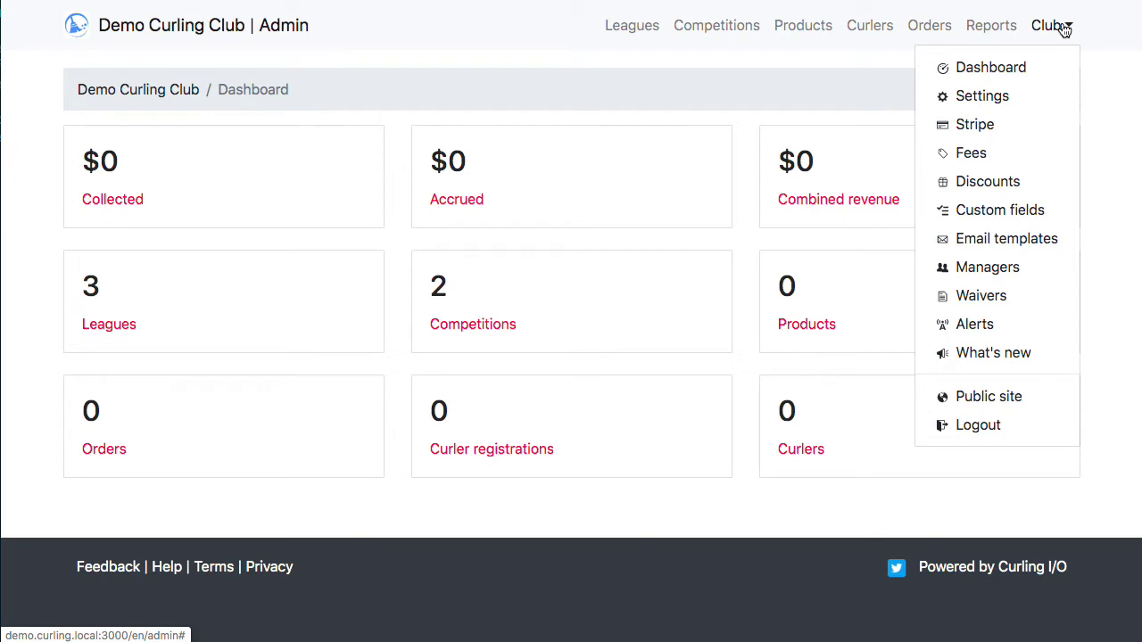
- Start a new club discount named "2 league" with a discount of 20 percent
click(990, 184)
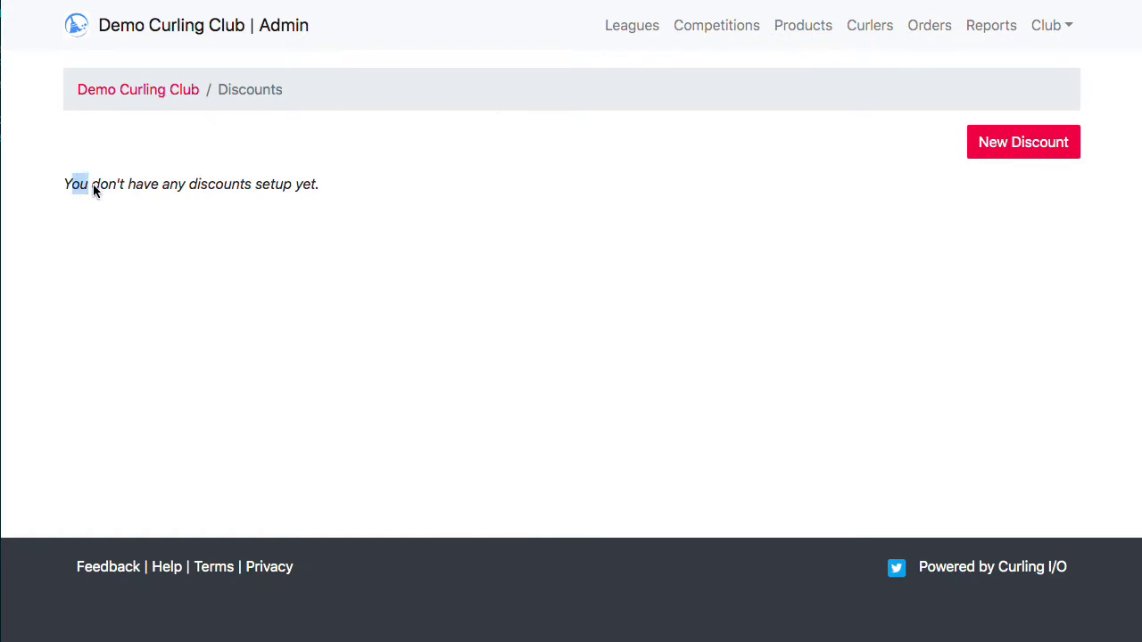
drag(93, 185, 539, 300)
click(631, 229)
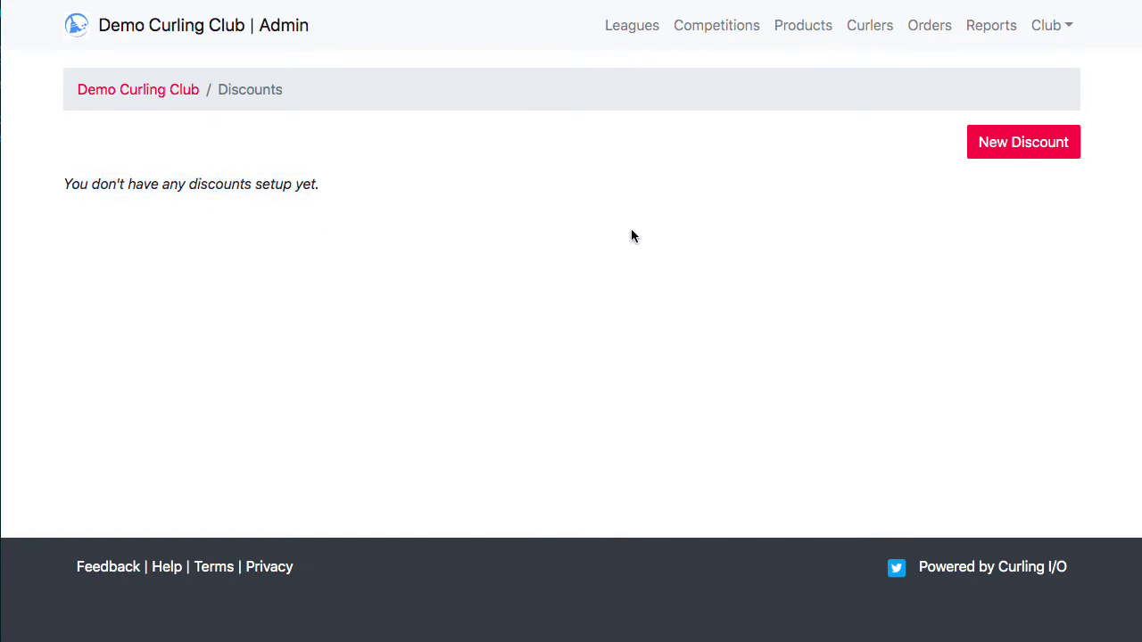
click(1018, 147)
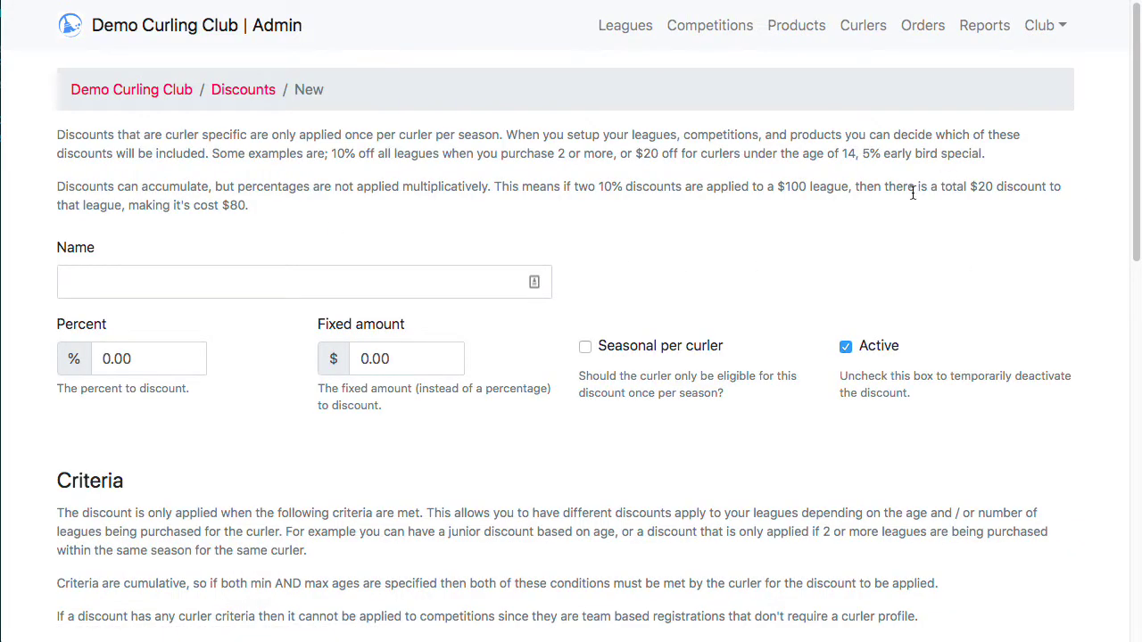
click(371, 293)
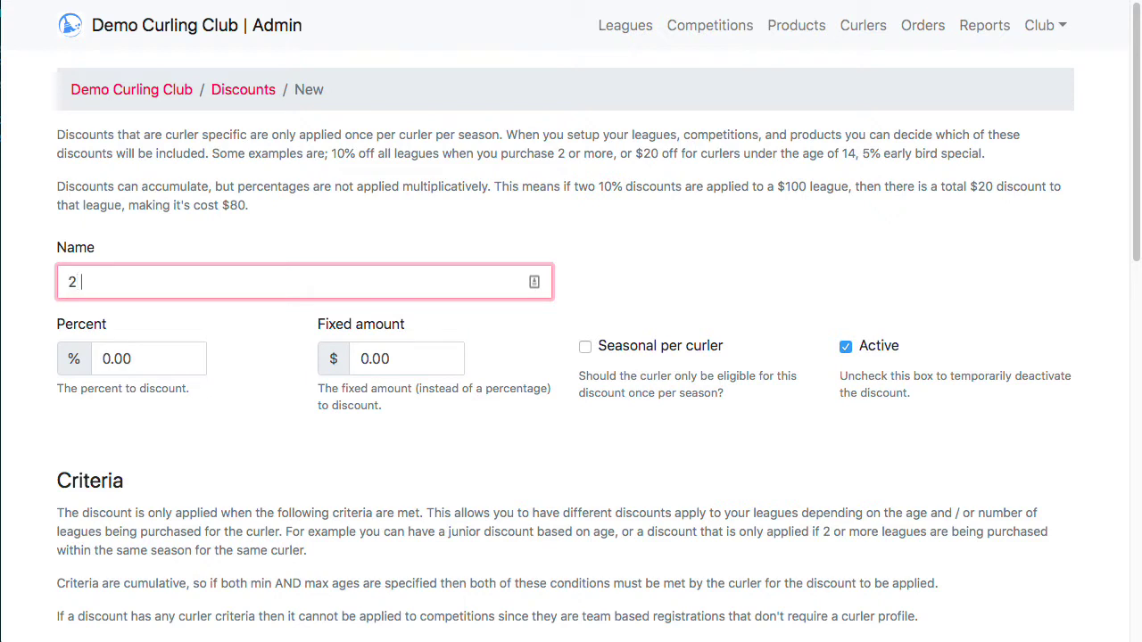
text(2 league)
key(Tab)
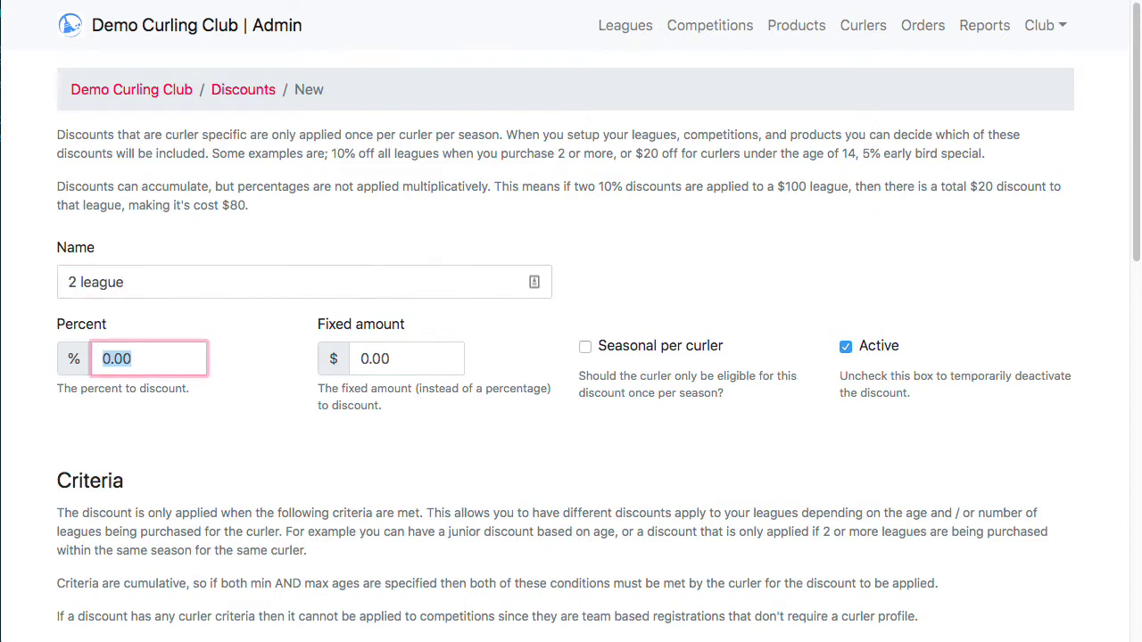
text(20)
click(627, 496)
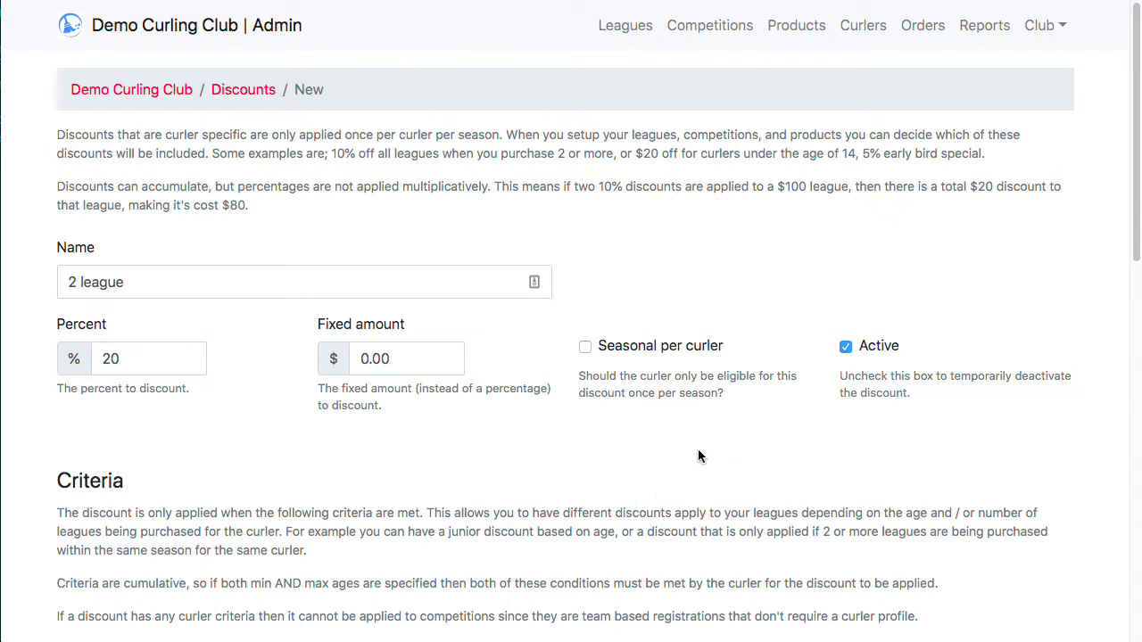
- Choose the required number of leagues in the discount criteria and create the discount
scroll(1026, 412, down, 4)
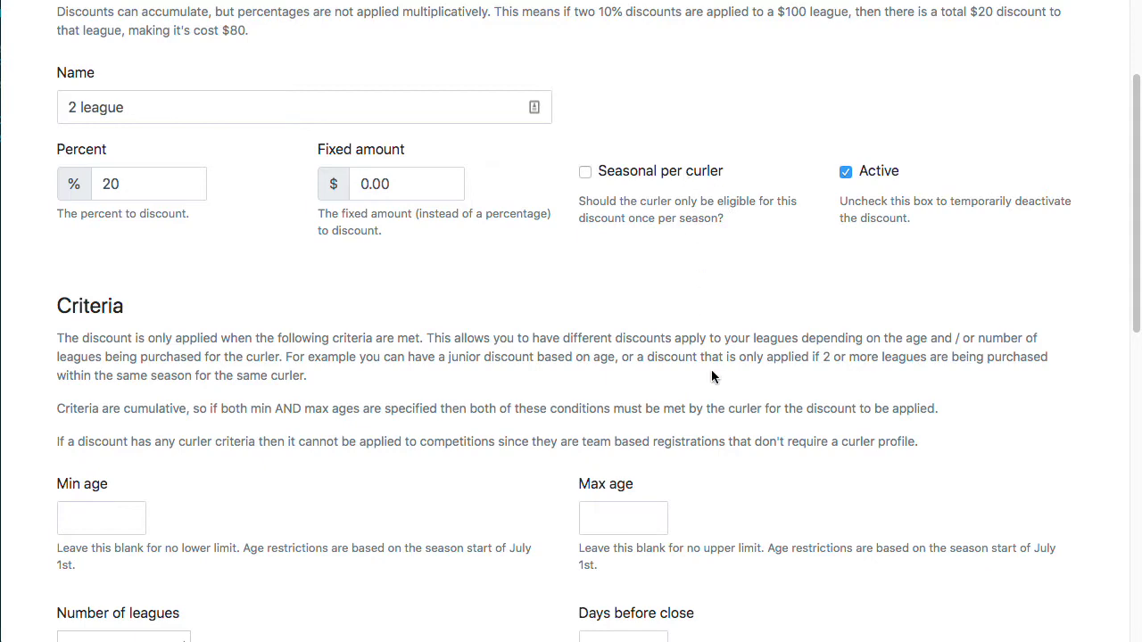
scroll(857, 338, down, 5)
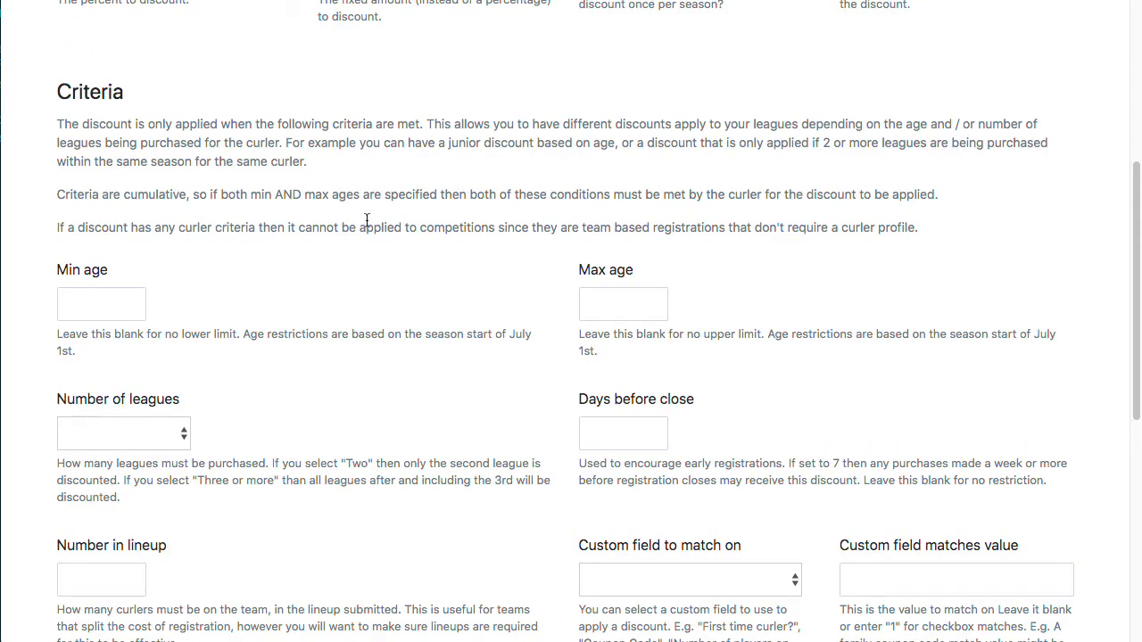
scroll(421, 290, down, 2)
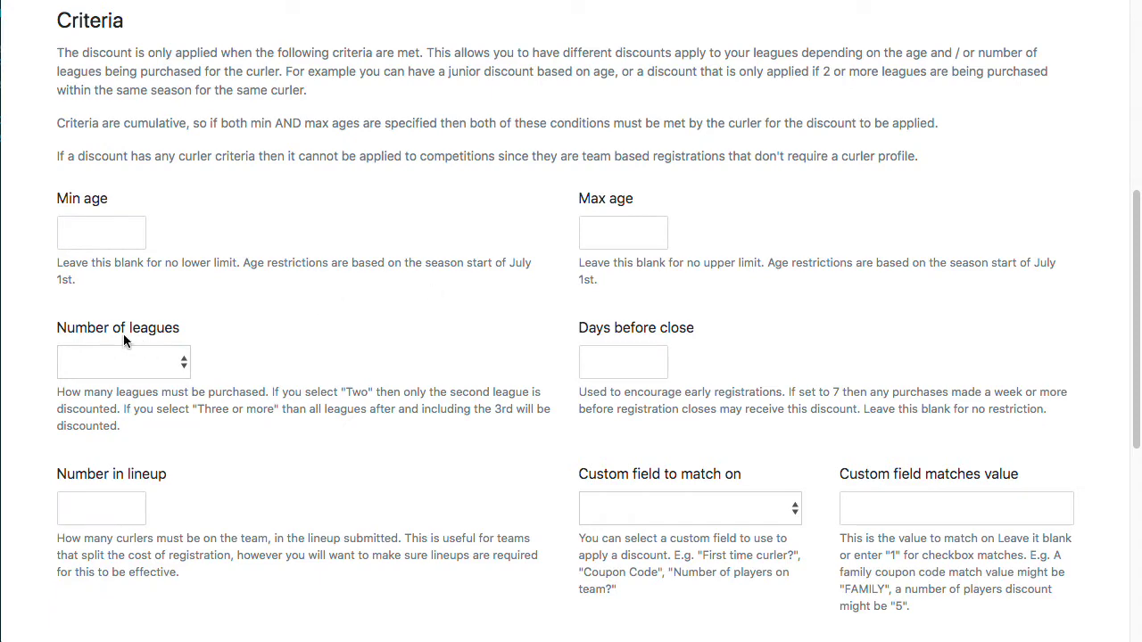
click(129, 362)
click(458, 424)
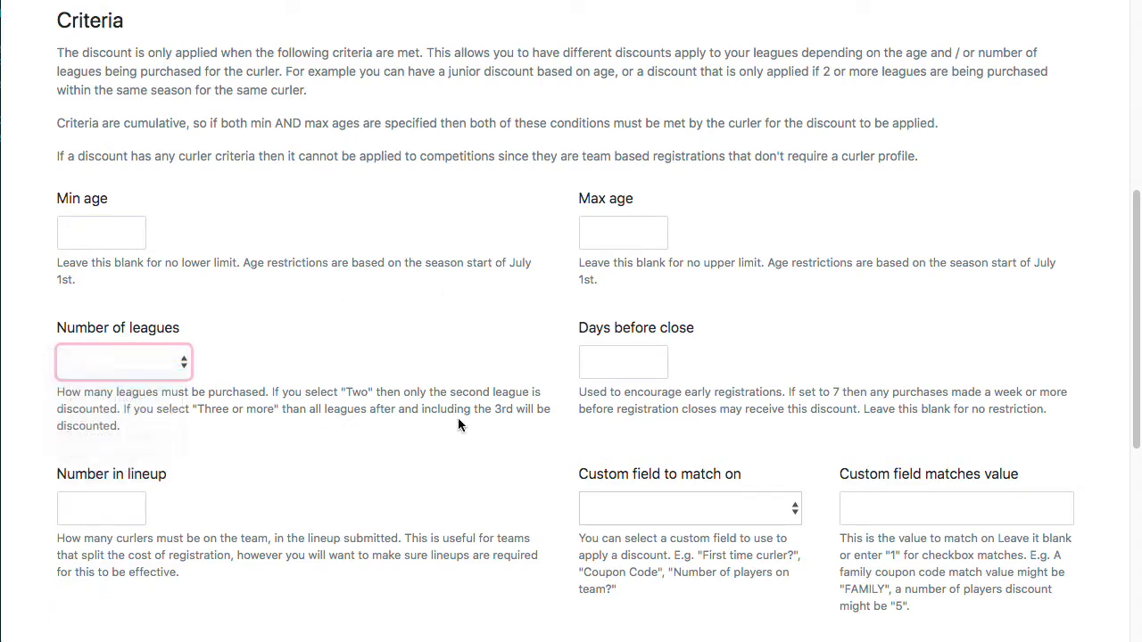
scroll(473, 416, down, 11)
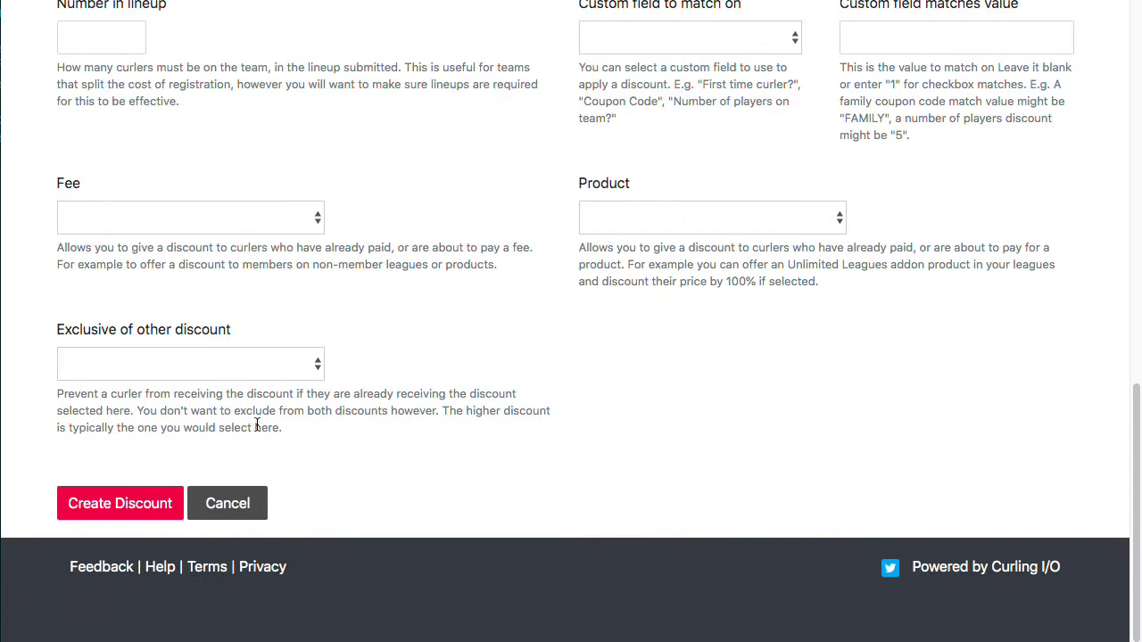
click(121, 504)
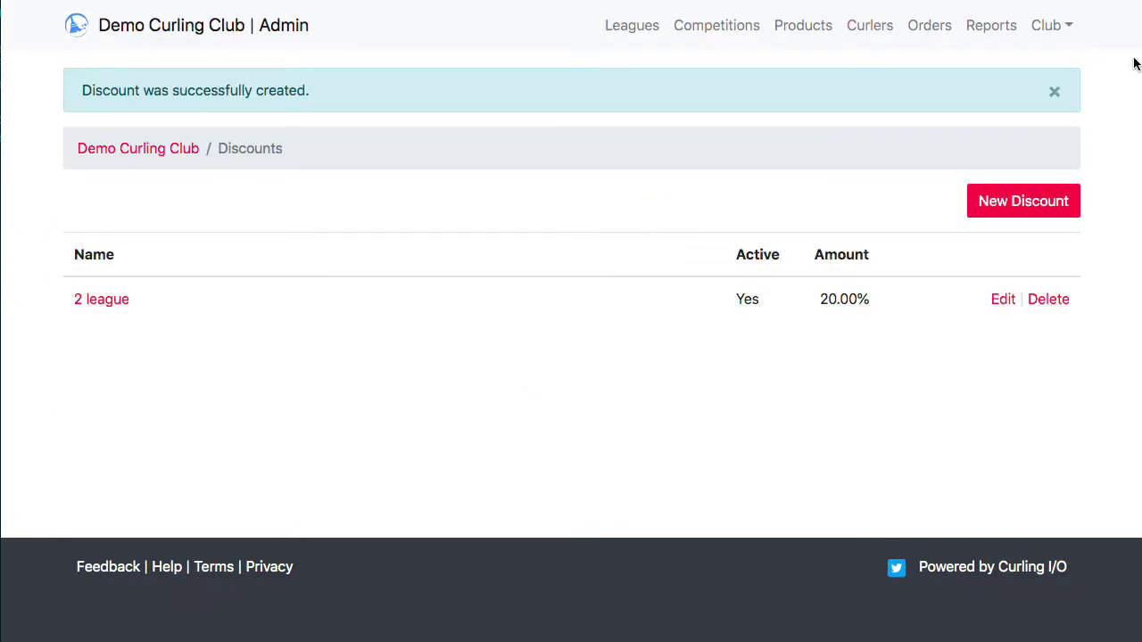
click(1054, 91)
- Start another discount named "3+ leagues" with a discount of 50 percent
click(1023, 146)
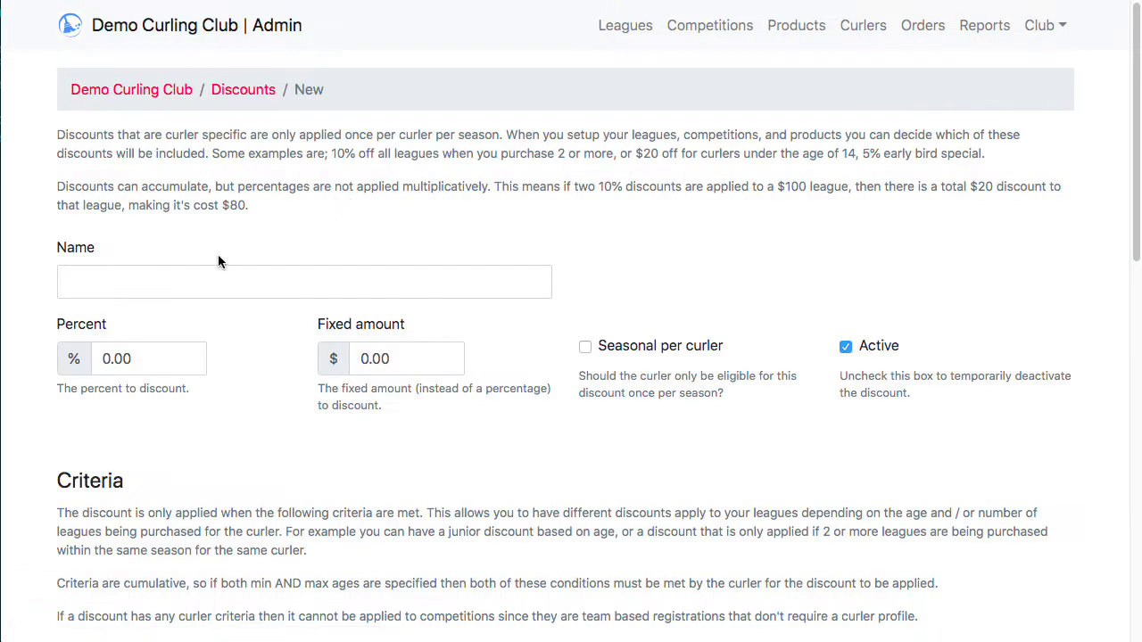
click(199, 278)
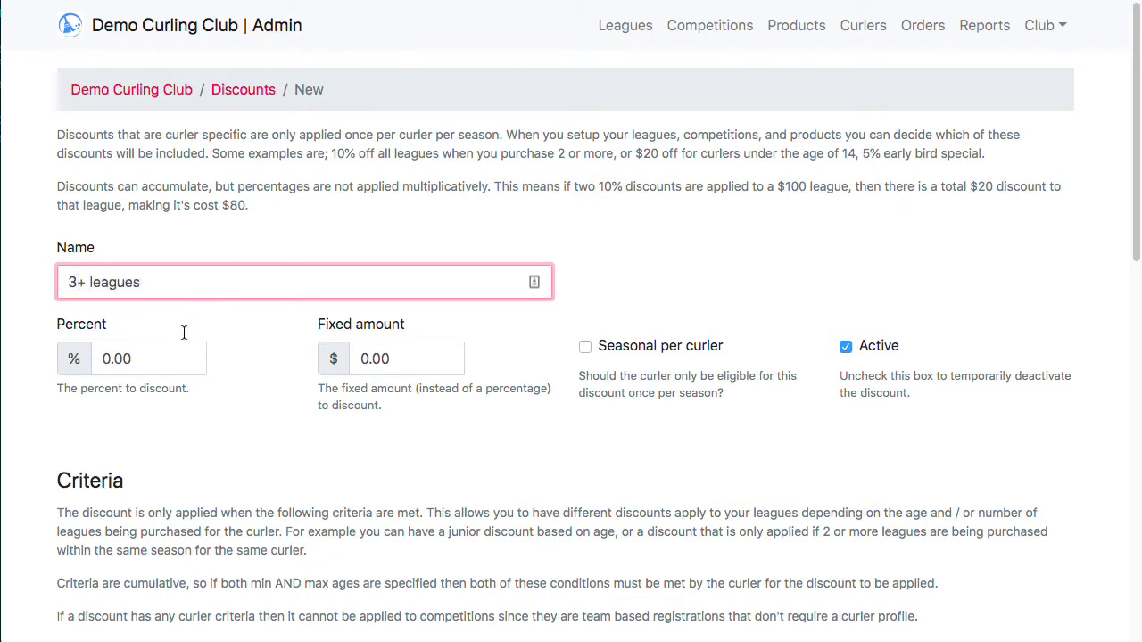
key(Tab)
text(50)
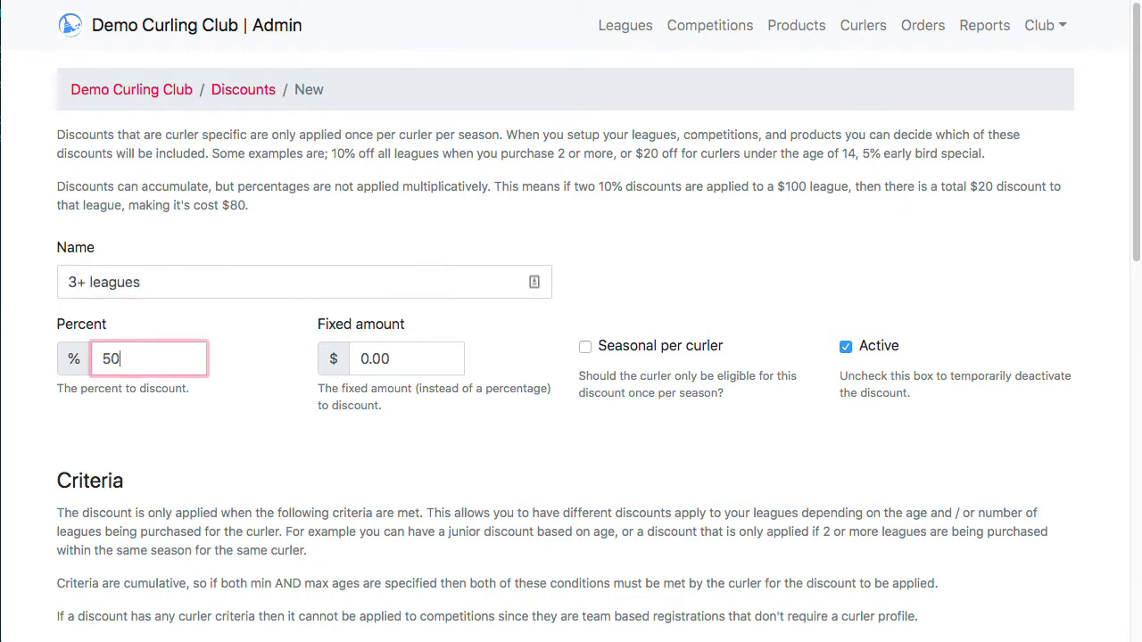
click(499, 453)
- Set the number of leagues criterion to Three or more and create the discount
scroll(526, 462, down, 5)
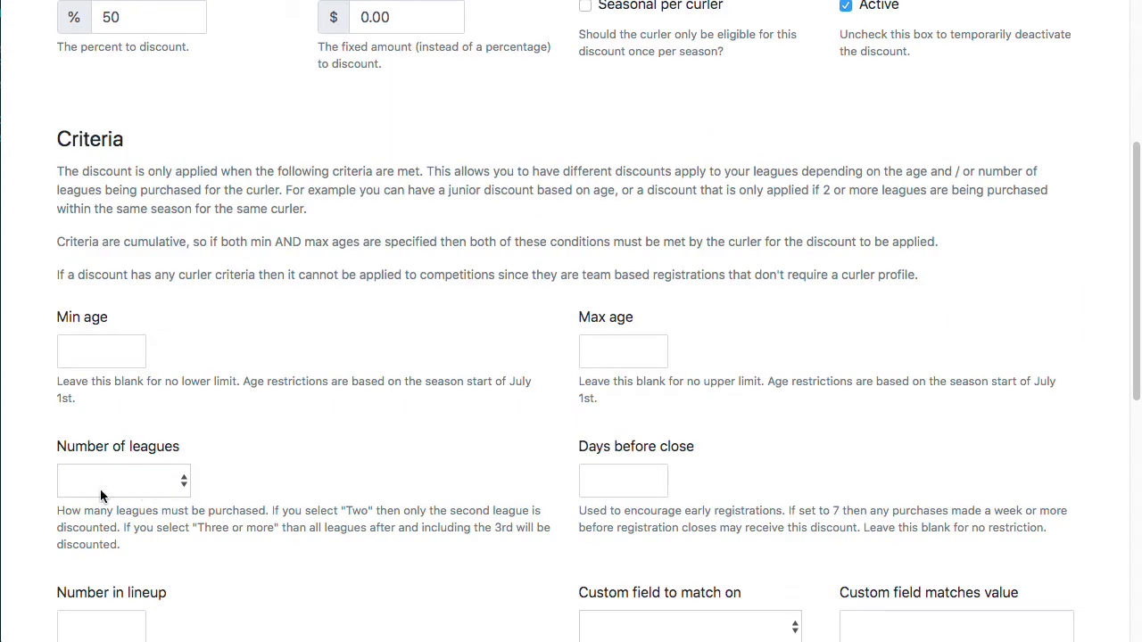
click(101, 496)
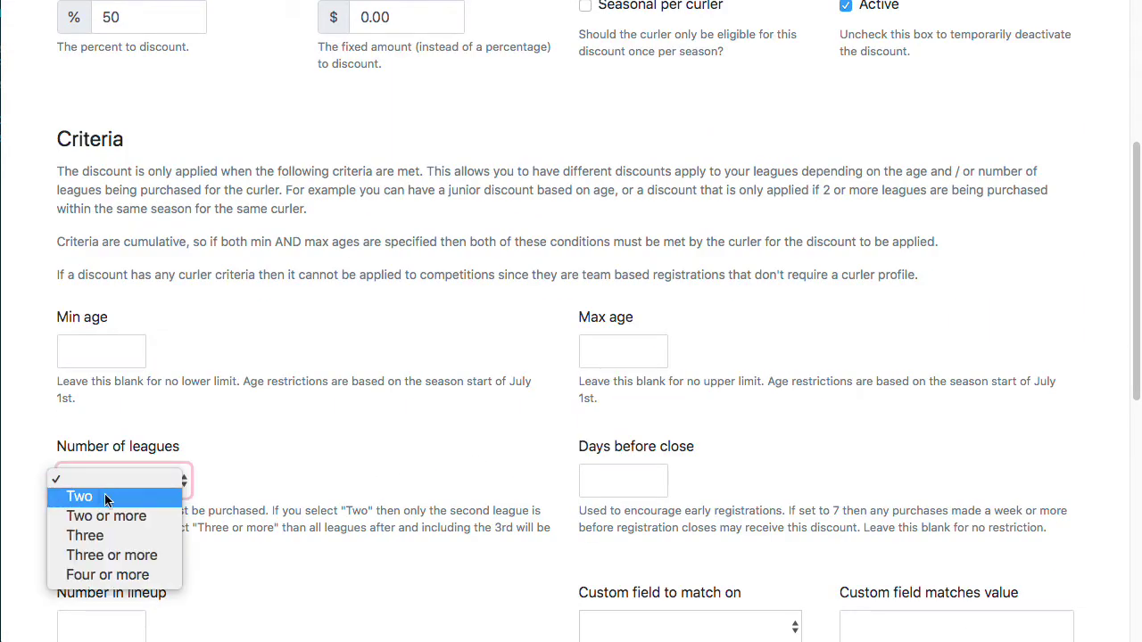
click(123, 562)
scroll(460, 436, down, 8)
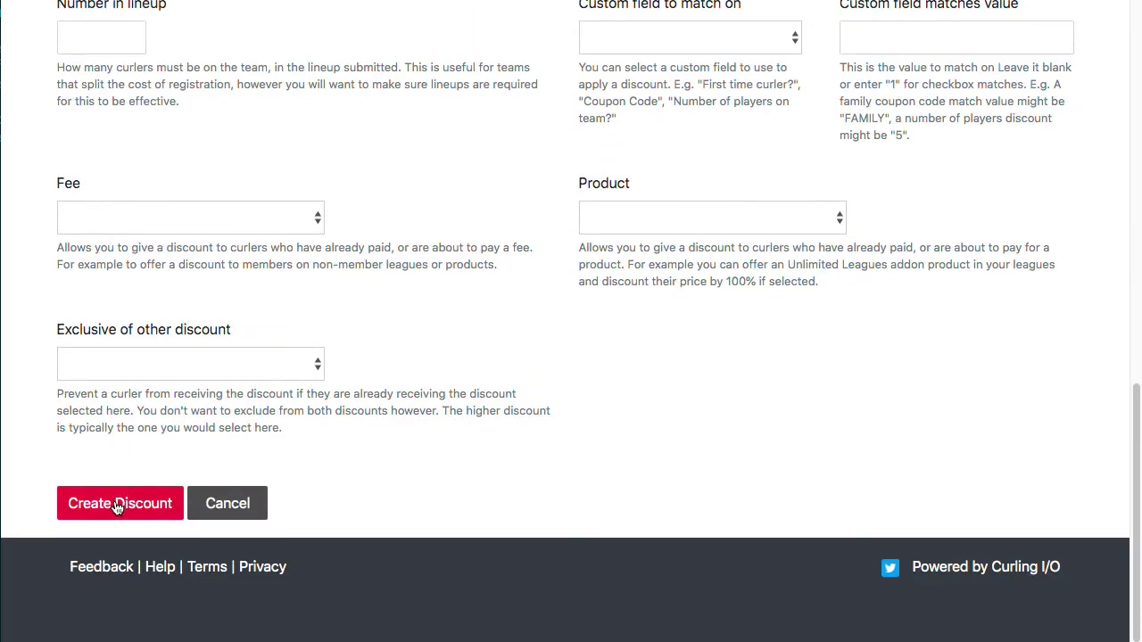
click(116, 505)
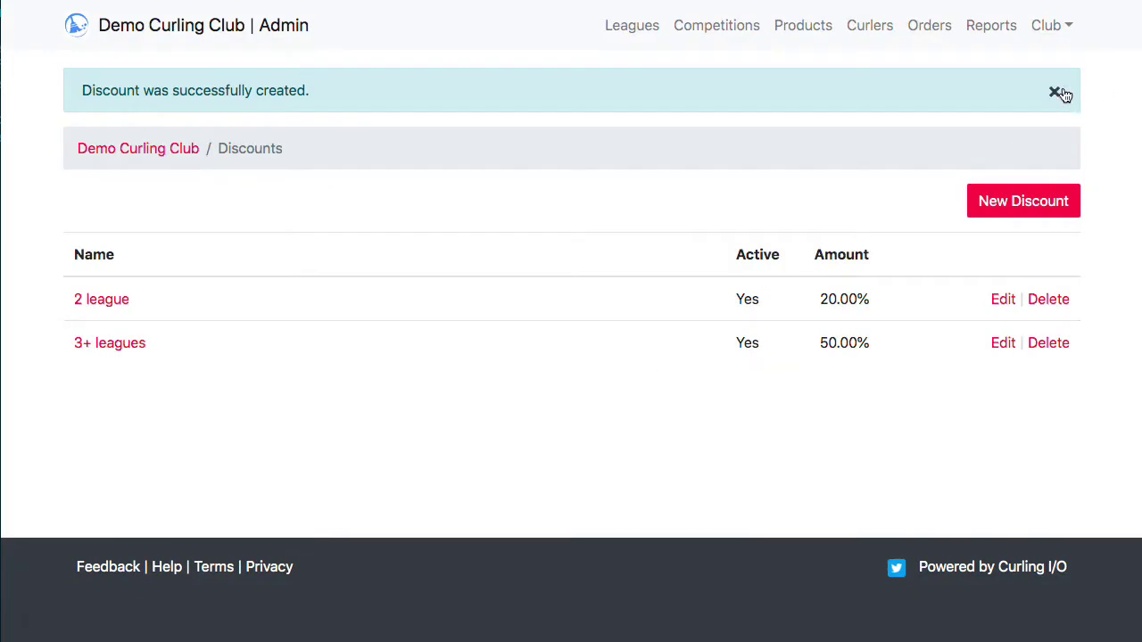
click(1055, 93)
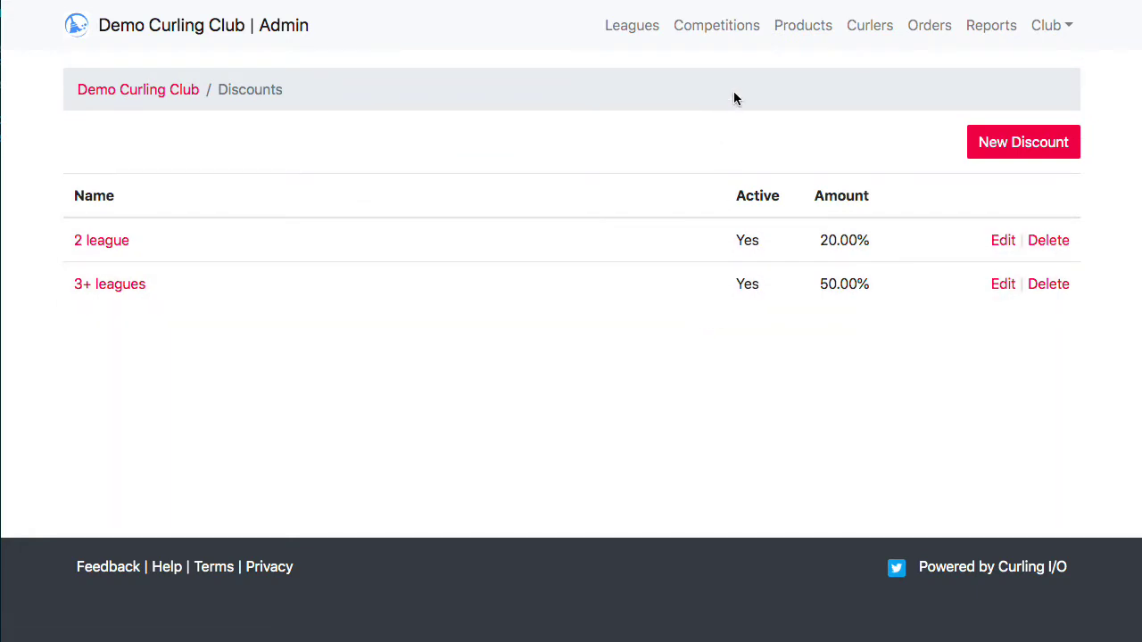
- Add the 2 league and 3+ leagues discounts to the Monday Night Open league and save it
click(616, 29)
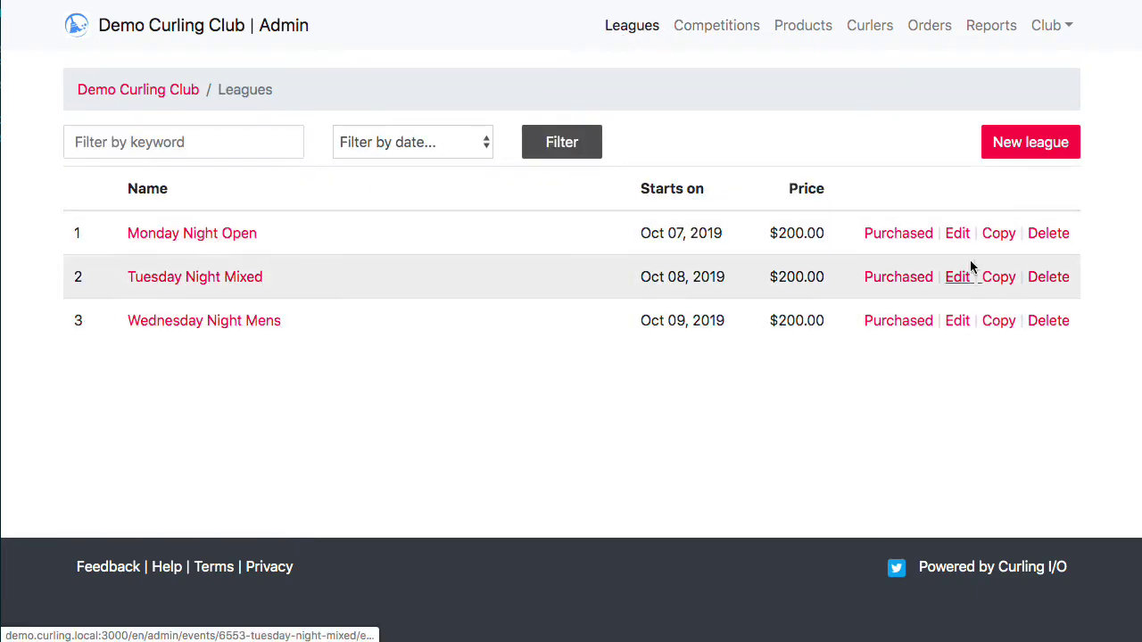
click(958, 234)
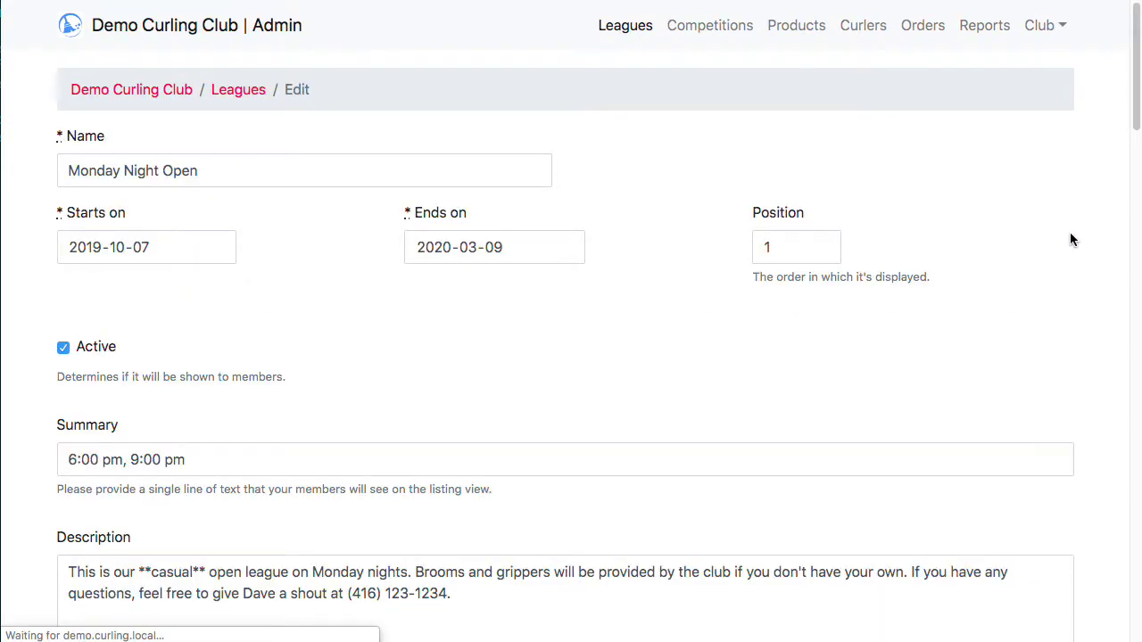
scroll(1066, 234, down, 15)
scroll(1053, 254, down, 3)
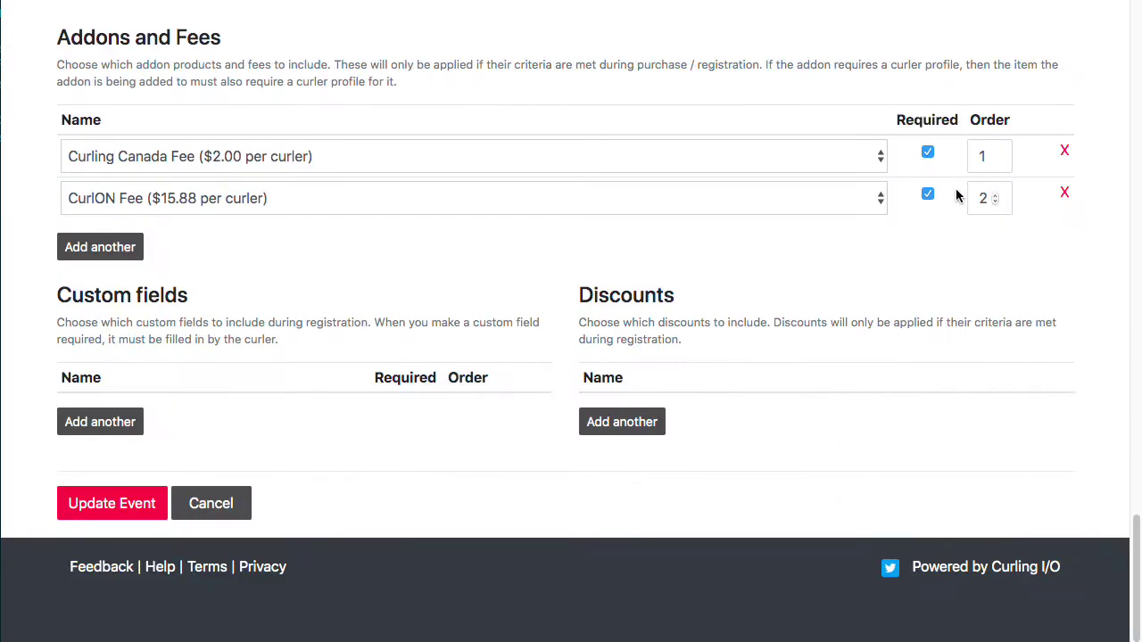
click(657, 421)
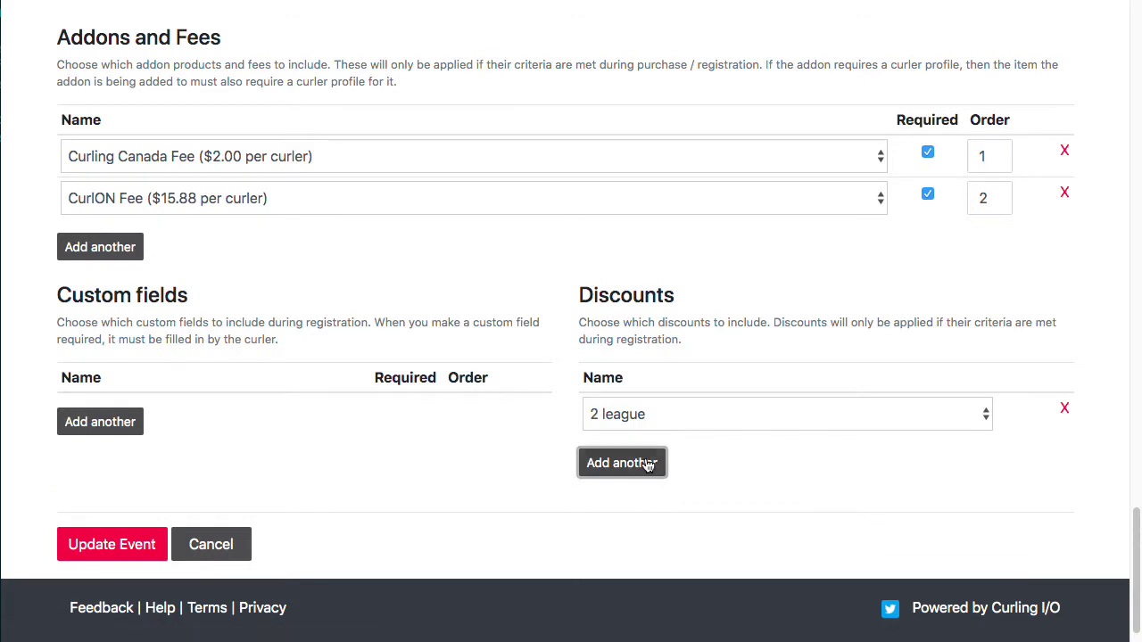
click(650, 462)
click(727, 464)
key(Return)
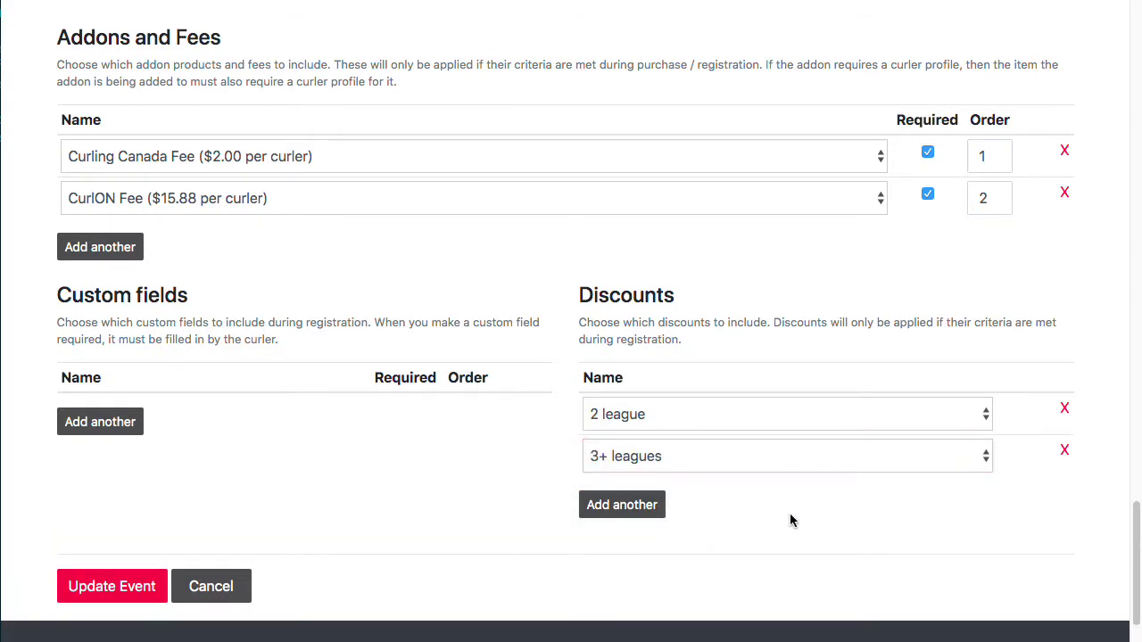
click(105, 587)
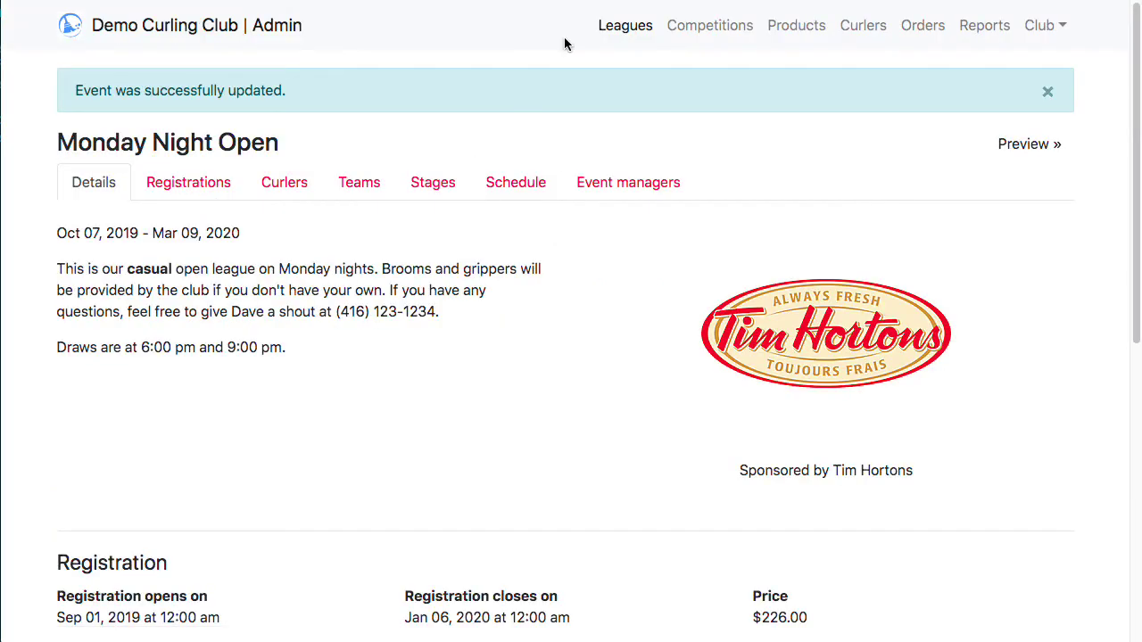
- Add the 2 league and 3+ leagues discounts to the Tuesday Night Mixed league and save it
click(617, 27)
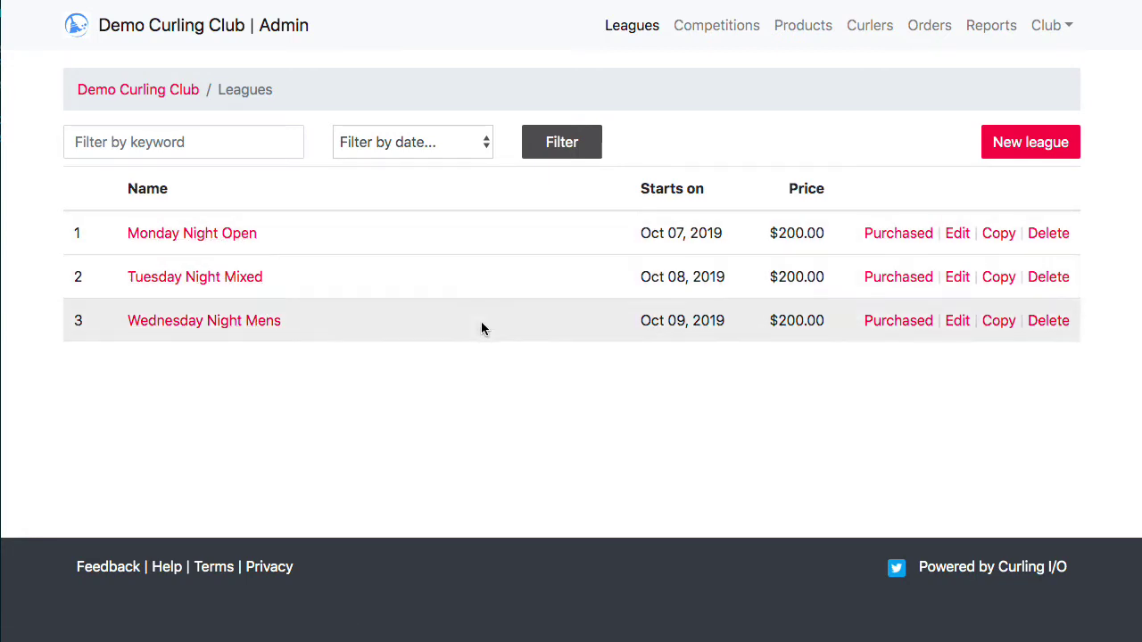
click(958, 277)
scroll(943, 252, down, 20)
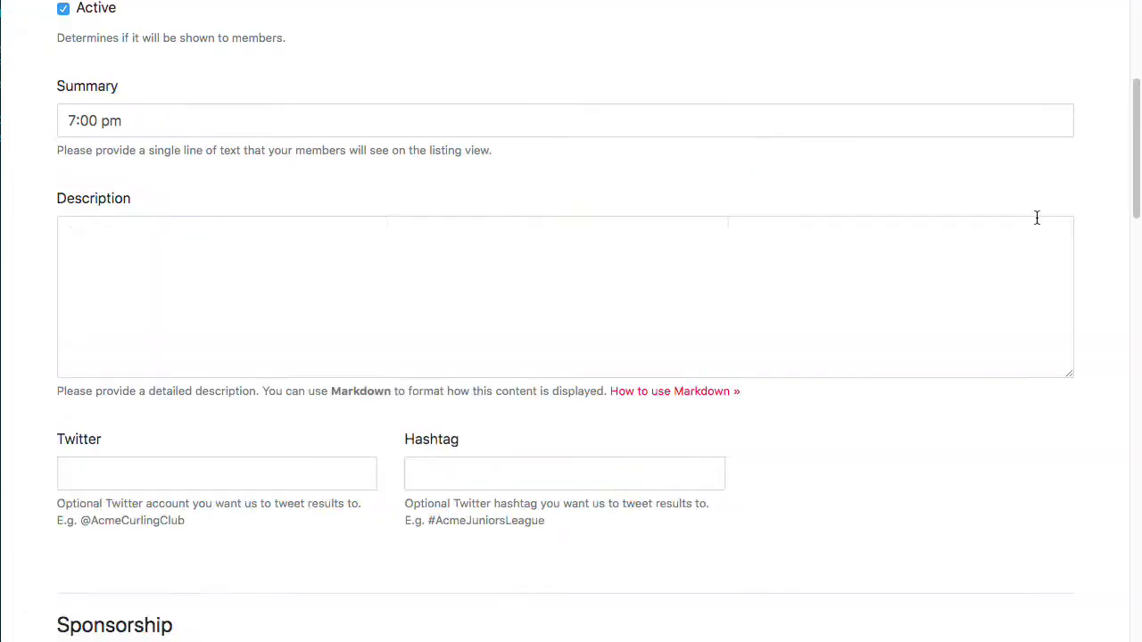
click(624, 422)
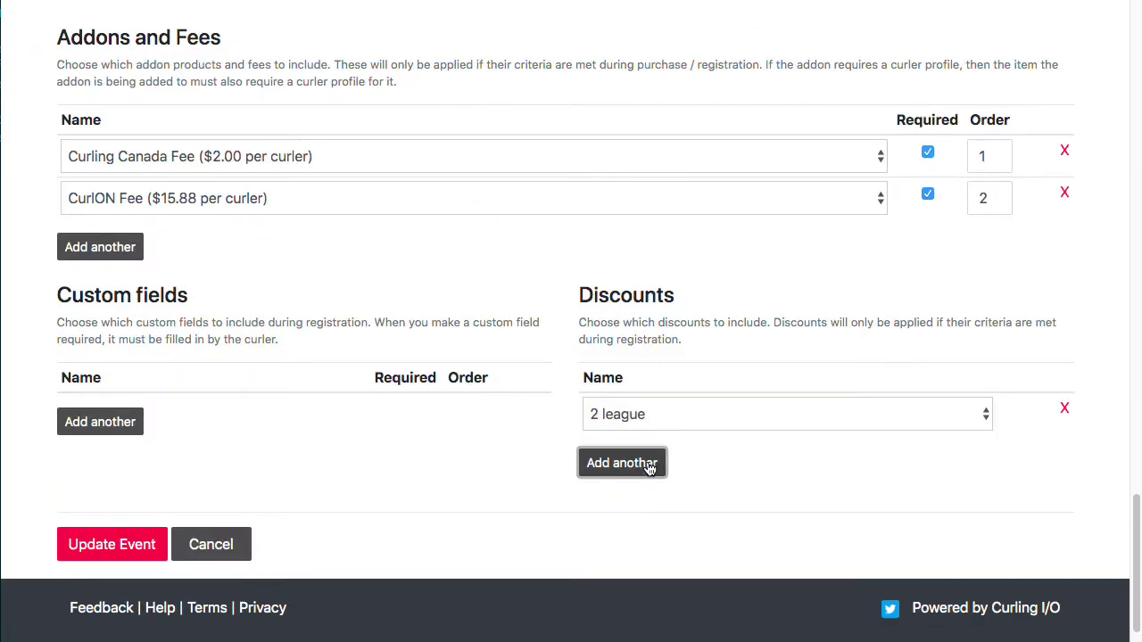
click(638, 463)
click(709, 457)
click(694, 483)
click(138, 586)
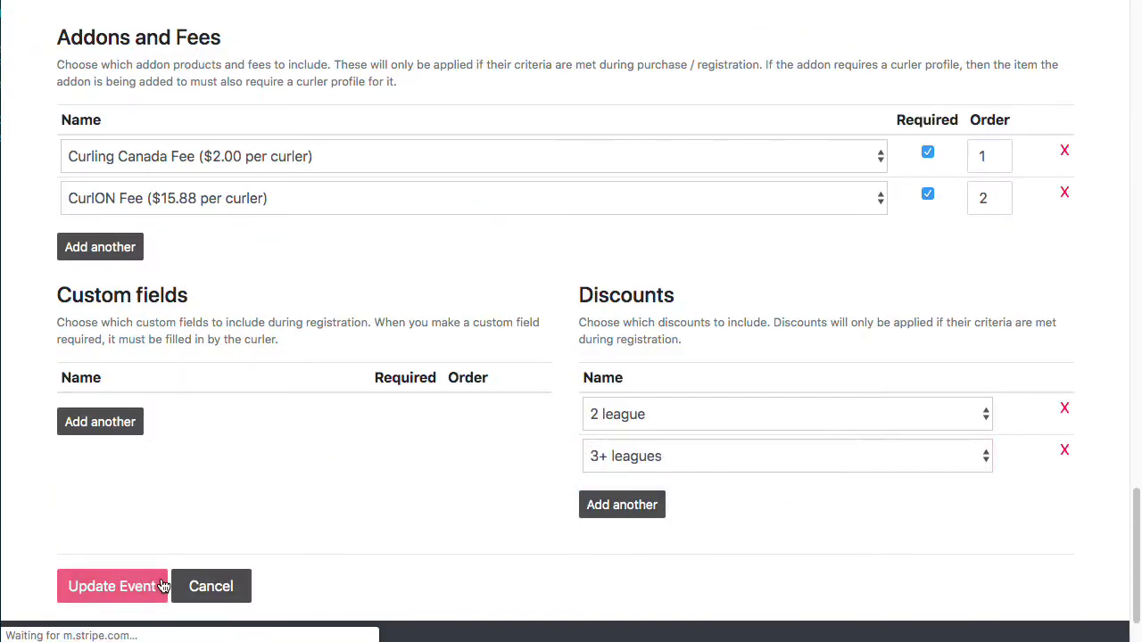
- Add the 2 league and 3+ leagues discounts to the Wednesday Night Mens league, save it and return to the league list
click(603, 43)
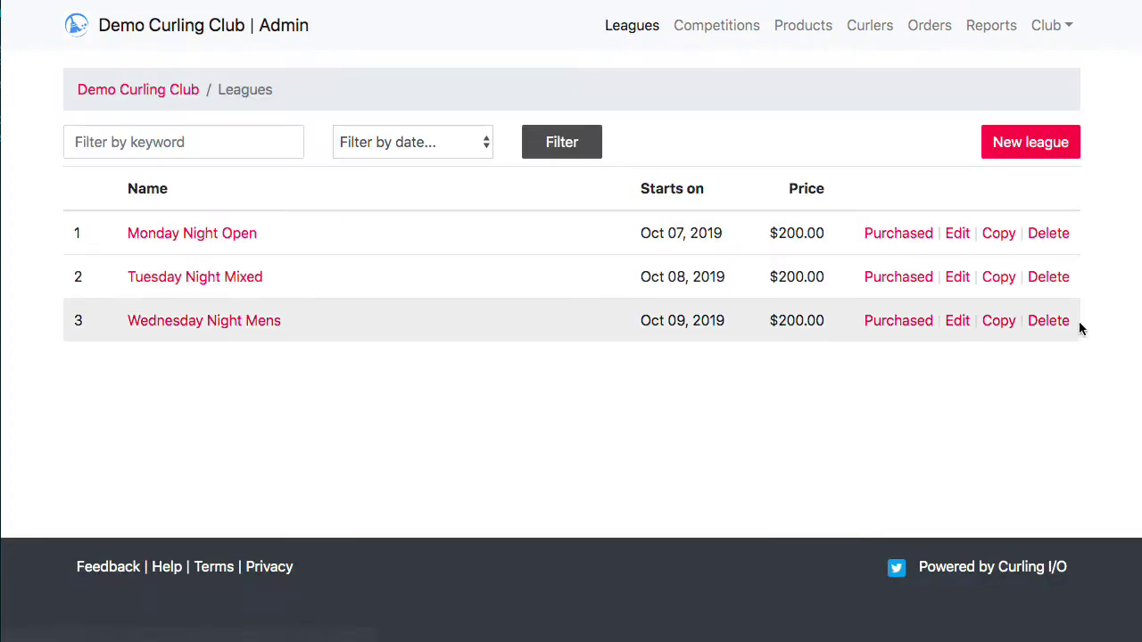
click(1004, 330)
scroll(1025, 326, down, 10)
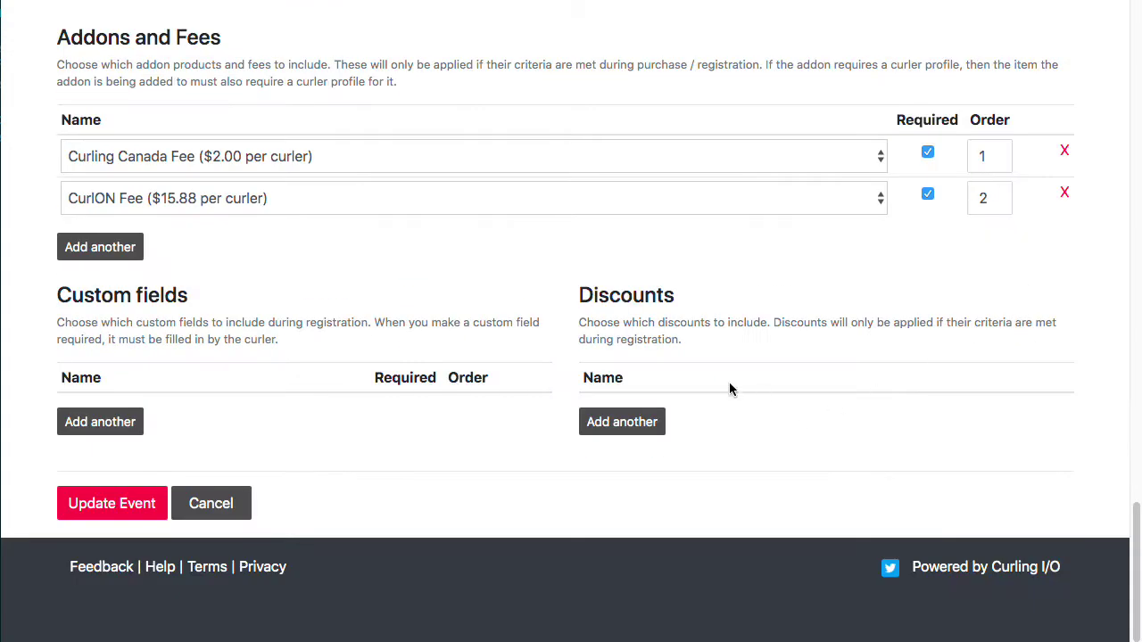
click(652, 419)
click(656, 461)
click(661, 459)
click(666, 480)
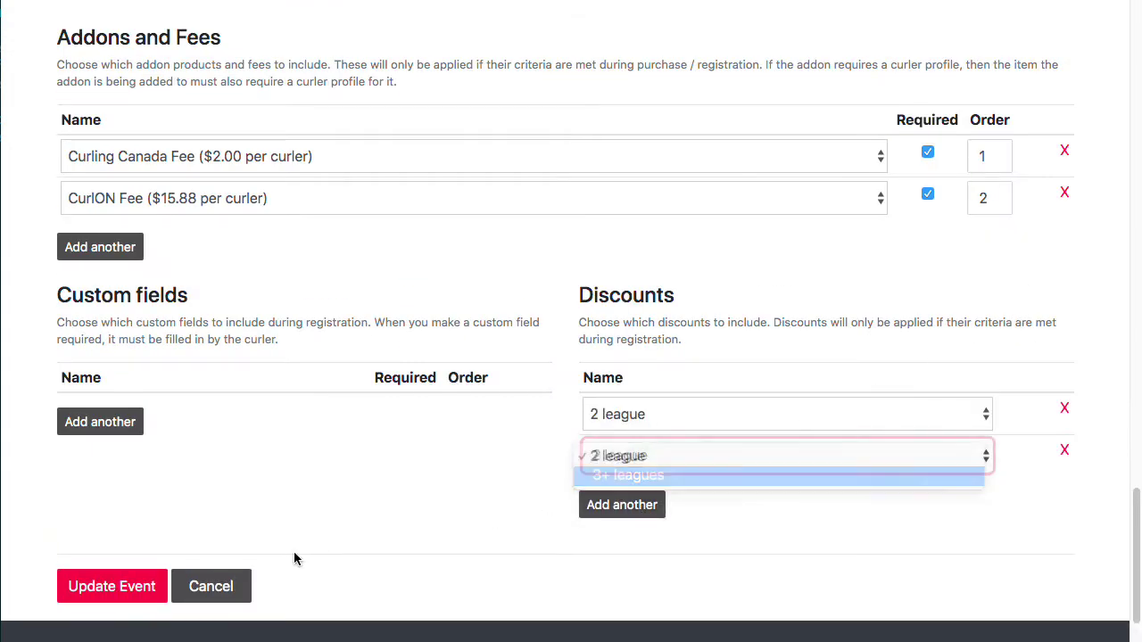
click(143, 586)
click(628, 27)
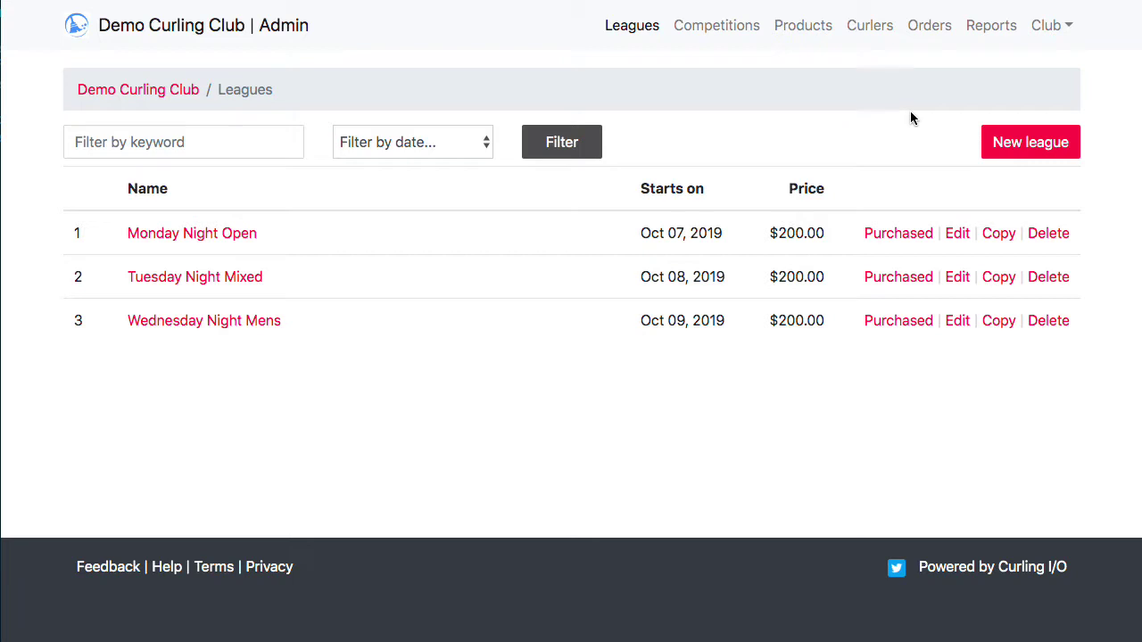
- Open the club's public site, add the Monday Night Open league to the cart and start filling in its required information
click(1049, 25)
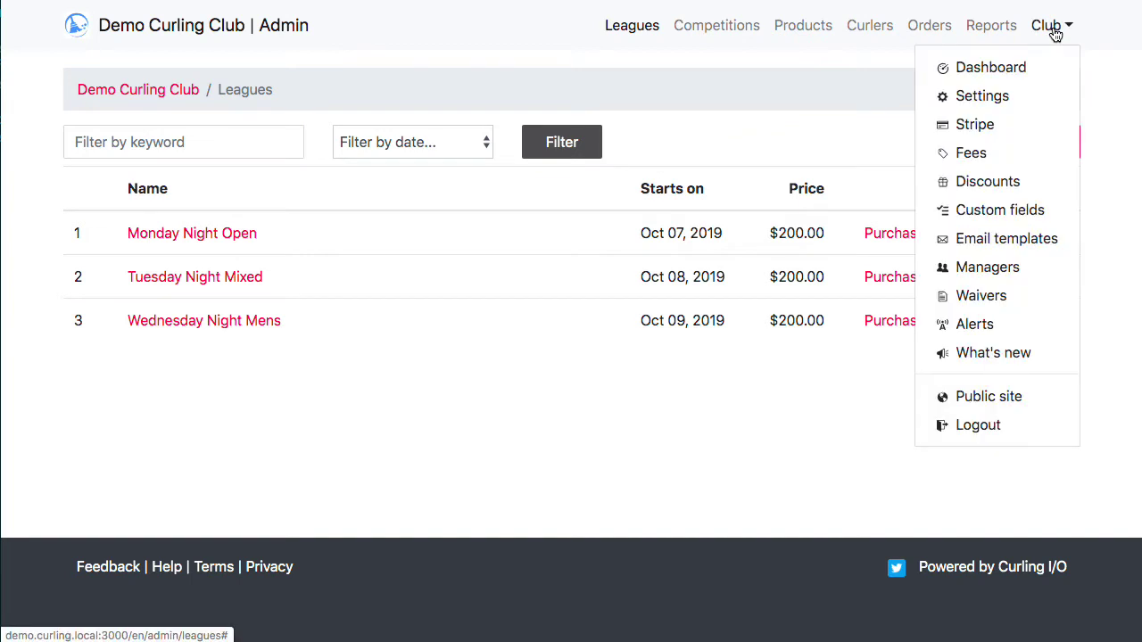
click(992, 403)
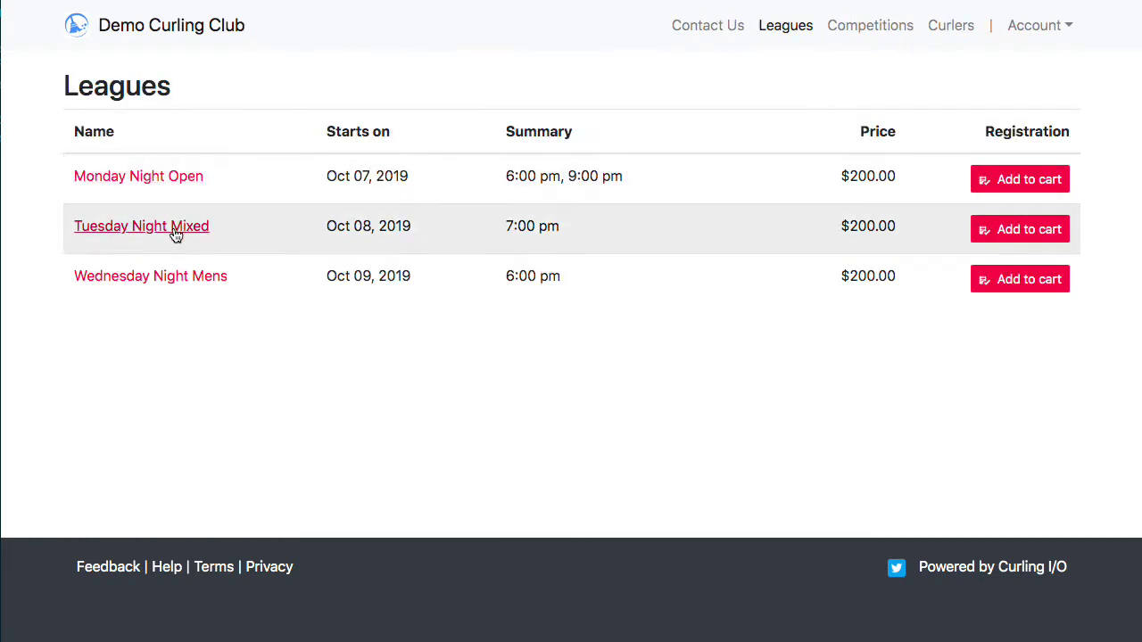
click(1007, 182)
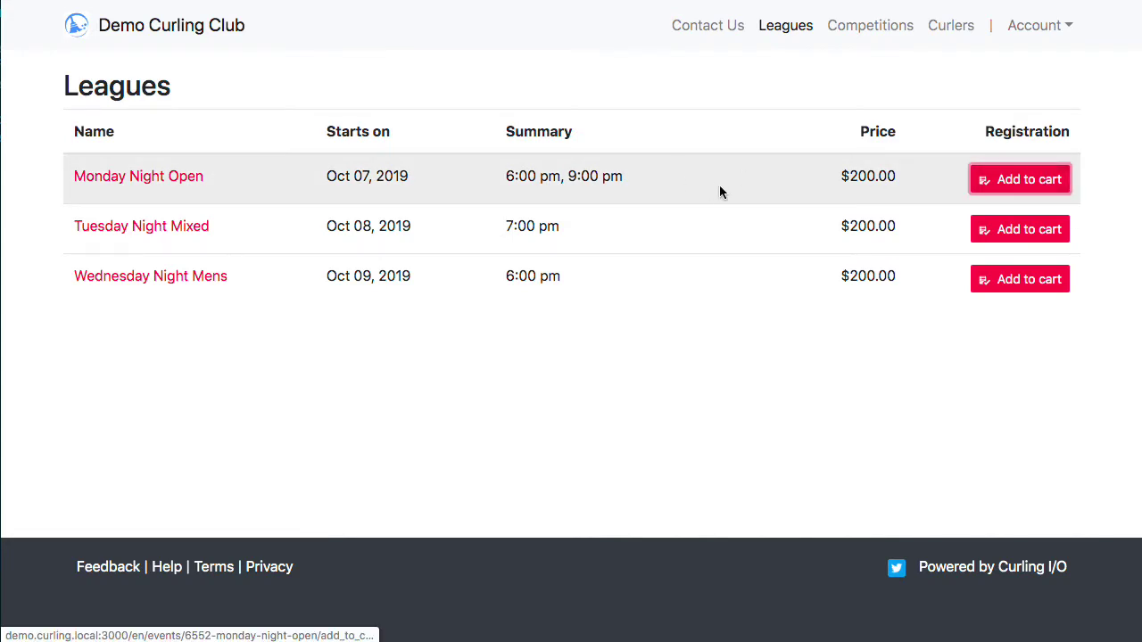
click(473, 257)
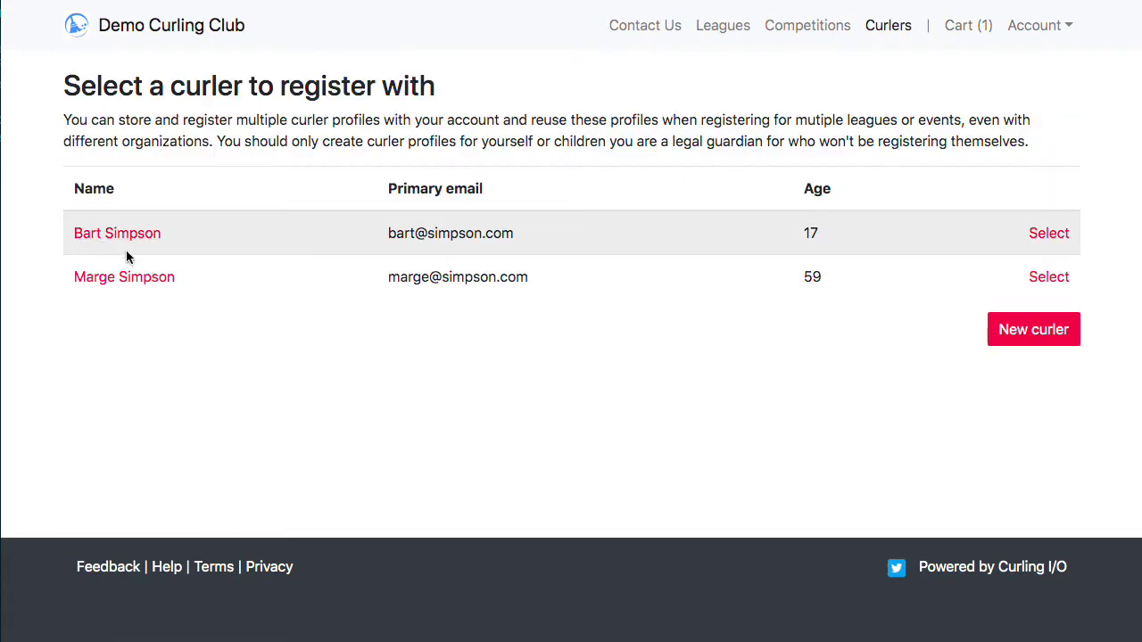
- Select the first listed curler for Monday Night Open and accept the waiver by entering "We agree"
click(81, 234)
scroll(846, 259, down, 15)
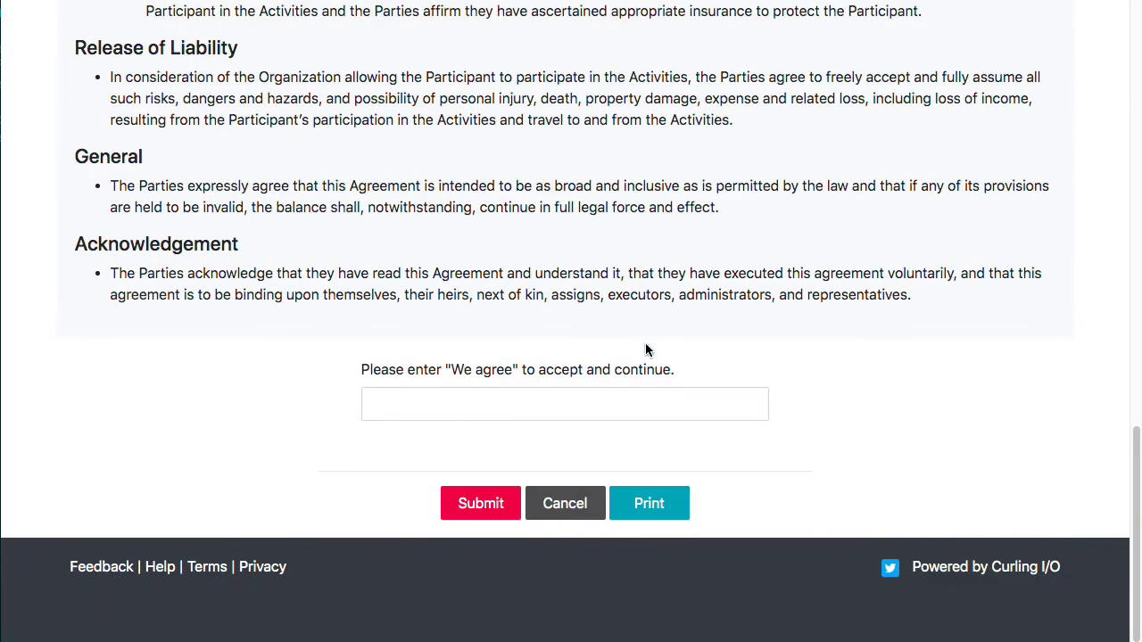
click(551, 406)
click(395, 477)
click(488, 514)
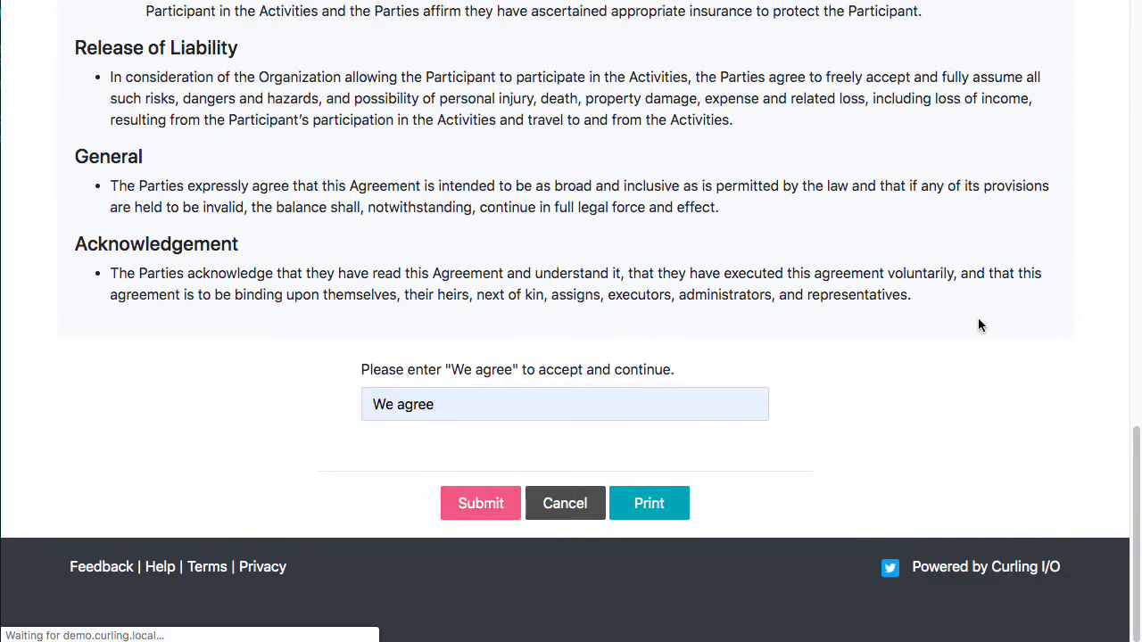
- Set the team name to Team Simpson, save the Monday Night Open registration and review the fees in the cart
click(522, 262)
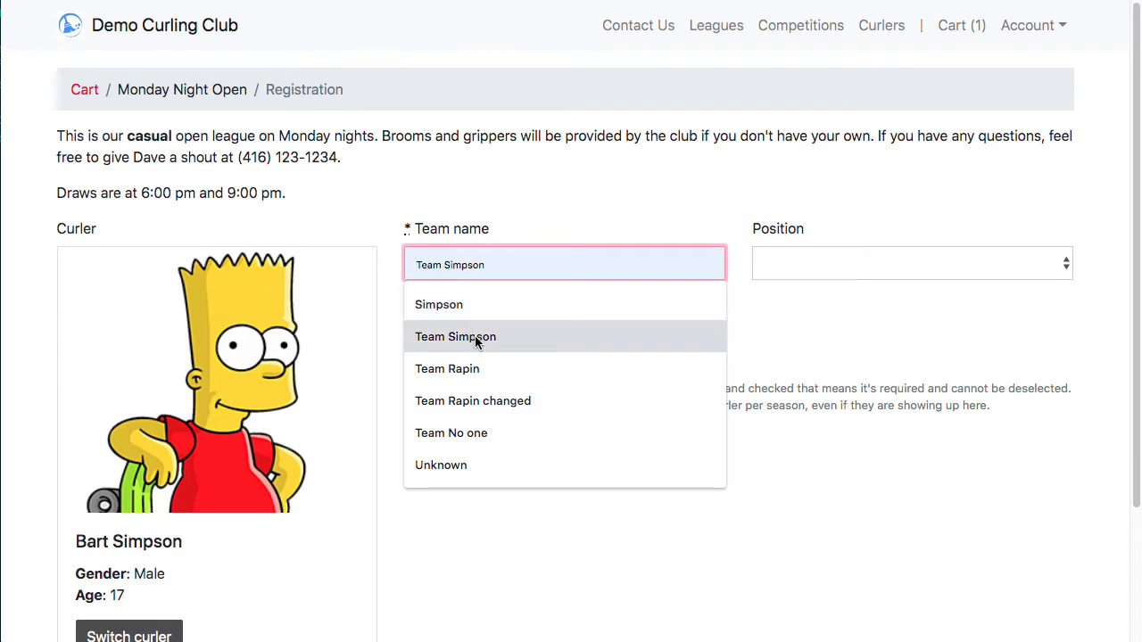
click(481, 336)
click(526, 464)
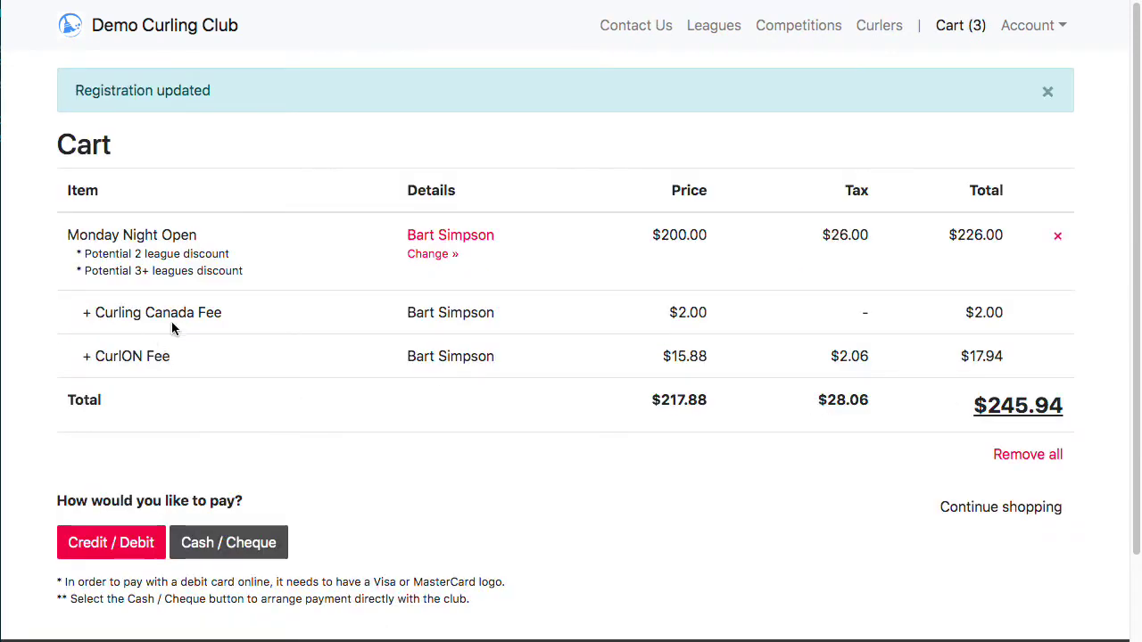
drag(111, 356, 176, 358)
click(452, 310)
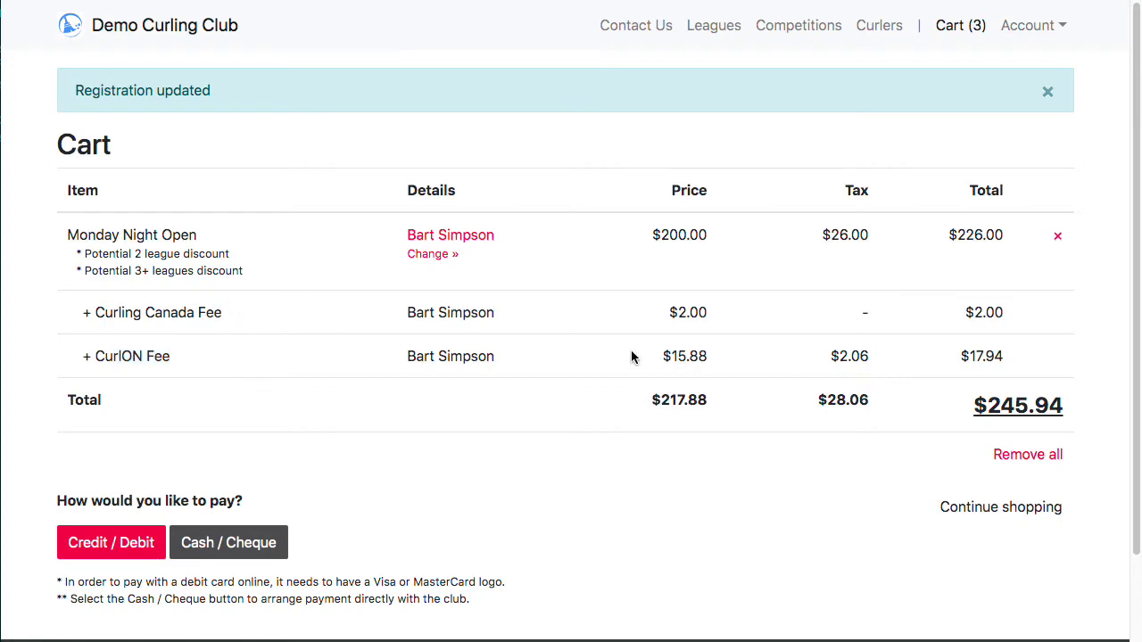
- Add the Tuesday Night Mixed league to the cart and register the same curler for it under Team Simpson
click(694, 41)
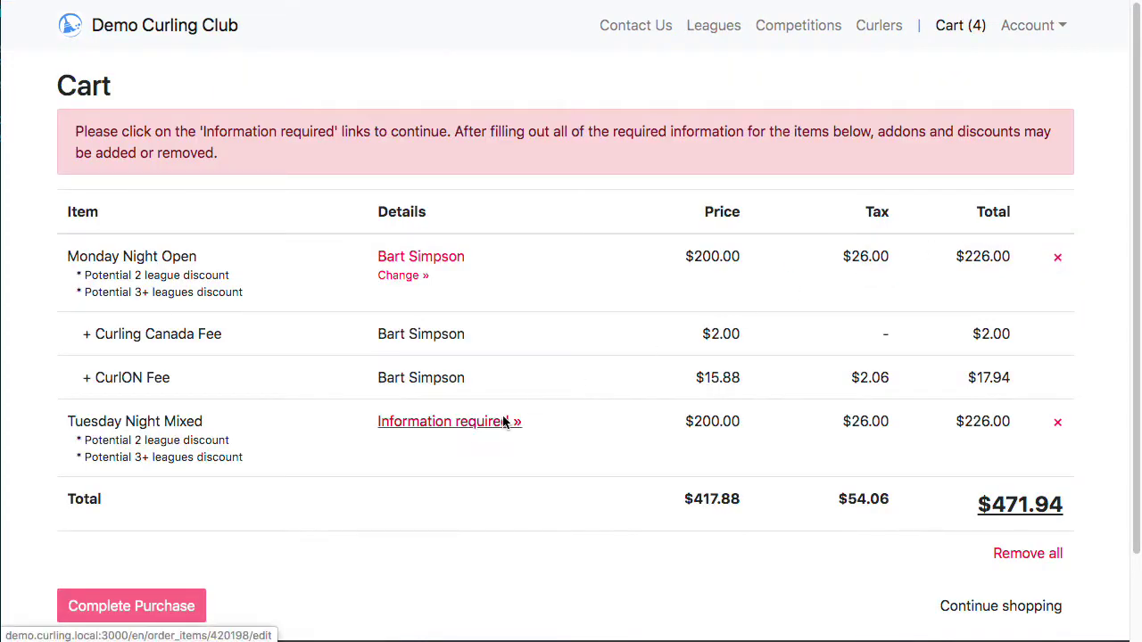
click(482, 427)
click(148, 233)
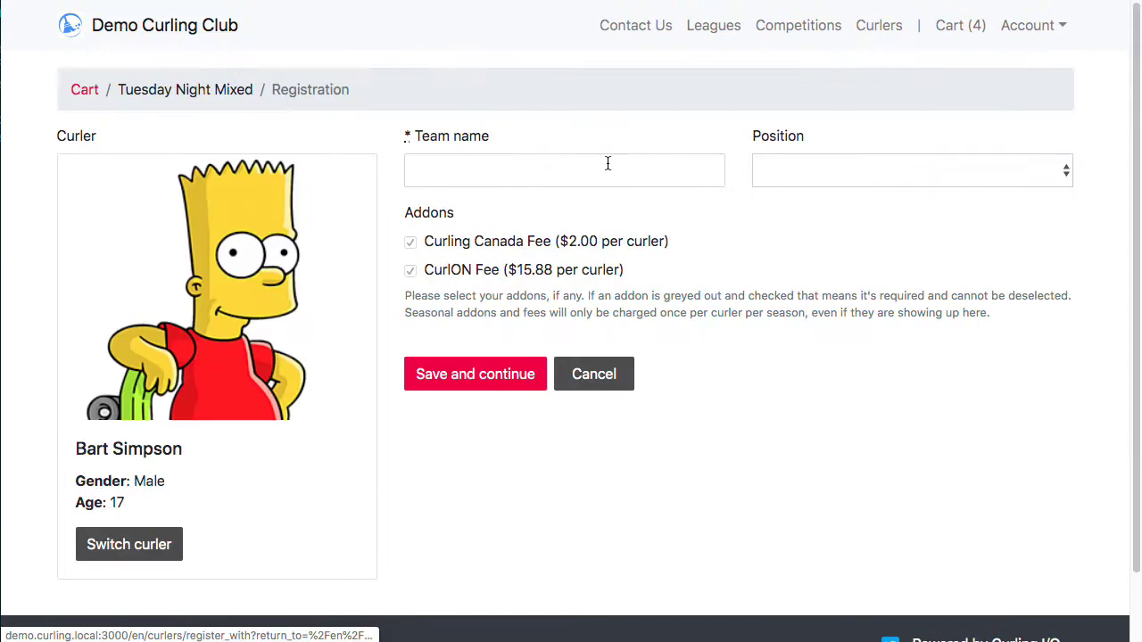
click(562, 183)
click(513, 241)
click(478, 374)
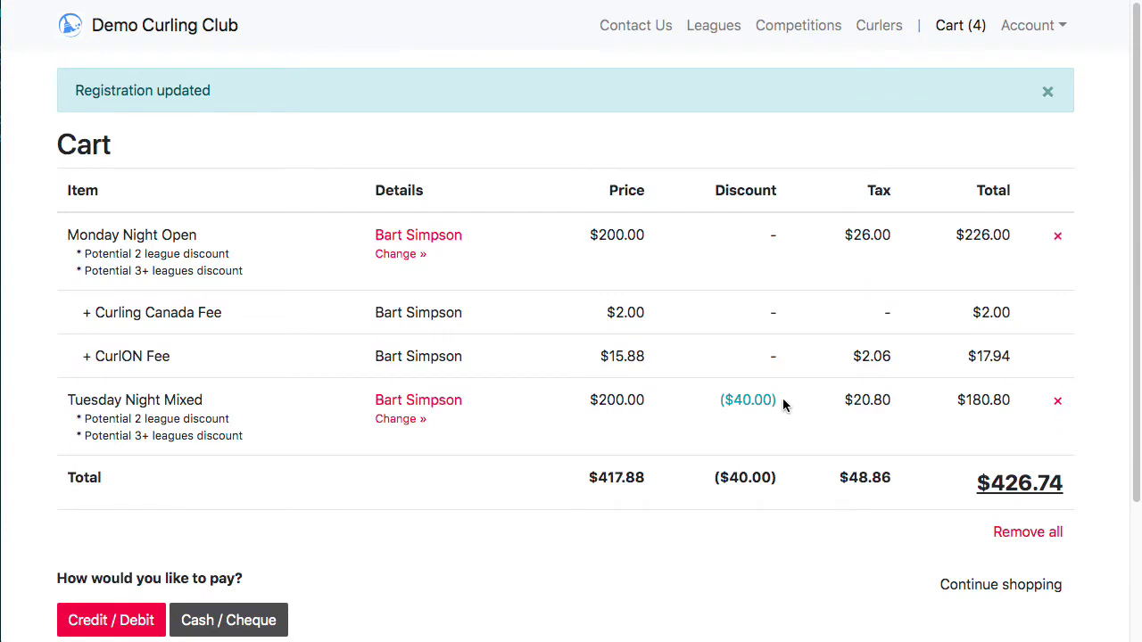
- Check which discount applies to the Tuesday Night Mixed item and complete the cart's purchase by Cash / Cheque
mouse_move(765, 404)
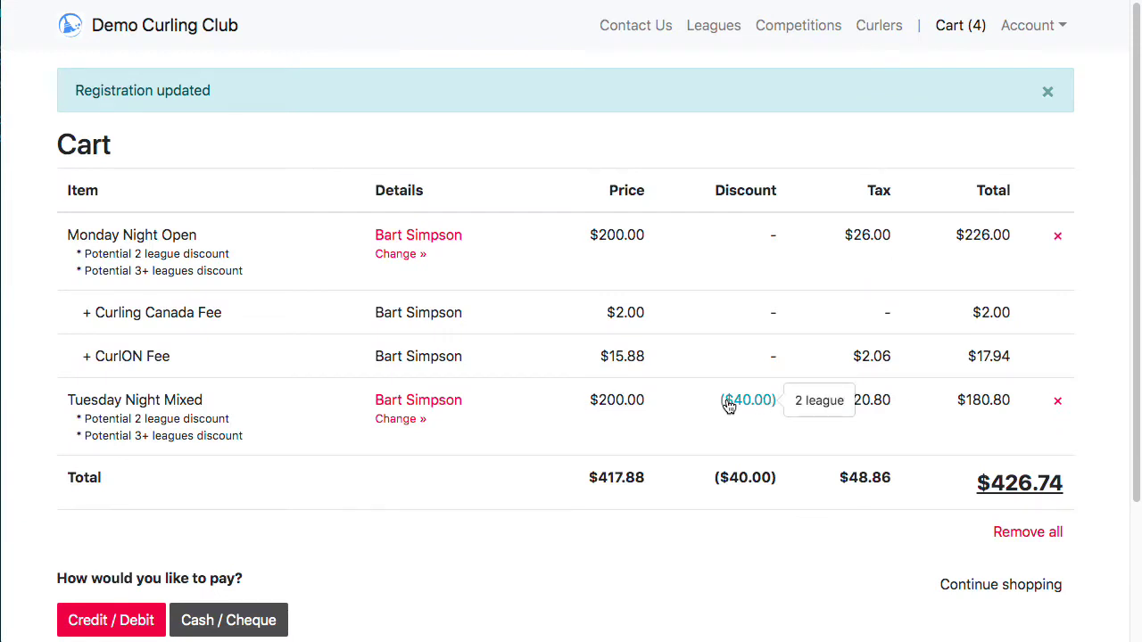
click(714, 26)
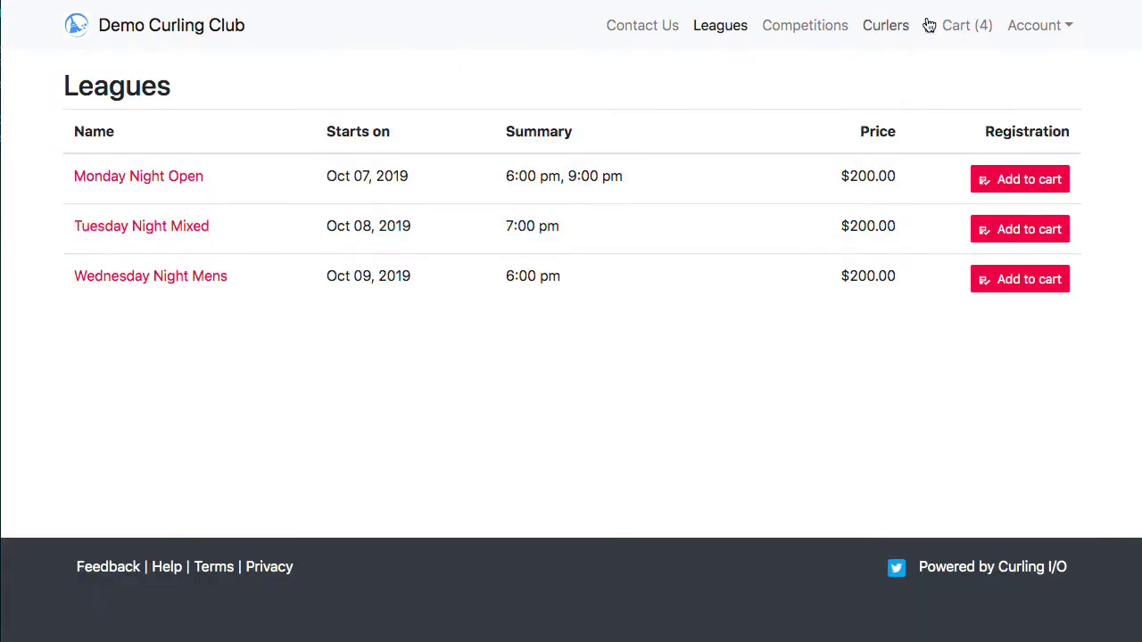
click(973, 26)
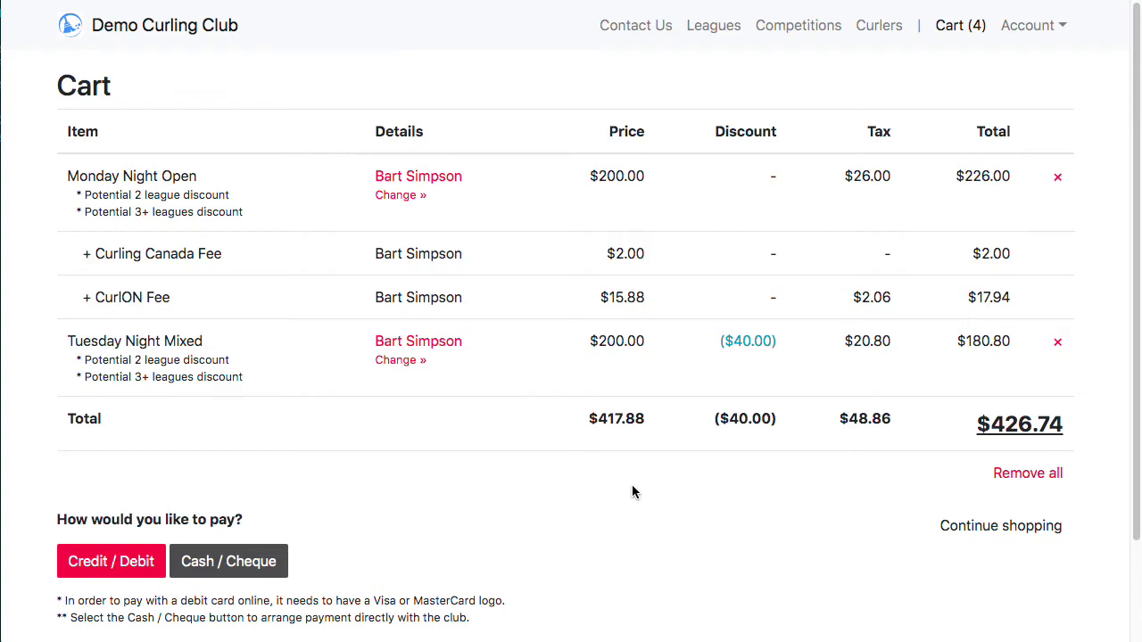
click(265, 563)
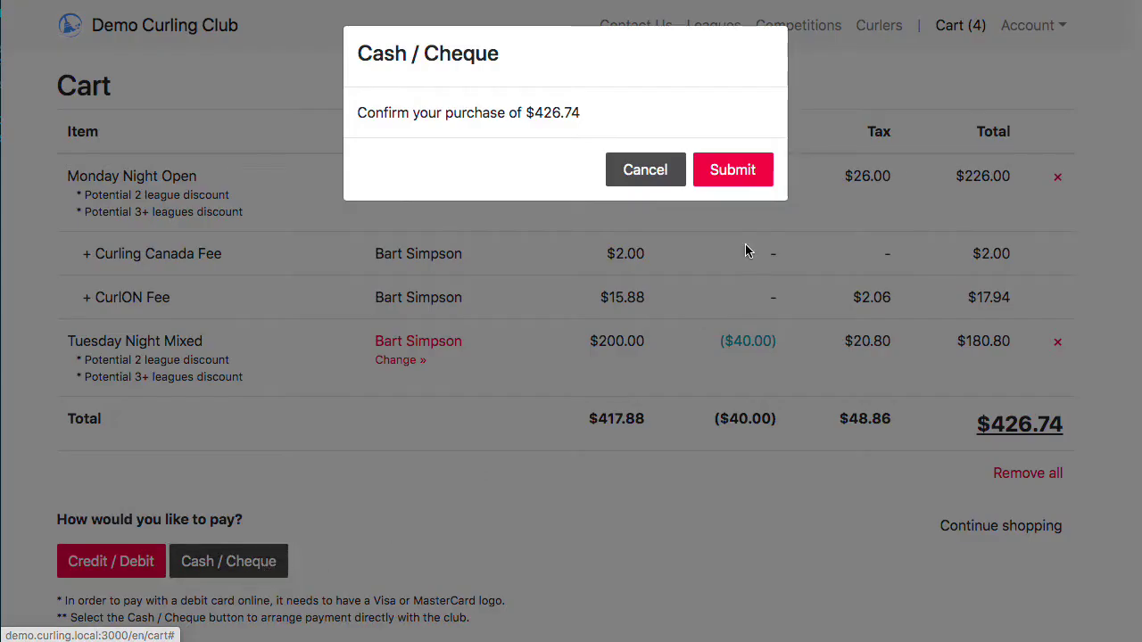
click(737, 178)
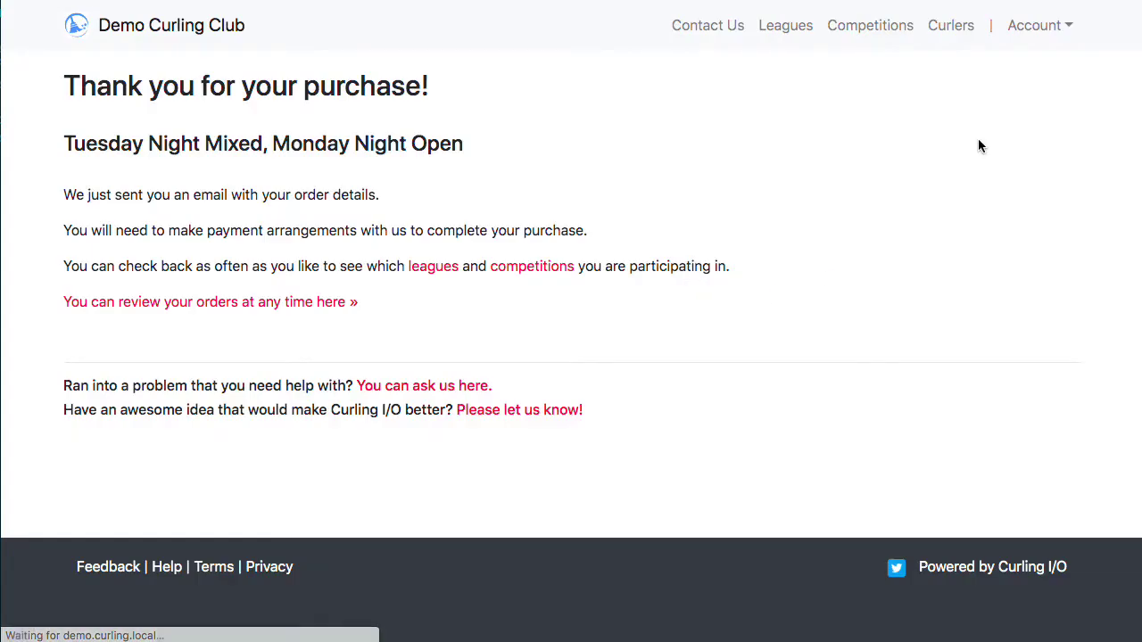
- Add the Wednesday Night Mens league to the cart and register the same curler for it under Team Simpson
click(786, 27)
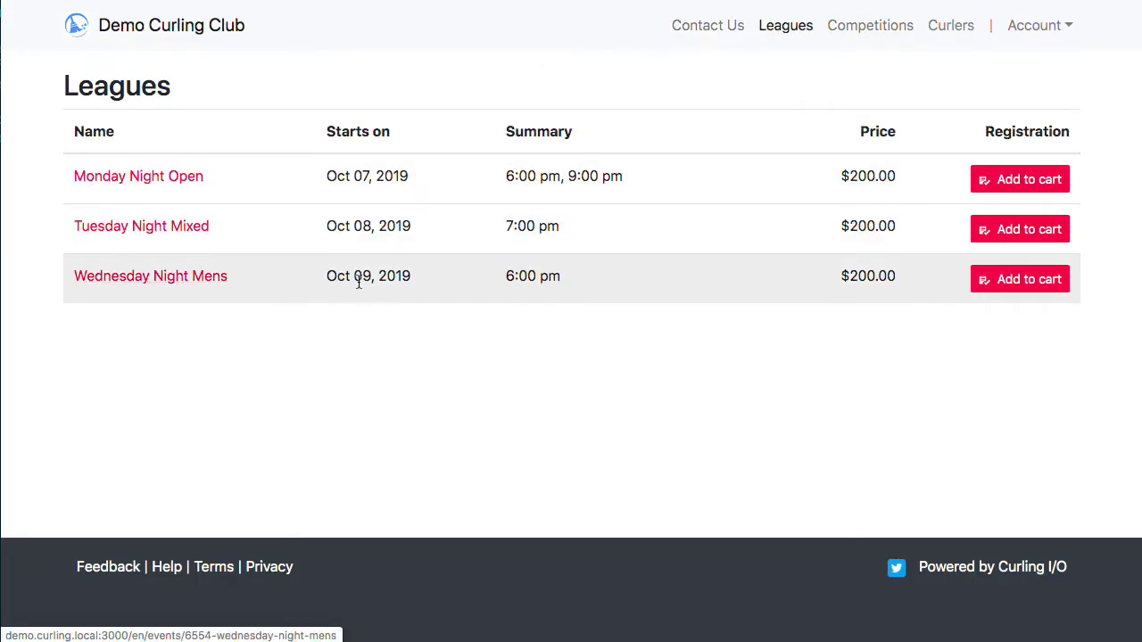
click(1035, 281)
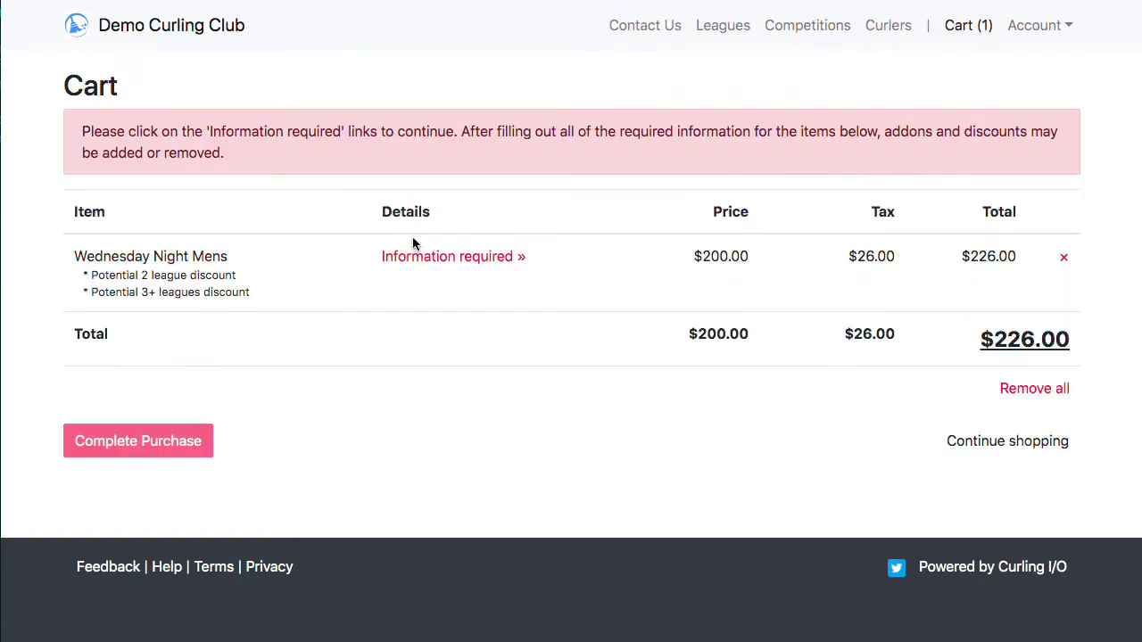
click(420, 253)
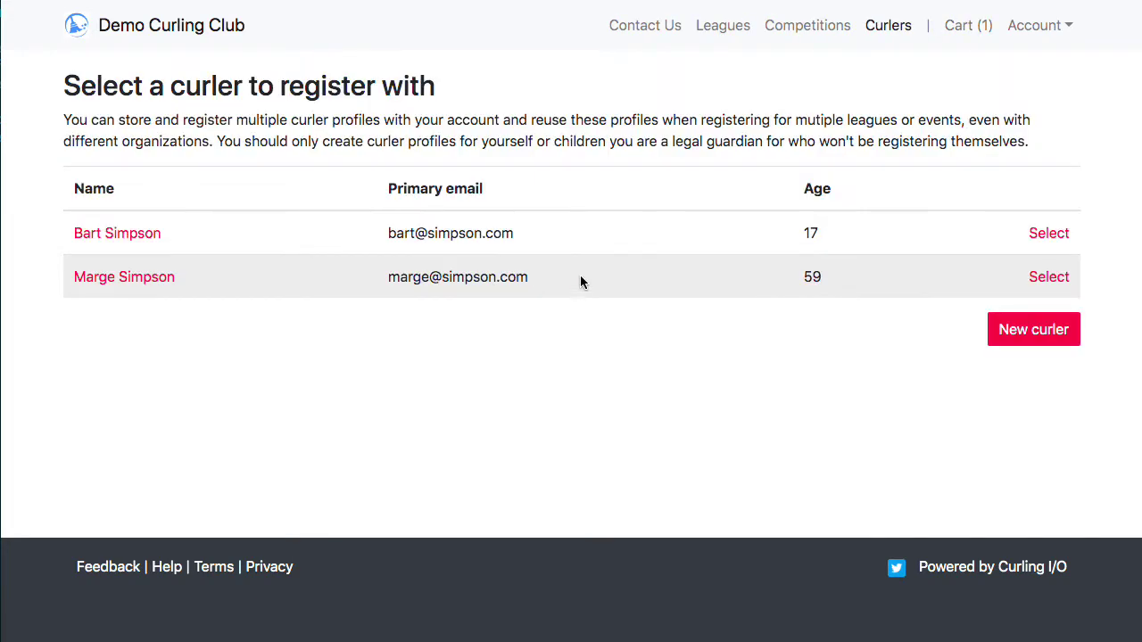
click(160, 235)
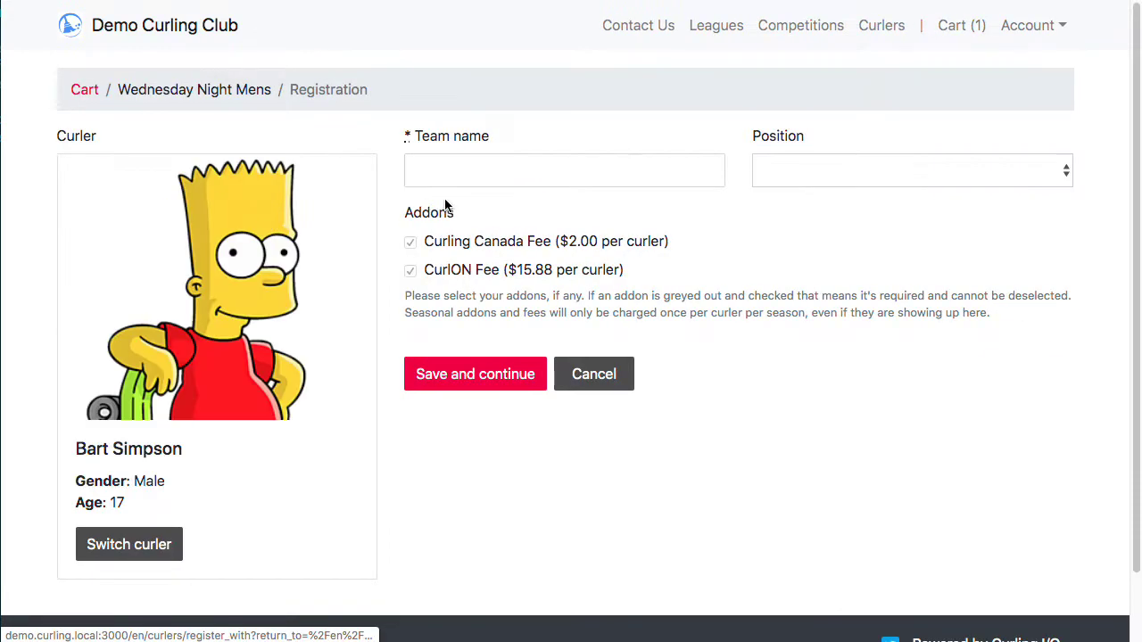
click(464, 183)
click(455, 243)
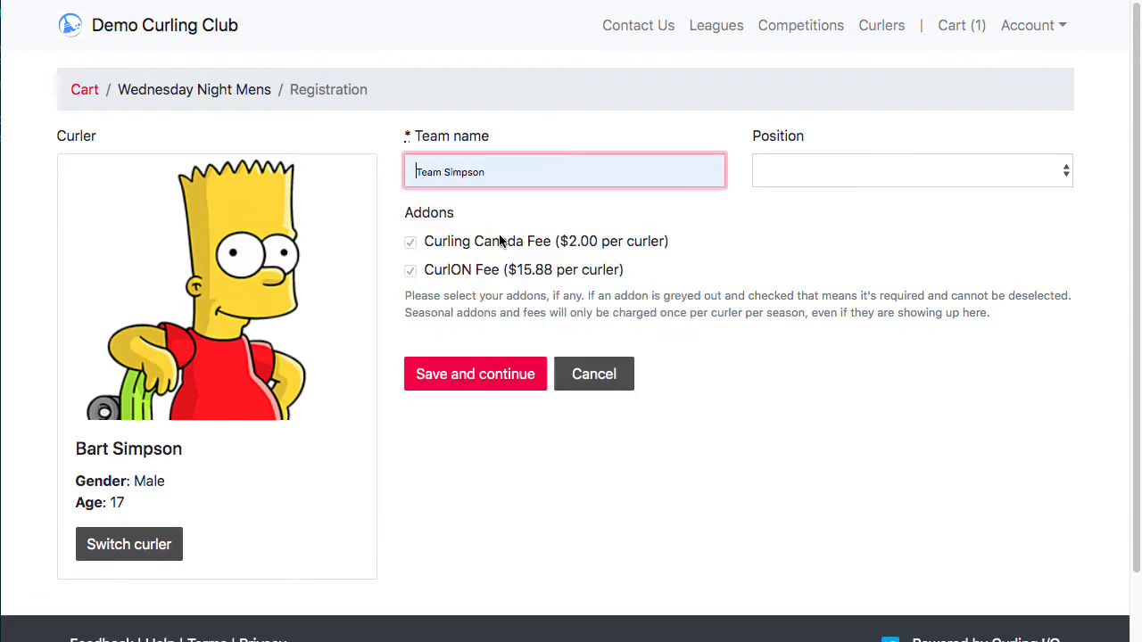
click(492, 374)
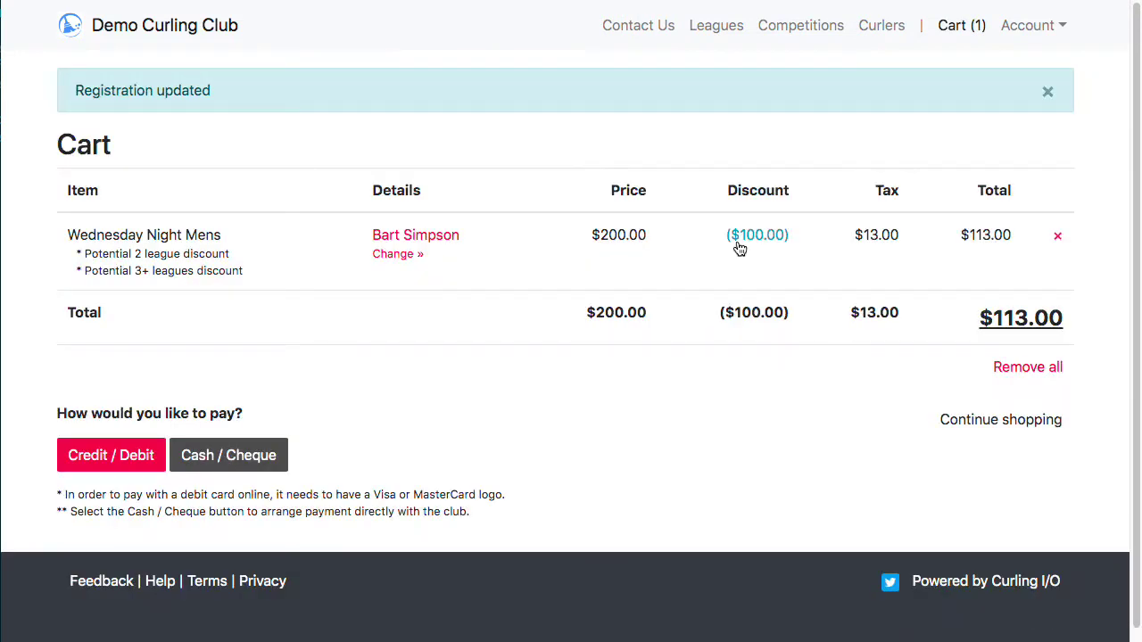
- Check which discount applies to the Wednesday Night Mens item and complete its purchase by Cash / Cheque
mouse_move(754, 238)
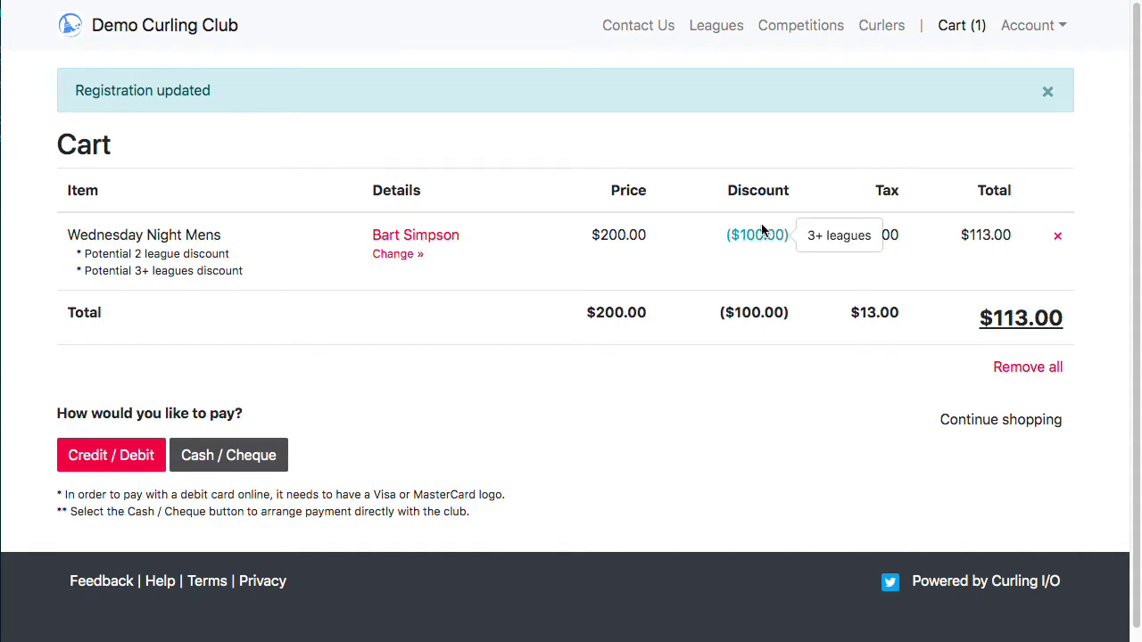
click(1048, 91)
click(259, 401)
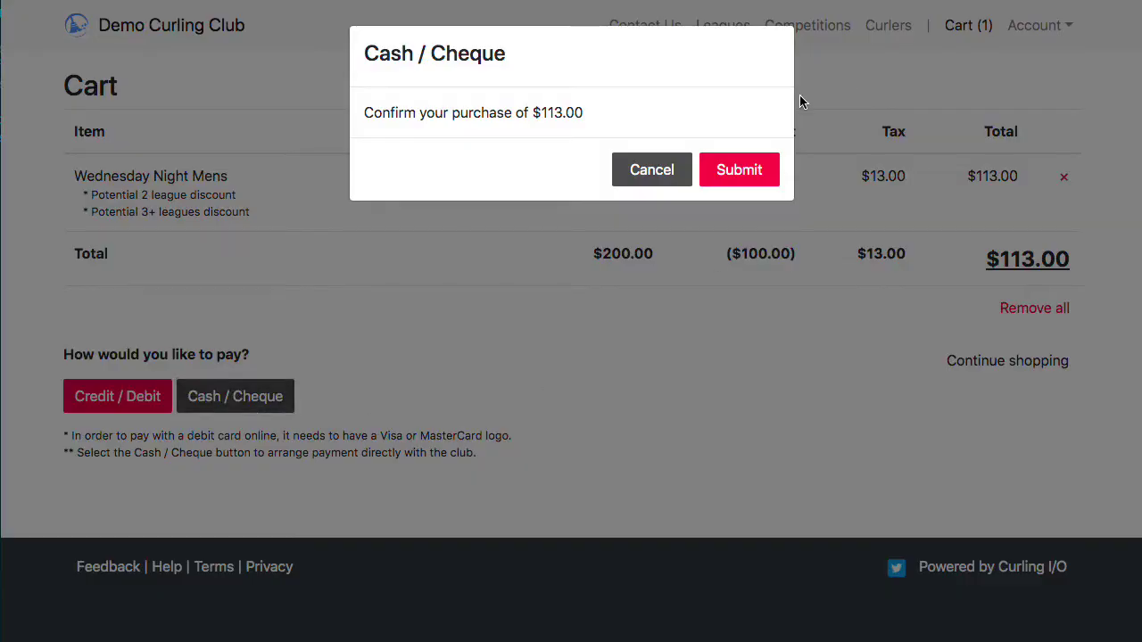
click(745, 170)
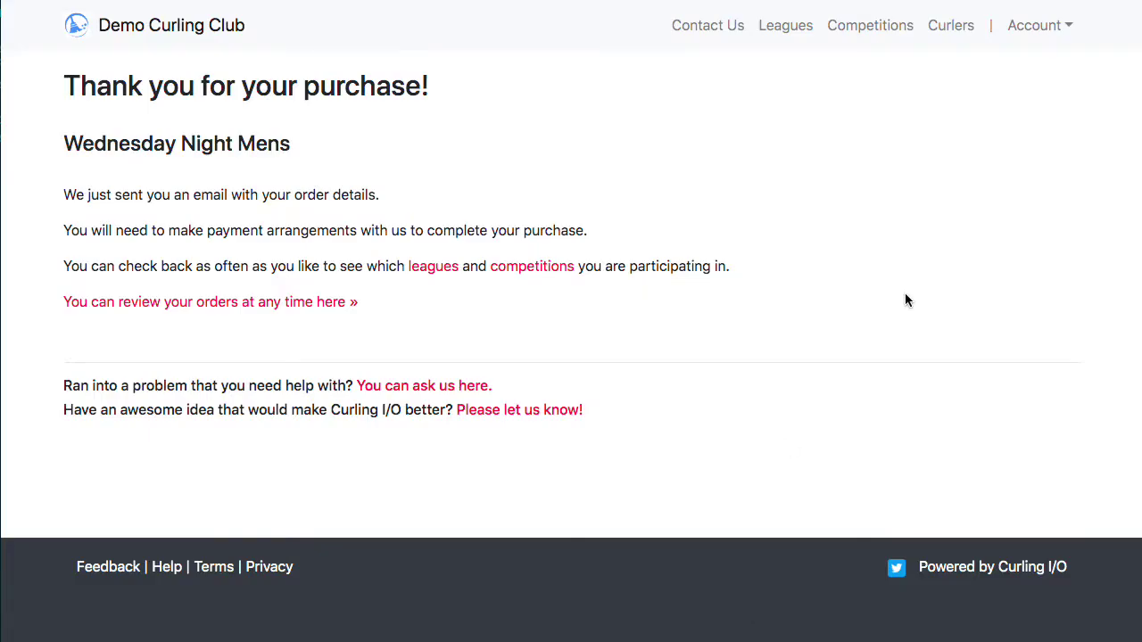
- Return to the club's admin site and show the list of discounts
click(1051, 36)
click(566, 79)
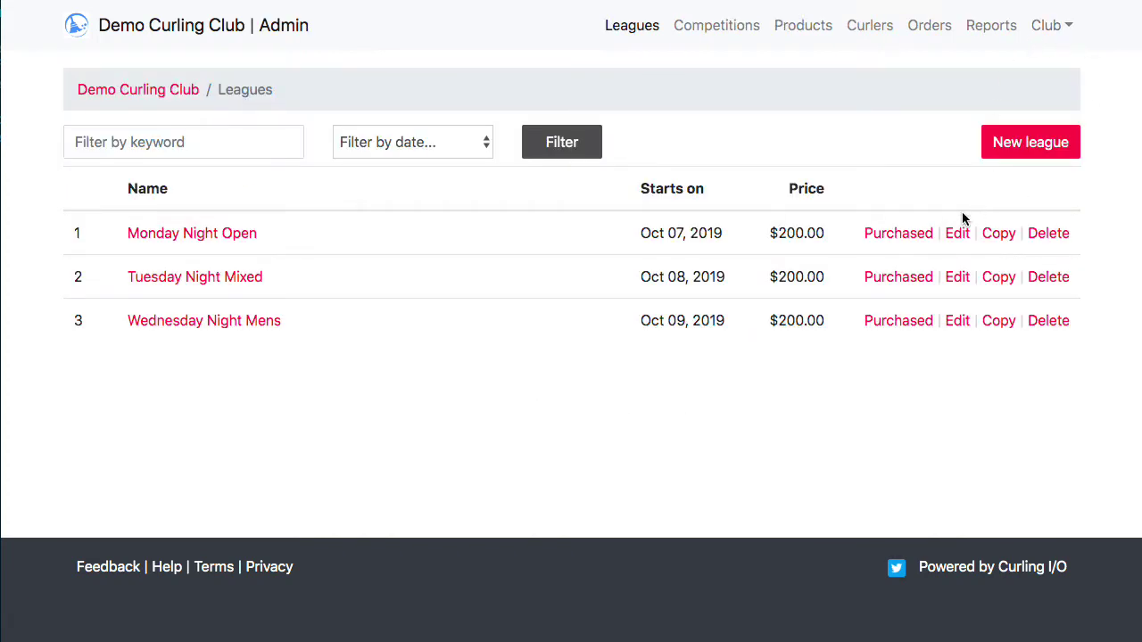
click(1047, 27)
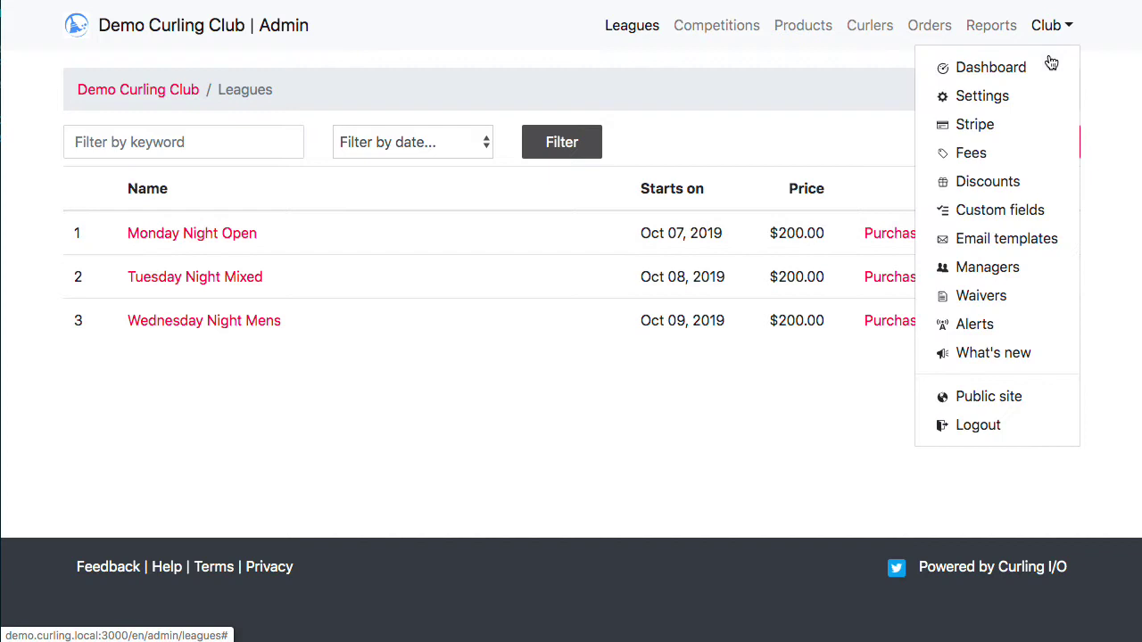
click(1022, 181)
- Delete the order that contains the Tuesday Night Mixed and Monday Night Open registrations
click(928, 26)
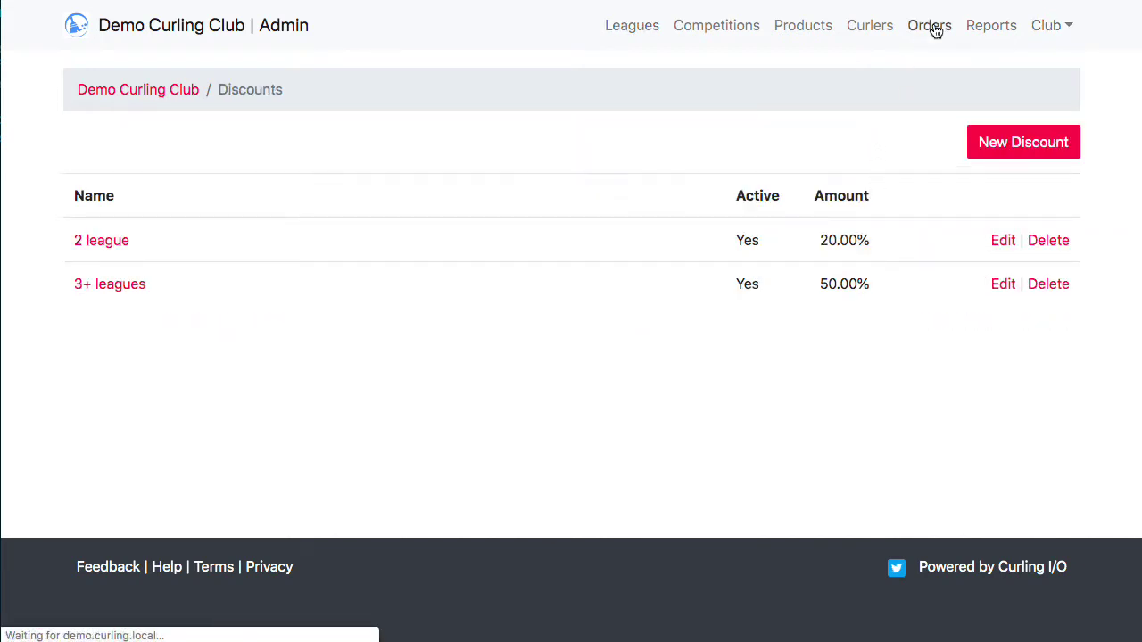
click(251, 309)
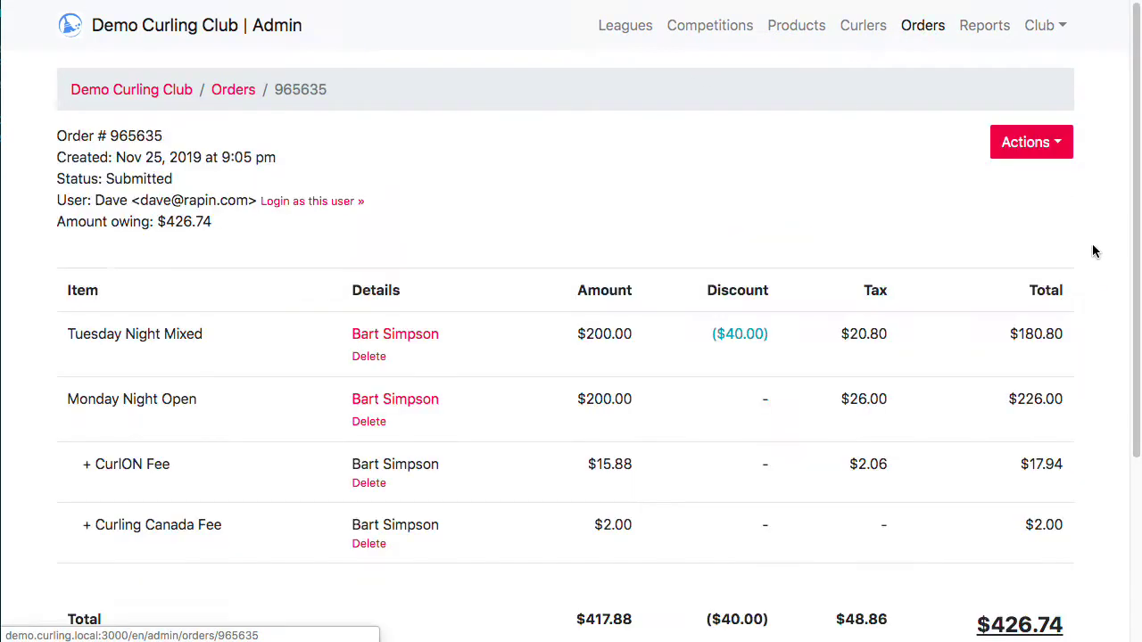
click(1031, 142)
click(1035, 270)
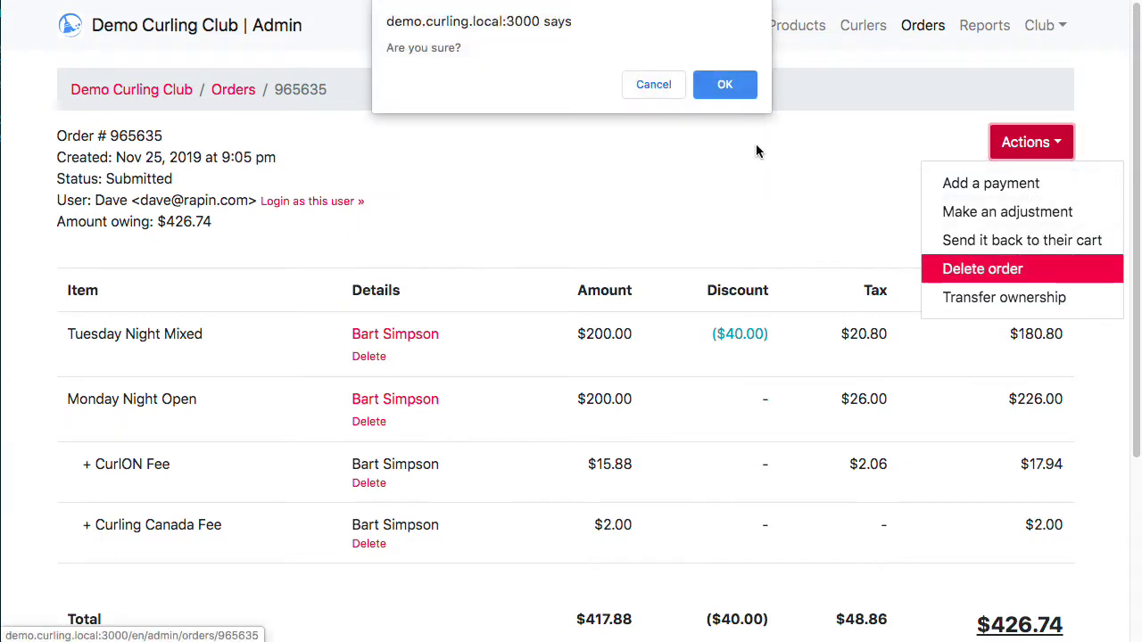
click(724, 84)
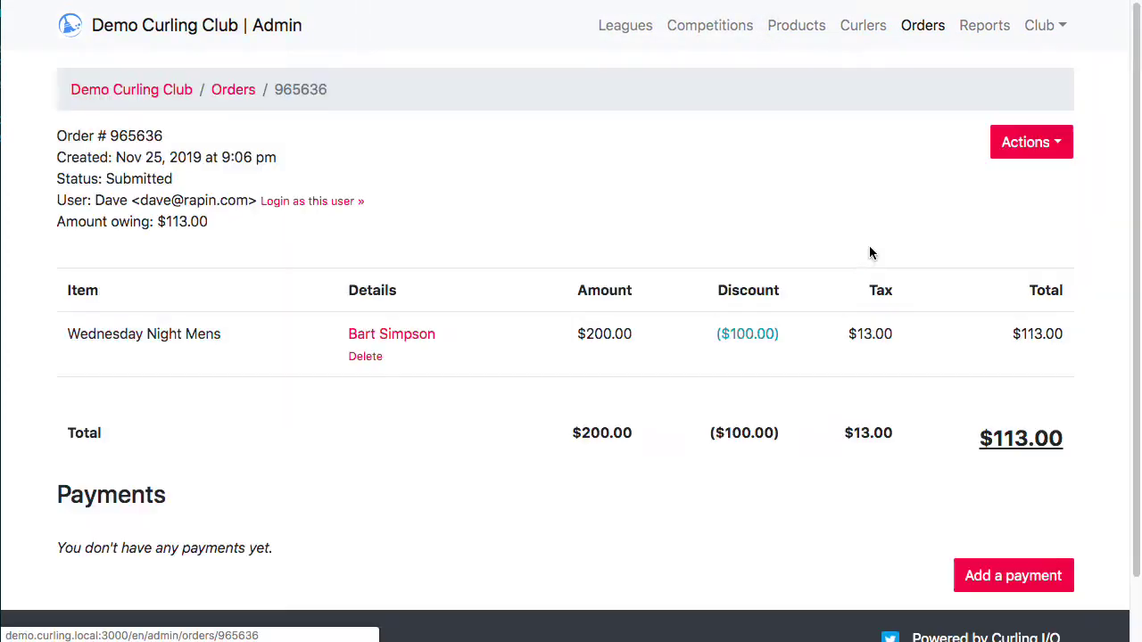
- Delete the order that contains the Wednesday Night Mens registration
click(1061, 141)
click(1001, 270)
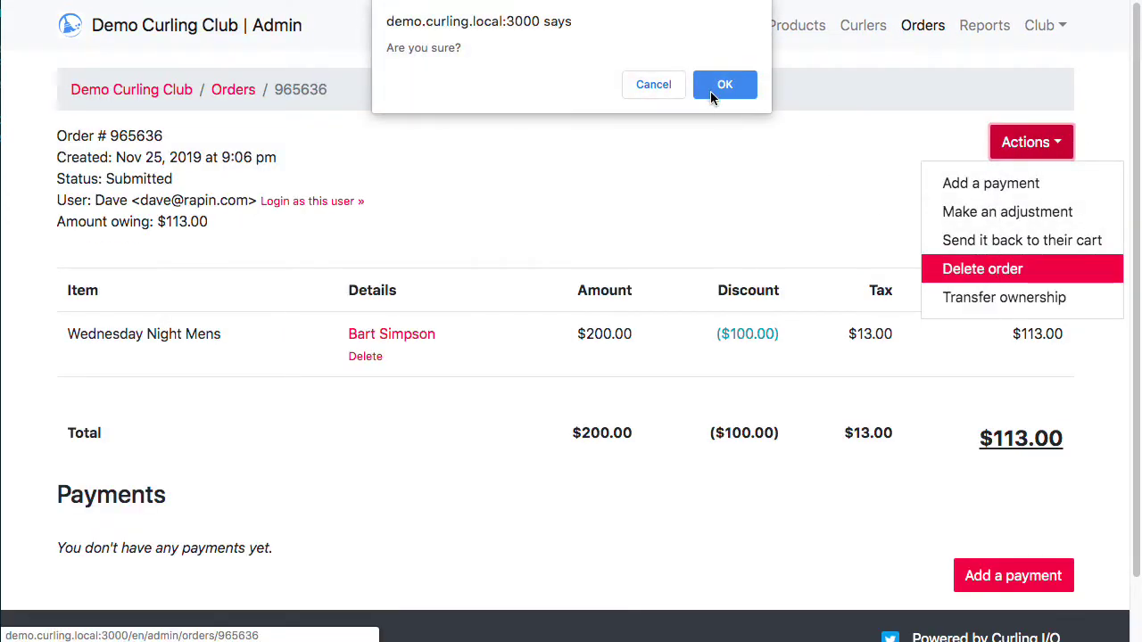
click(712, 88)
- Start a new club discount named "Junior Discount" with a fixed amount of $50
click(1047, 27)
click(987, 181)
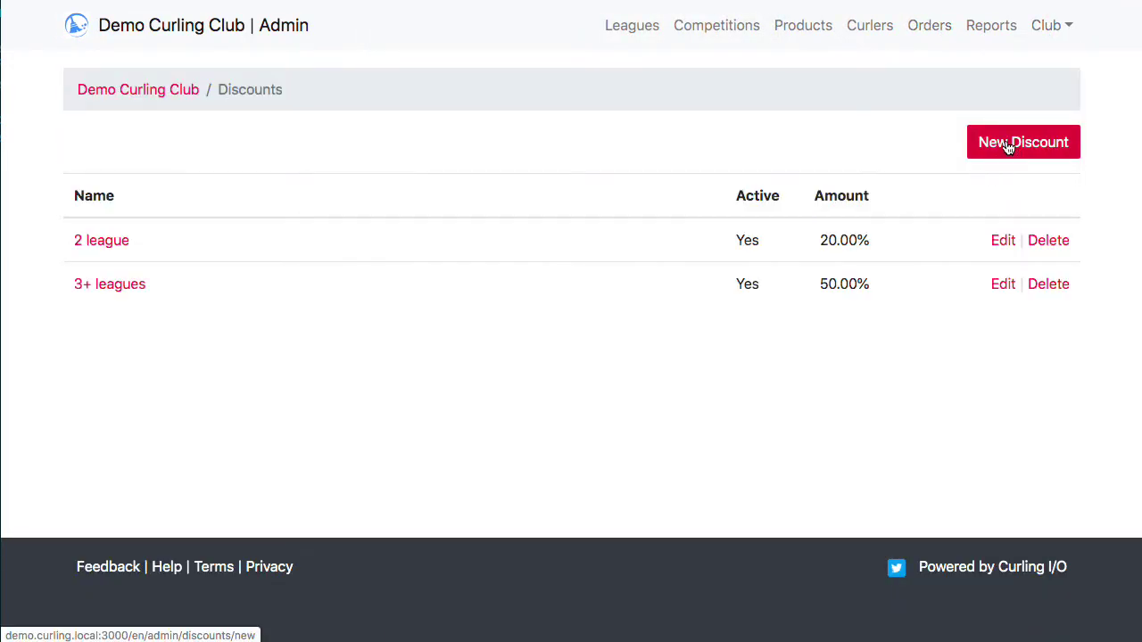
click(1013, 150)
scroll(701, 239, down, 3)
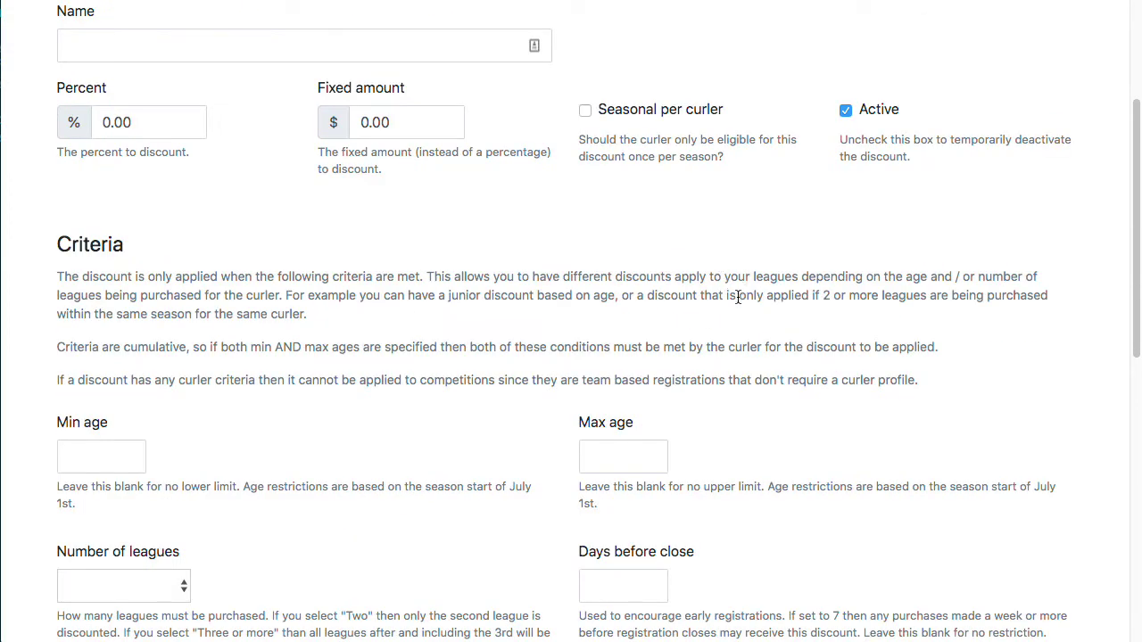
scroll(740, 298, up, 1)
click(214, 111)
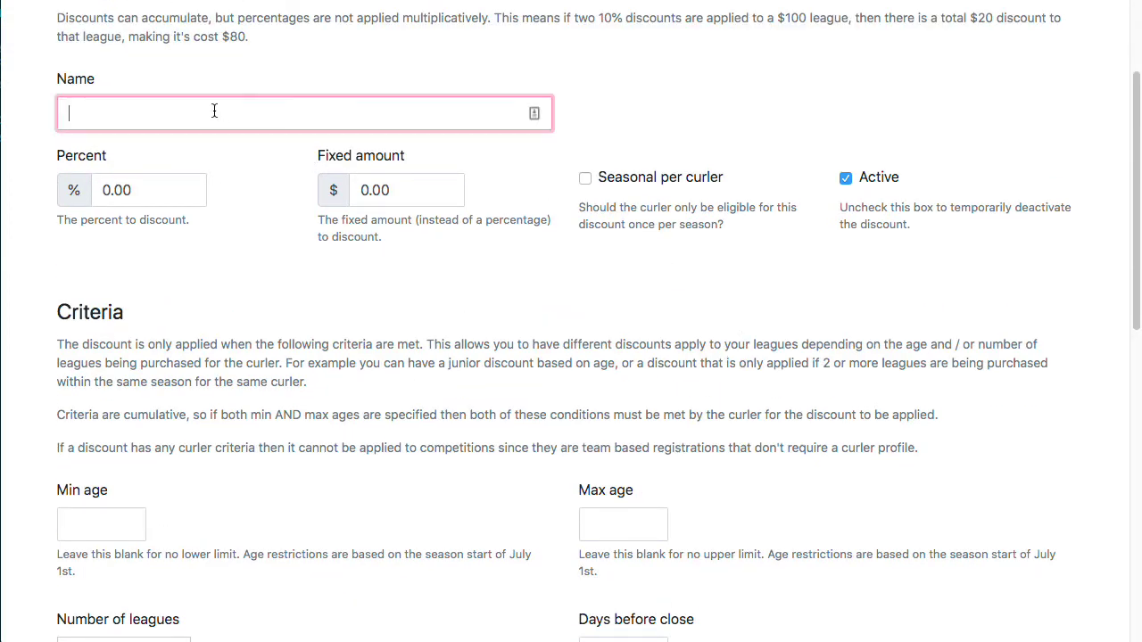
text(Junior Discount)
click(427, 194)
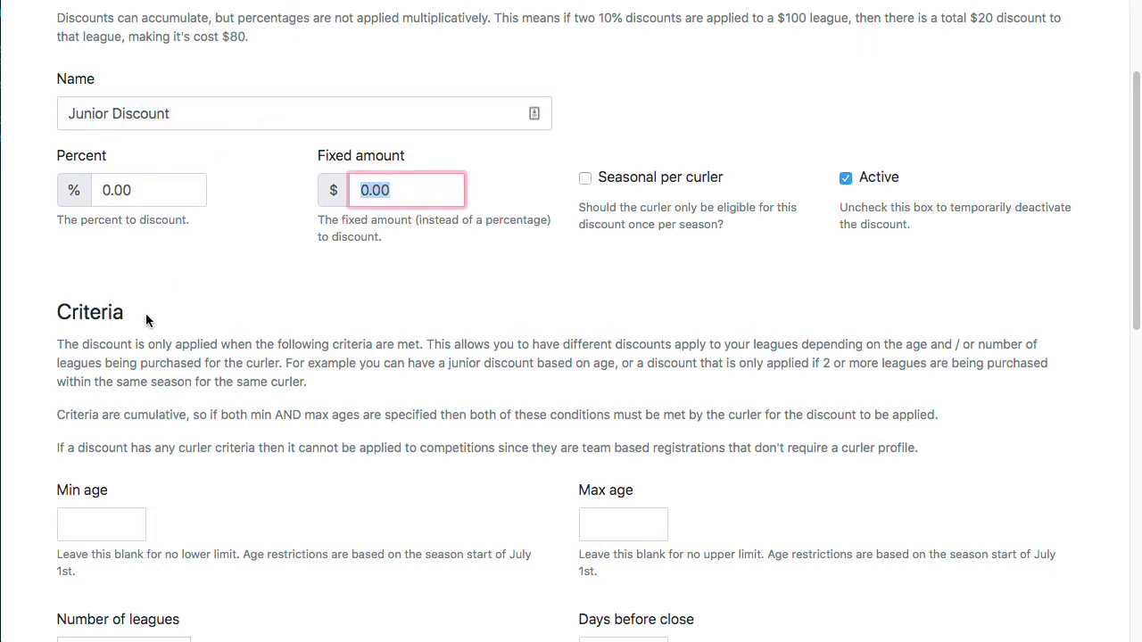
text(50)
click(819, 408)
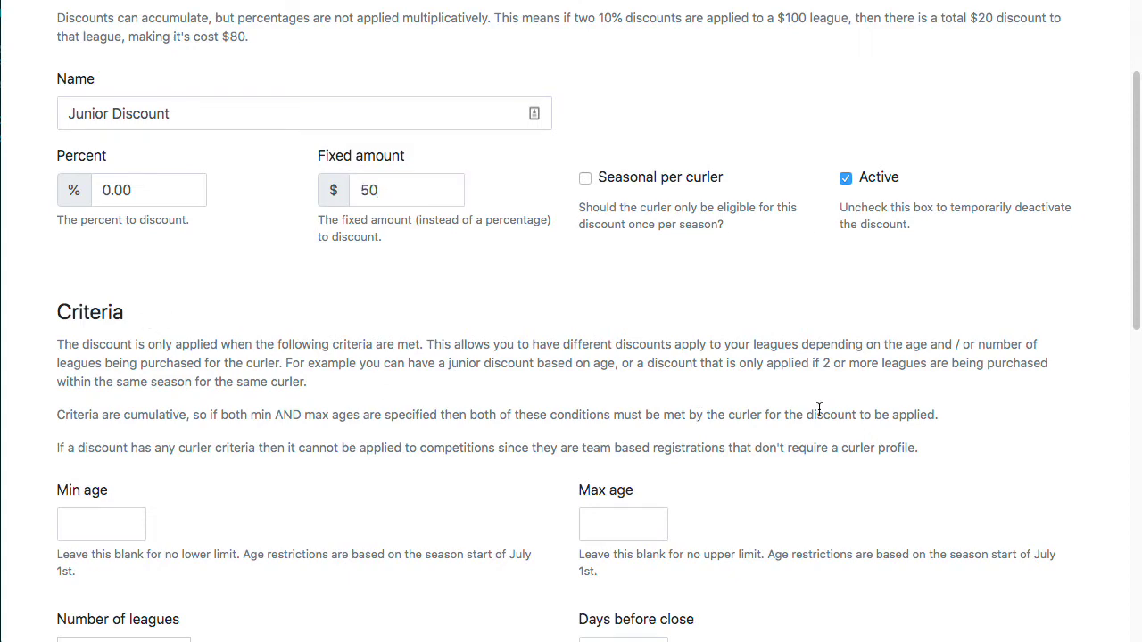
- Limit the Junior Discount to a maximum age of 17 and create it
scroll(960, 357, down, 3)
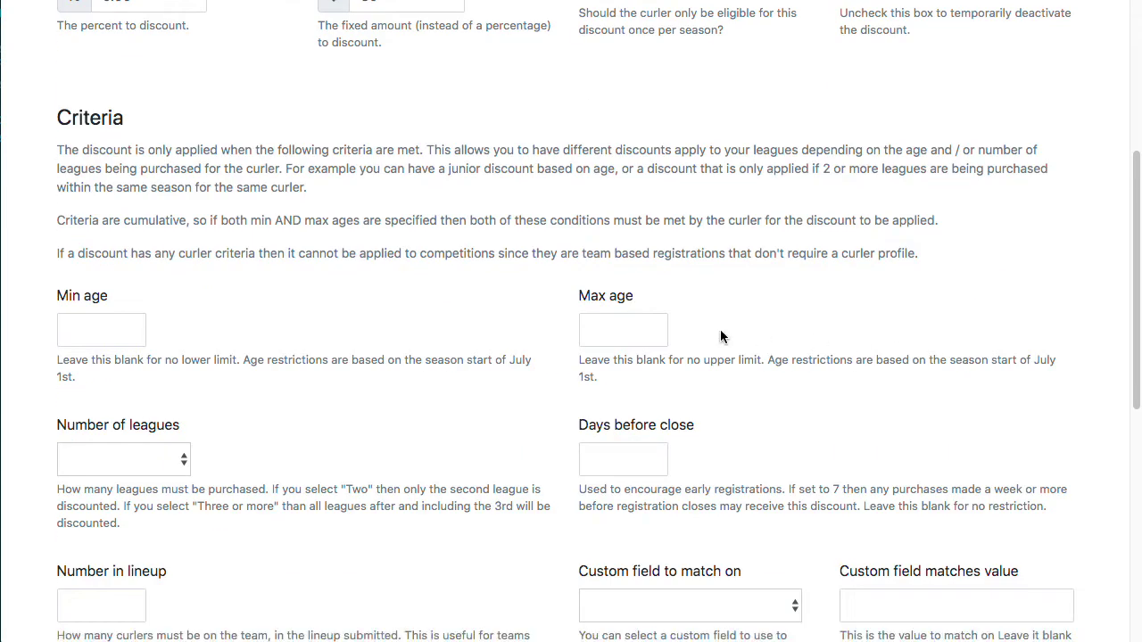
click(630, 332)
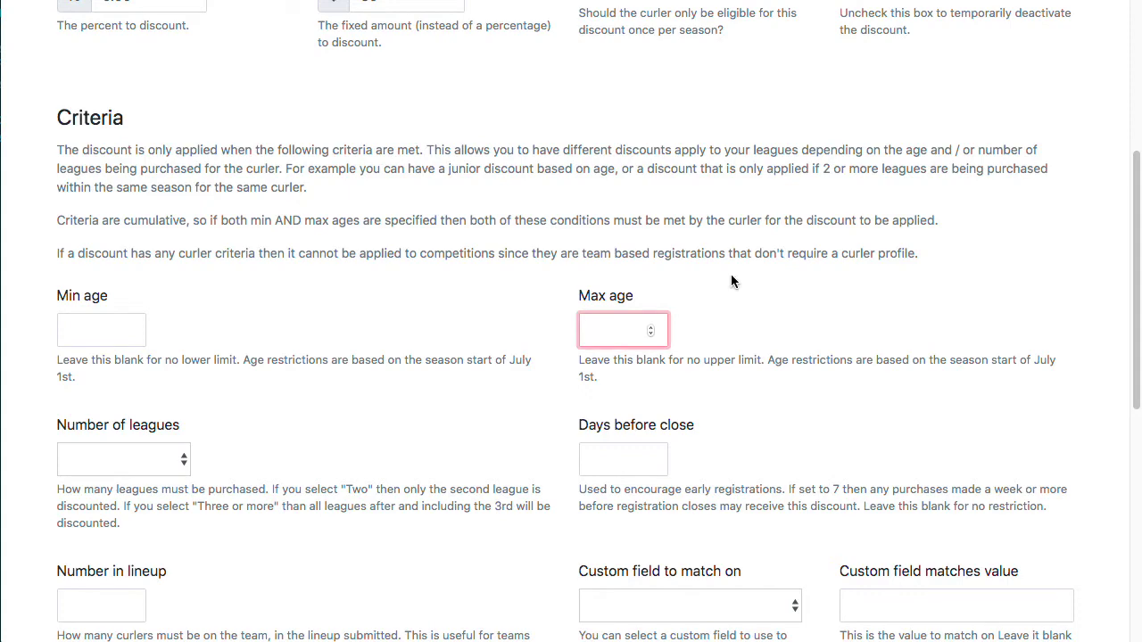
text(17)
click(749, 208)
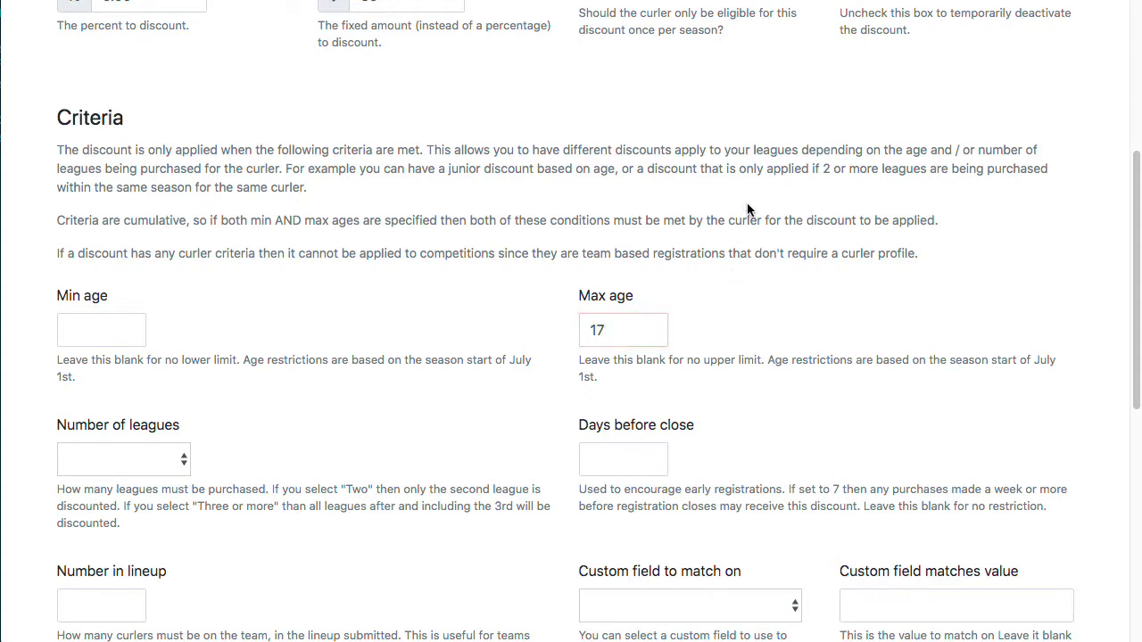
scroll(895, 232, down, 6)
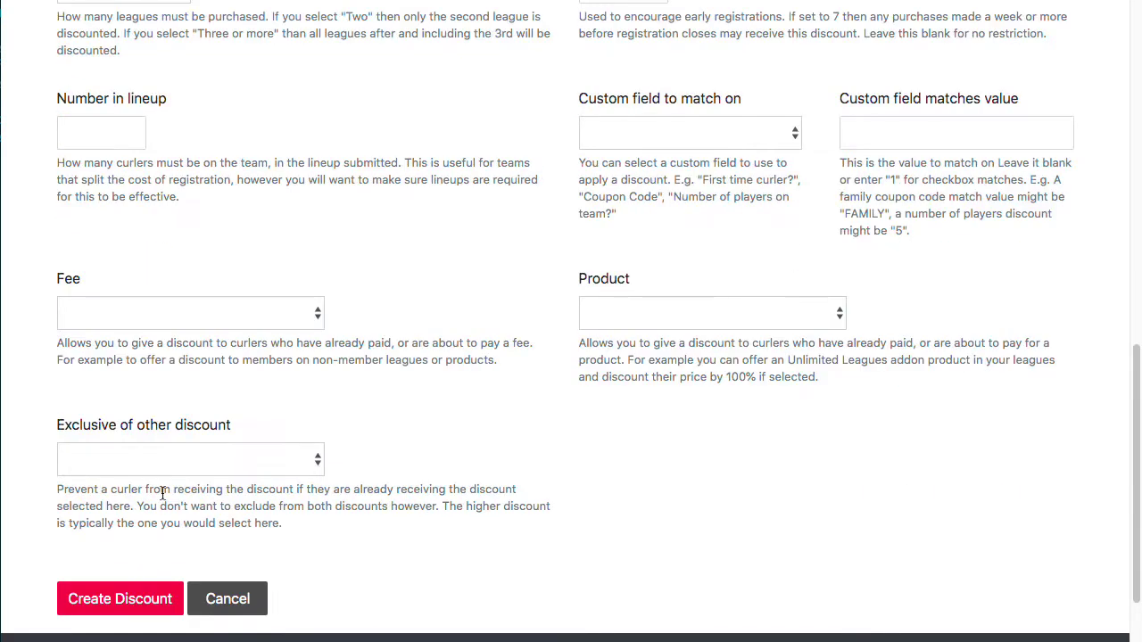
click(116, 598)
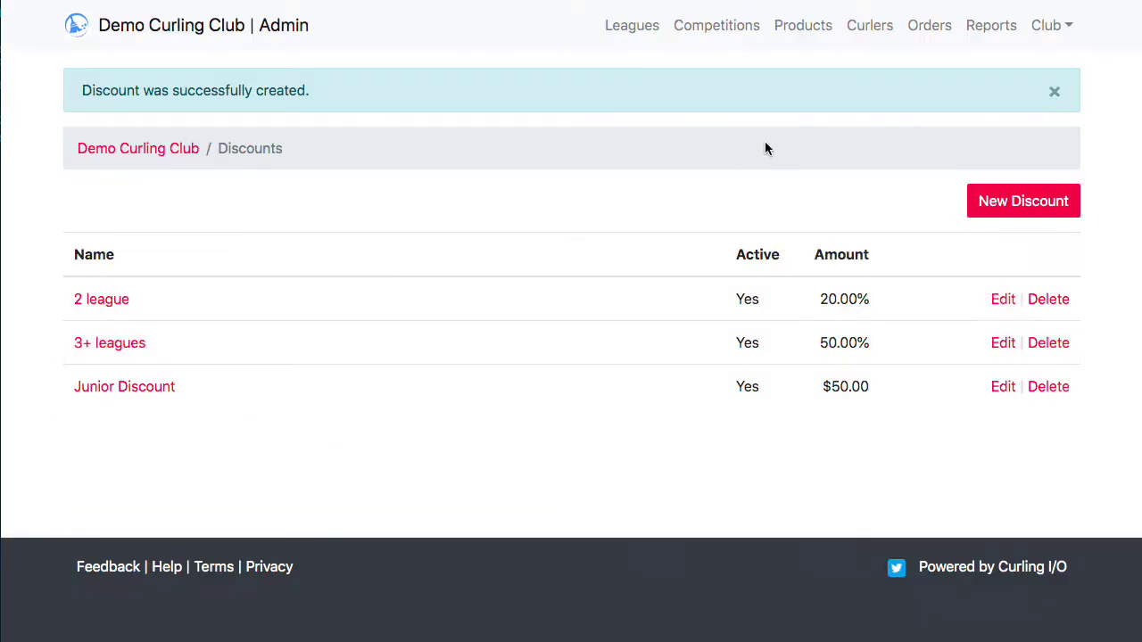
click(1054, 91)
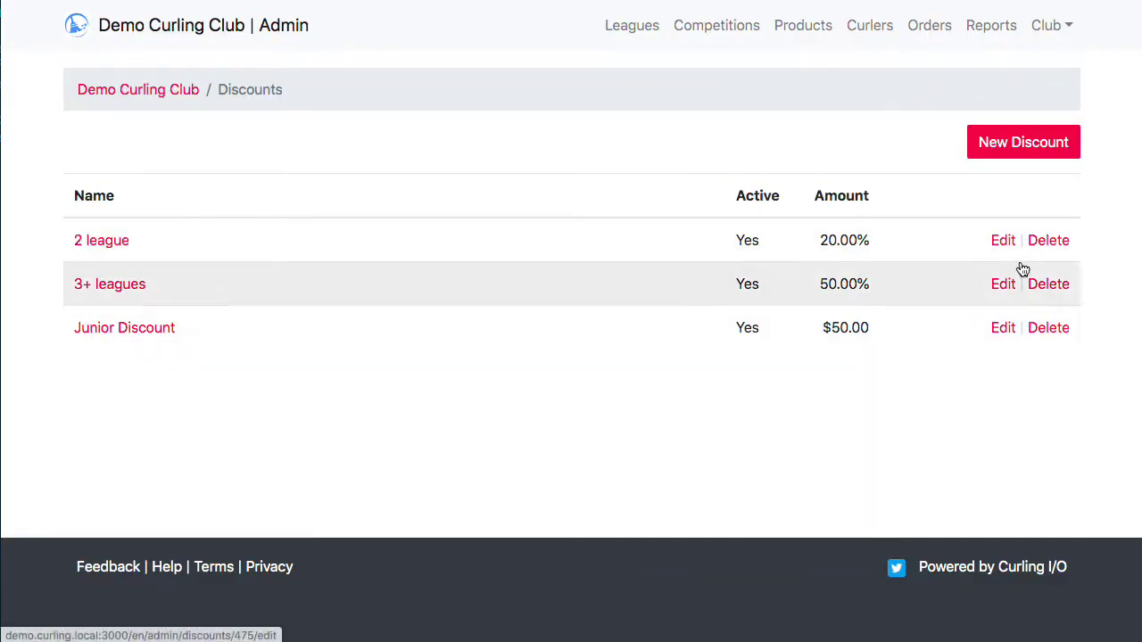
- Start another discount named "Senior" with a fixed amount of $25
click(1028, 141)
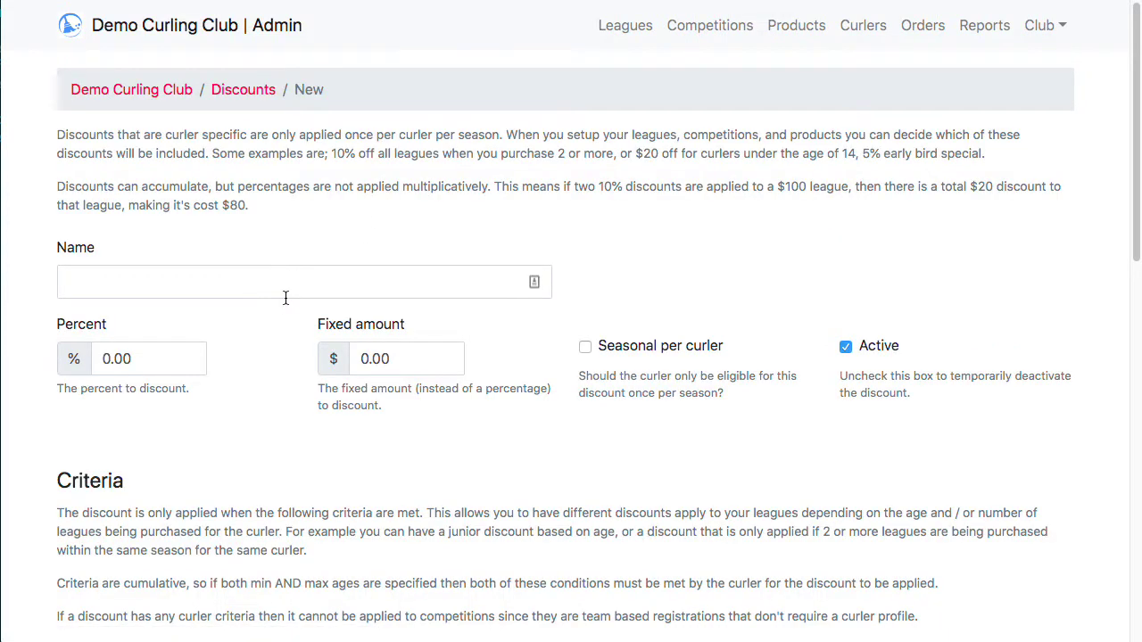
click(271, 270)
text(Senior )
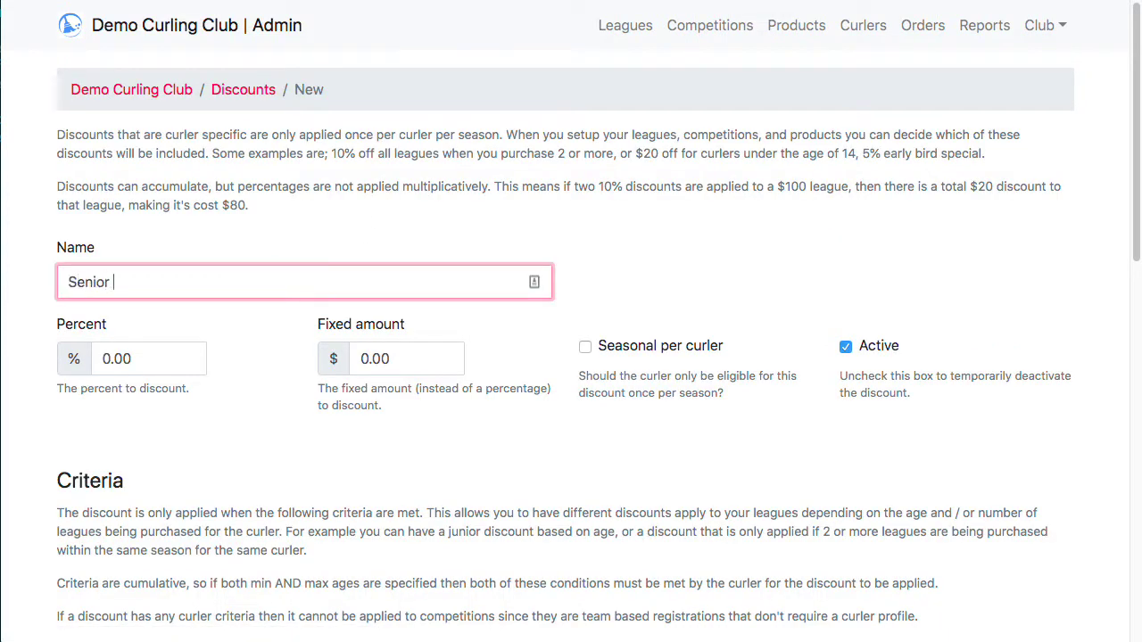
text(Di)
key(BackSpace)
key(BackSpace)
key(BackSpace)
drag(391, 357, 331, 359)
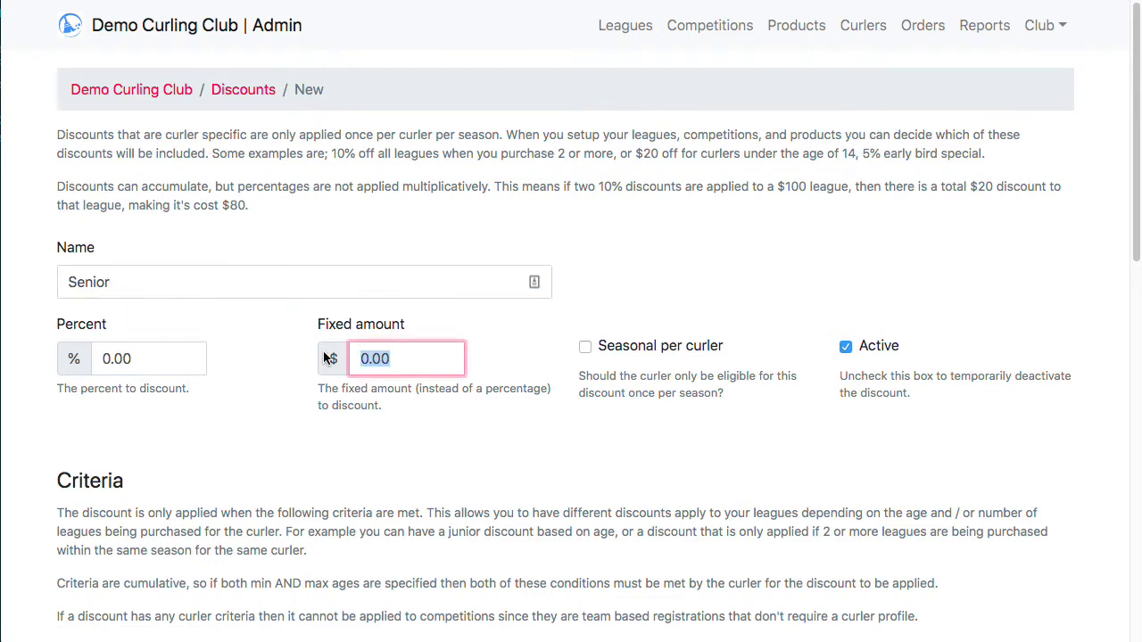
text(25)
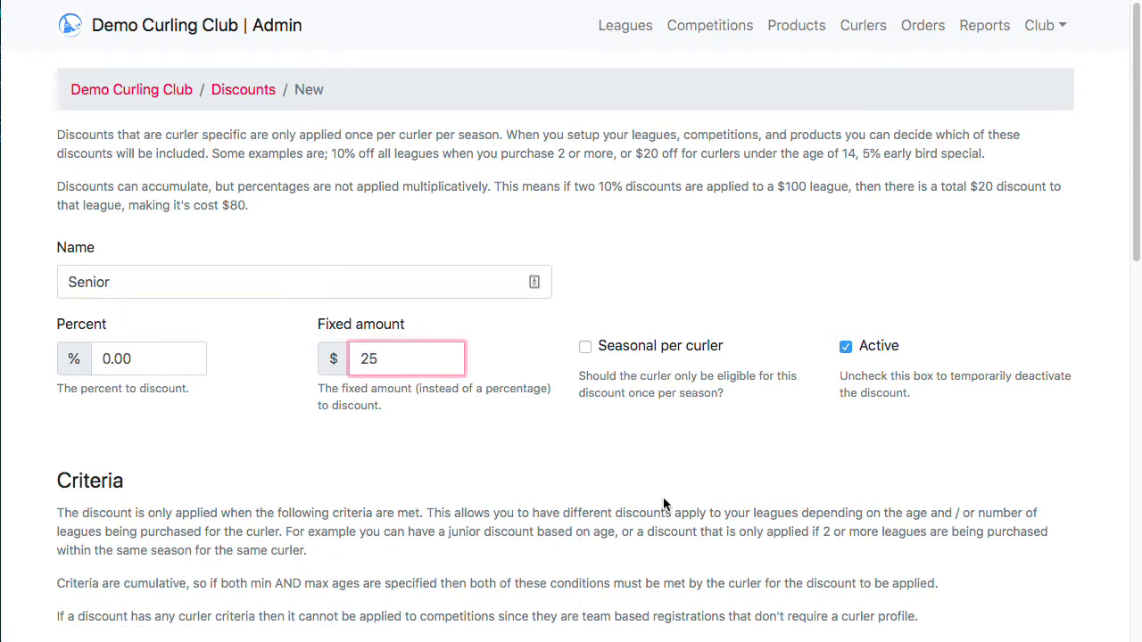
- Set the Senior discount's minimum age to 50 and create the discount
scroll(664, 499, down, 3)
click(86, 393)
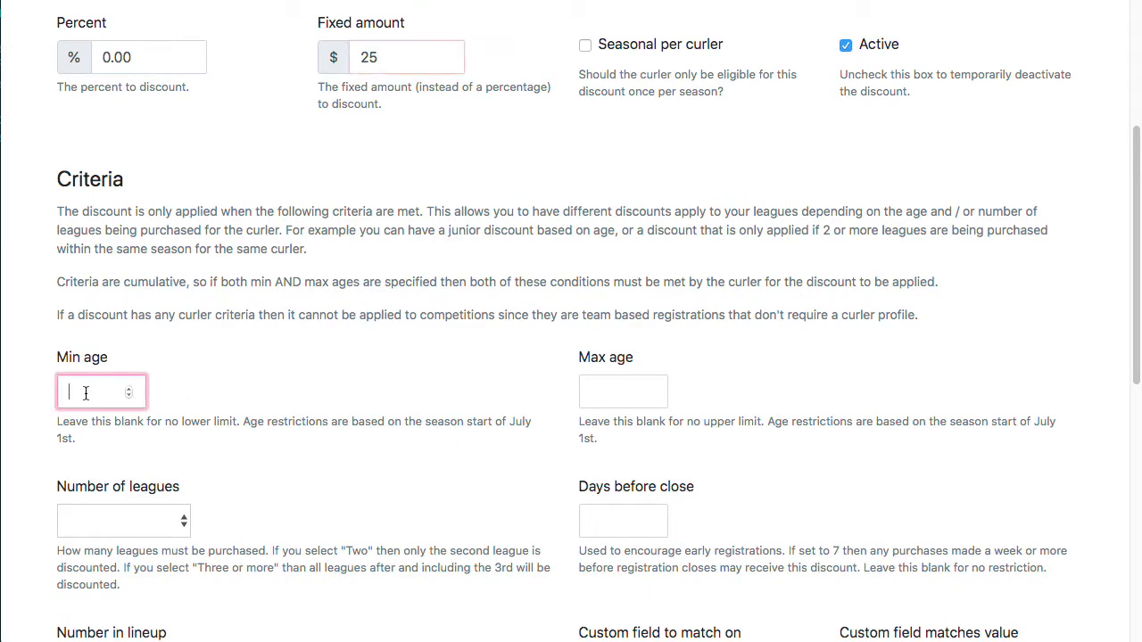
text(50)
scroll(335, 321, down, 2)
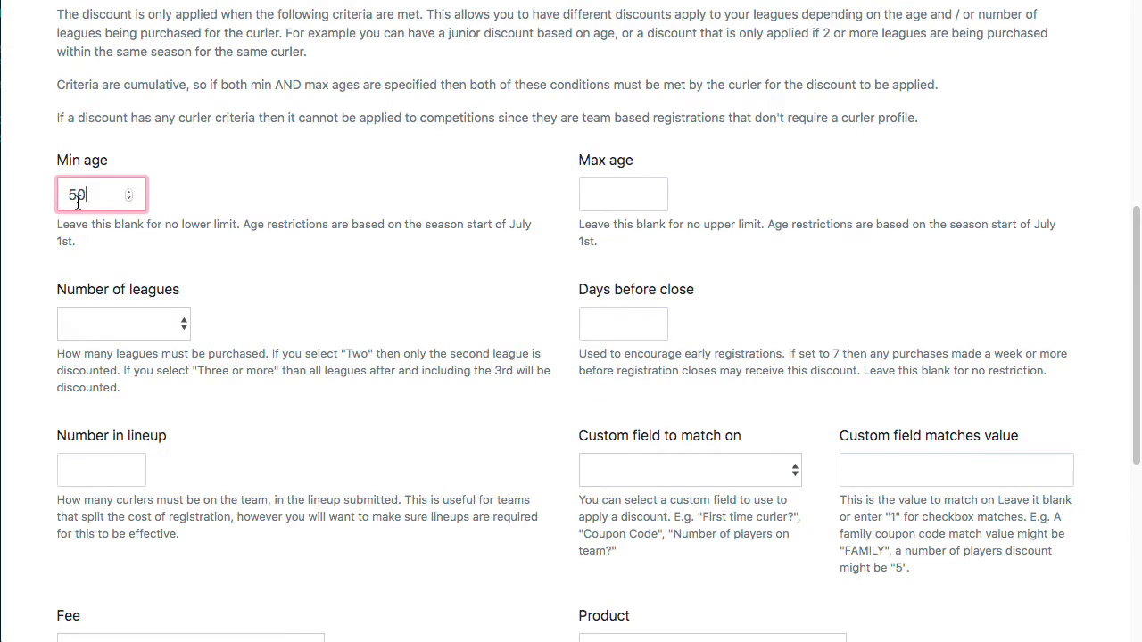
scroll(459, 280, down, 5)
click(157, 506)
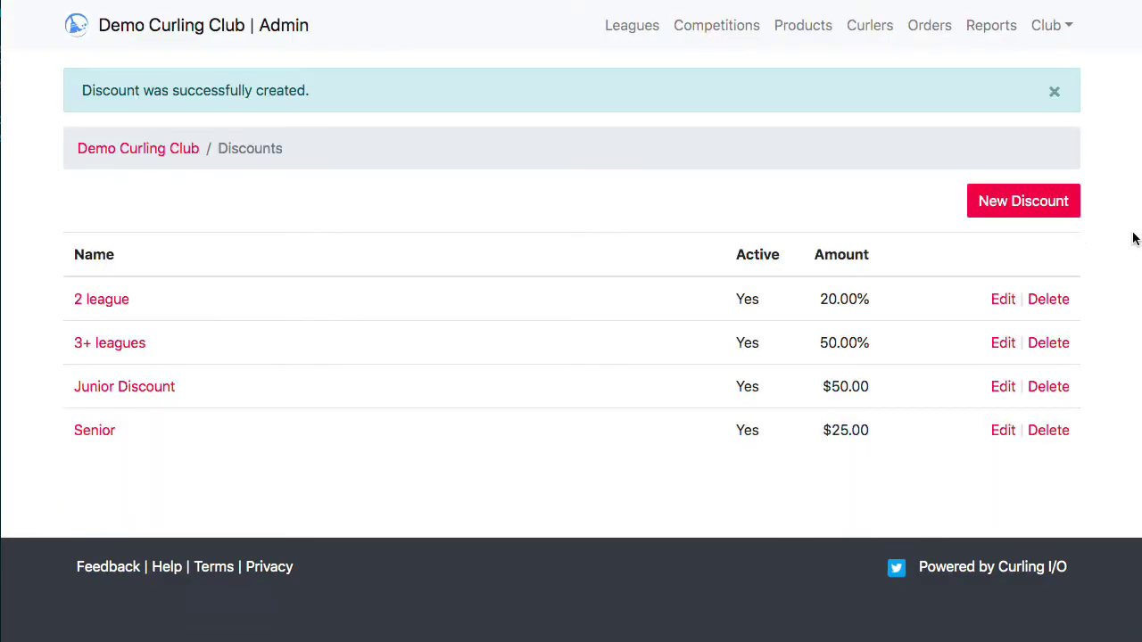
- Delete the "2 league" and "3+ leagues" discounts
click(1048, 299)
click(726, 79)
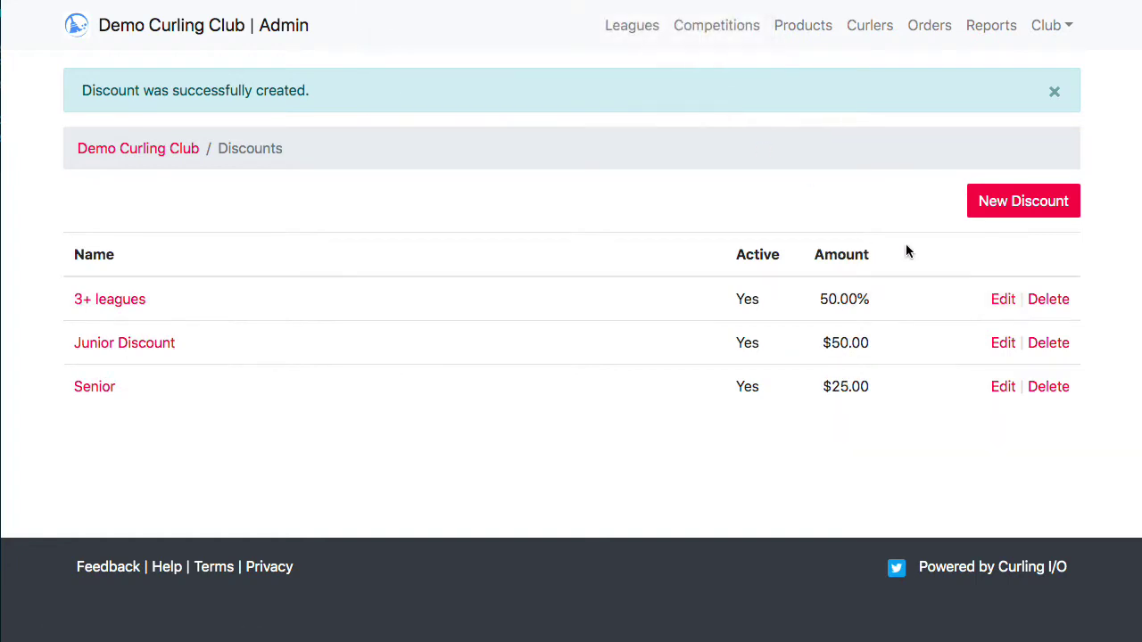
click(1040, 299)
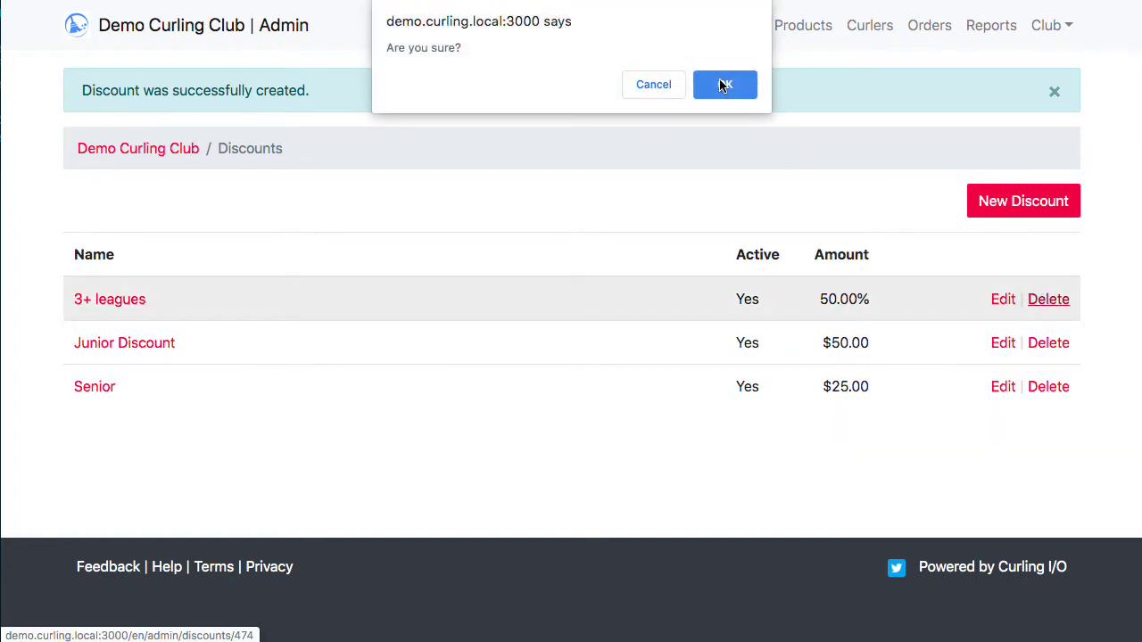
click(726, 82)
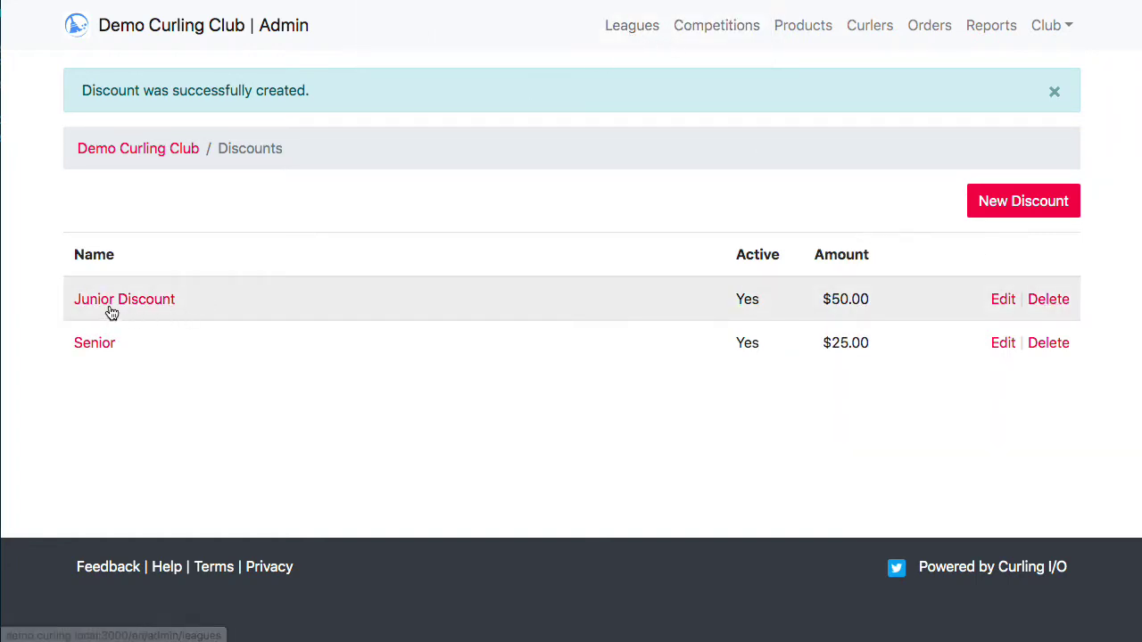
- Rename the Junior Discount as "Junior" and save the change
click(999, 299)
drag(113, 282, 363, 280)
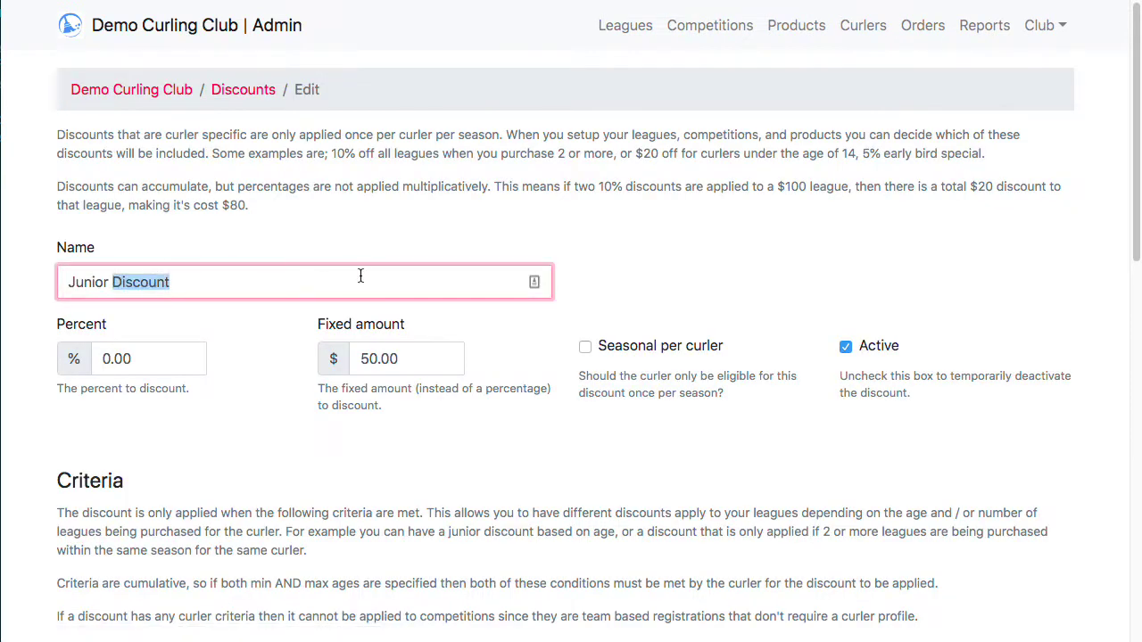
key(BackSpace)
key(Return)
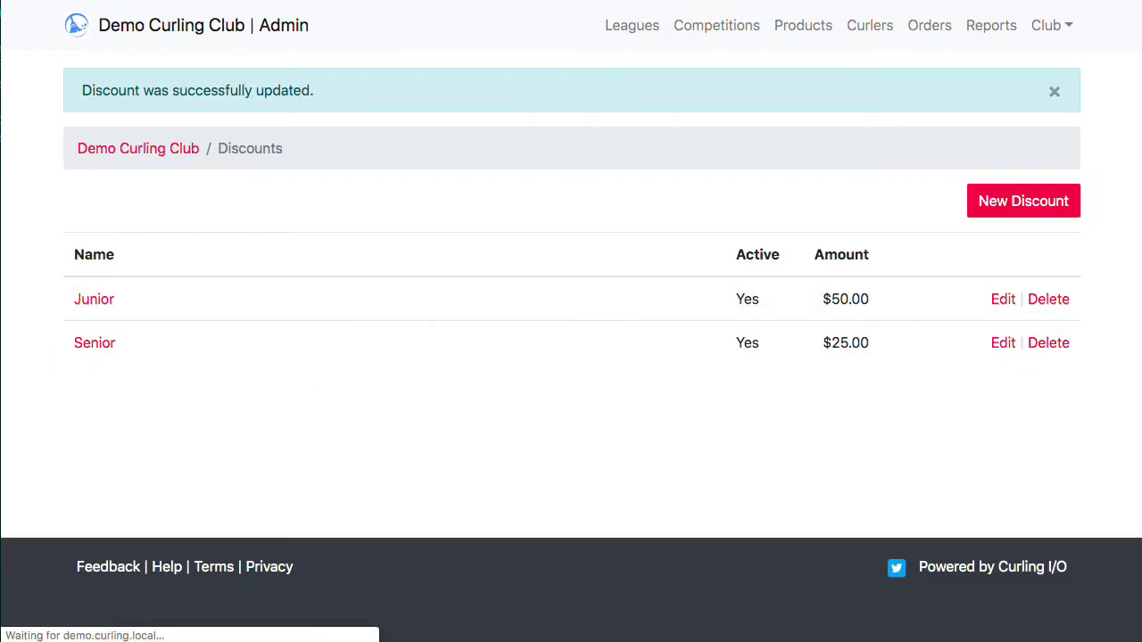
- Add the Junior and Senior discounts to the Monday Night Open league and save the event
click(613, 26)
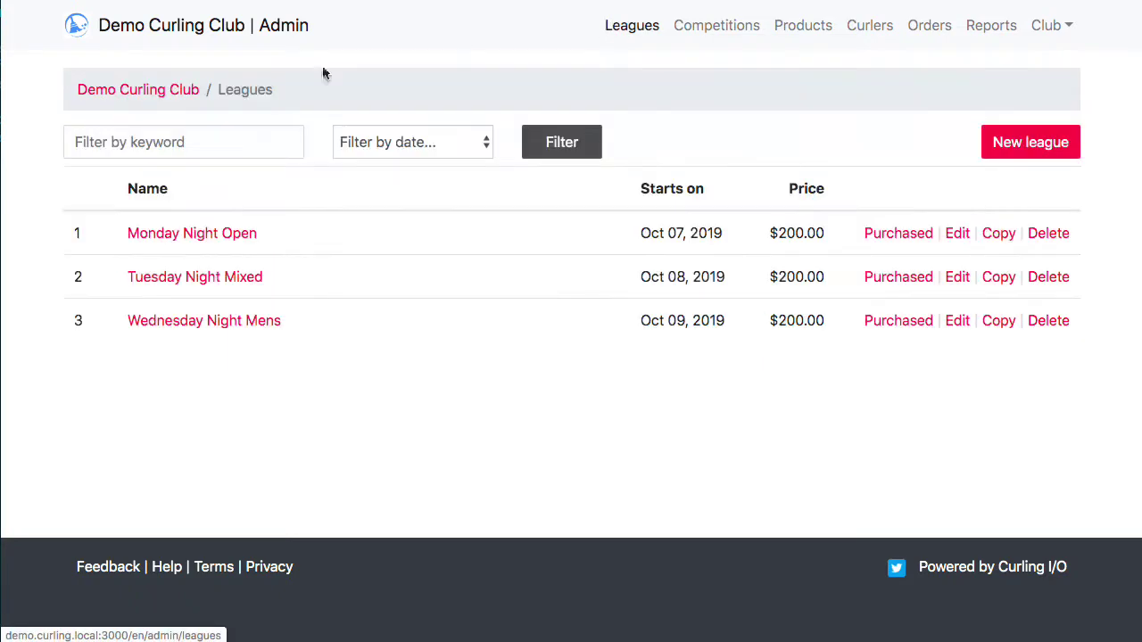
click(968, 233)
scroll(936, 253, down, 1)
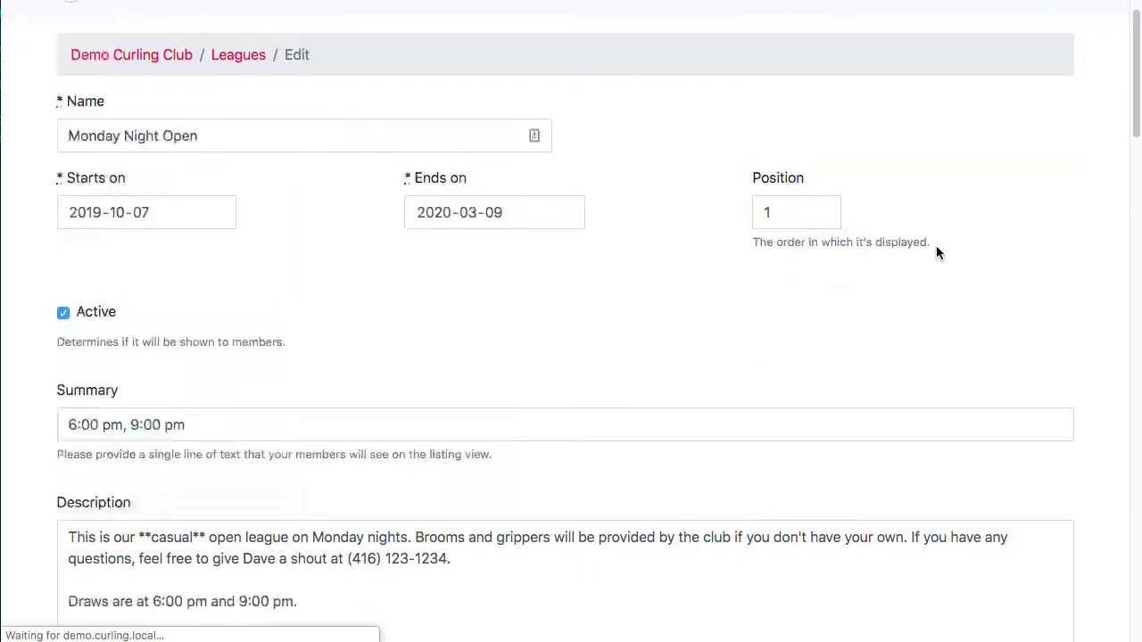
scroll(936, 252, down, 20)
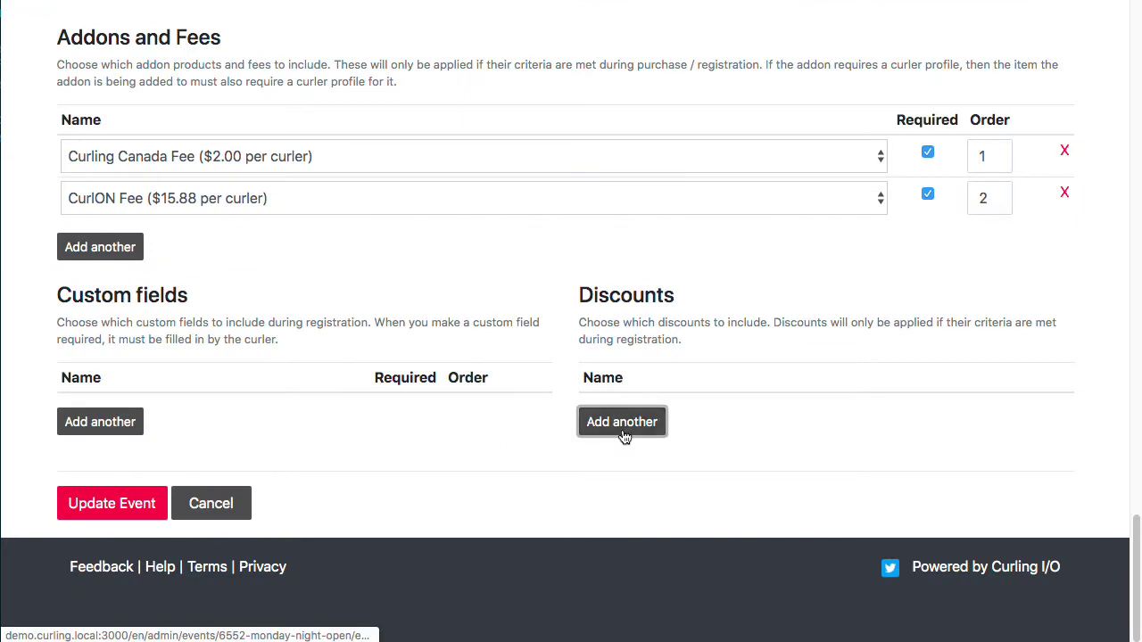
click(622, 422)
click(636, 463)
click(684, 456)
click(452, 485)
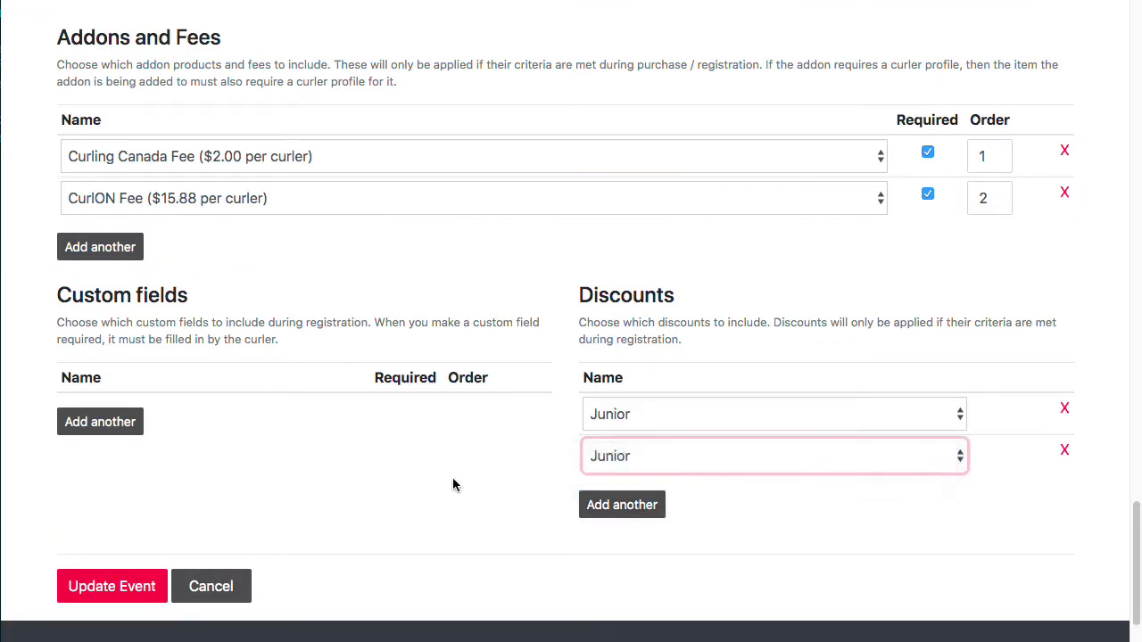
key(Down)
click(122, 587)
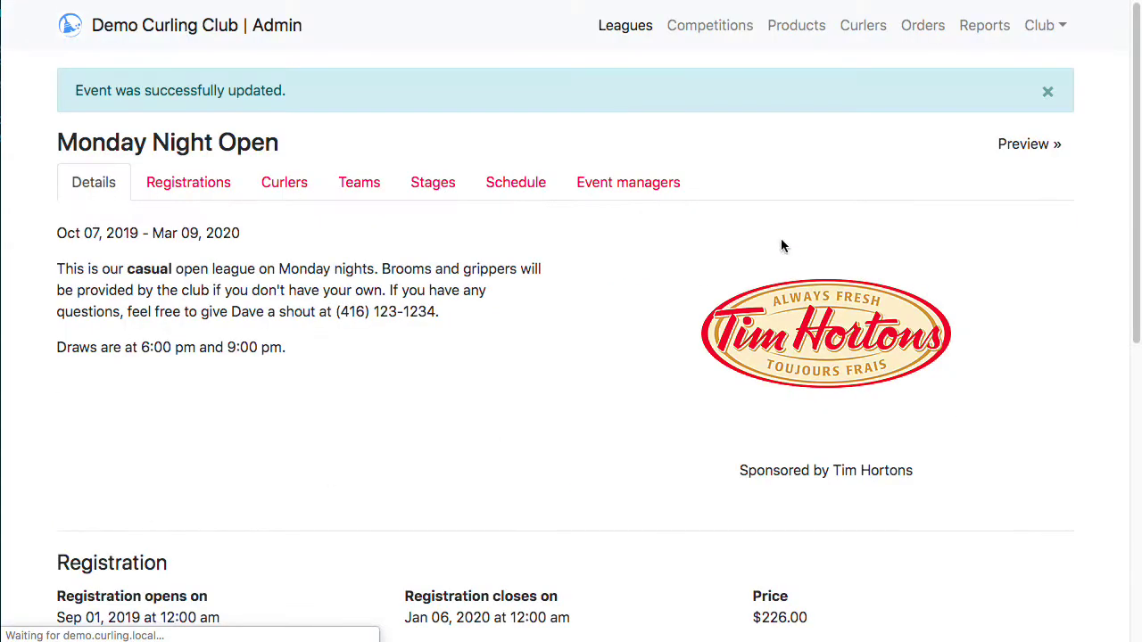
- Switch to the club's member site and add the Monday Night Open league to the cart
click(637, 34)
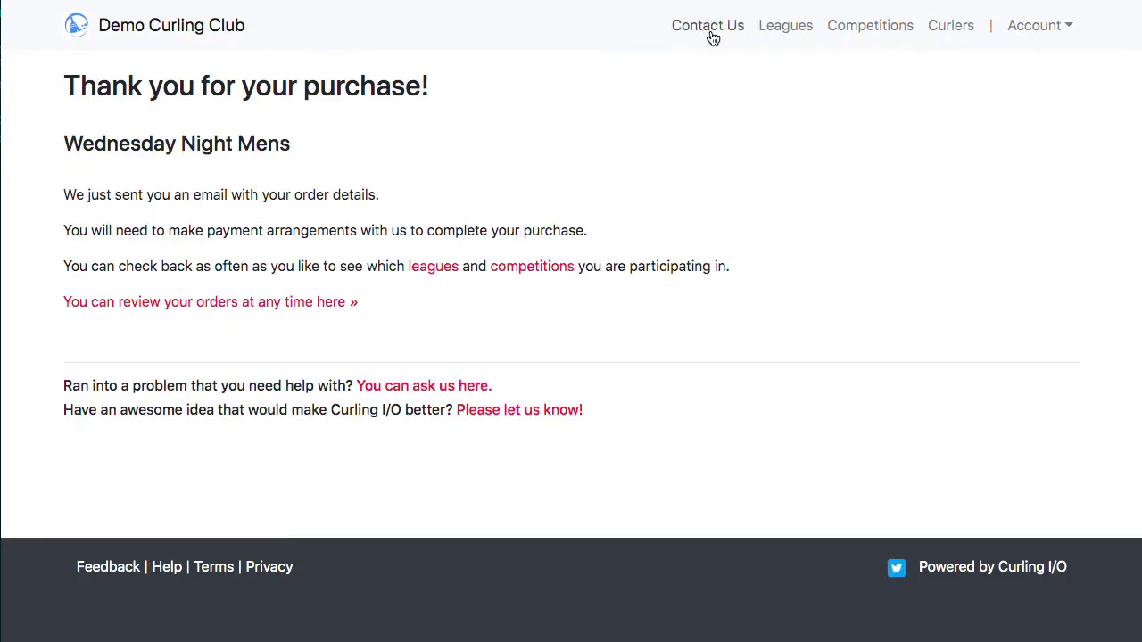
click(789, 26)
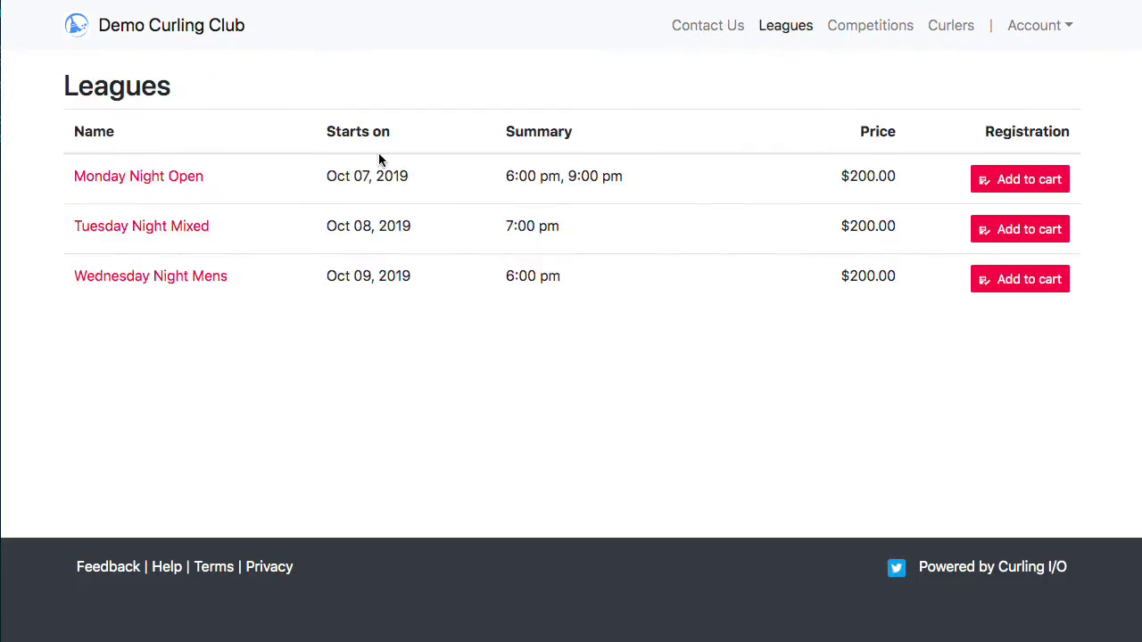
click(128, 183)
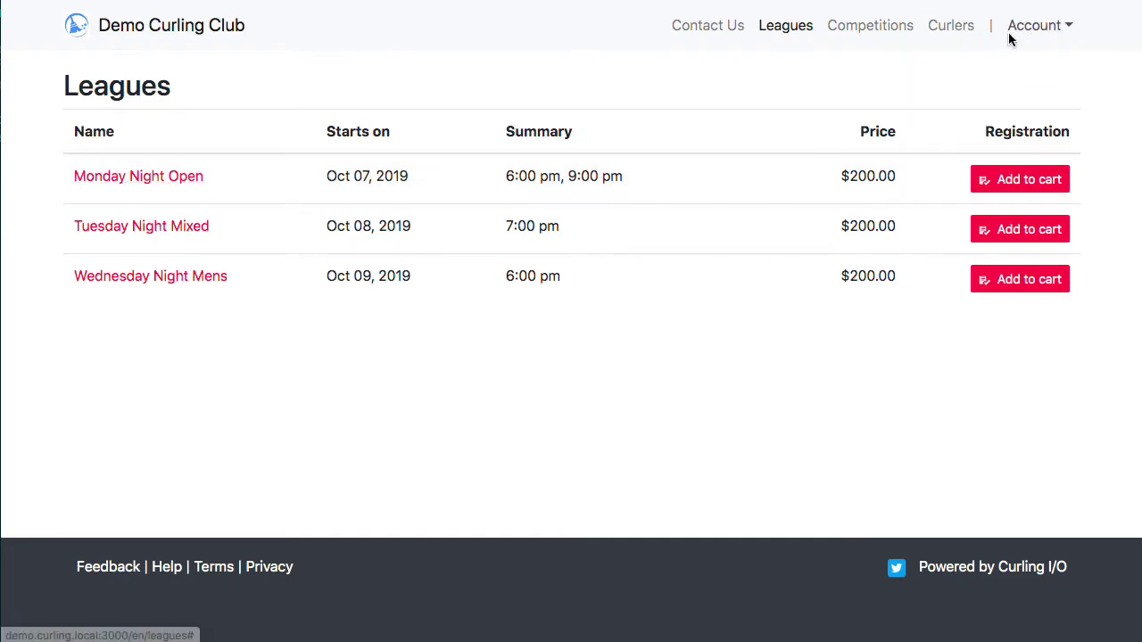
click(1020, 179)
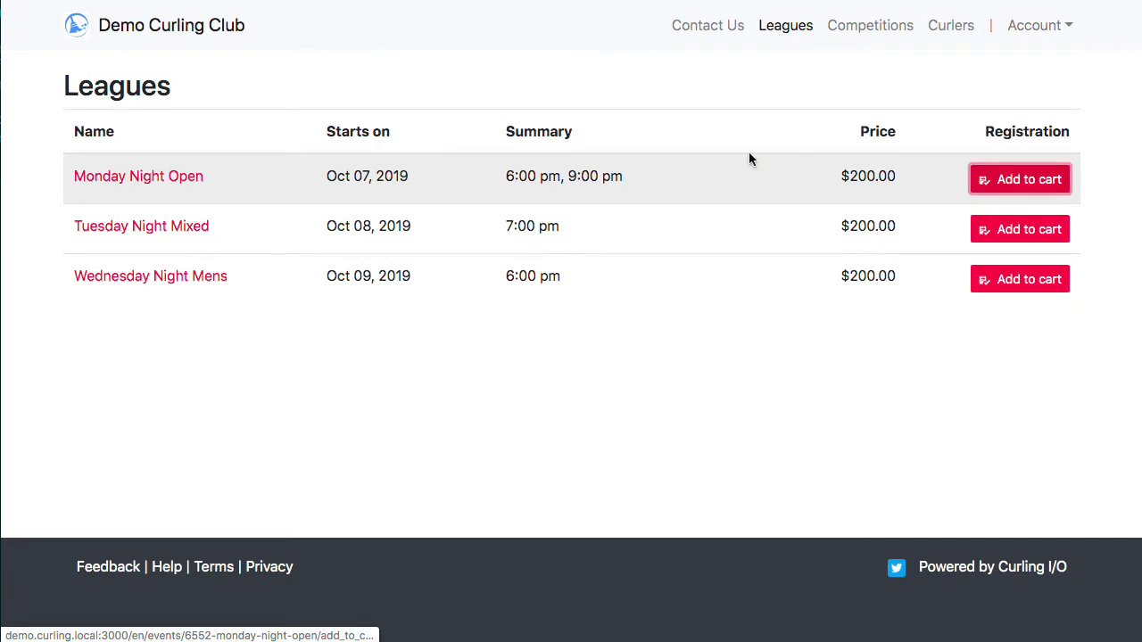
- Register the 17-year-old curler for Monday Night Open with the team name "Team Simpson" and save the registration
click(423, 262)
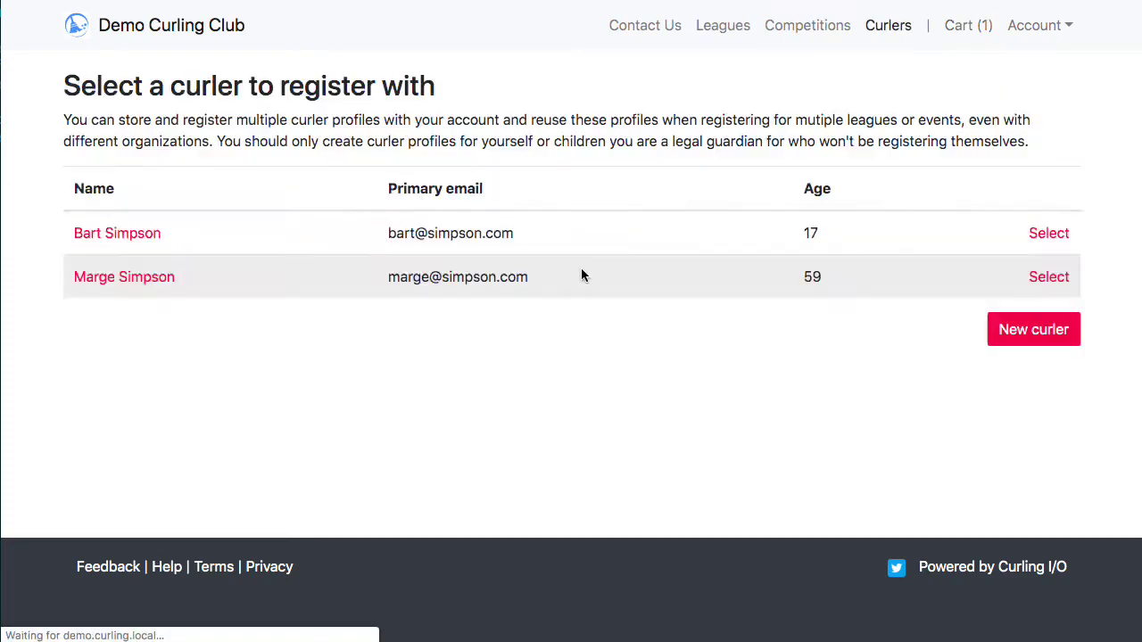
click(92, 231)
click(488, 261)
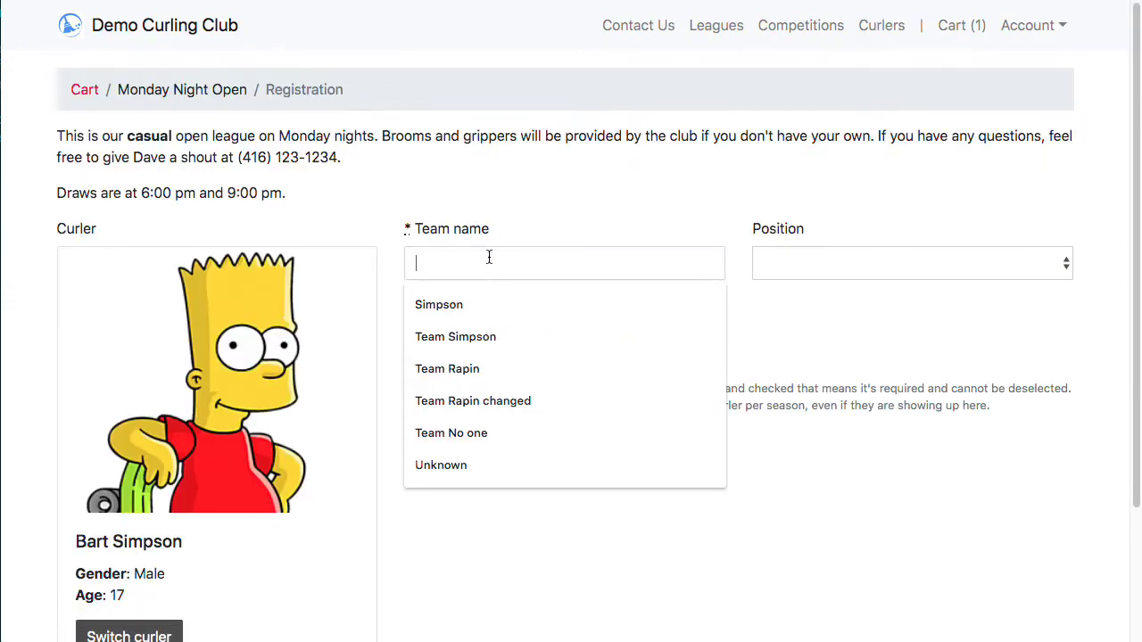
click(466, 334)
click(479, 457)
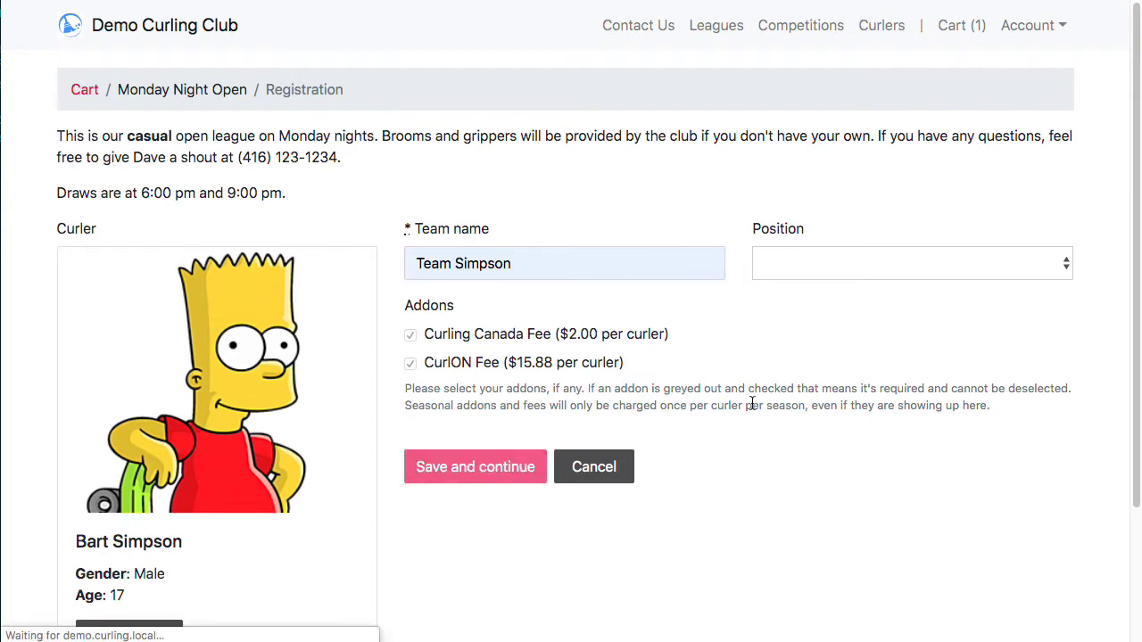
- Set an earlier birth year for the 59-year-old curler so the senior age criterion is met, and update the curler's profile
mouse_move(747, 243)
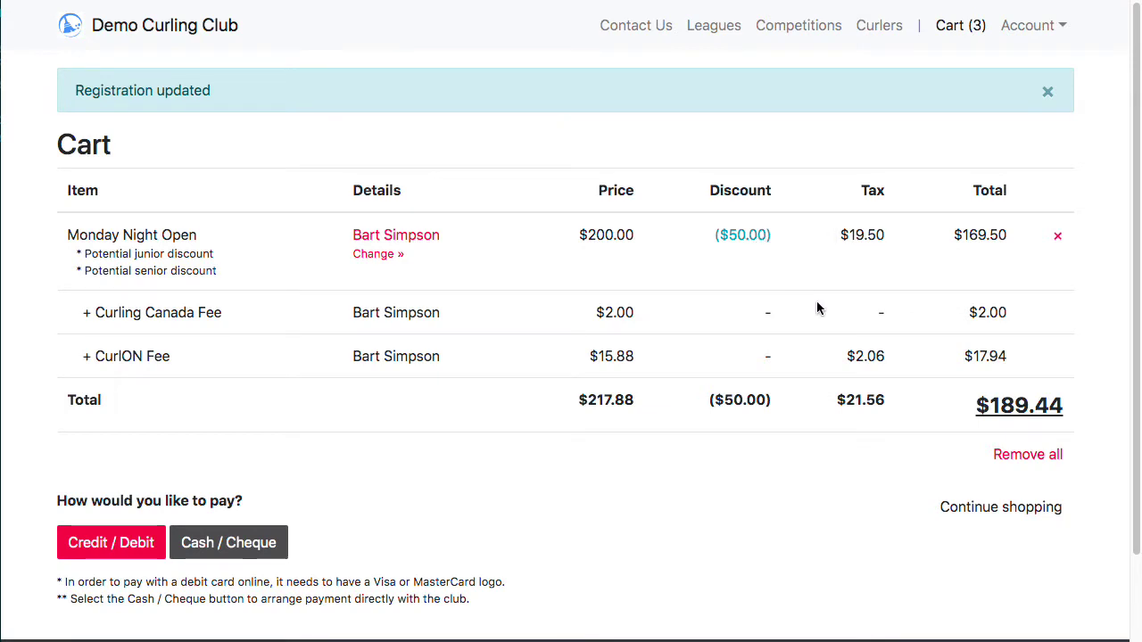
click(1046, 92)
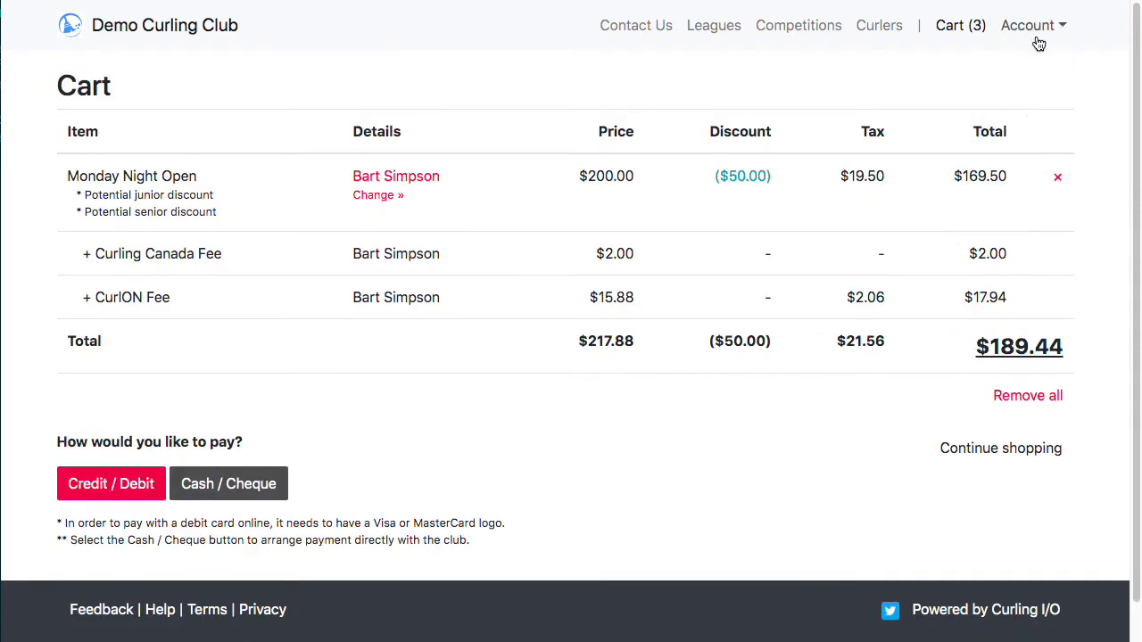
click(1033, 27)
click(1018, 71)
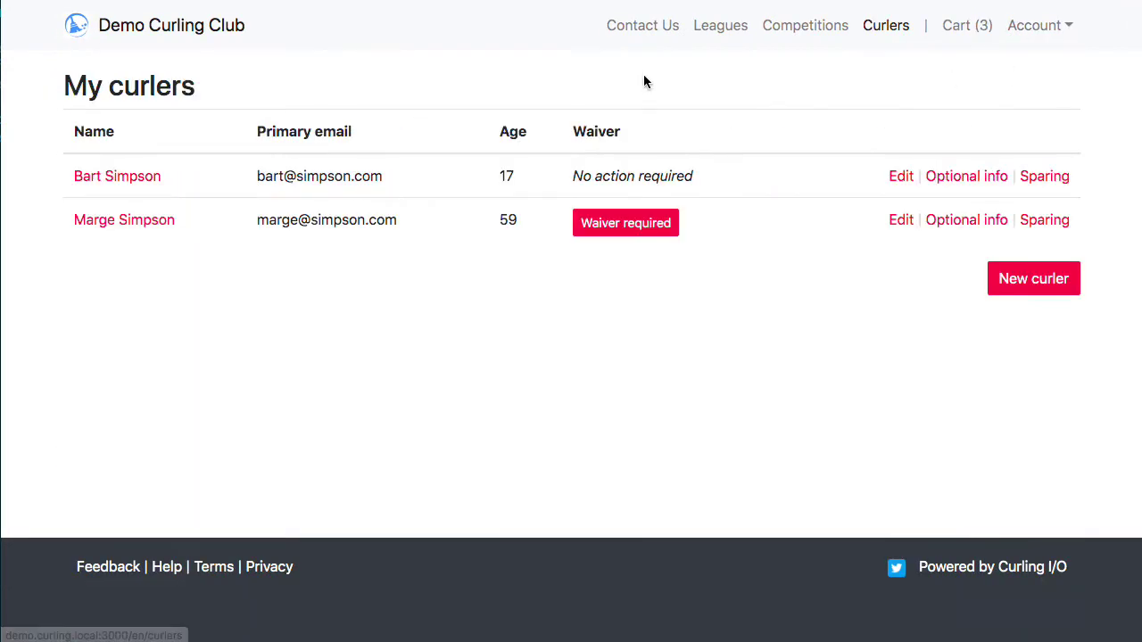
click(900, 221)
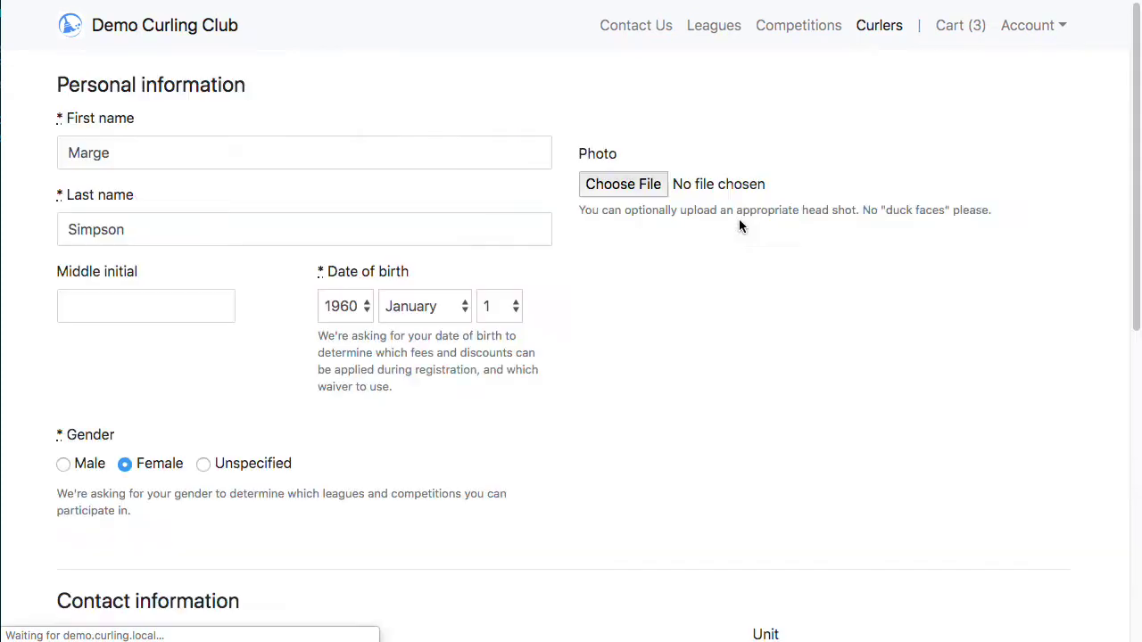
click(342, 308)
scroll(343, 309, up, 2)
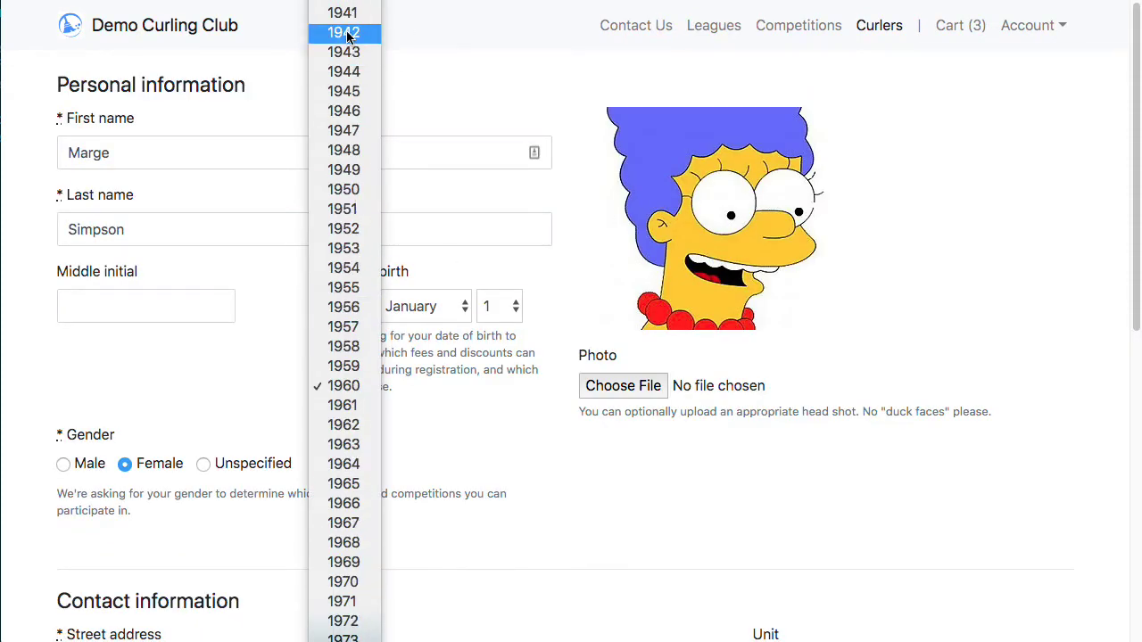
click(449, 522)
scroll(487, 472, down, 10)
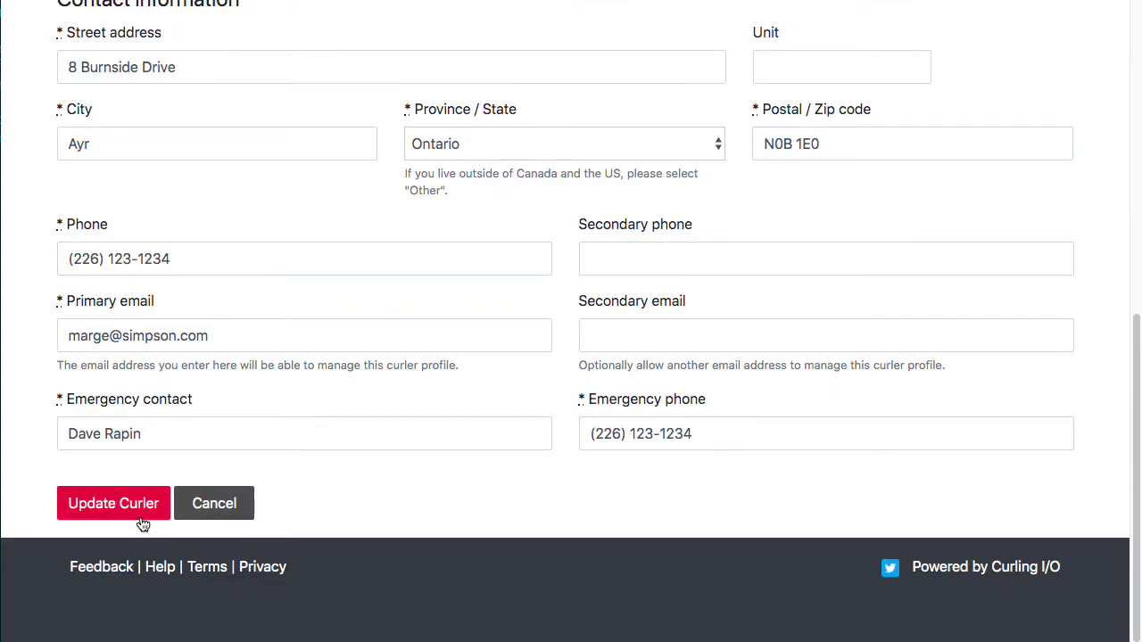
click(112, 513)
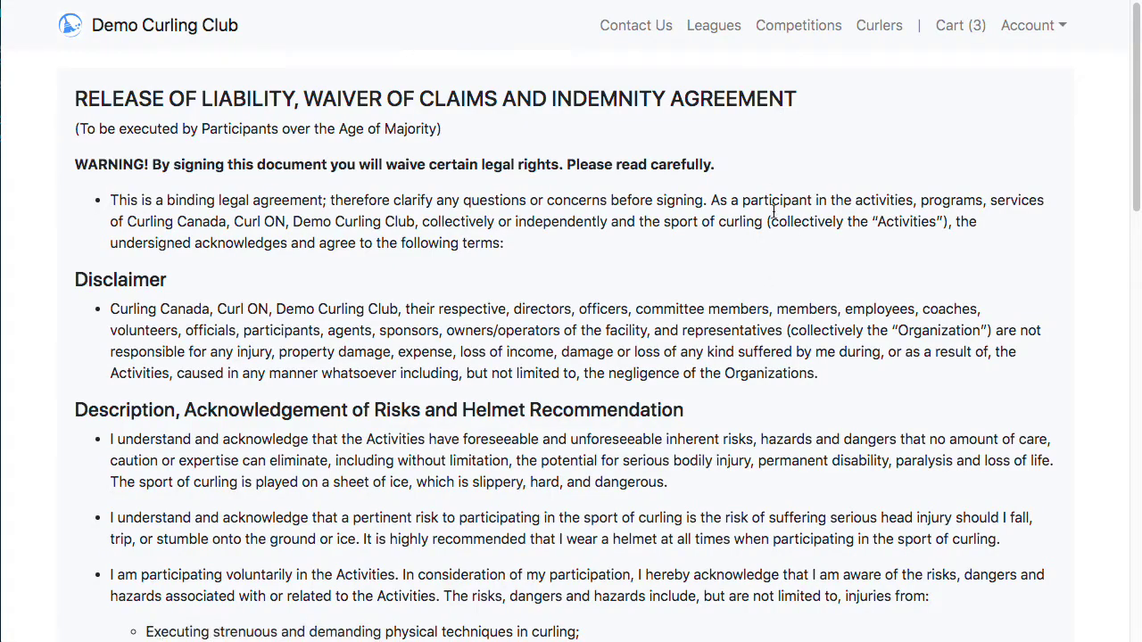
- Accept the curler's liability waiver by entering "I agree" and submit it
scroll(775, 212, down, 15)
click(506, 407)
click(425, 447)
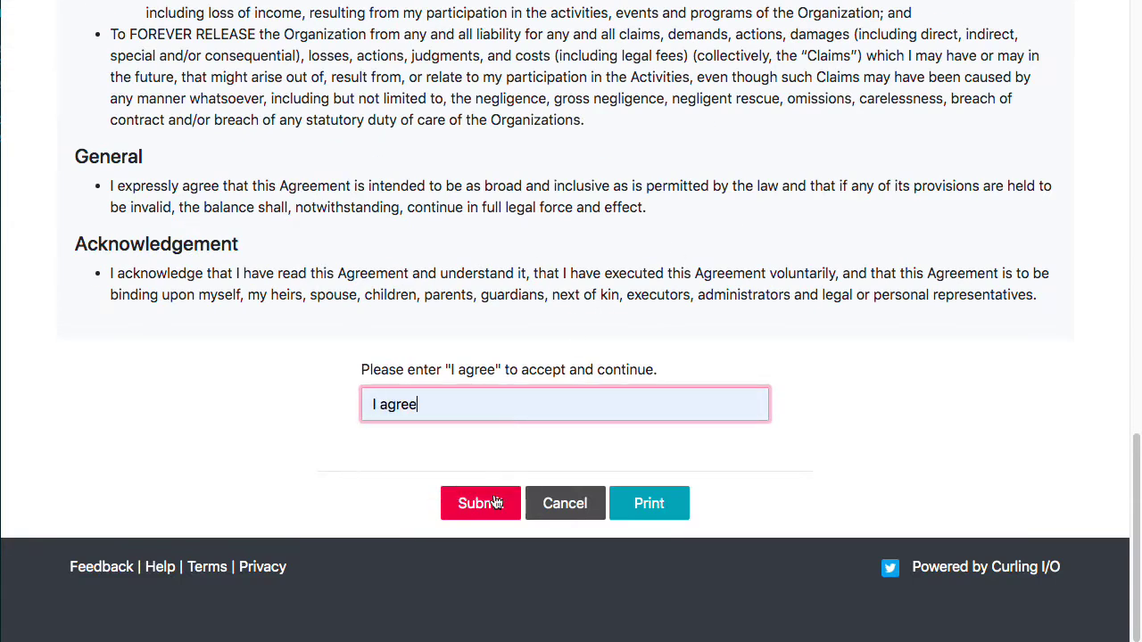
click(481, 503)
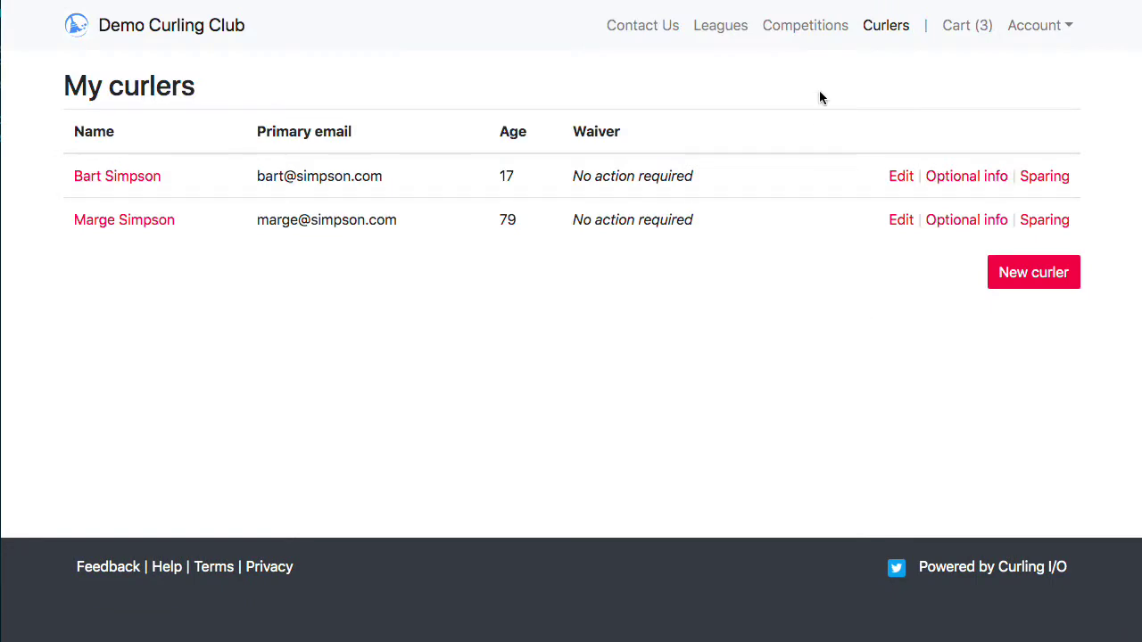
- Add Monday Night Open to the cart again and register the 79-year-old curler with the team name "Team Simpson"
click(737, 26)
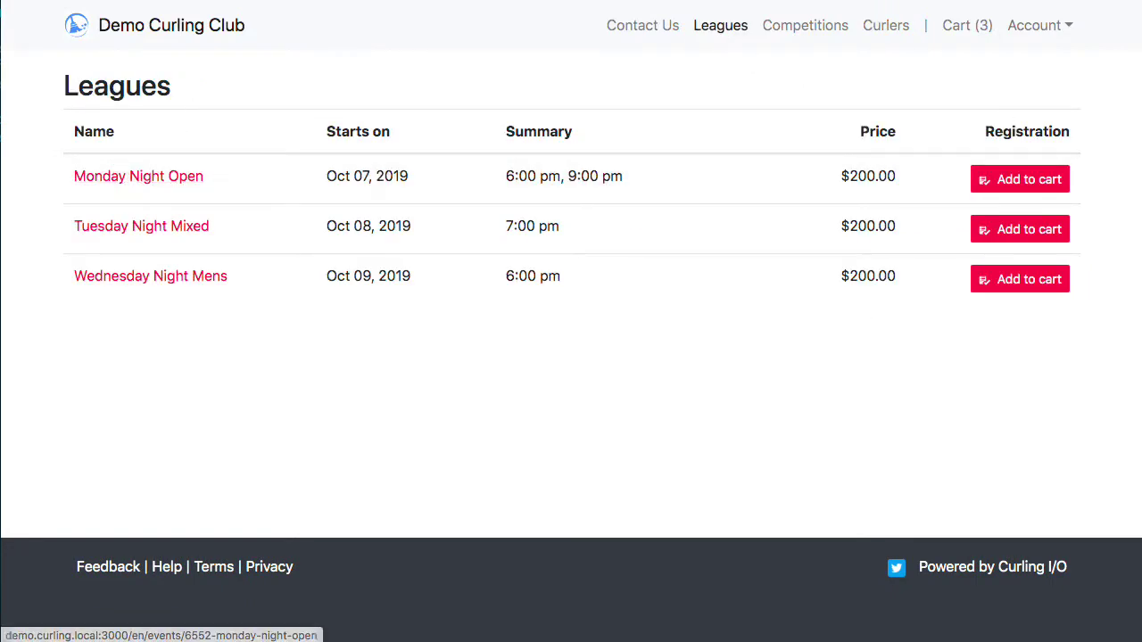
click(1038, 179)
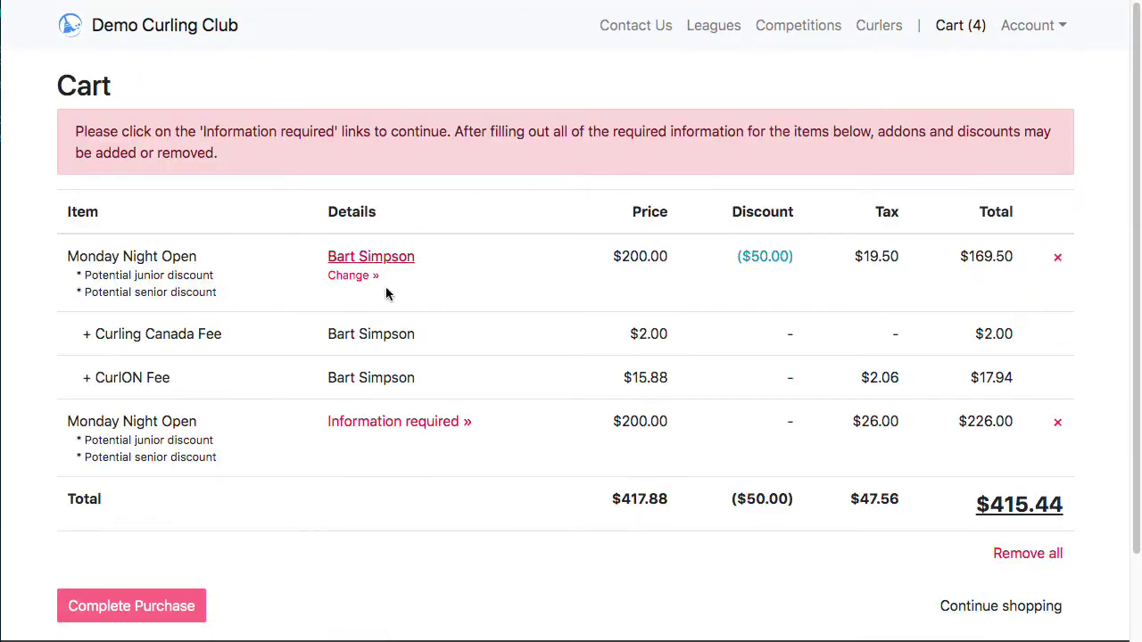
click(378, 429)
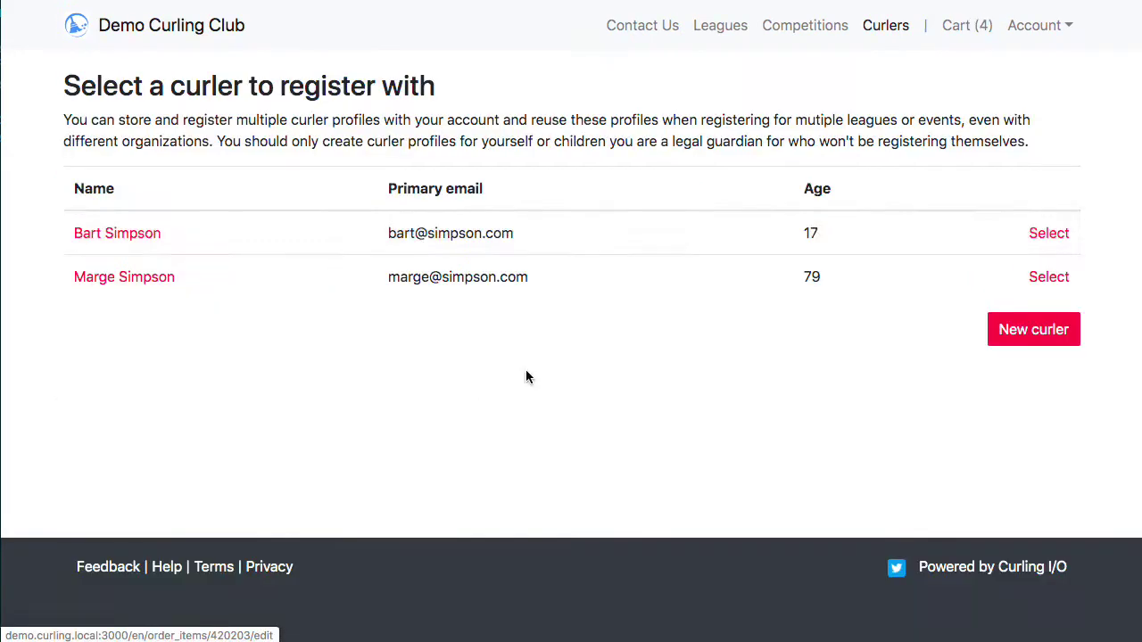
click(155, 276)
click(470, 266)
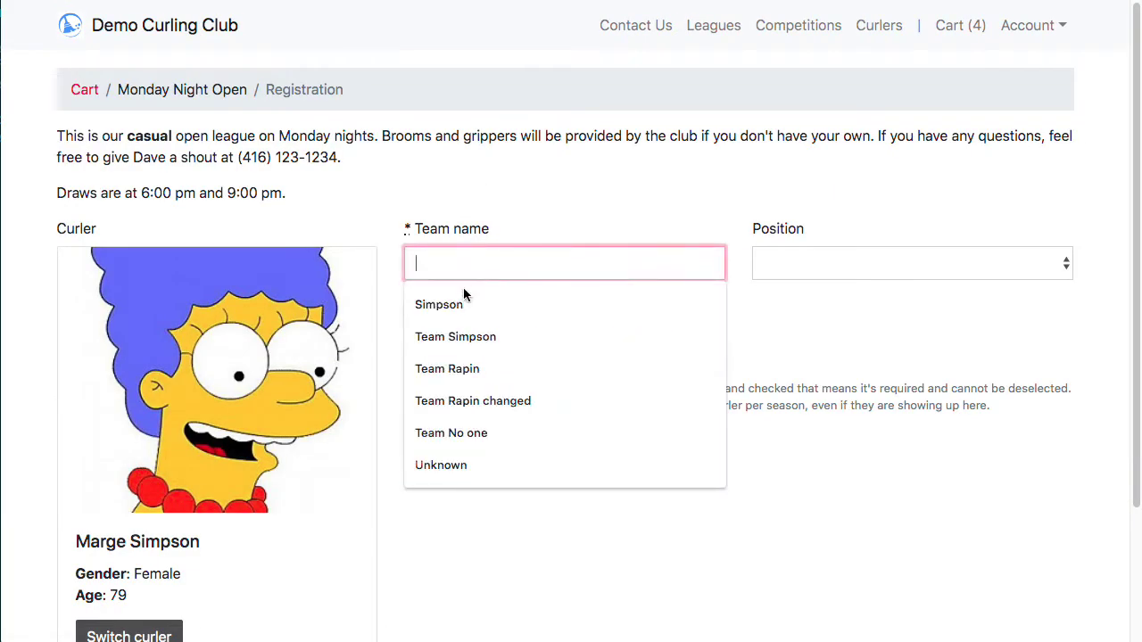
click(477, 334)
click(480, 465)
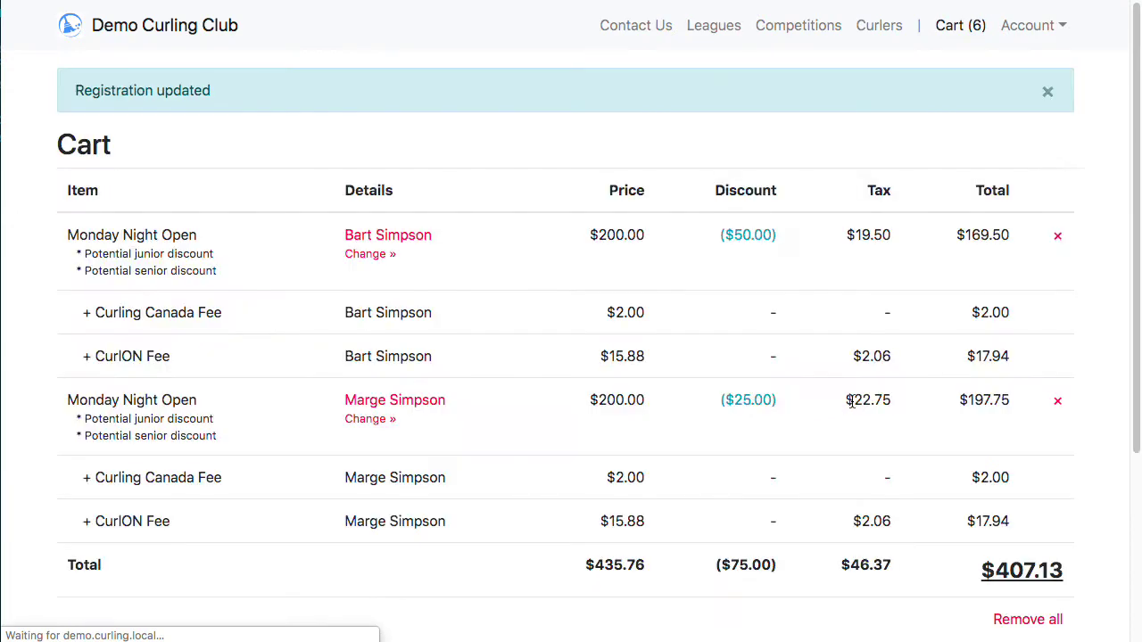
- Check which discount applies to the 79-year-old curler's registration and remove all items from the cart
mouse_move(750, 404)
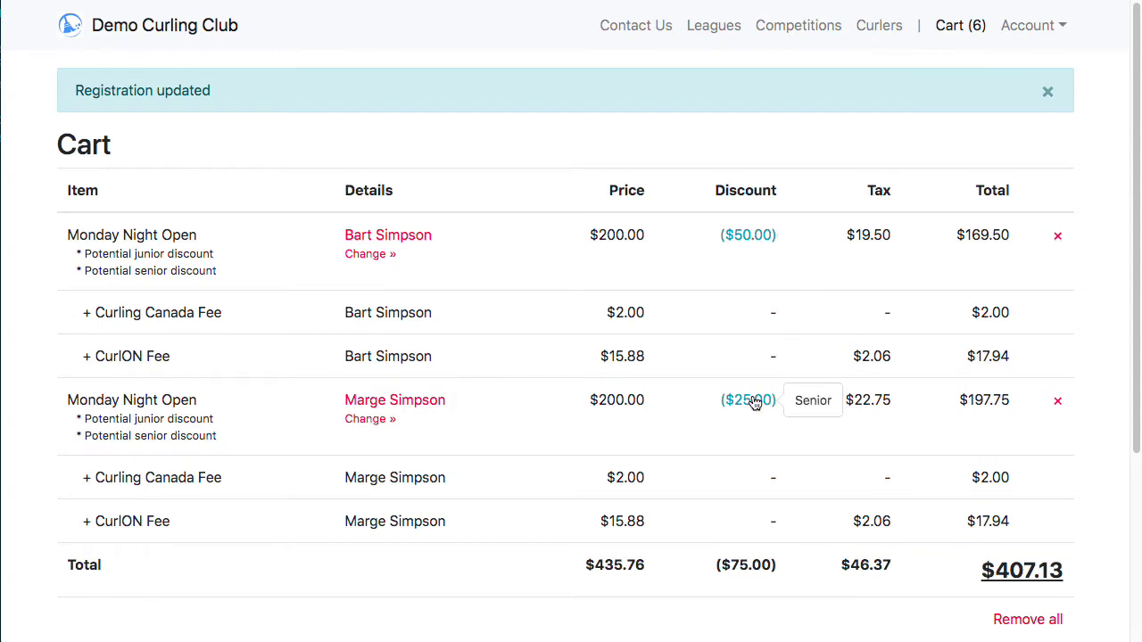
scroll(989, 306, down, 3)
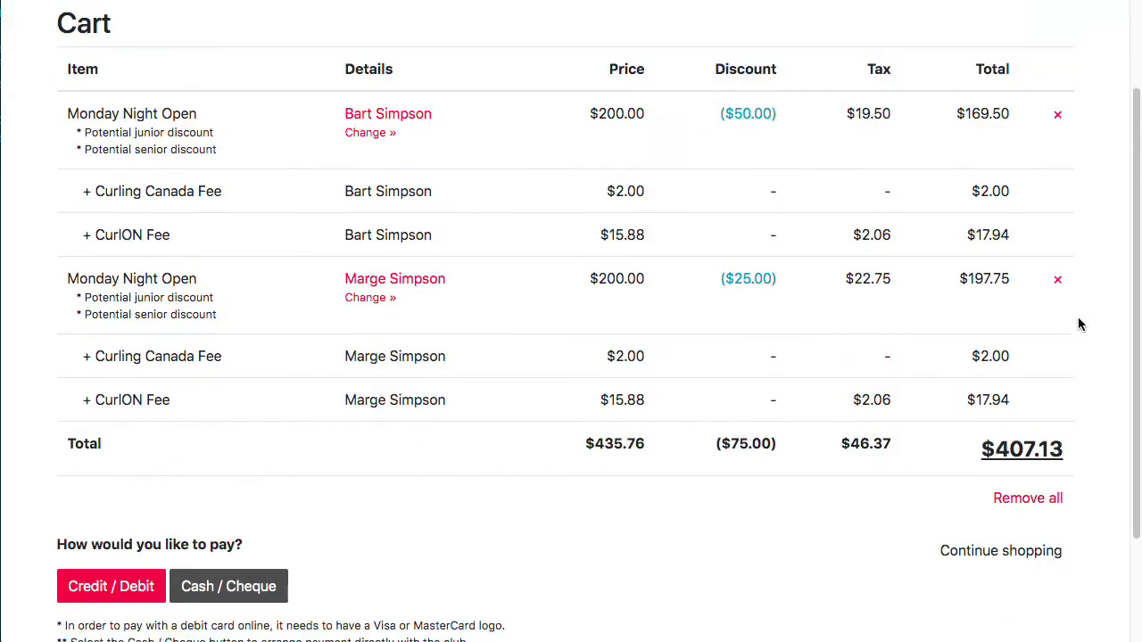
click(1013, 498)
click(737, 93)
click(1054, 92)
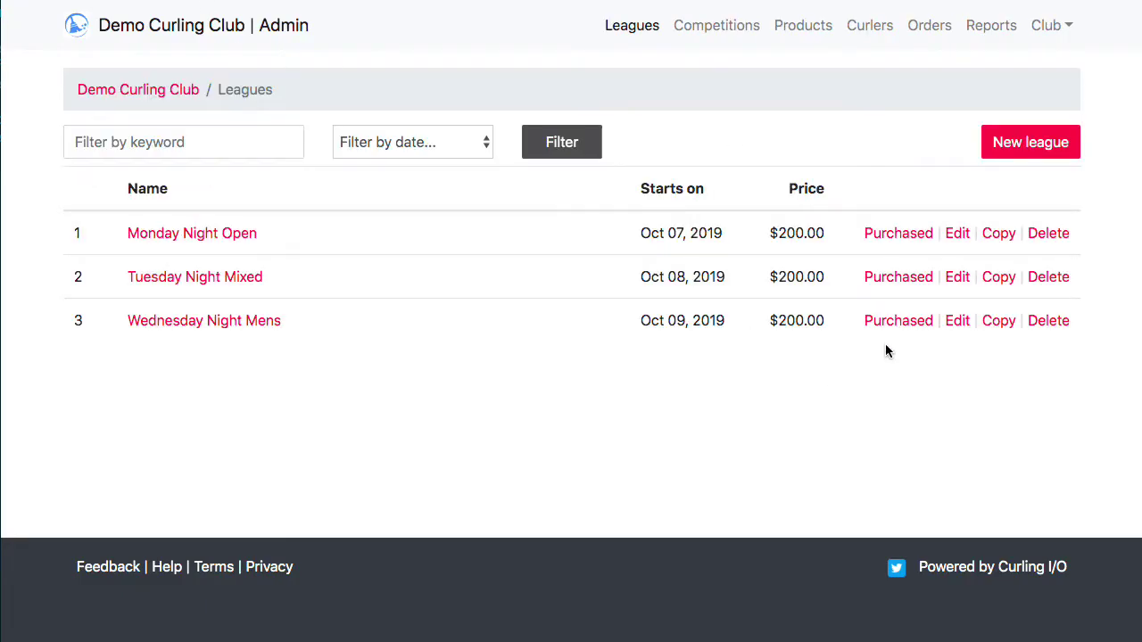
- Switch to the club's admin site and delete the Junior and Senior discounts
click(1044, 28)
click(1035, 185)
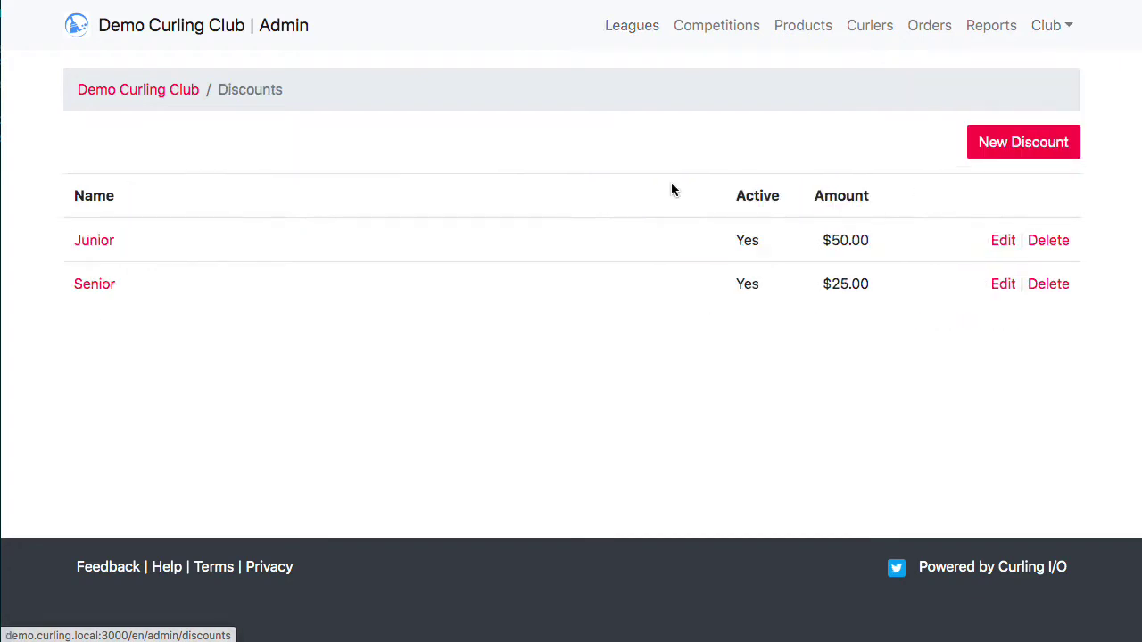
click(1048, 240)
click(723, 69)
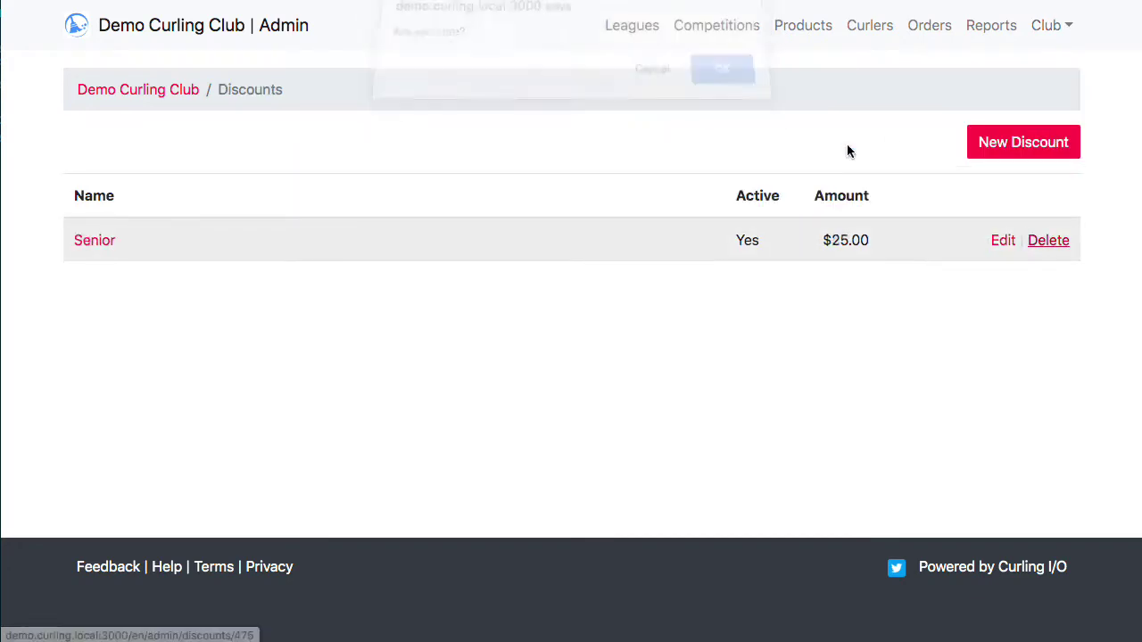
click(1048, 240)
click(745, 77)
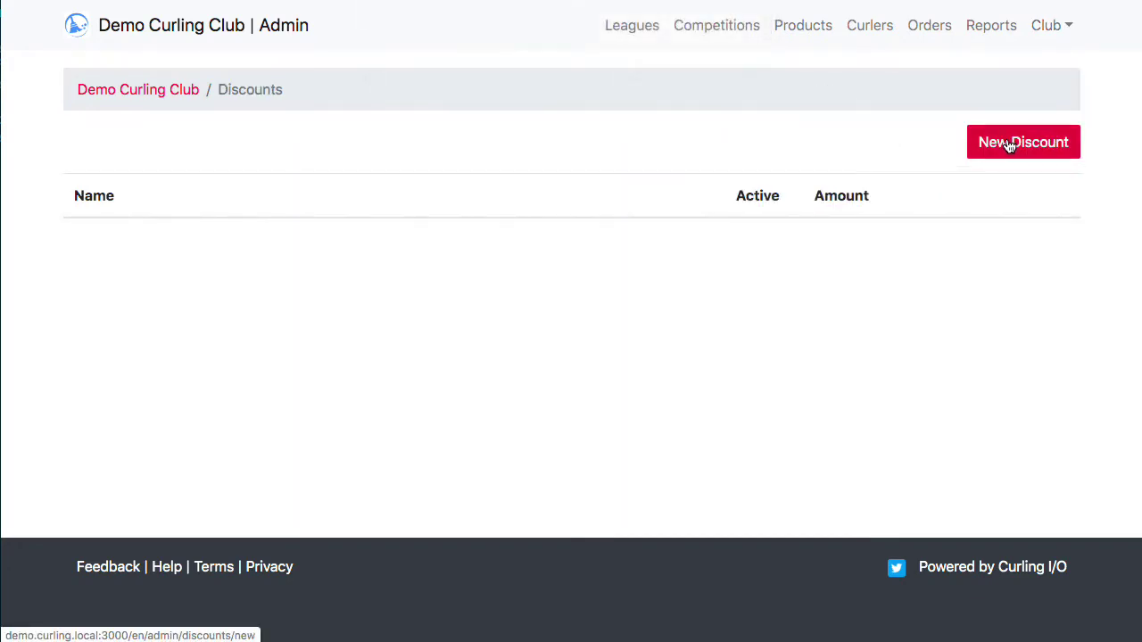
- Start a new discount and set its days before close criterion to 30
click(1009, 143)
scroll(924, 228, down, 5)
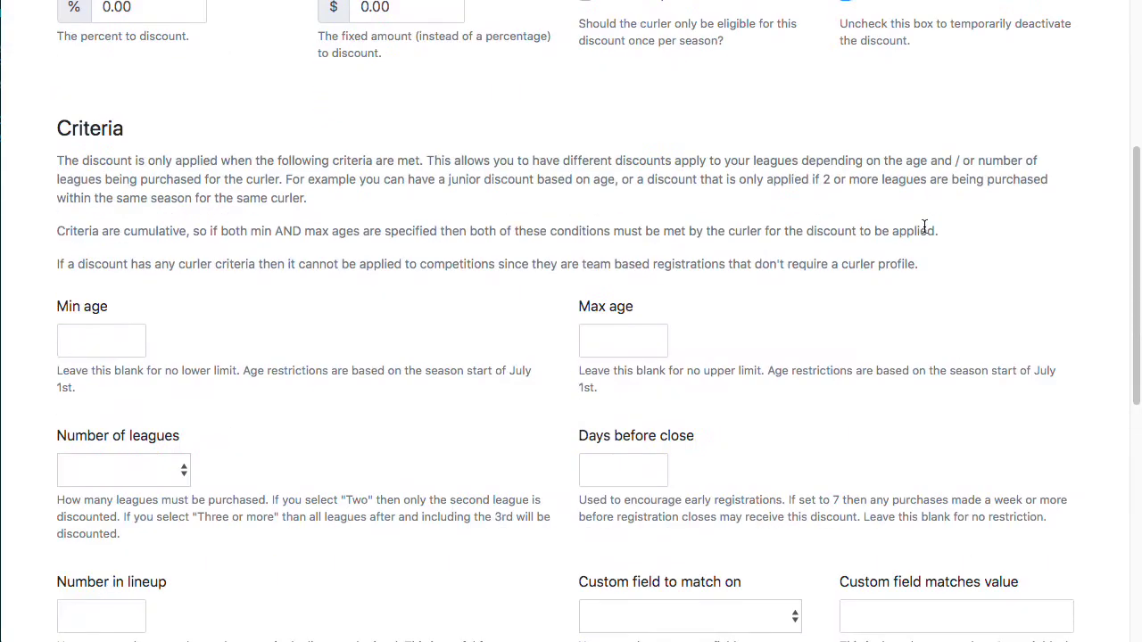
click(605, 463)
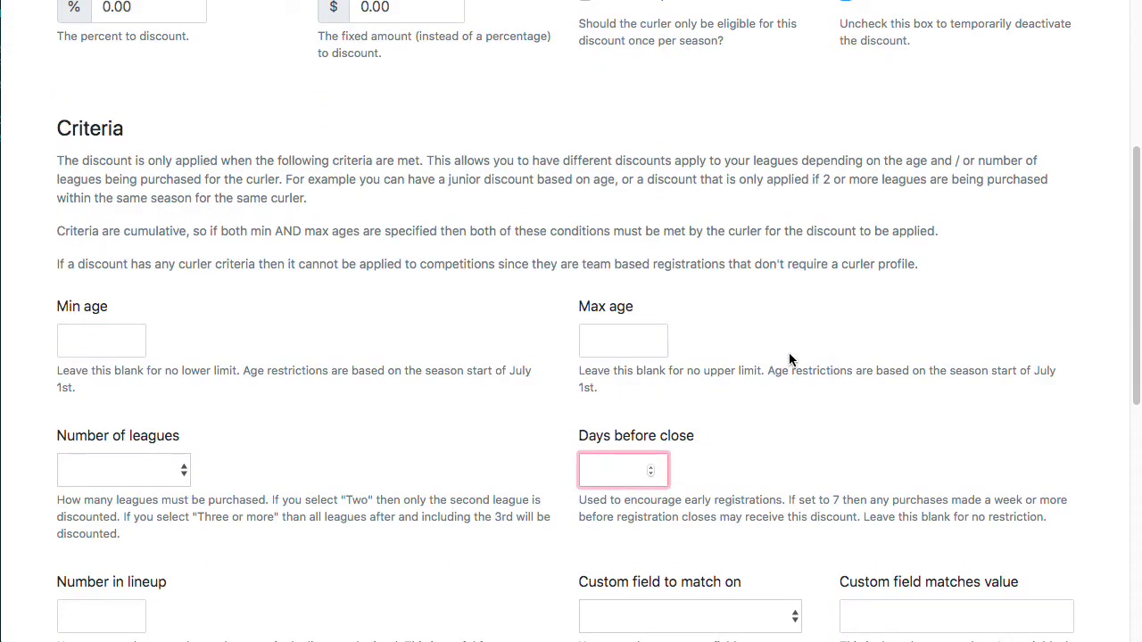
text(30)
click(899, 387)
scroll(899, 388, down, 2)
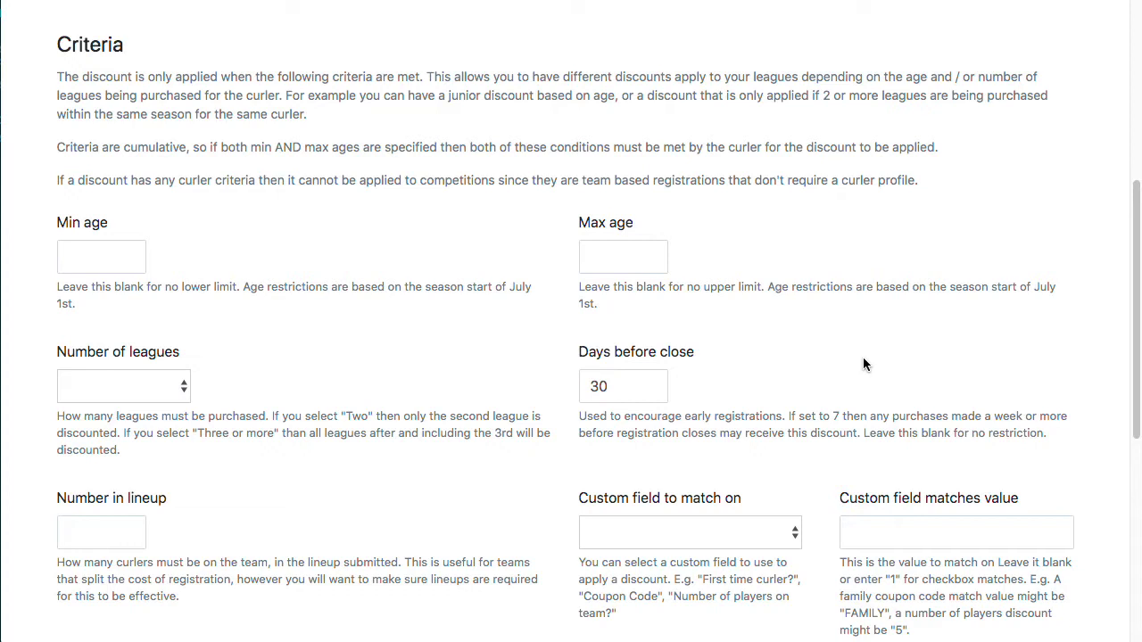
- Change the new discount's days before close criterion to 60
double_click(620, 389)
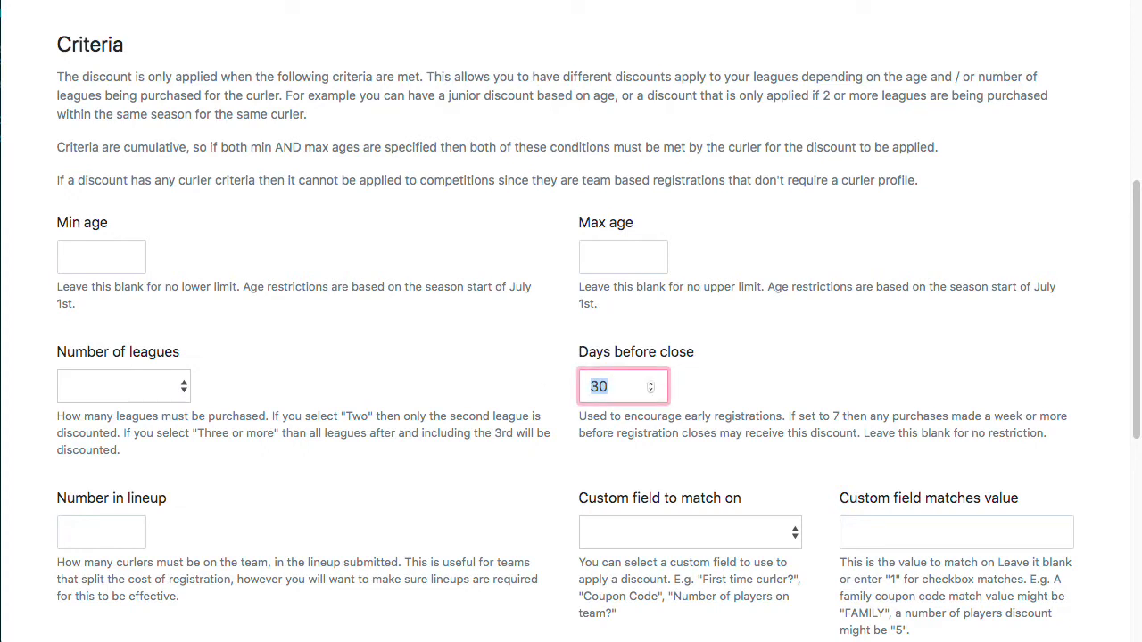
text(60)
click(934, 286)
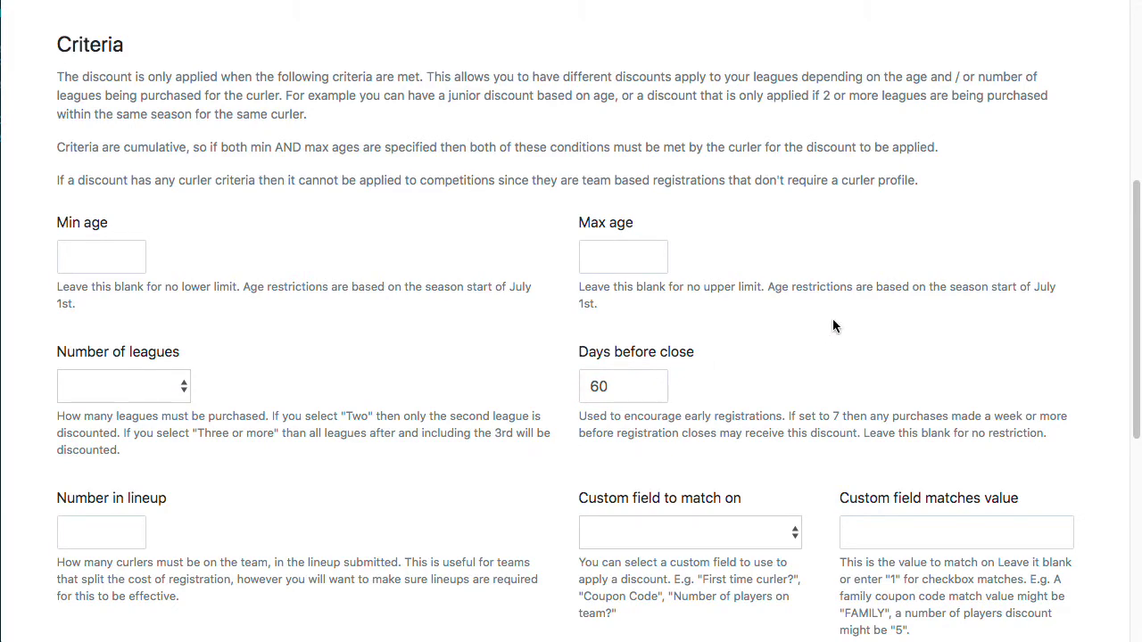
- Set the new discount to 5 percent, name it "Early Bird" and save it
scroll(689, 317, down, 2)
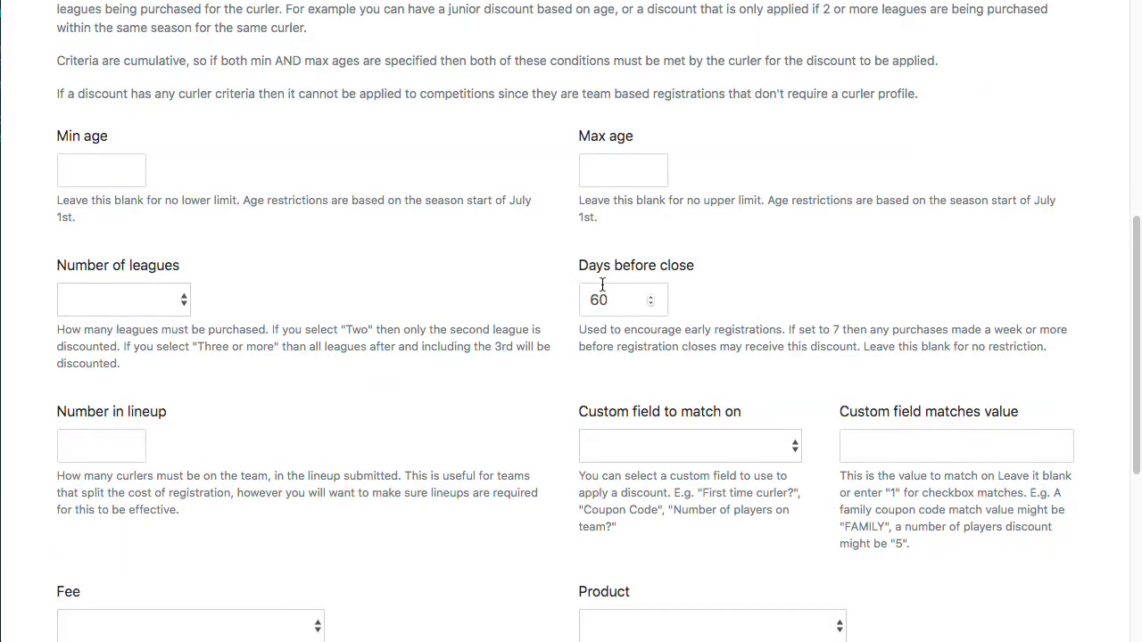
scroll(236, 223, up, 8)
double_click(177, 194)
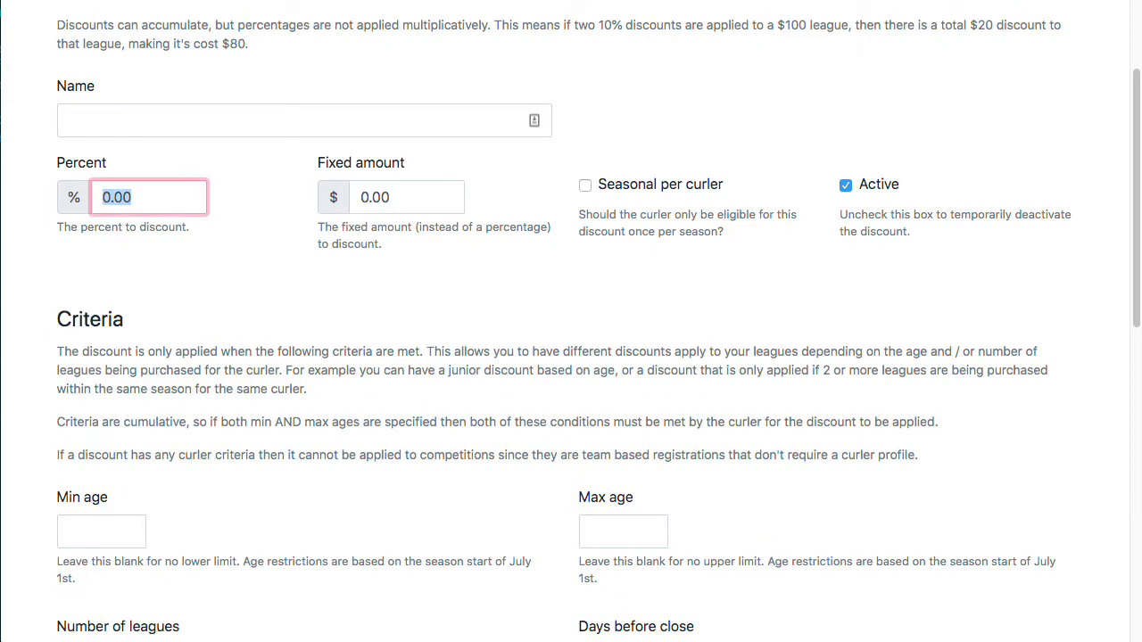
text(5)
click(87, 120)
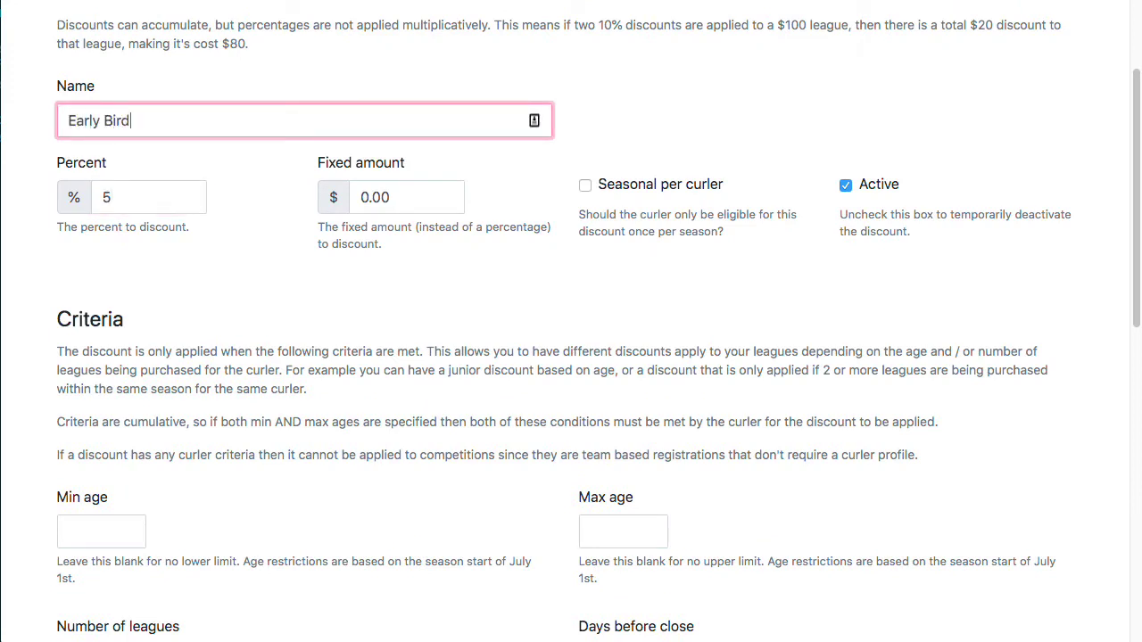
scroll(593, 336, down, 3)
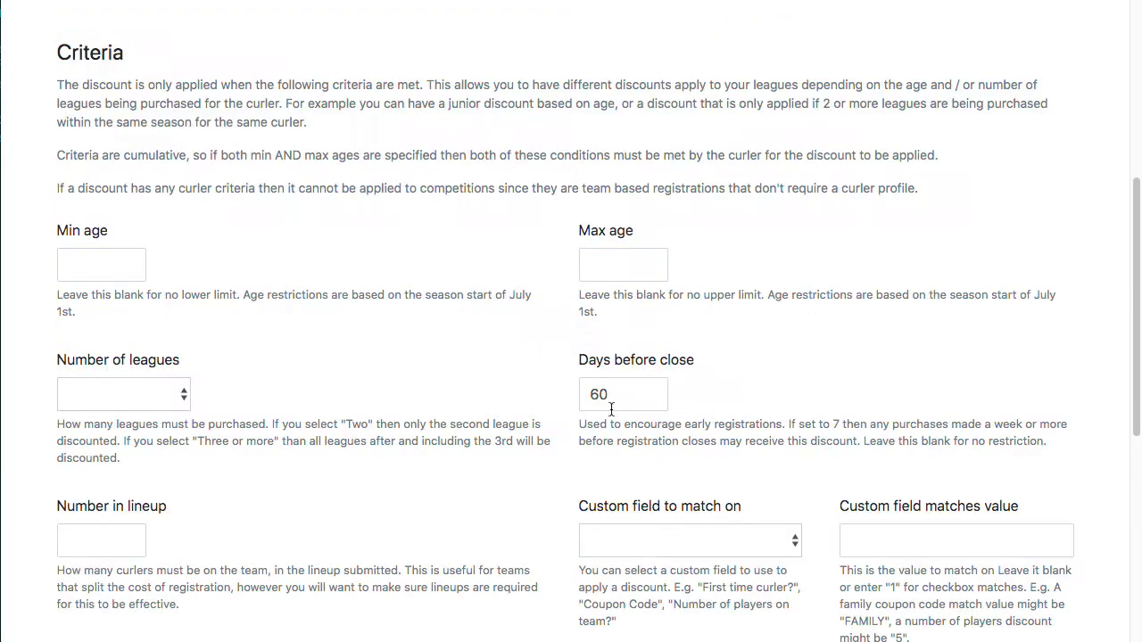
scroll(575, 413, down, 5)
click(131, 547)
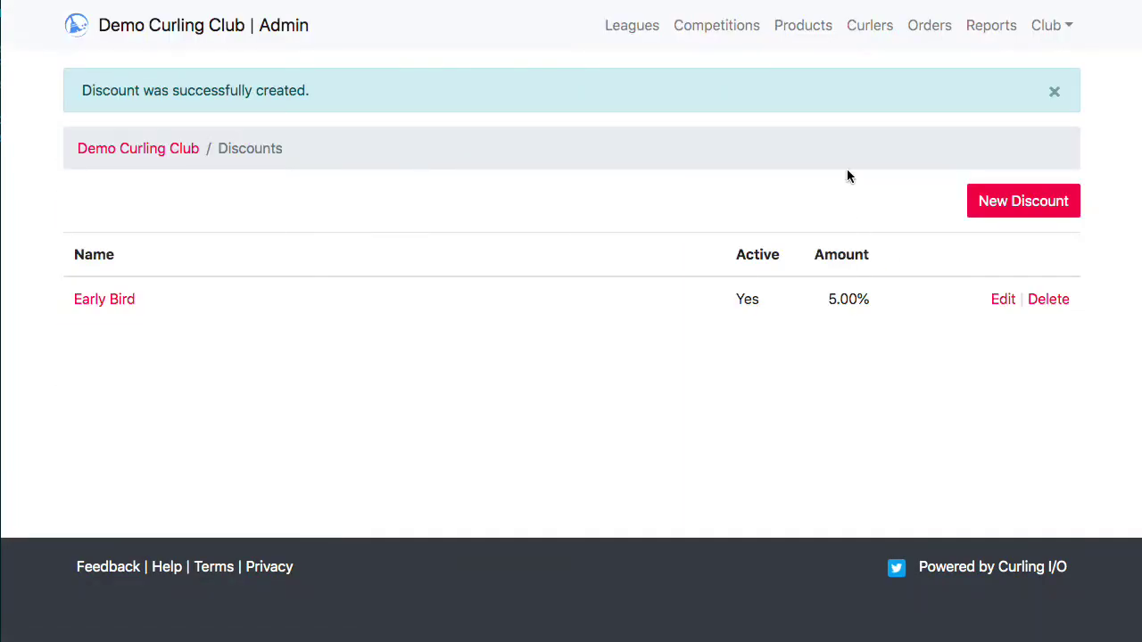
- Open the Monday Night Open league for editing
click(649, 29)
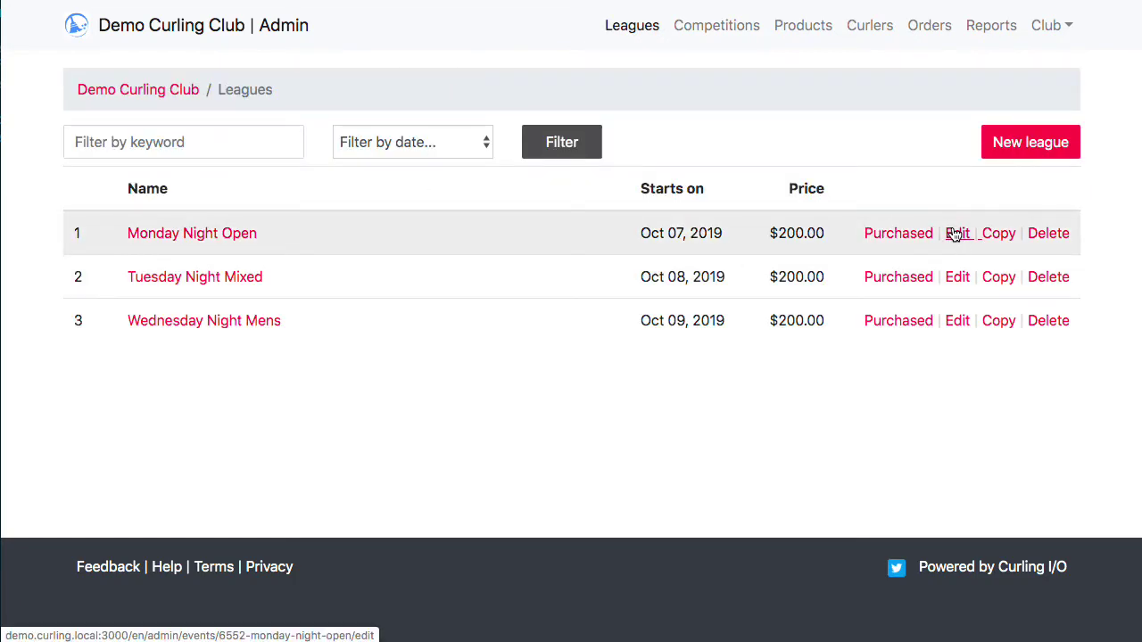
click(957, 233)
scroll(1047, 161, down, 13)
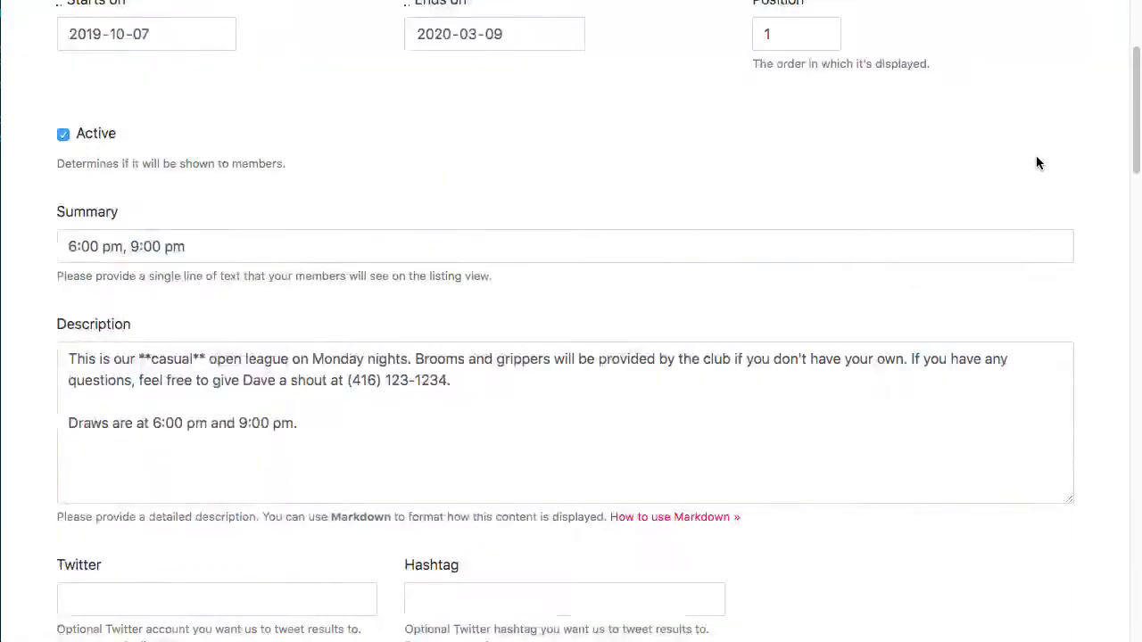
- Switch to the club's member site and add the Monday Night Open league to the empty cart
mouse_move(670, 257)
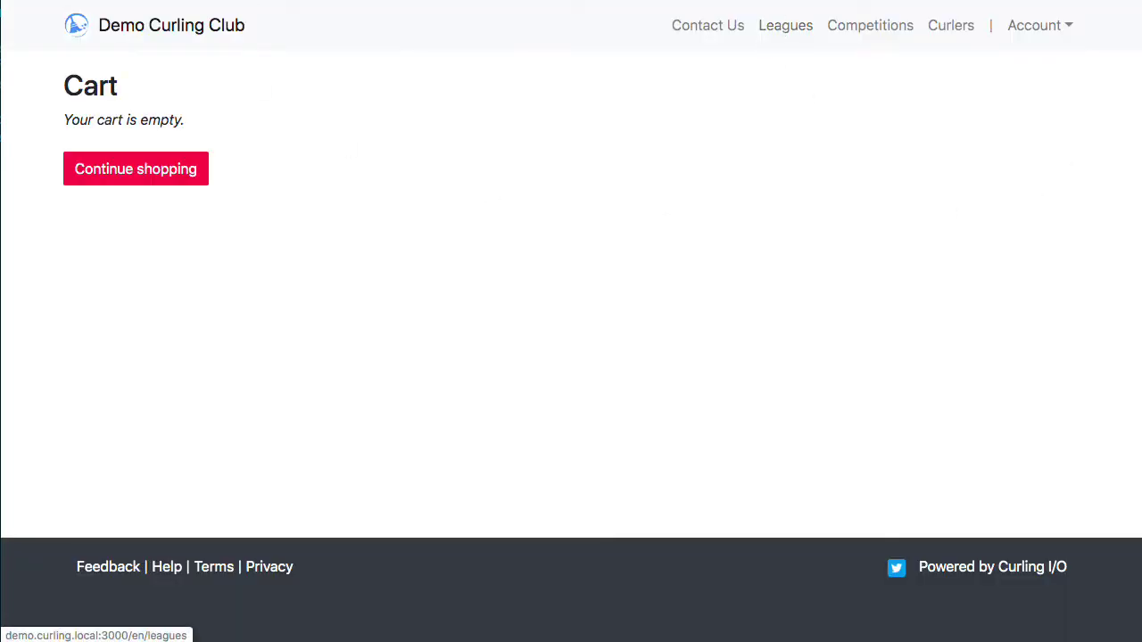
click(789, 29)
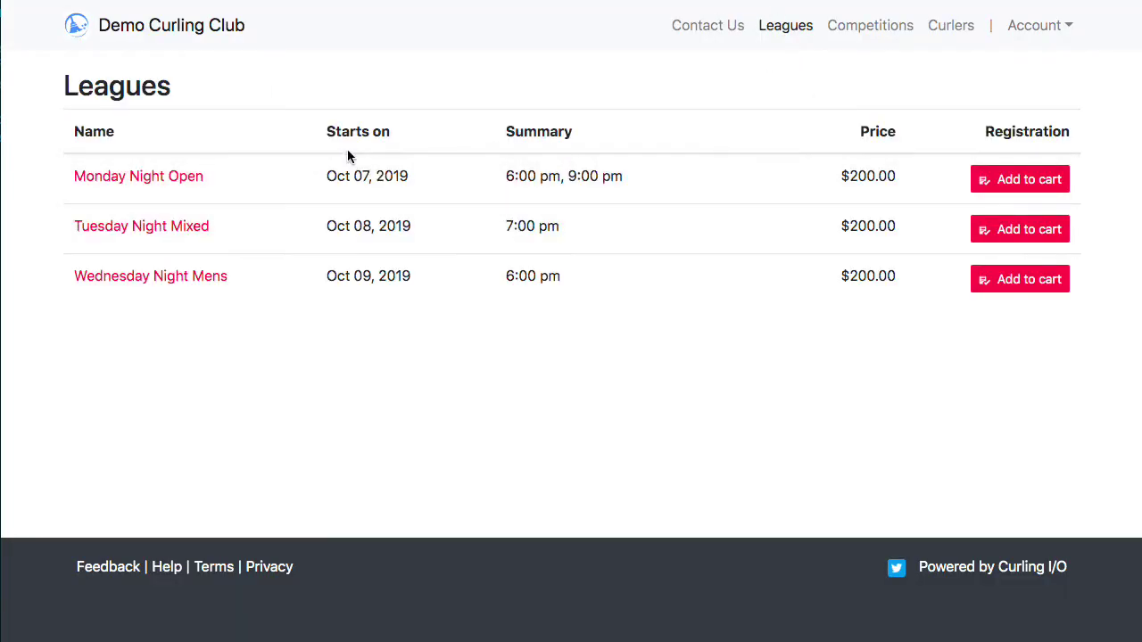
click(1026, 180)
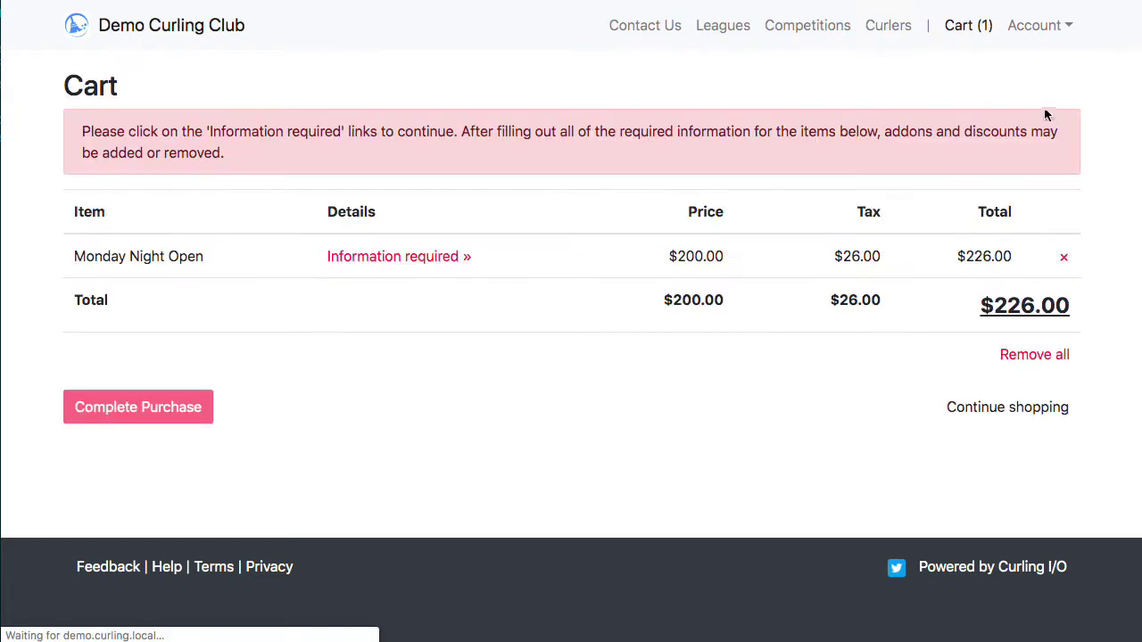
- Complete the Monday Night Open registration for the 17-year-old curler with a team name, save it, and check the tax in the cart
click(421, 268)
click(77, 242)
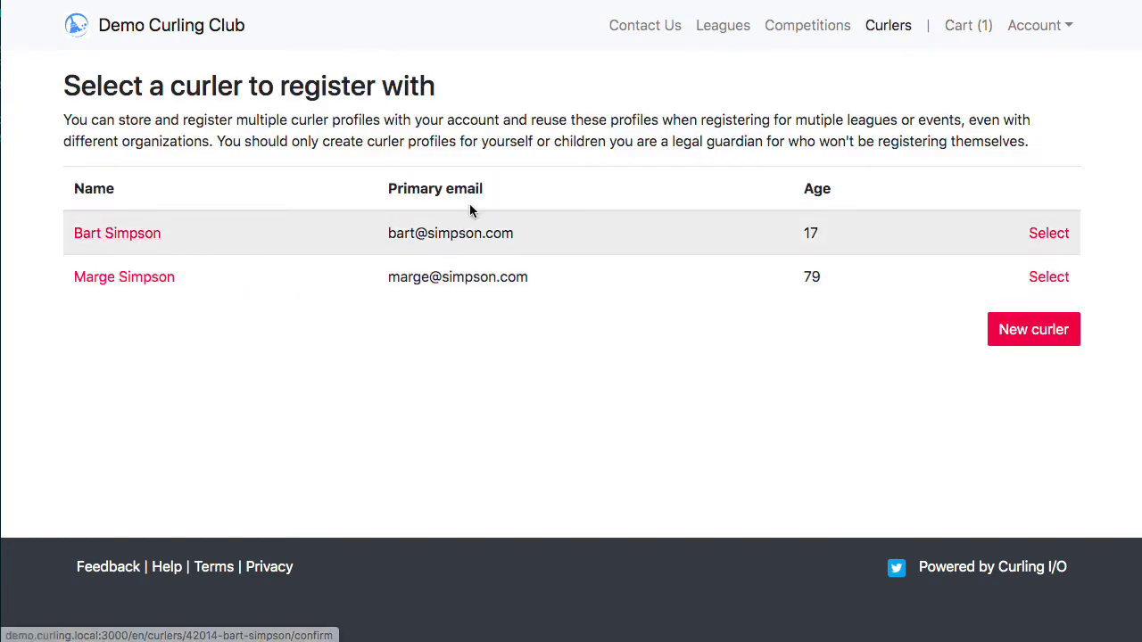
click(551, 259)
click(505, 331)
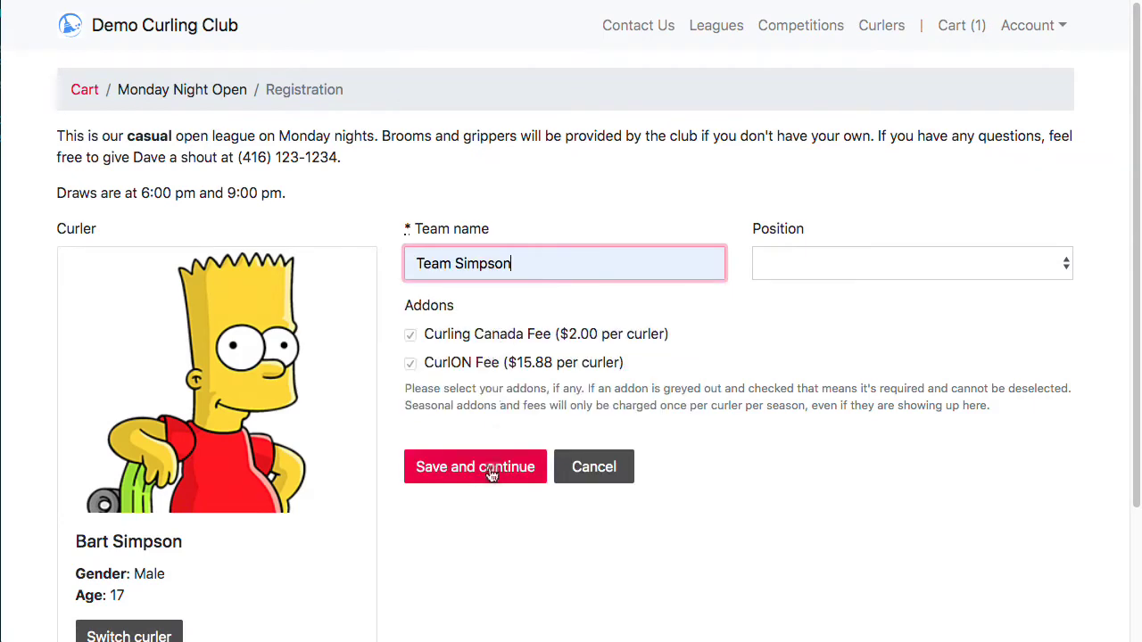
click(491, 468)
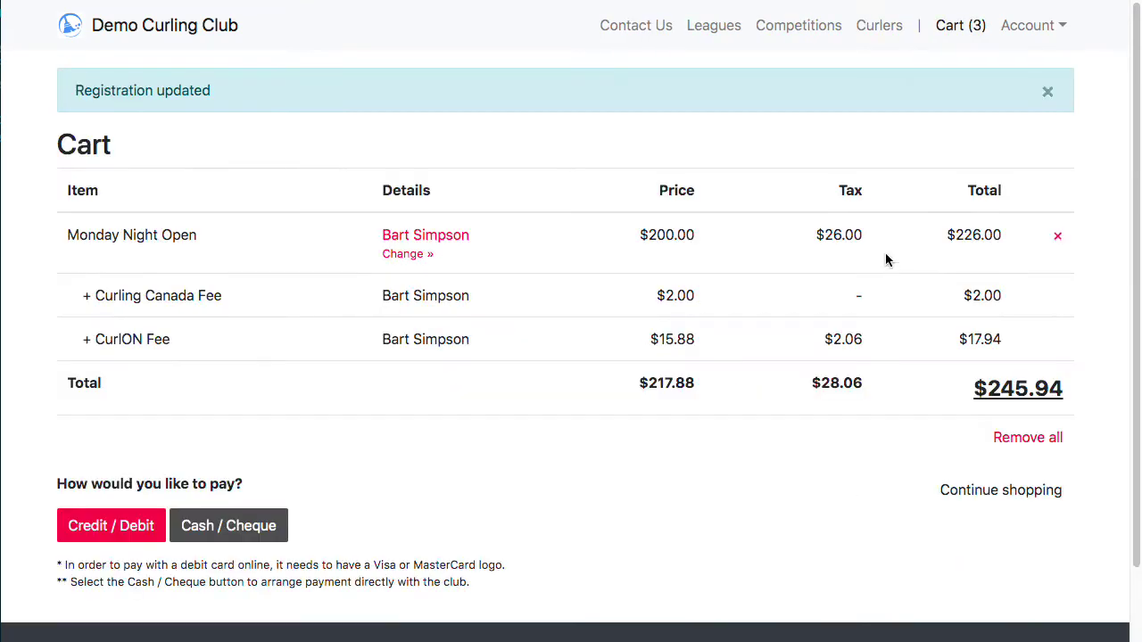
drag(825, 234, 868, 237)
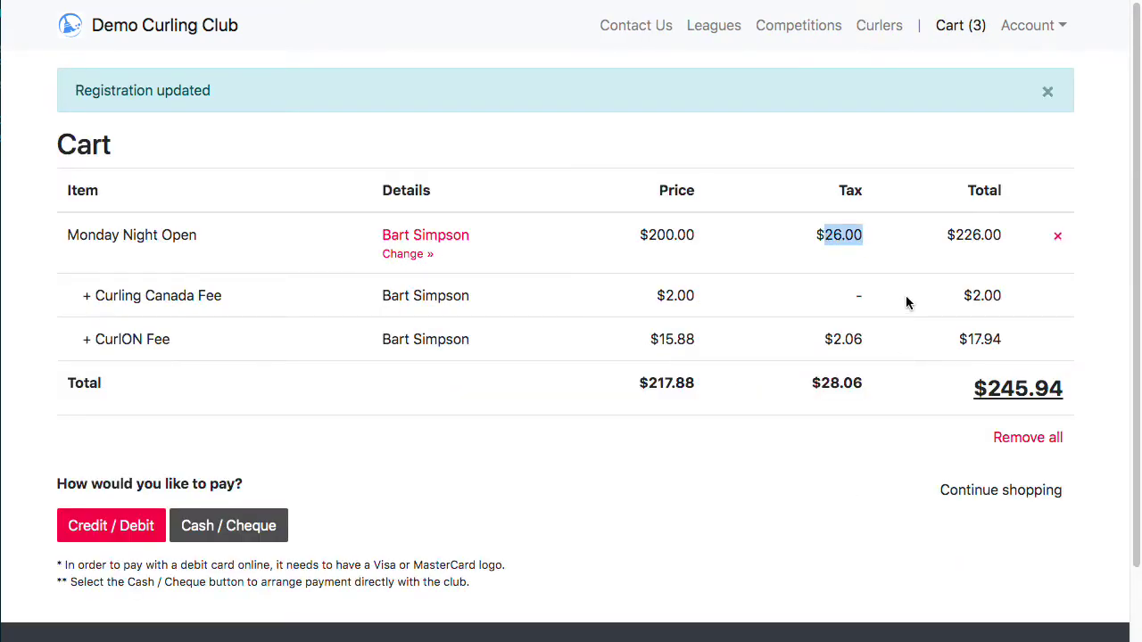
click(1047, 92)
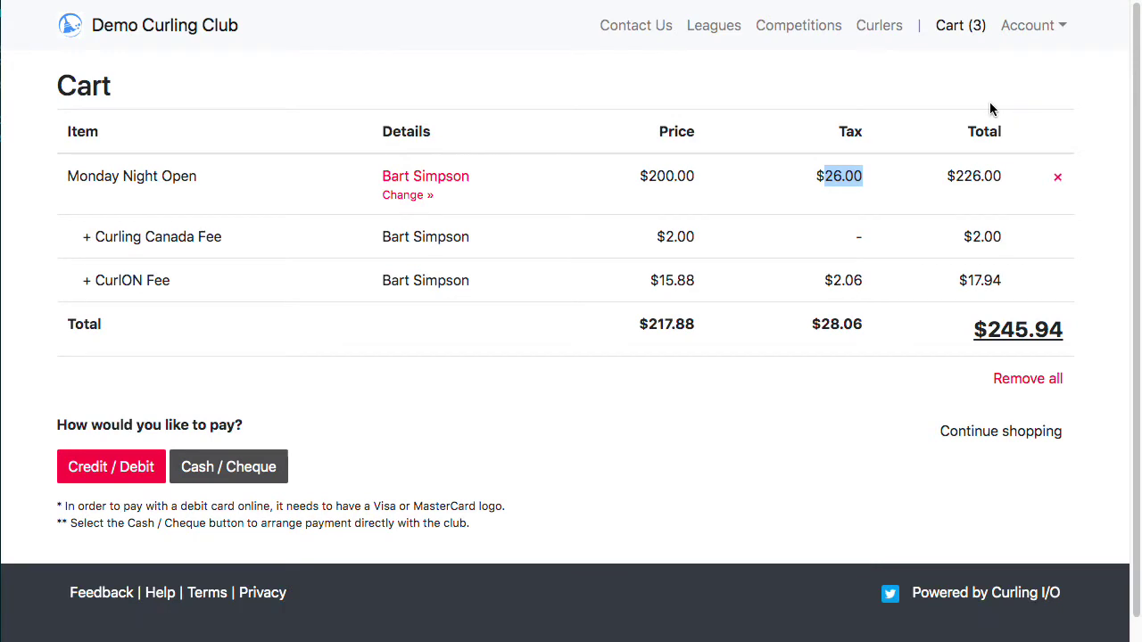
- Switch to the admin site, set the Monday Night Open's registration closing date to March 30, 2020, and update the event
click(723, 104)
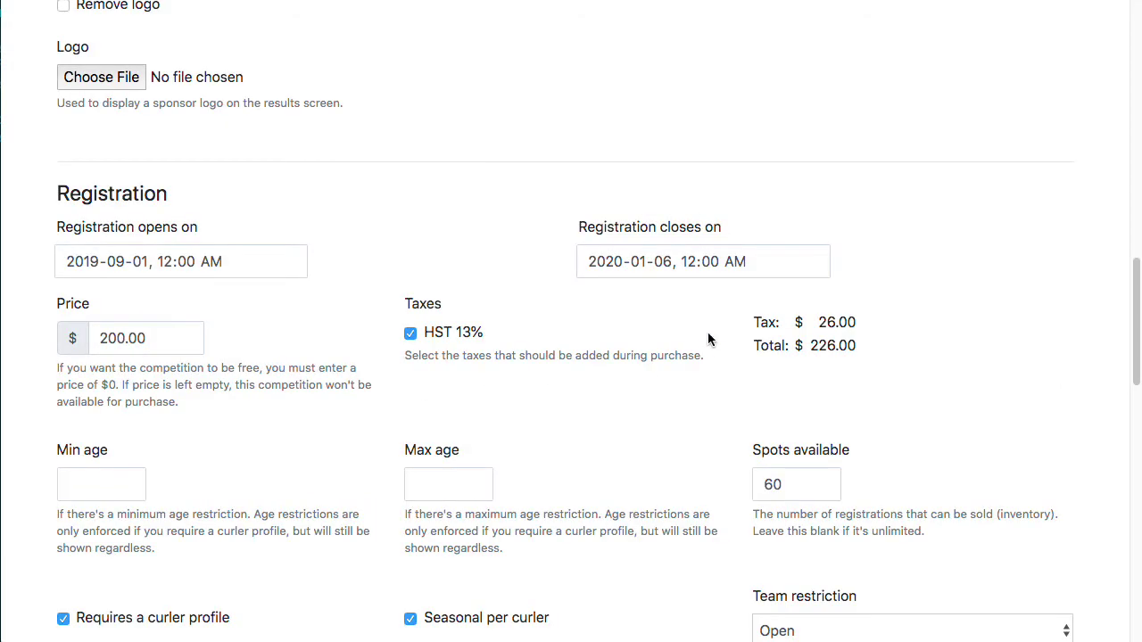
click(810, 263)
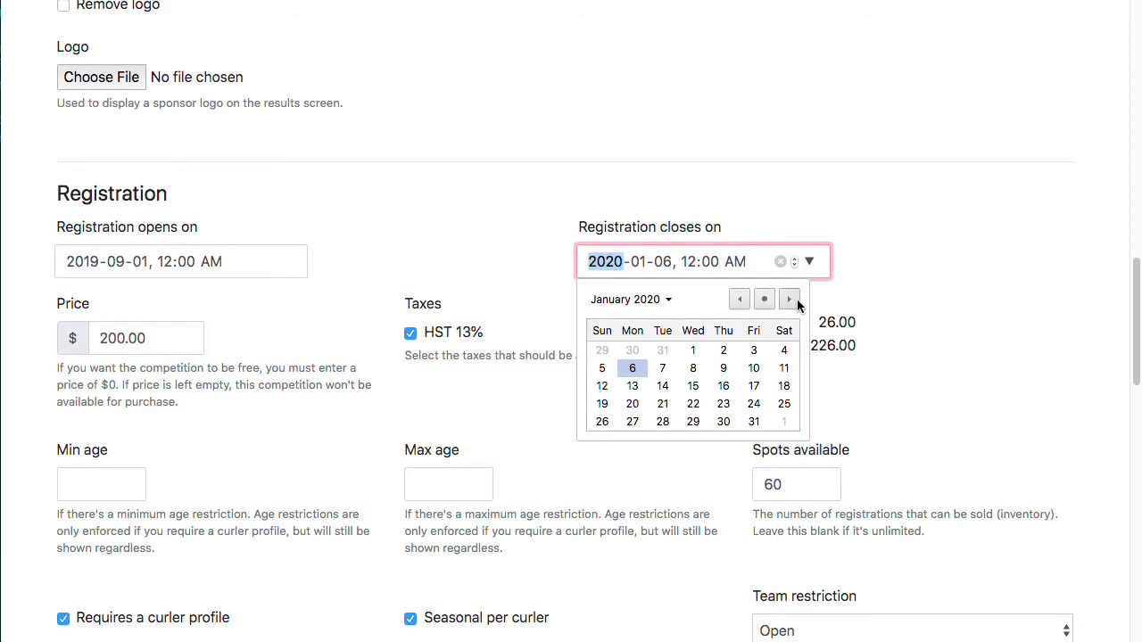
click(789, 300)
click(789, 299)
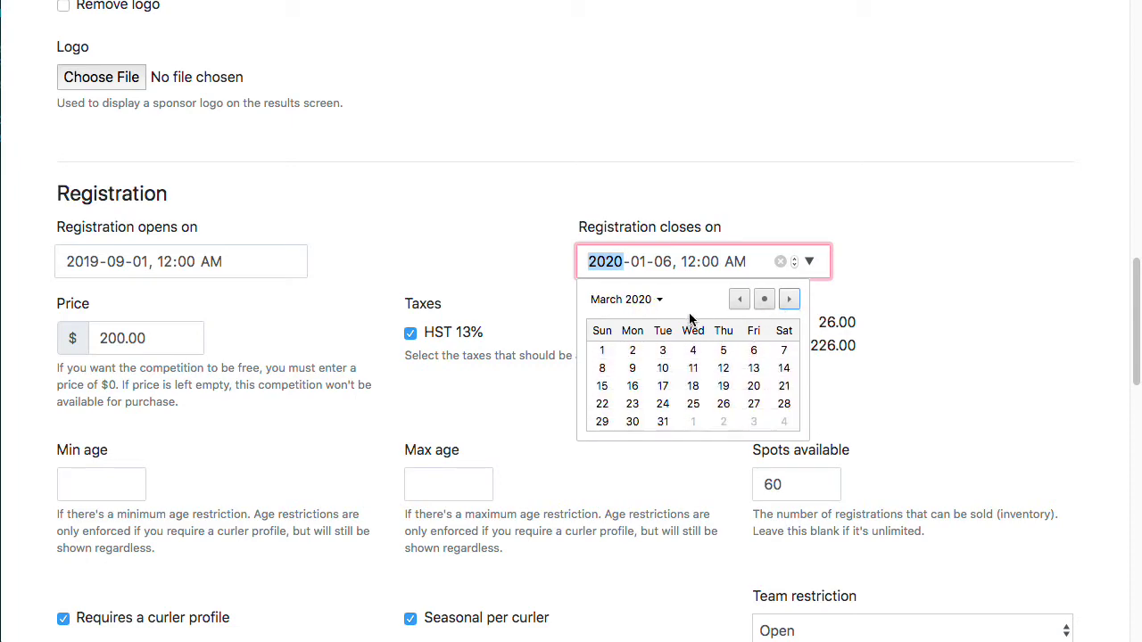
click(632, 423)
scroll(999, 304, down, 10)
click(134, 500)
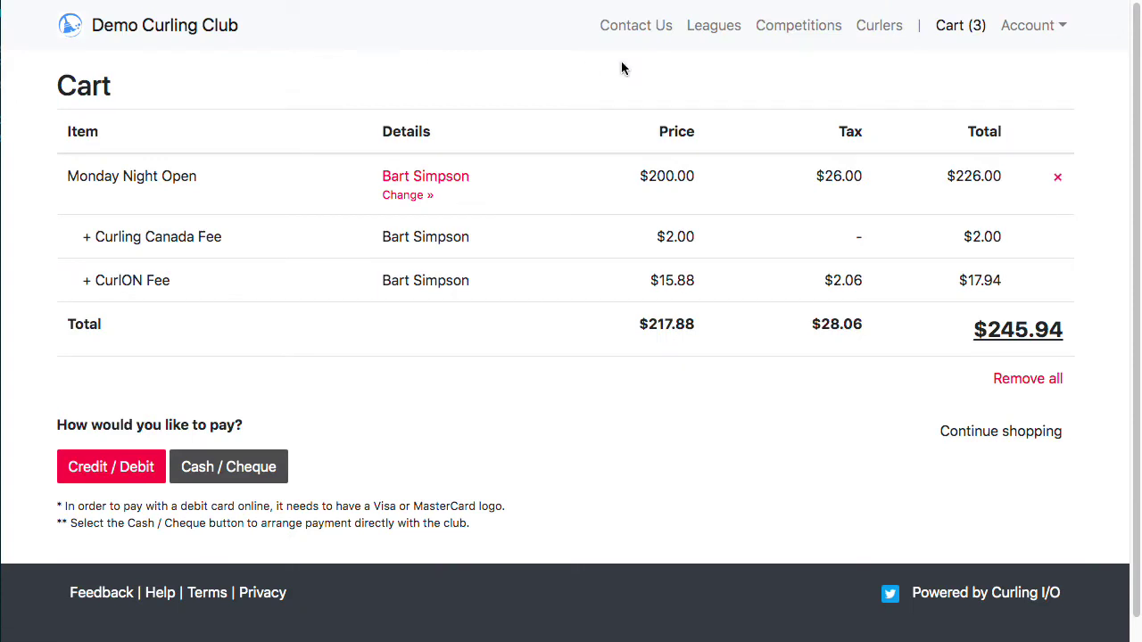
- Return to the member site's cart, reopen the Monday Night Open registration and save it again
click(408, 195)
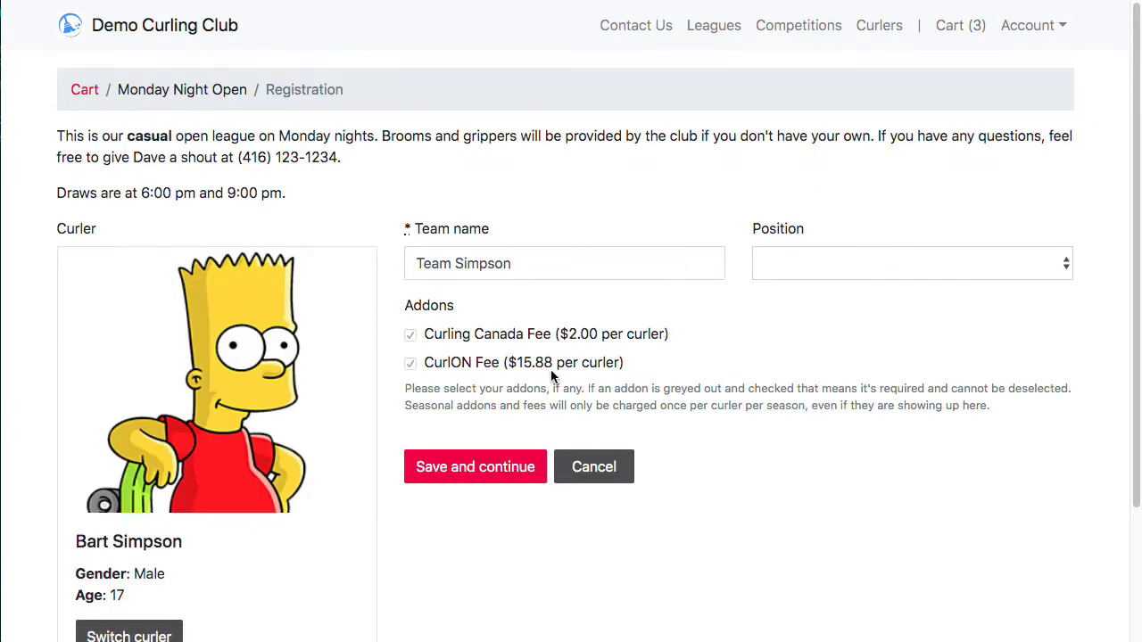
click(504, 468)
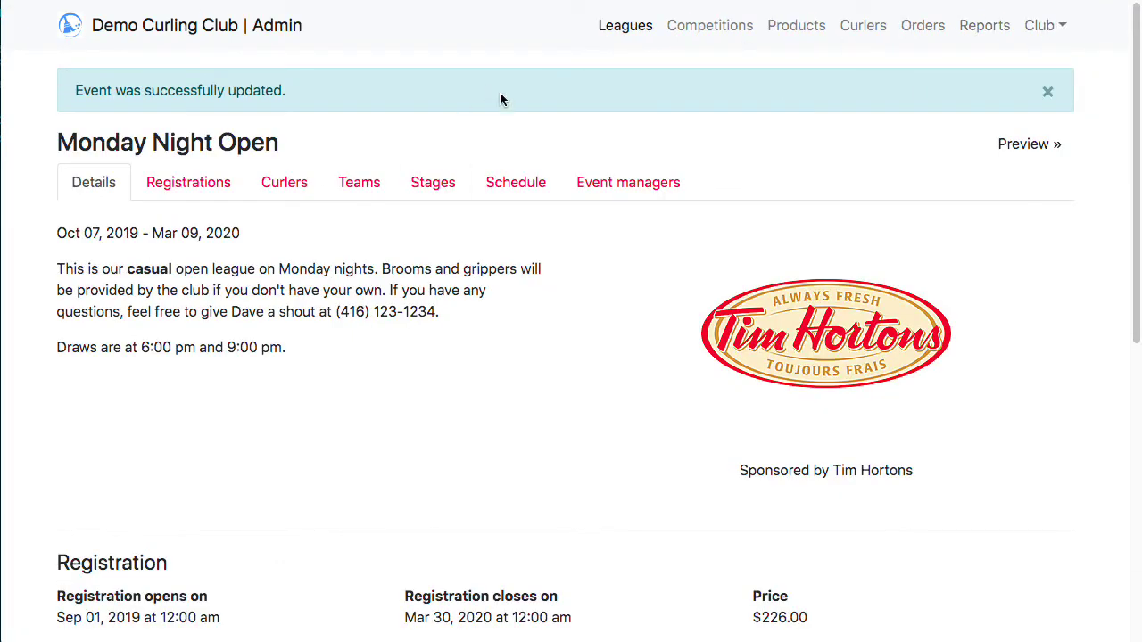
- On the admin site, add the Early Bird discount to the Monday Night Open, update the event and return to the leagues list
click(625, 25)
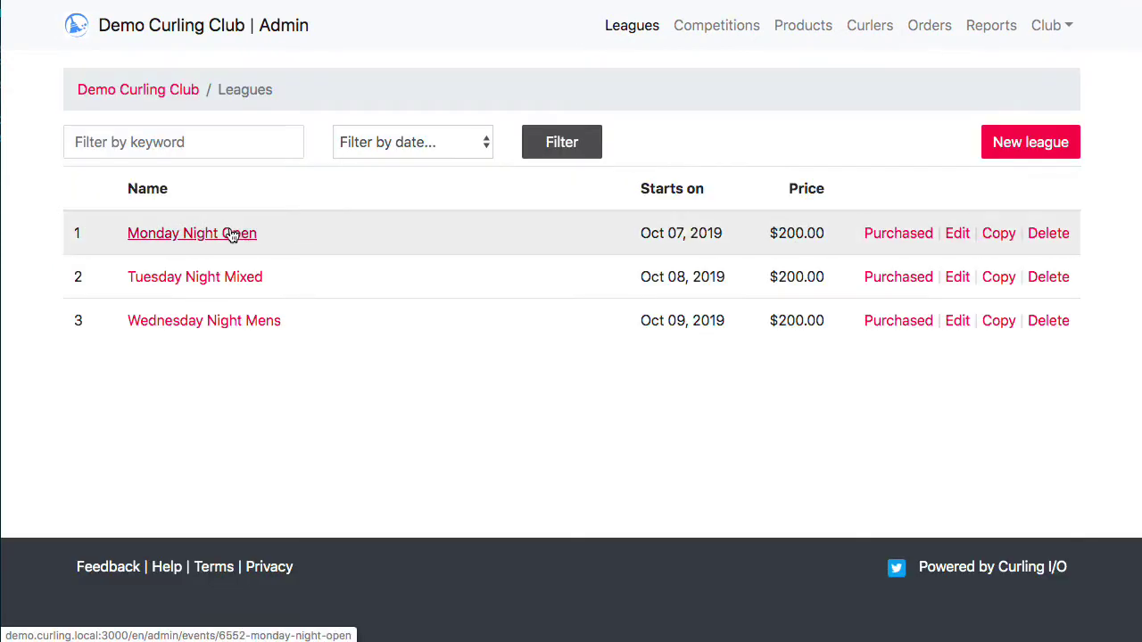
click(963, 241)
scroll(1035, 217, down, 20)
click(656, 478)
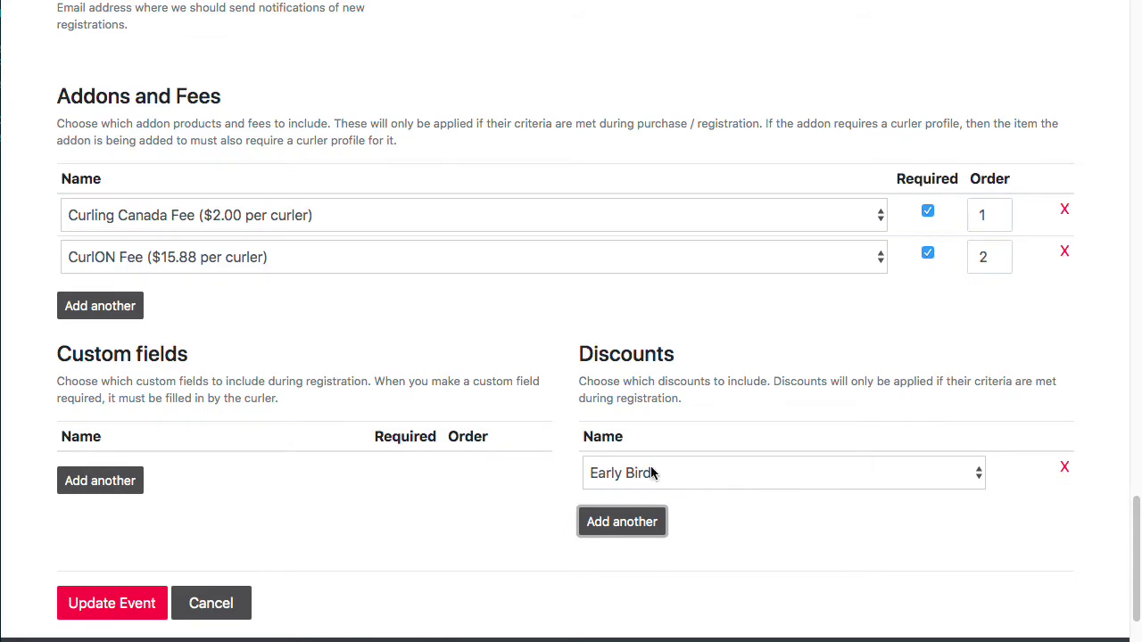
click(94, 612)
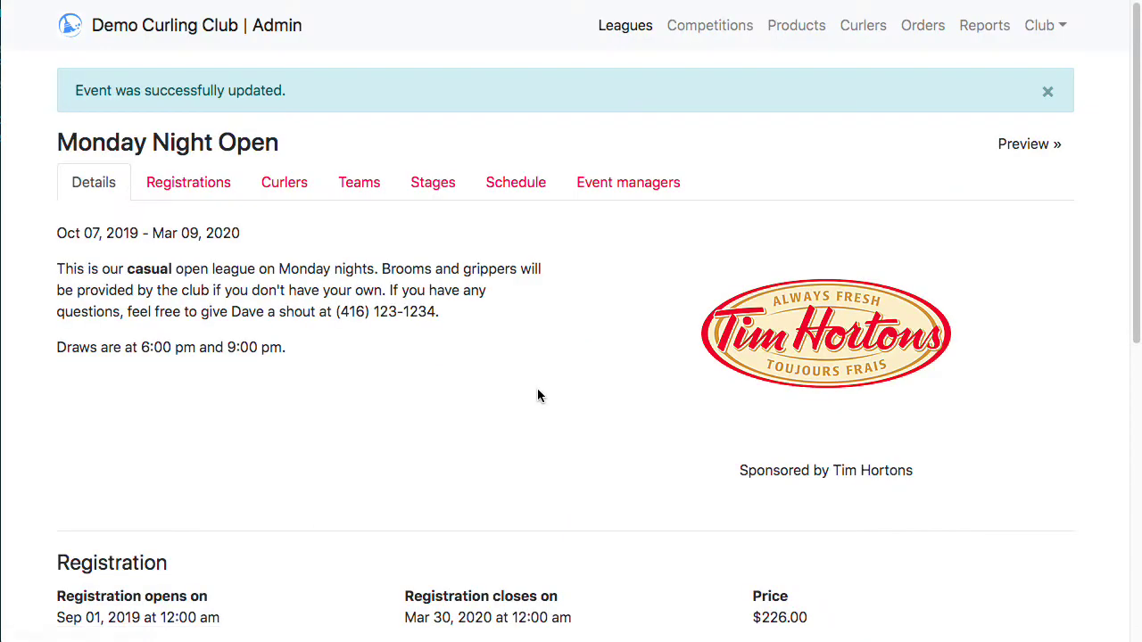
click(1050, 92)
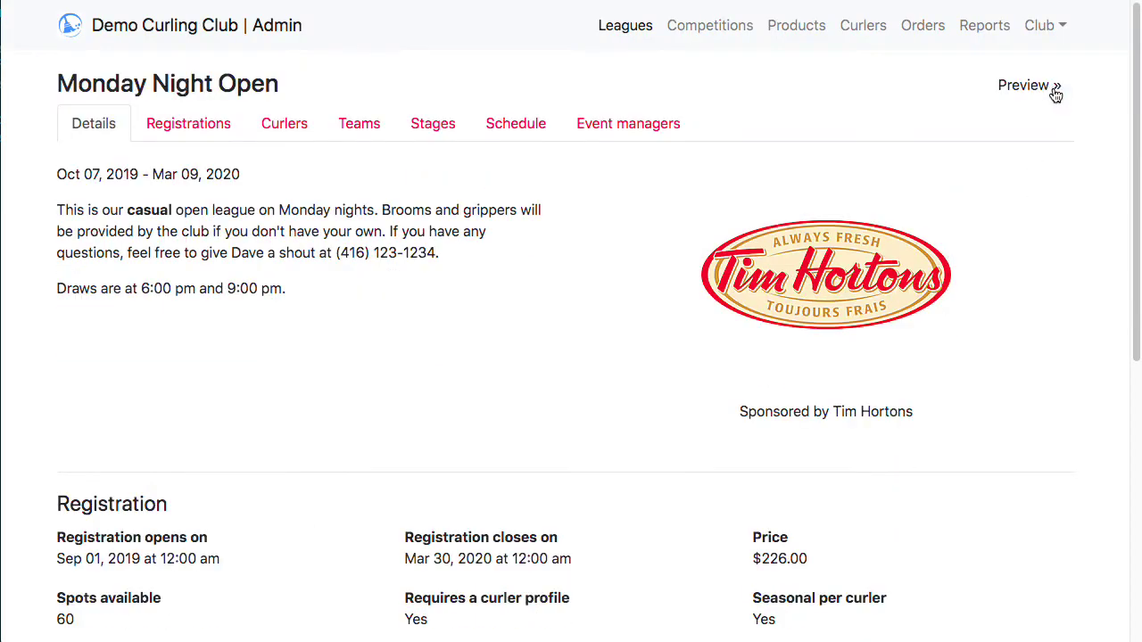
click(629, 28)
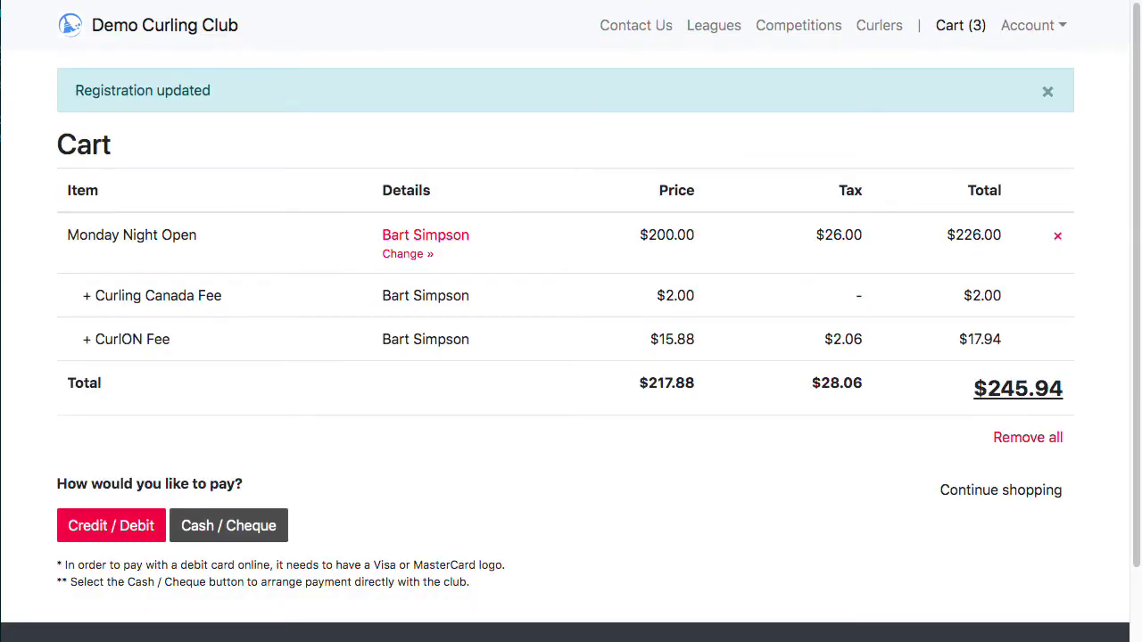
- Reload the member's cart and check the discount applied to the Monday Night Open
key(super+r)
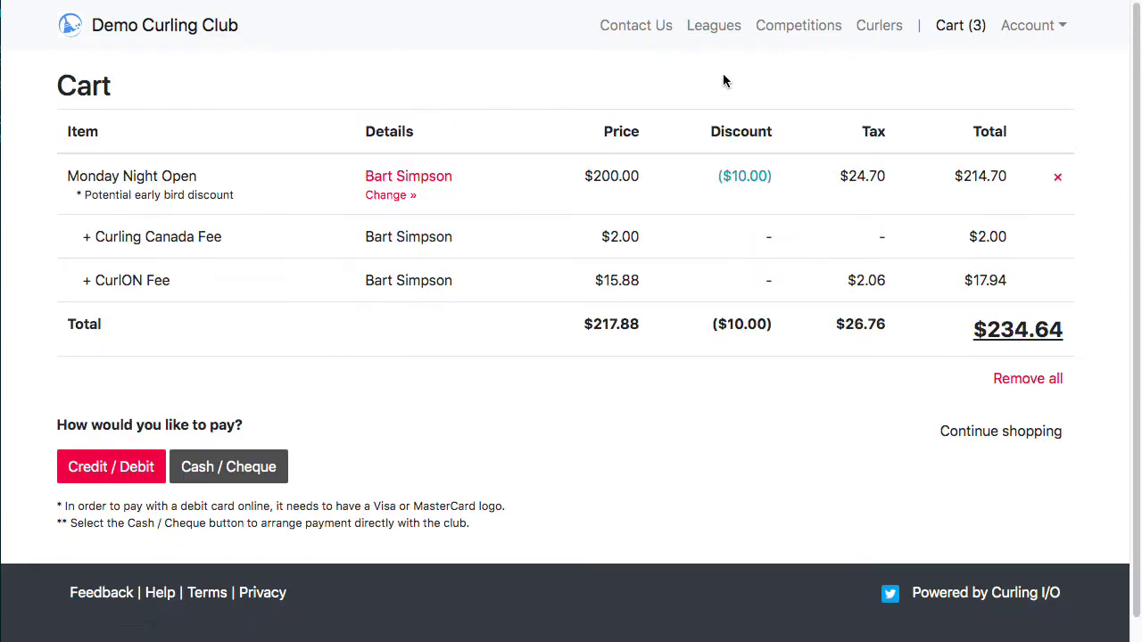
mouse_move(740, 183)
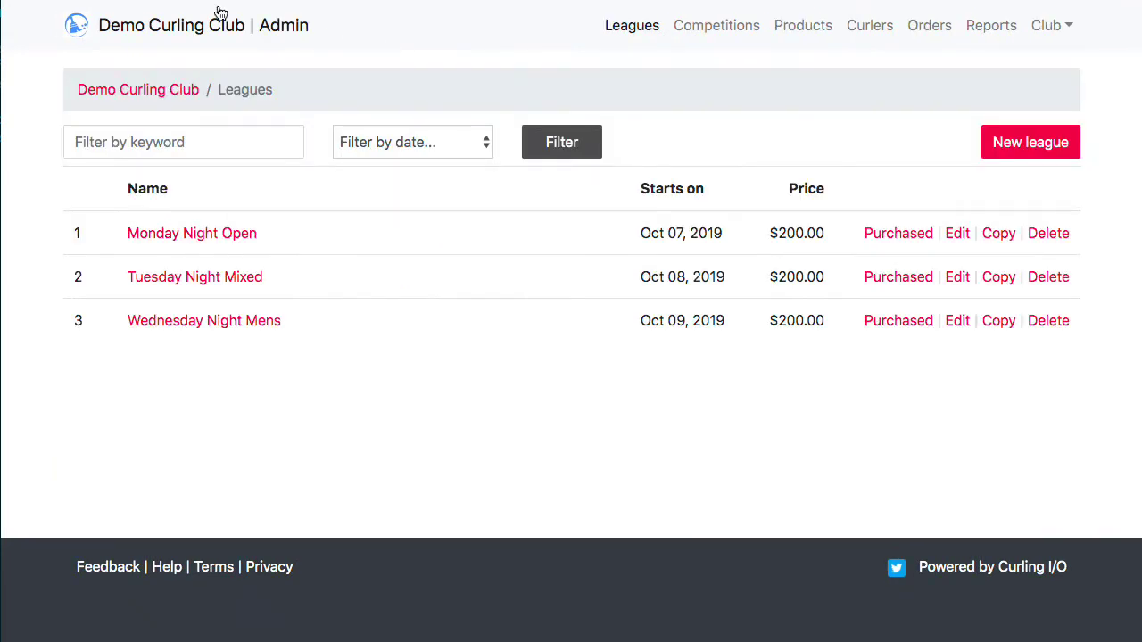
- Reopen the Monday Night Open for editing on the admin site and set its registration closing date to January 1, 2020
click(958, 234)
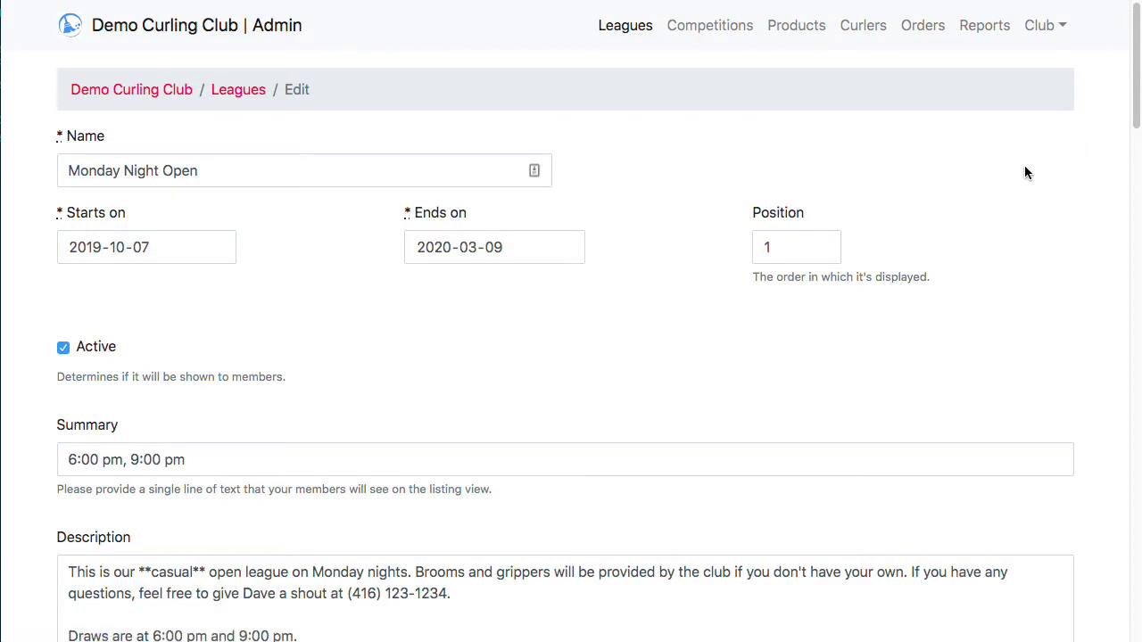
scroll(1022, 169, down, 6)
scroll(1017, 187, down, 8)
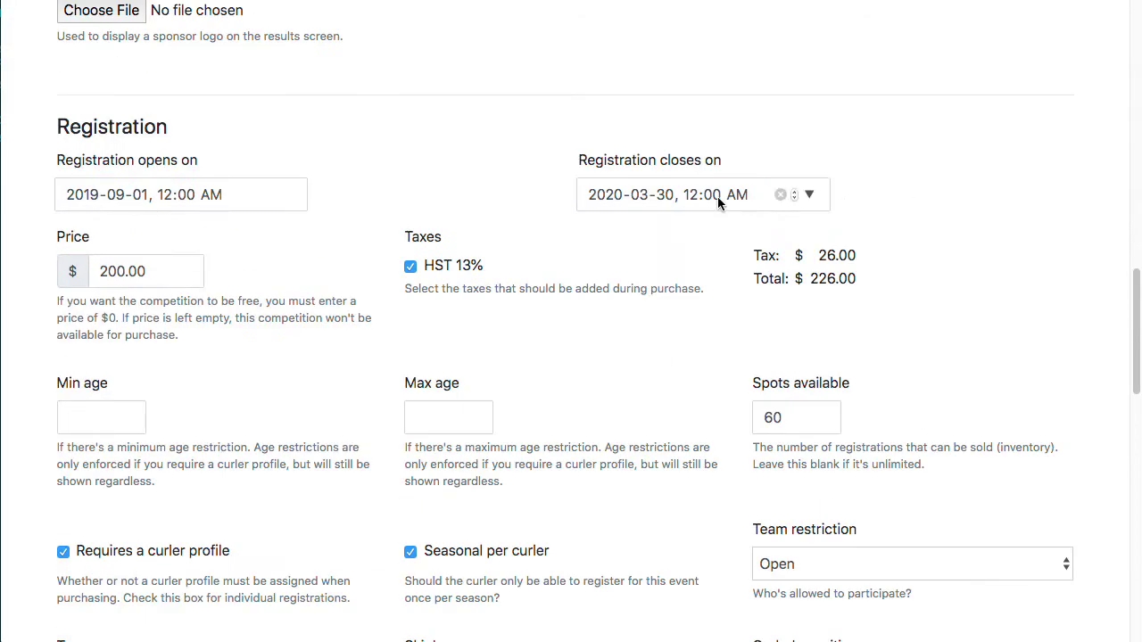
click(810, 195)
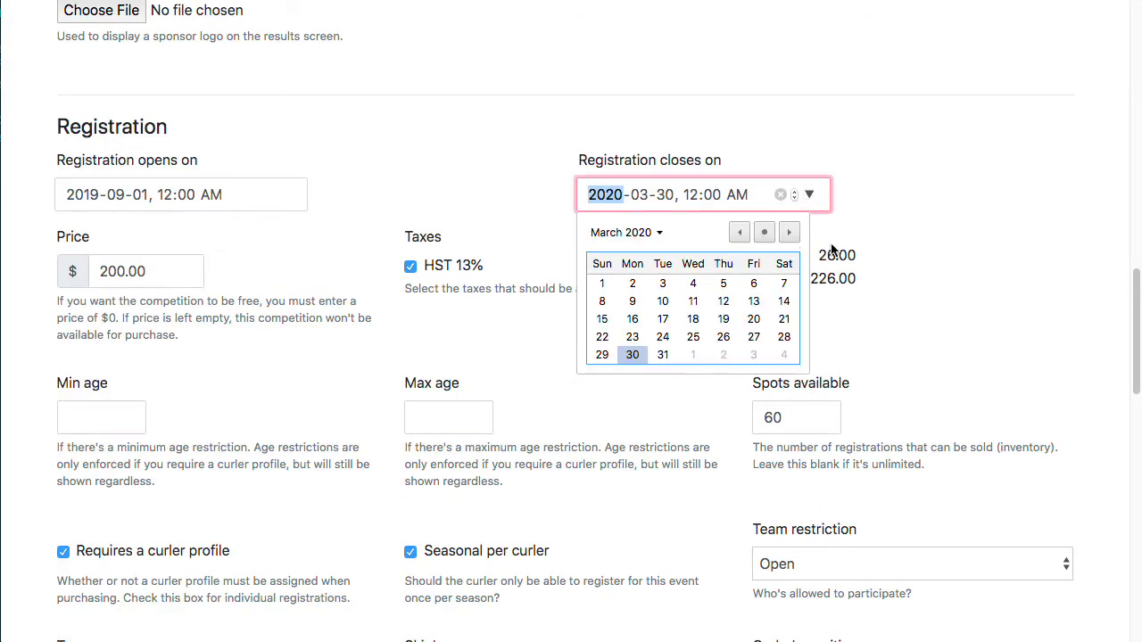
click(738, 233)
click(739, 233)
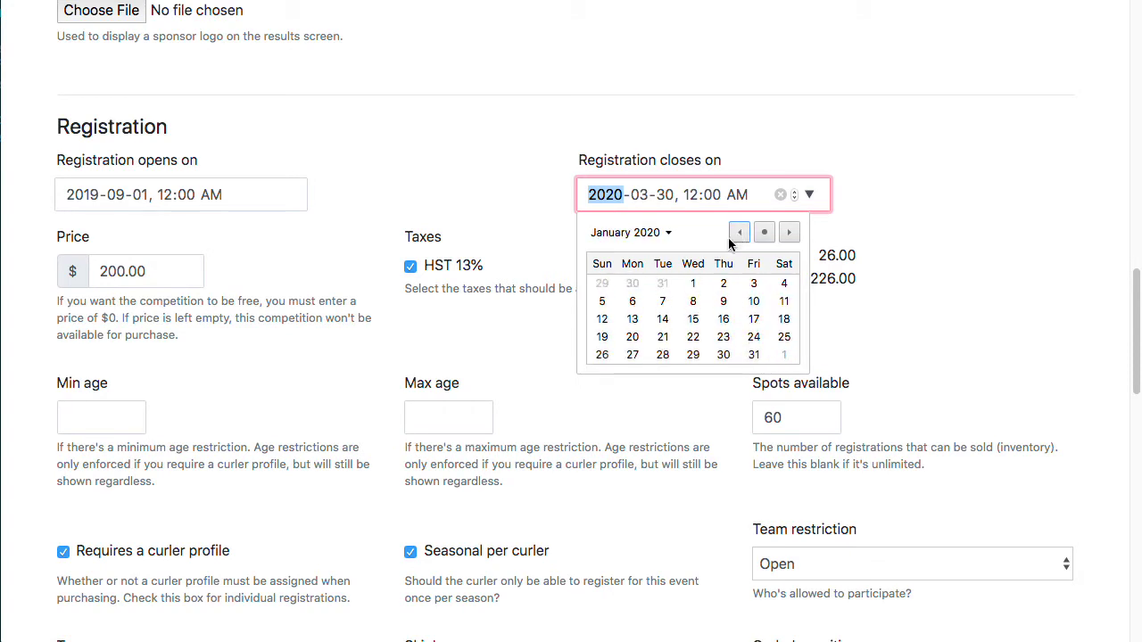
click(692, 283)
click(1018, 180)
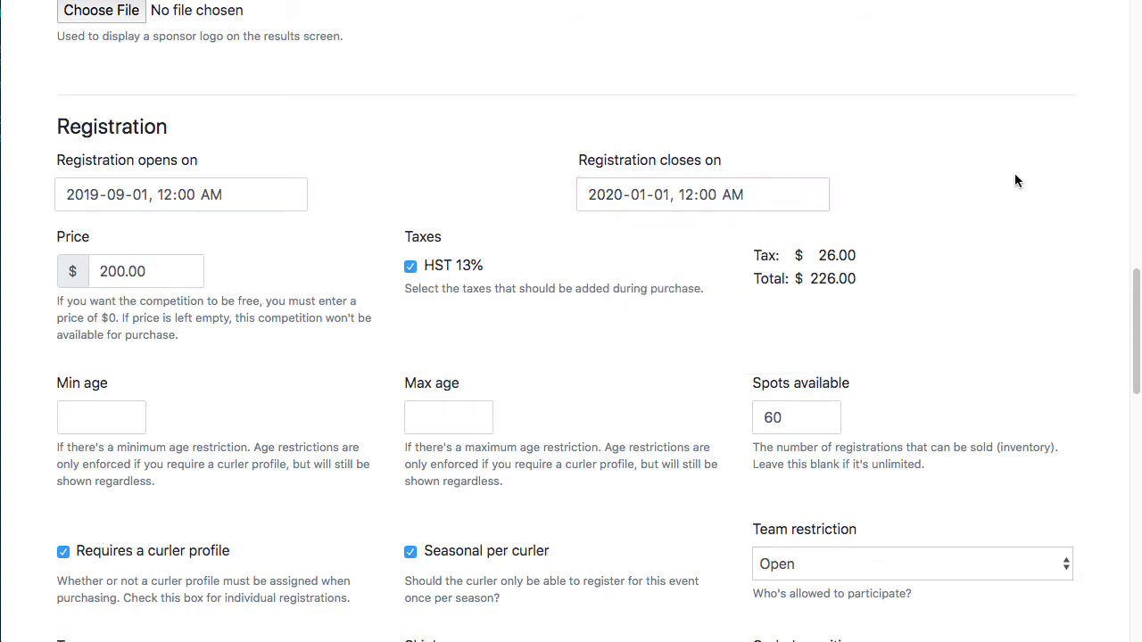
- Set the Monday Night Open's registration closing date to December 1, 2019 and update the event
click(807, 196)
click(739, 232)
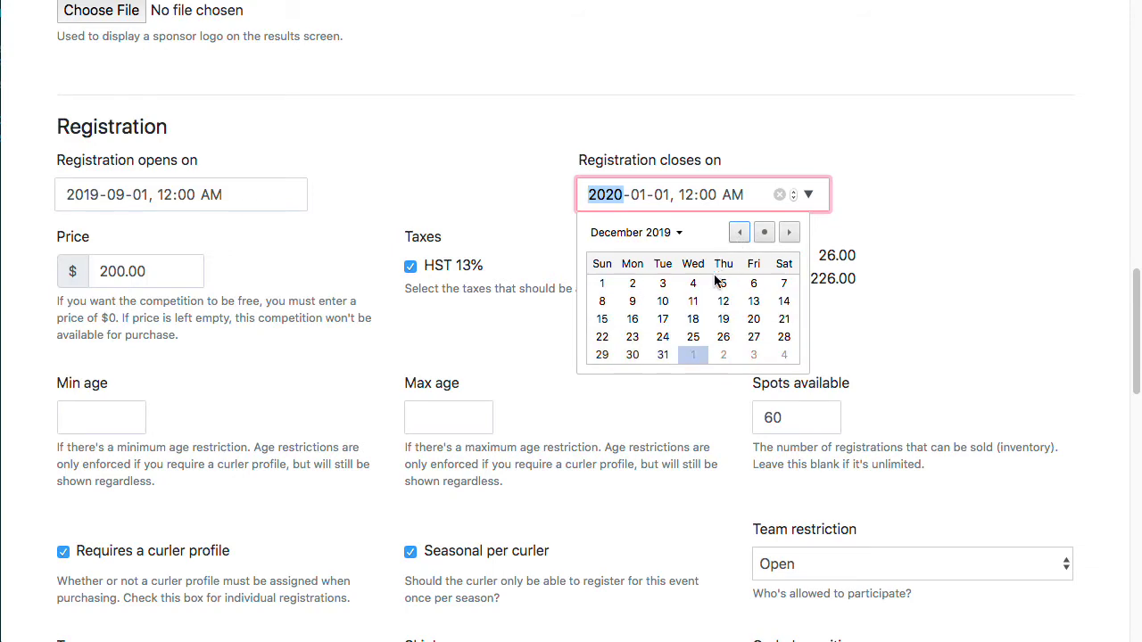
click(609, 287)
click(1013, 214)
scroll(1006, 223, down, 15)
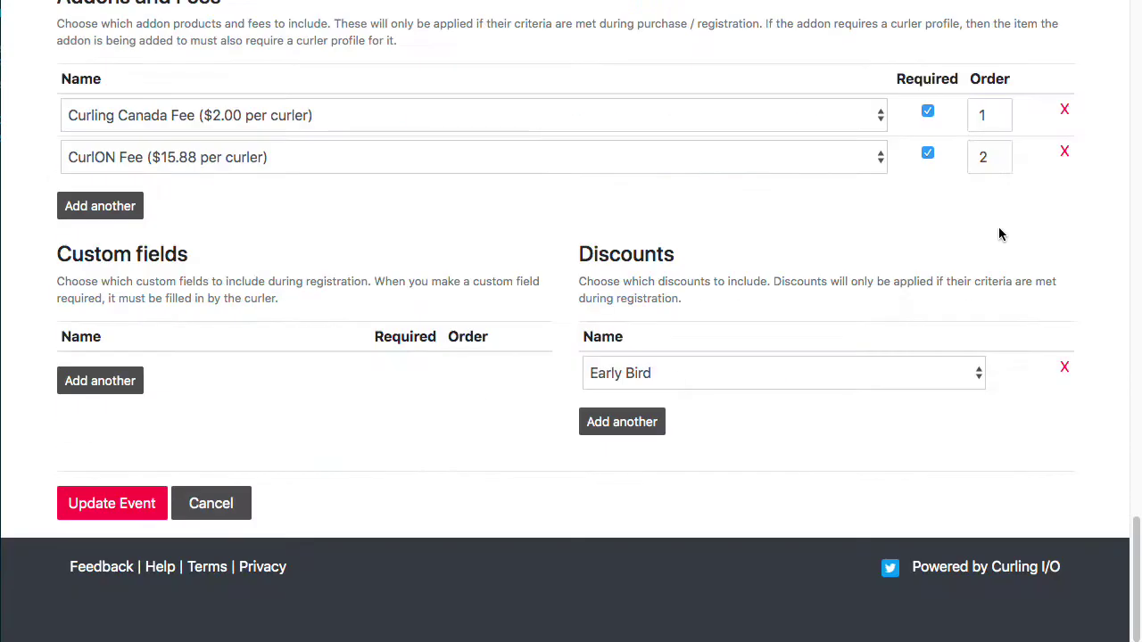
click(132, 518)
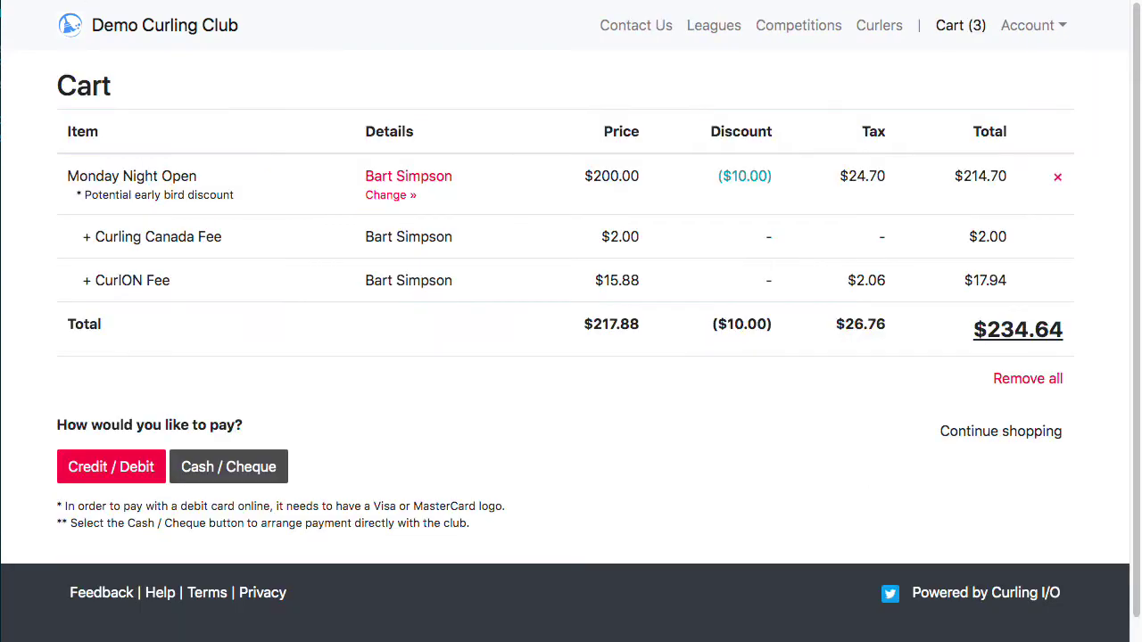
- Return to the admin site, go to the club's discounts and delete the Early Bird discount
click(88, 0)
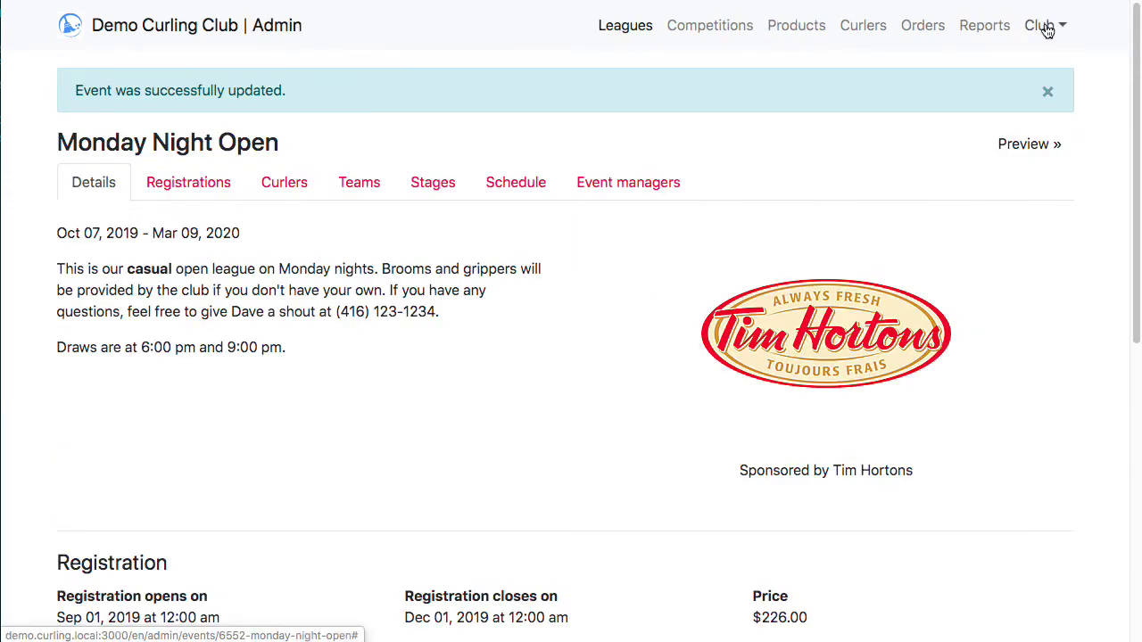
click(1044, 25)
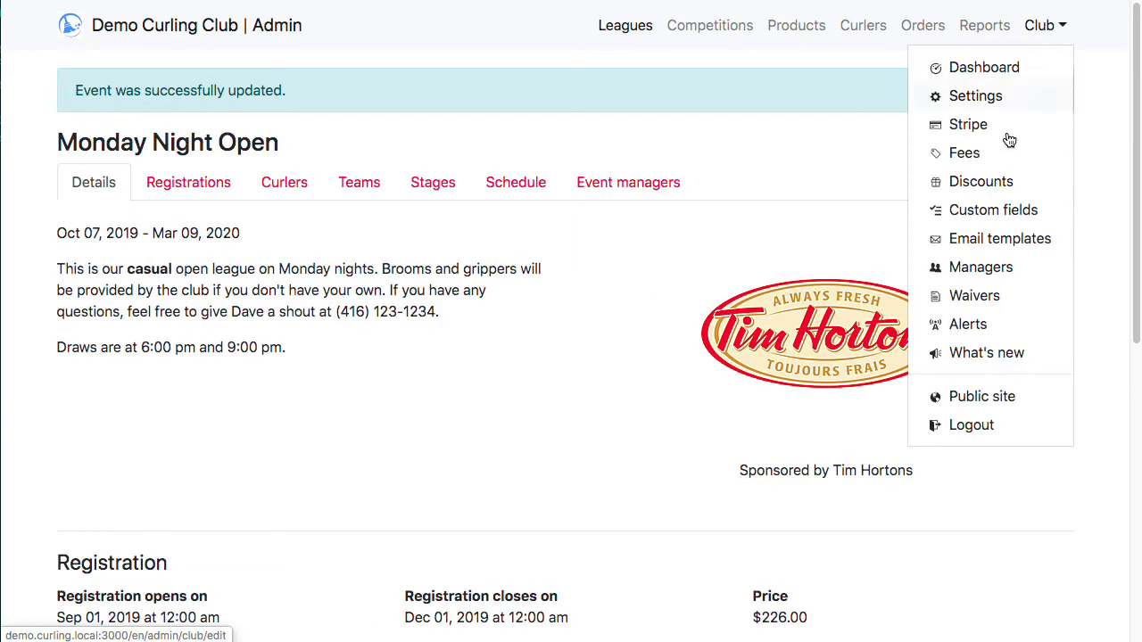
click(998, 183)
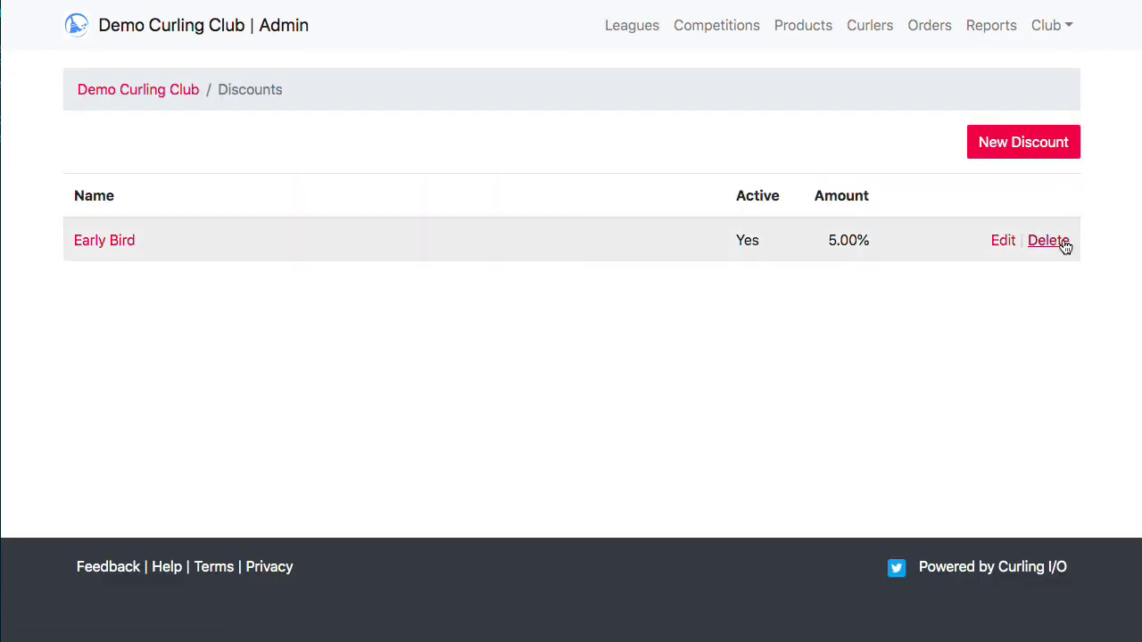
click(1063, 242)
click(748, 86)
- Start a new discount and review its criteria, including number in lineup, custom field match, fee, product and exclusivity
click(1038, 150)
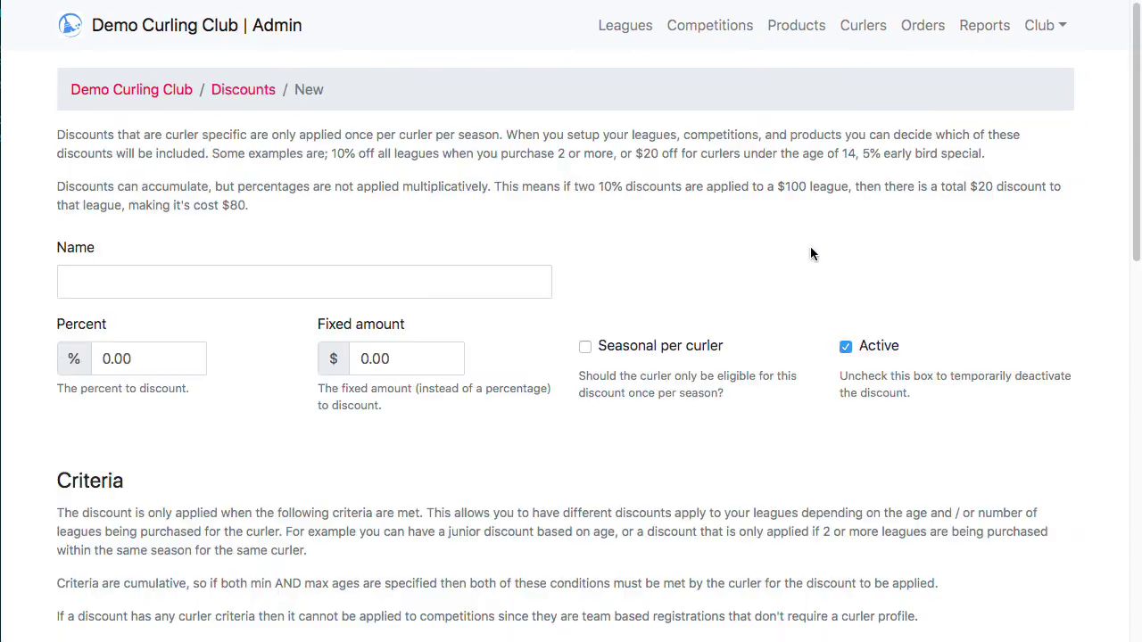
scroll(803, 246, down, 5)
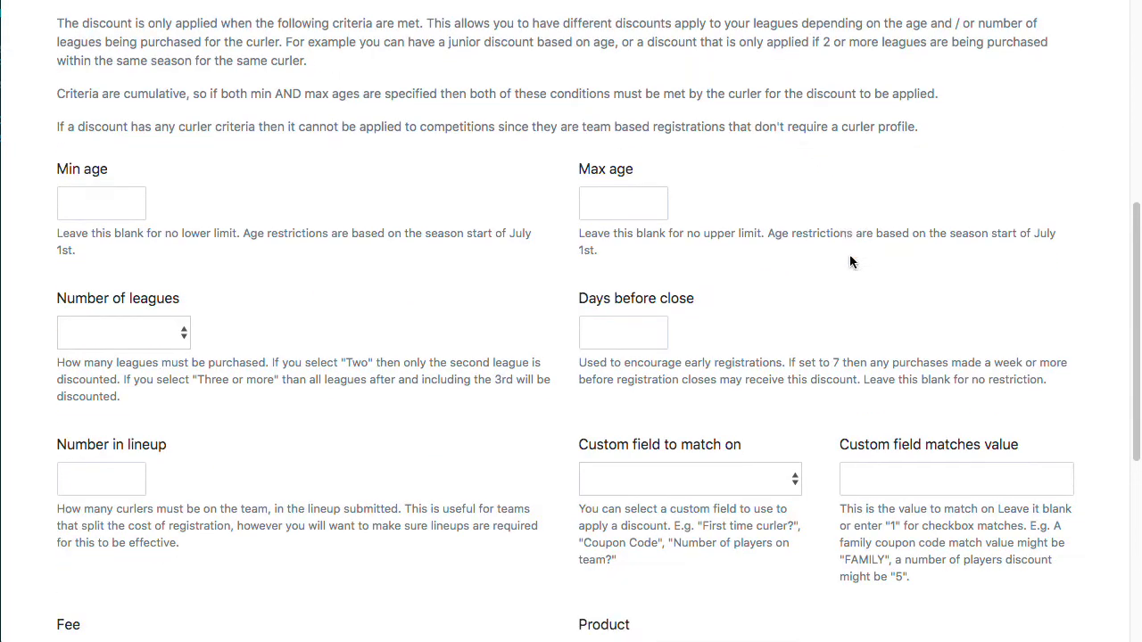
scroll(851, 261, down, 1)
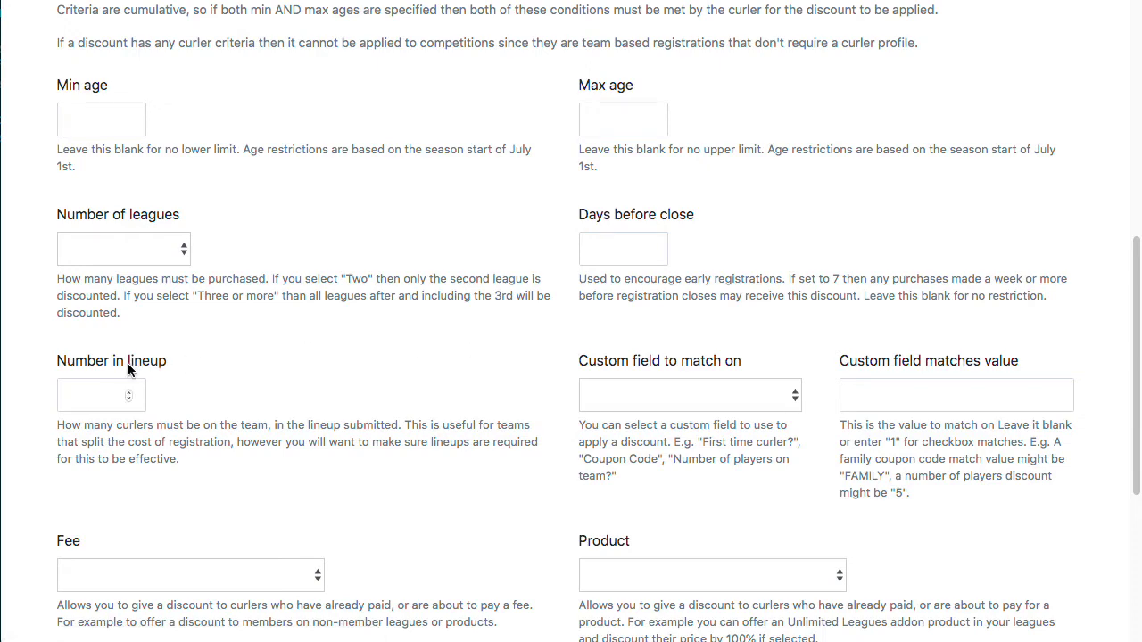
scroll(879, 267, down, 1)
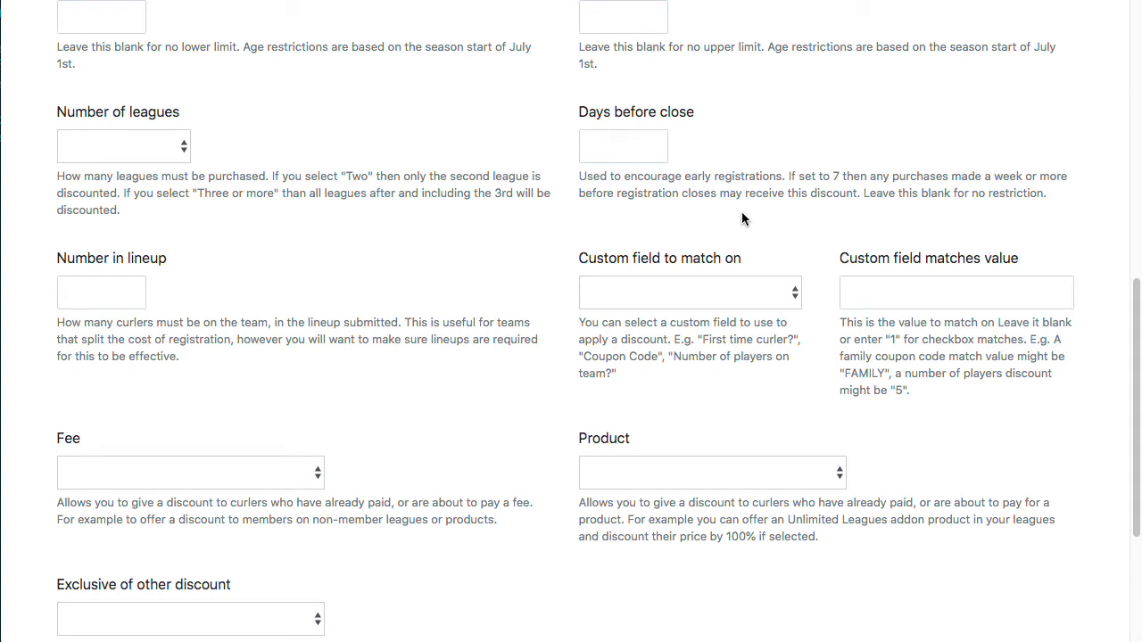
scroll(794, 194, down, 1)
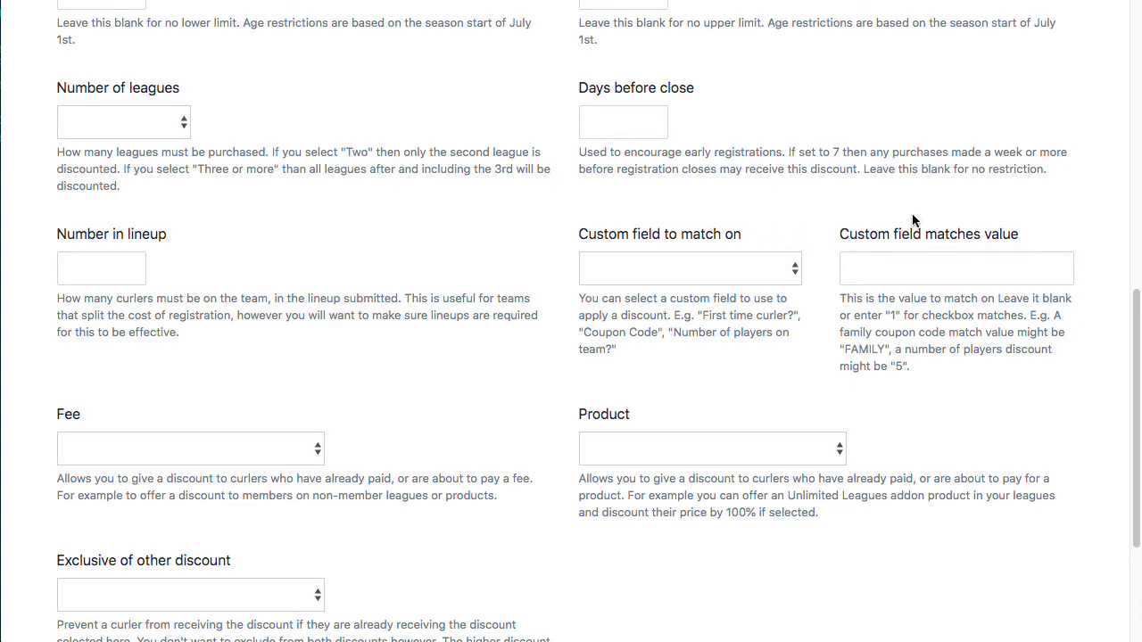
- Open the club's custom fields and review the name and hint of the "First time curler?" check box field
scroll(944, 213, up, 8)
click(1044, 25)
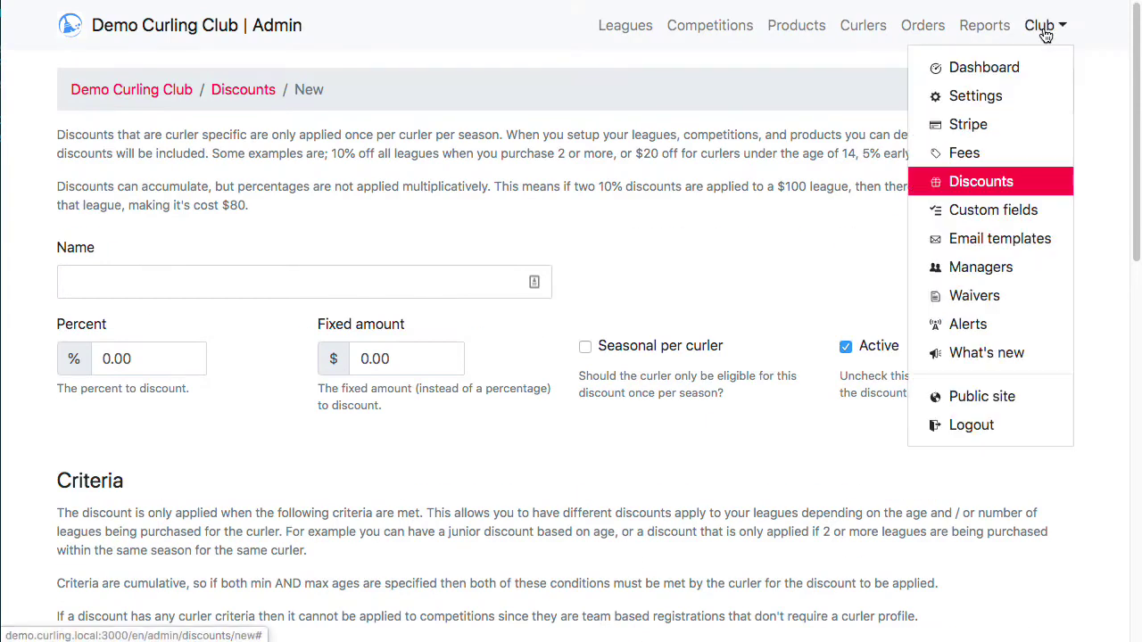
click(1010, 209)
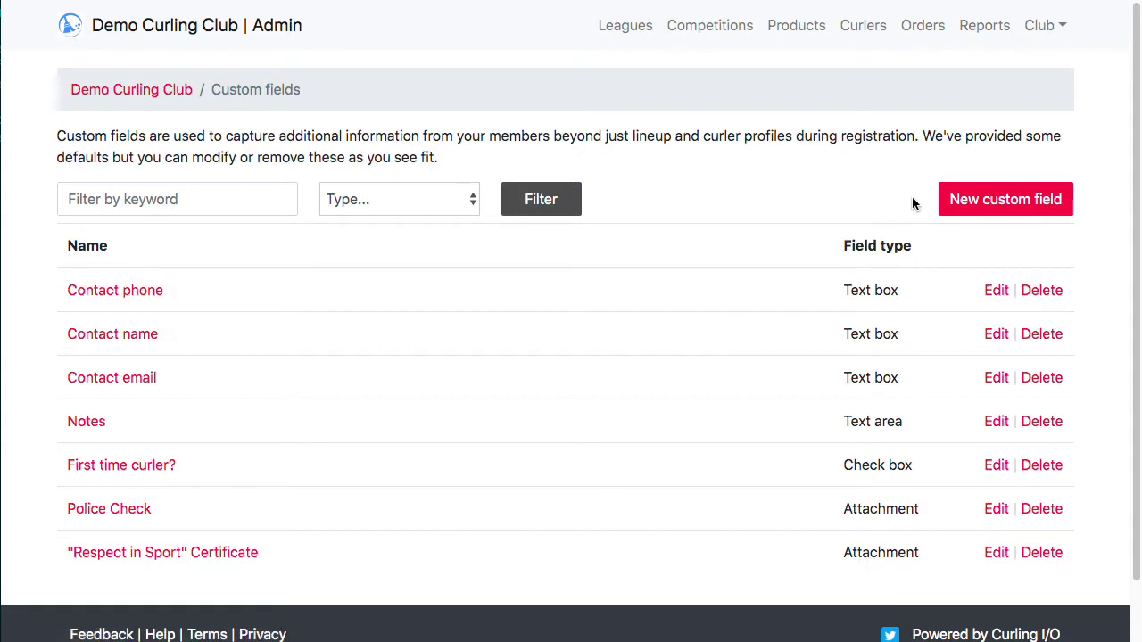
click(997, 464)
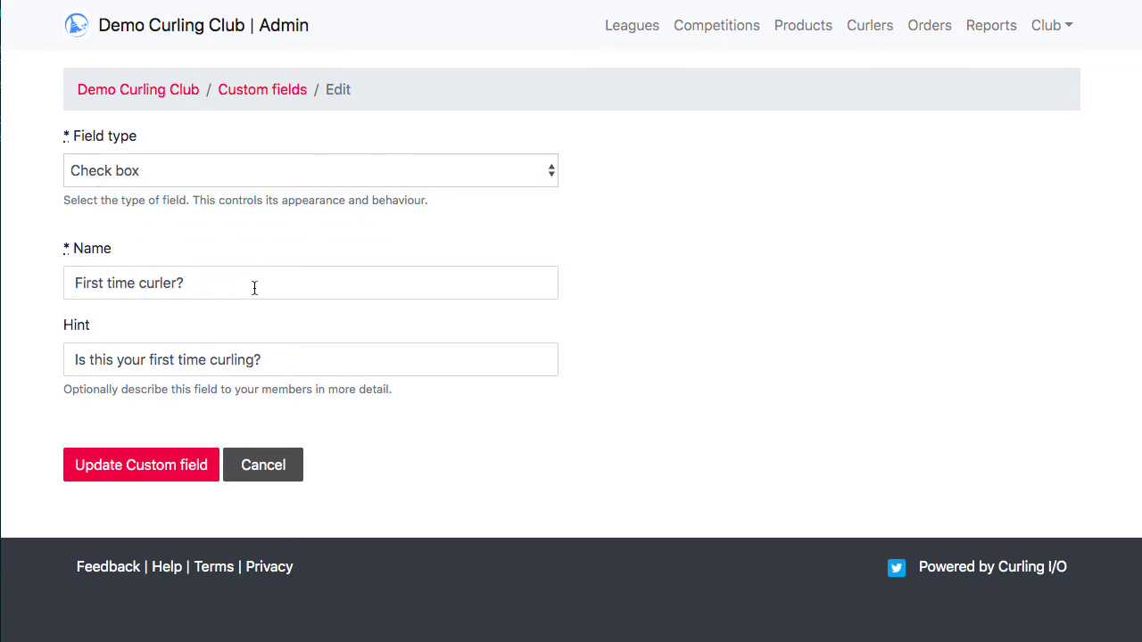
triple_click(179, 284)
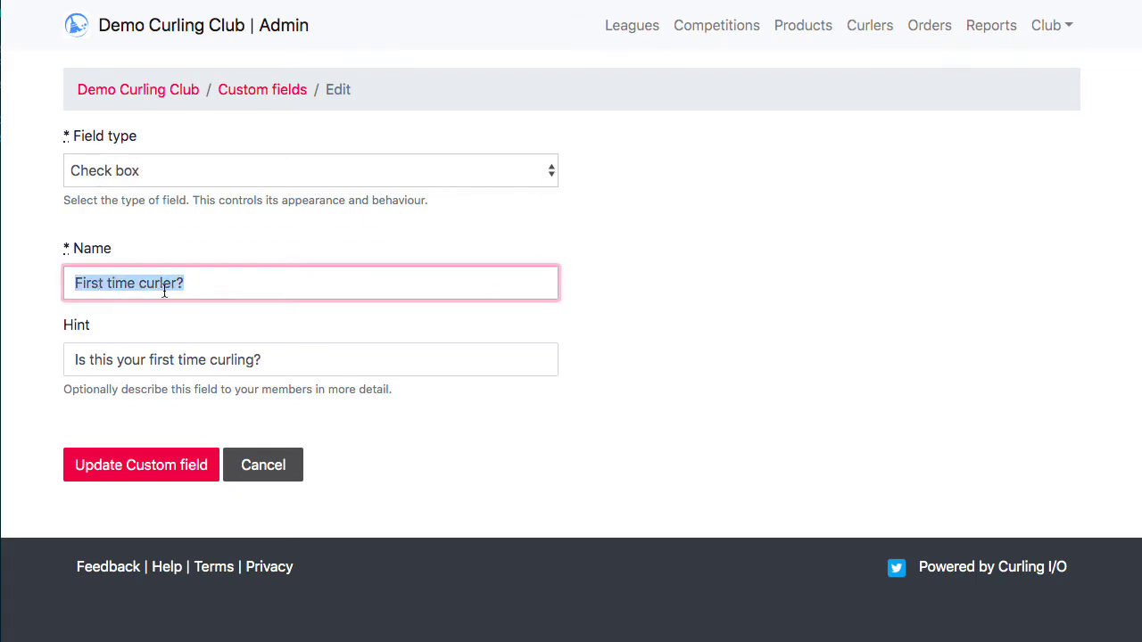
drag(334, 355, 62, 366)
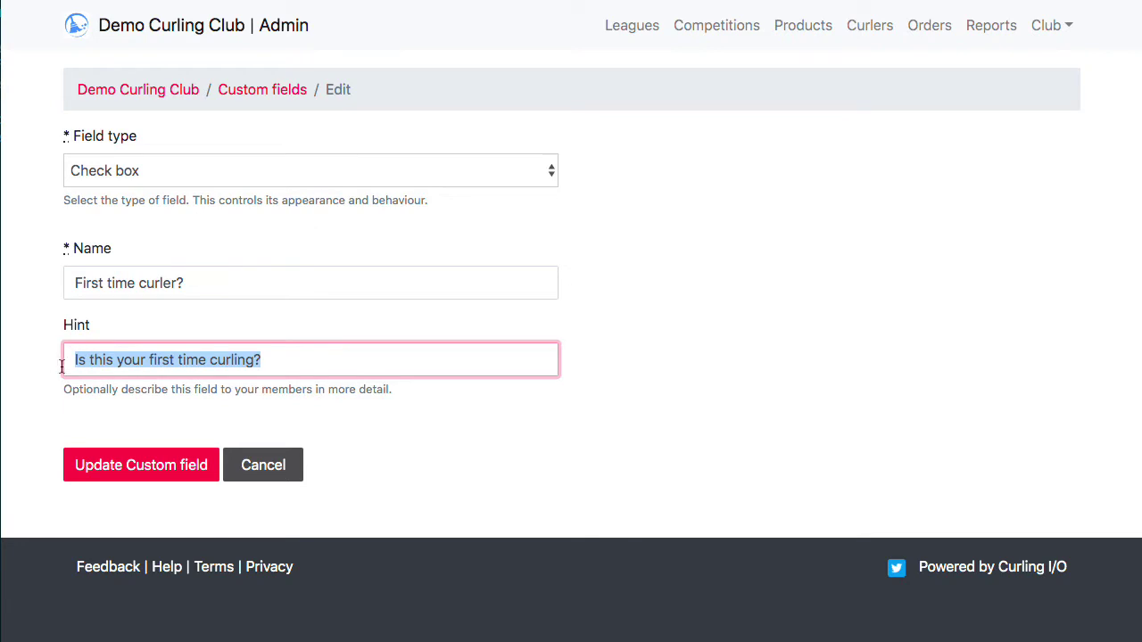
click(697, 308)
- Return to the new discount form, name the discount "First time curler" and set its percent to 15
click(1050, 24)
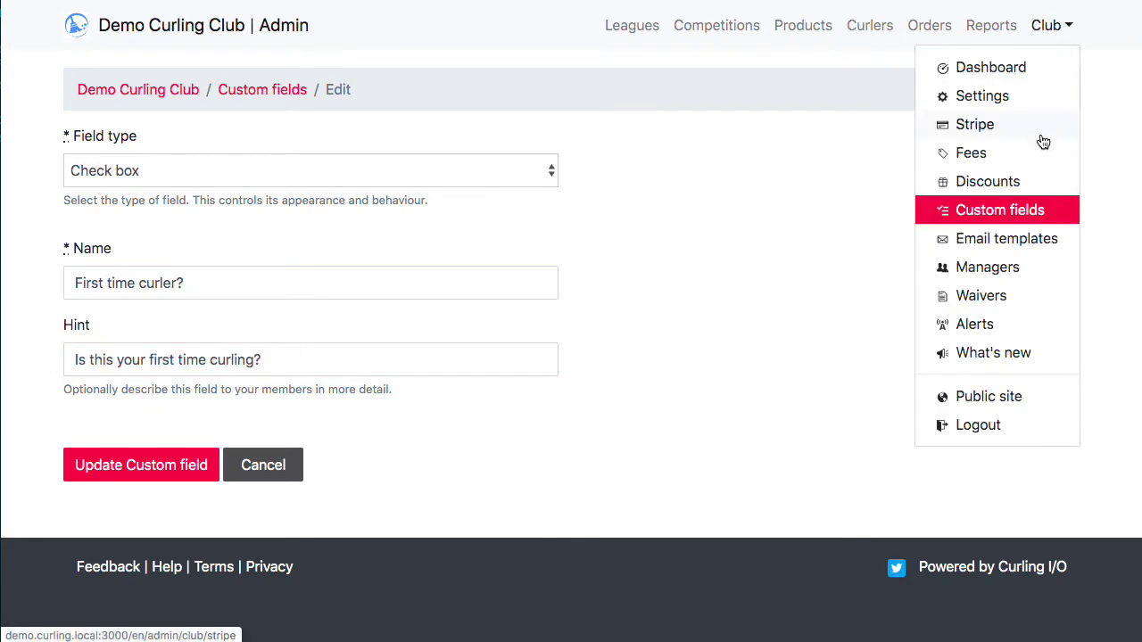
click(1028, 180)
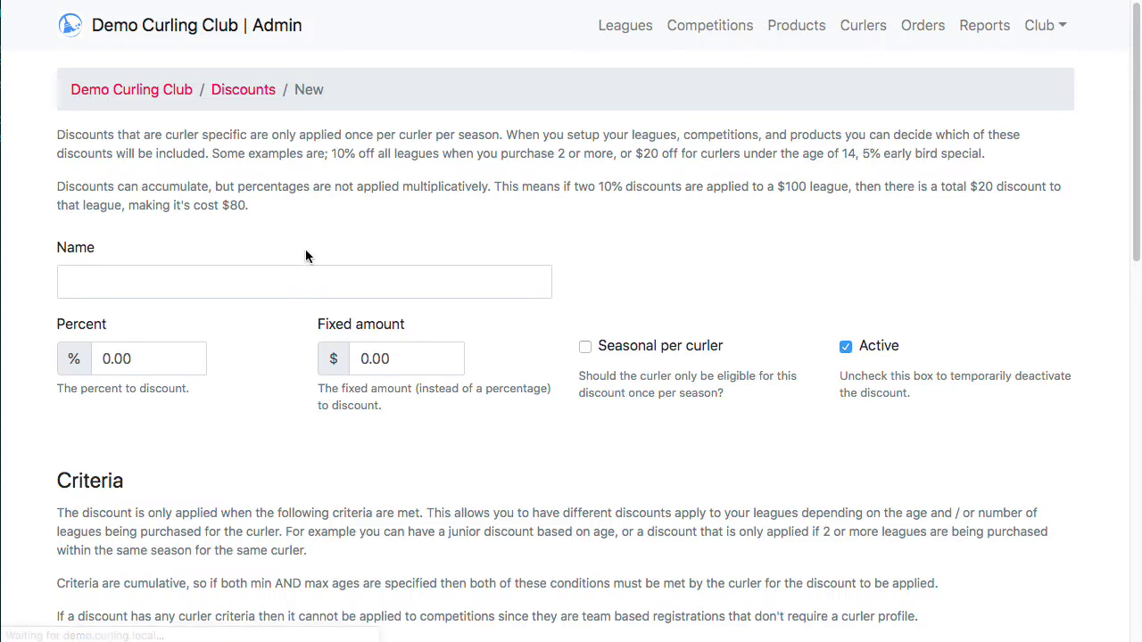
click(300, 292)
text(First ti)
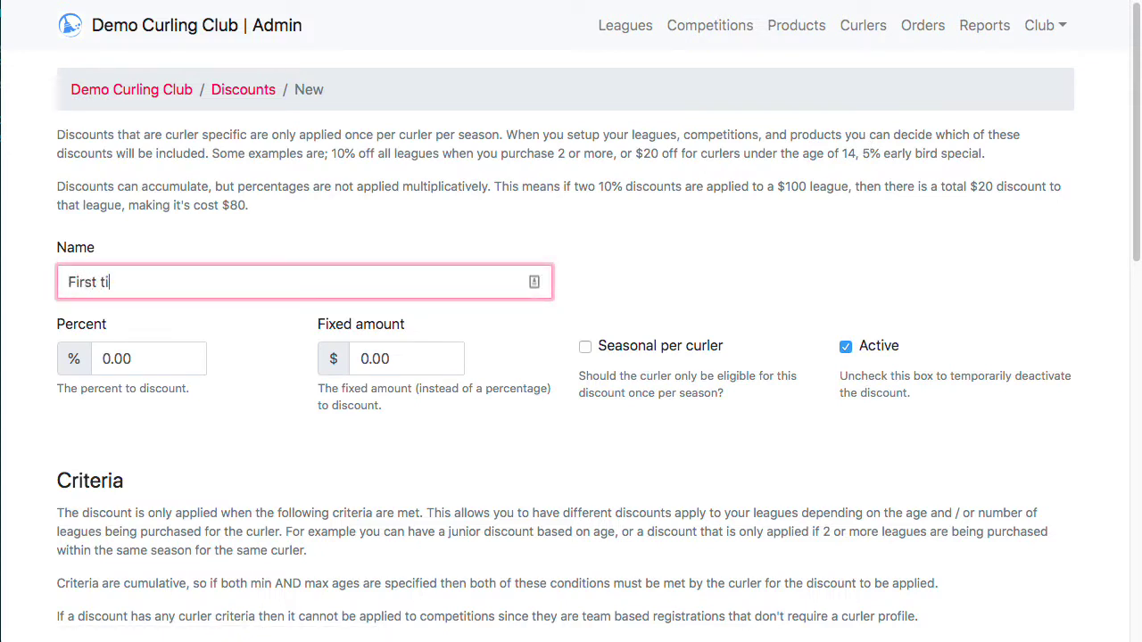
text(me curler)
double_click(145, 358)
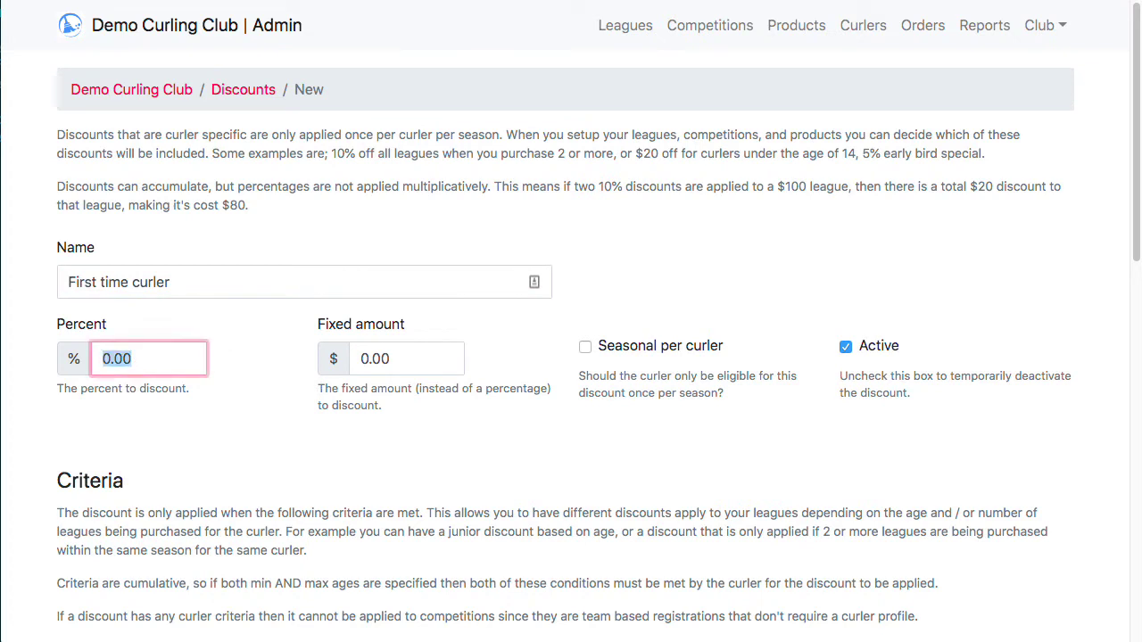
text(2)
click(642, 551)
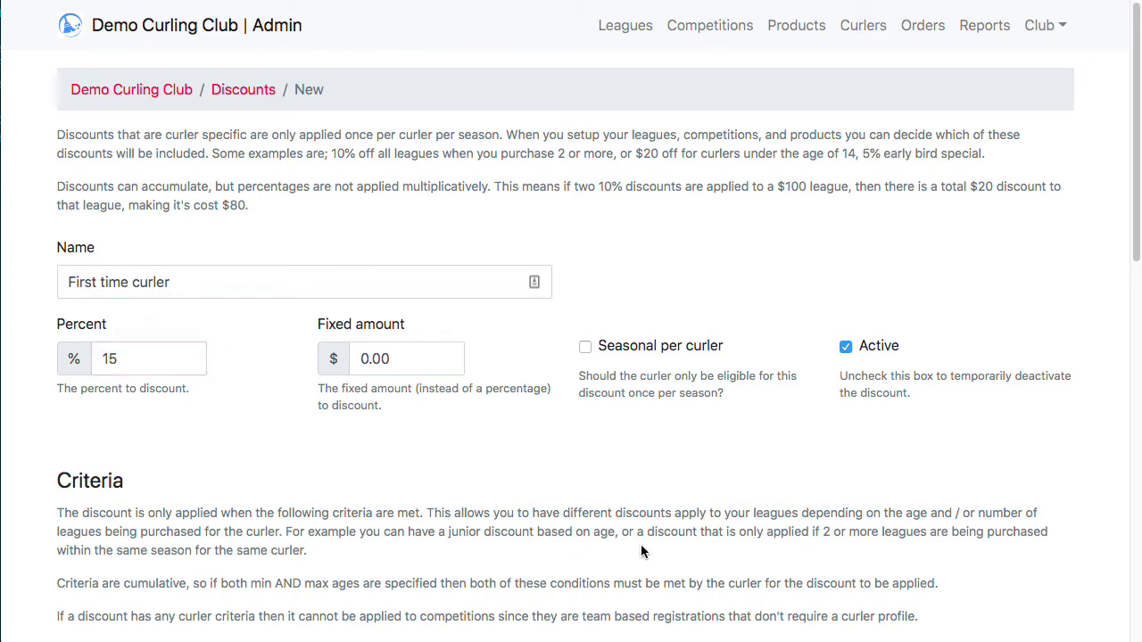
- Match the discount on the "First time curler?" custom field, leave the match value blank and create the discount
scroll(658, 459, down, 4)
scroll(821, 419, down, 3)
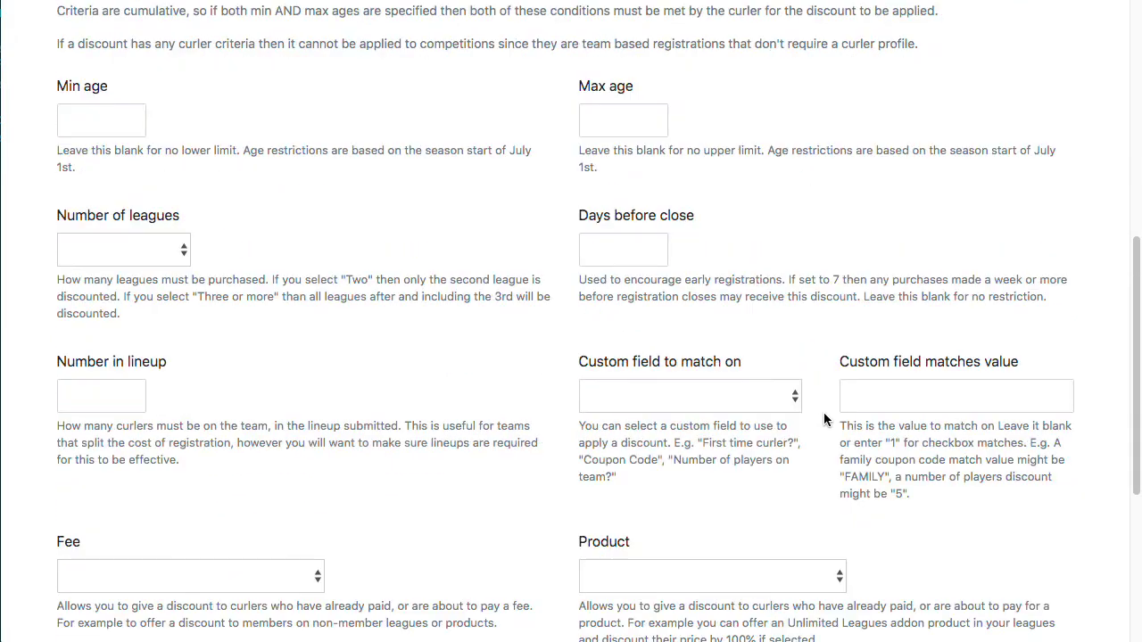
click(700, 397)
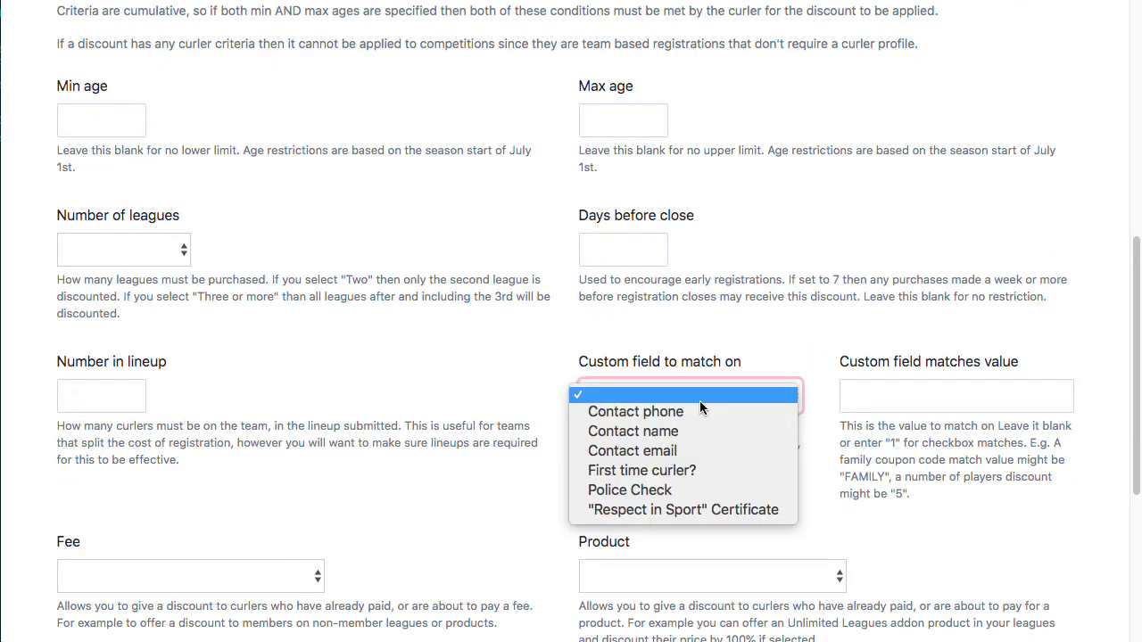
click(684, 470)
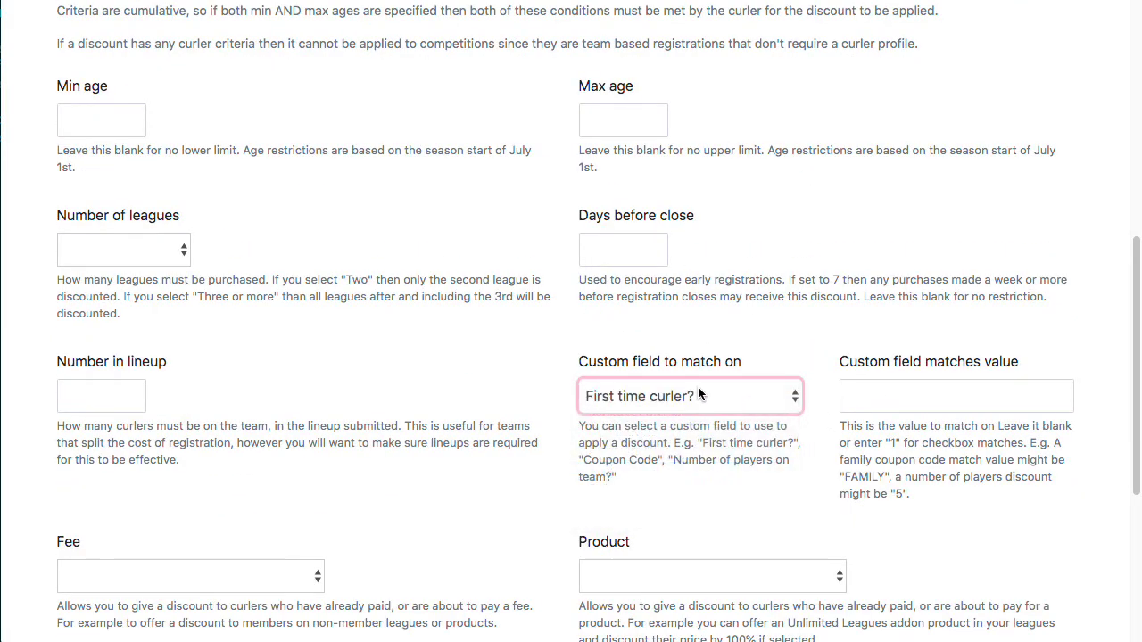
click(982, 471)
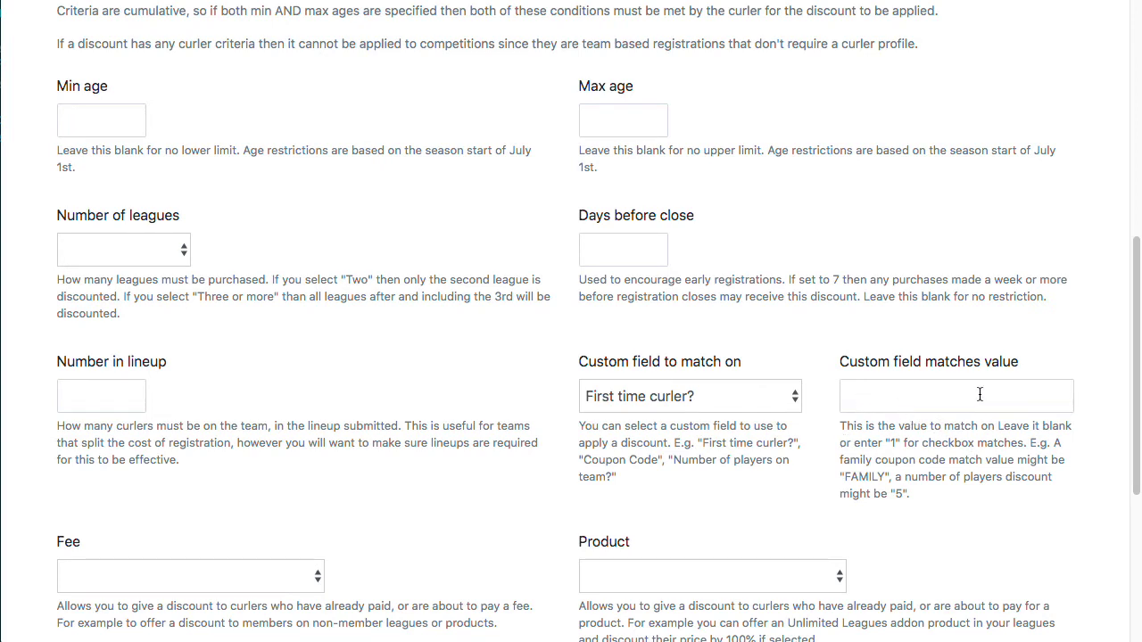
scroll(998, 481, down, 5)
click(125, 505)
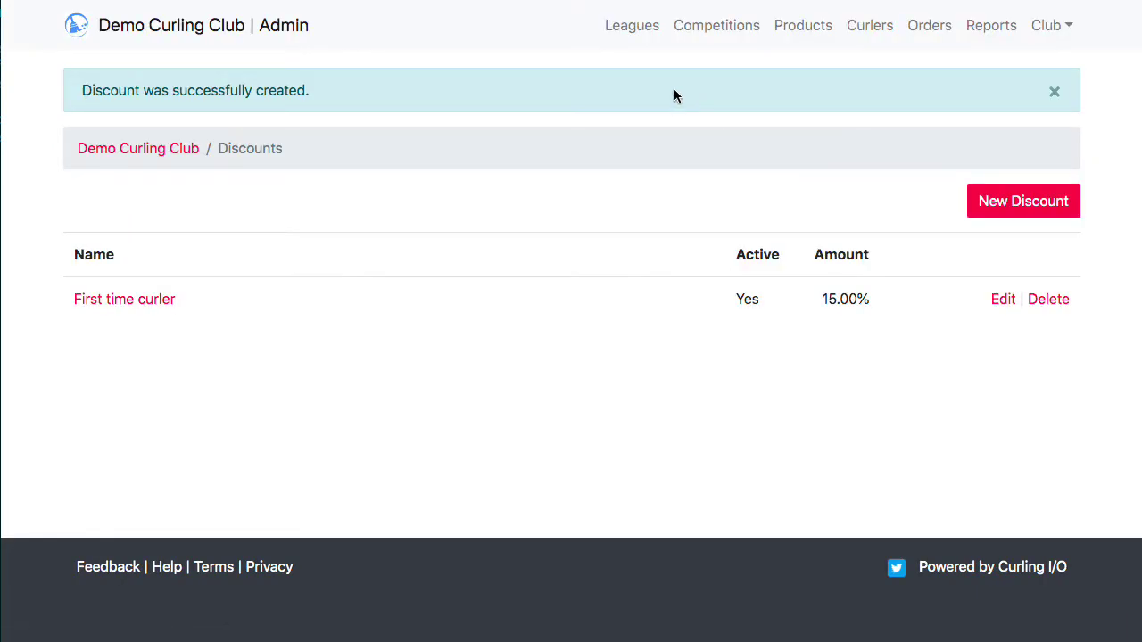
- Open the Monday Night Open league for editing and add the "First time curler?" custom field to its registration
click(640, 29)
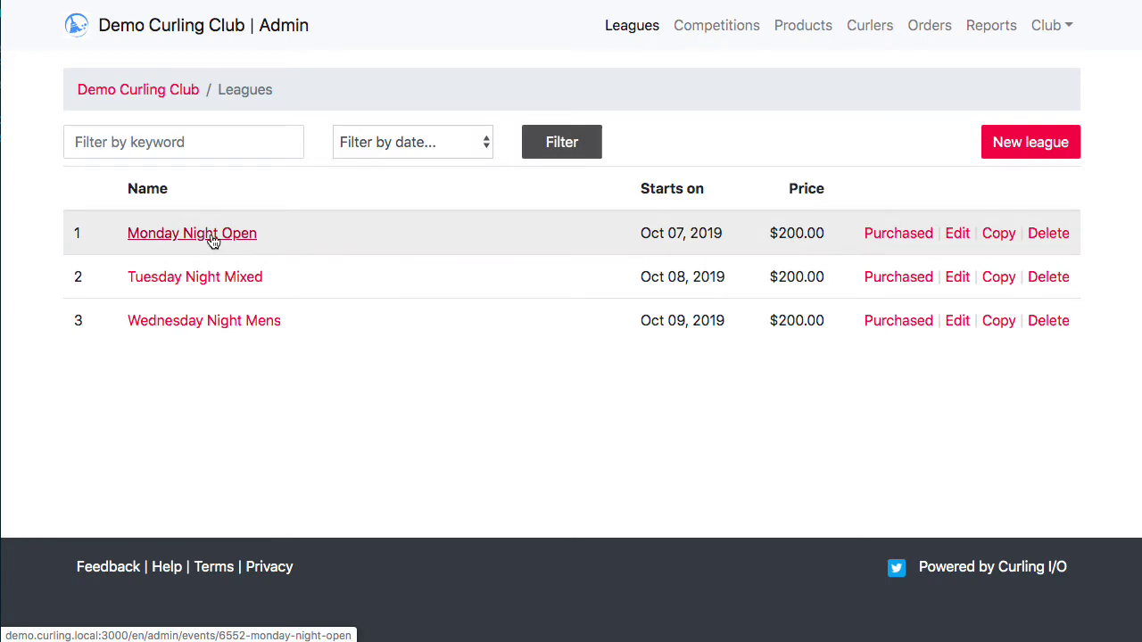
click(957, 233)
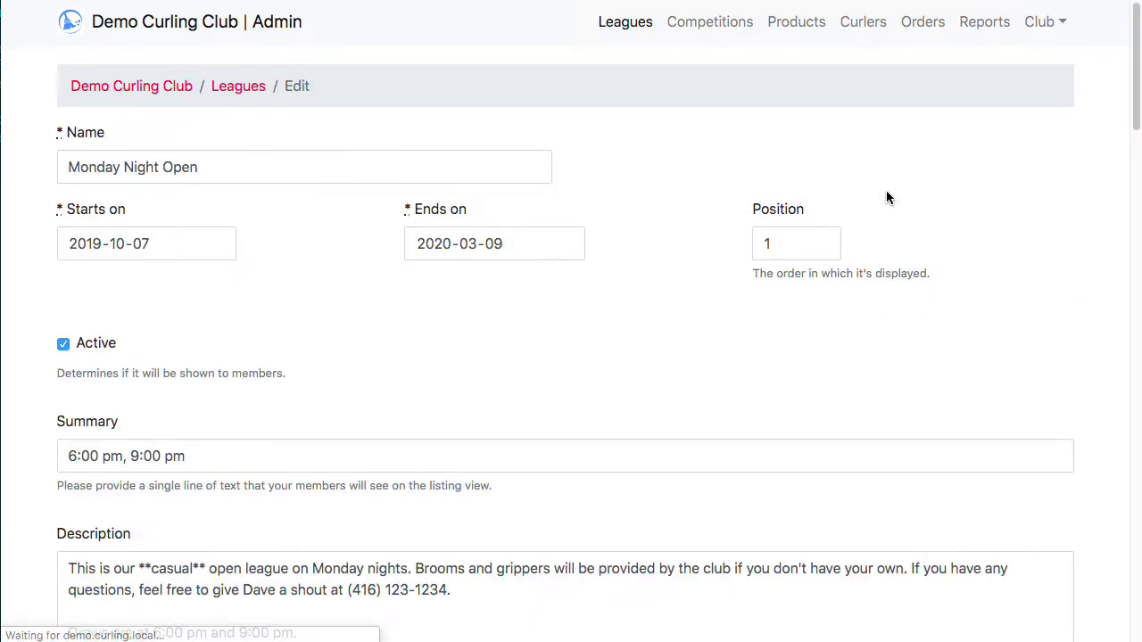
scroll(886, 197, down, 20)
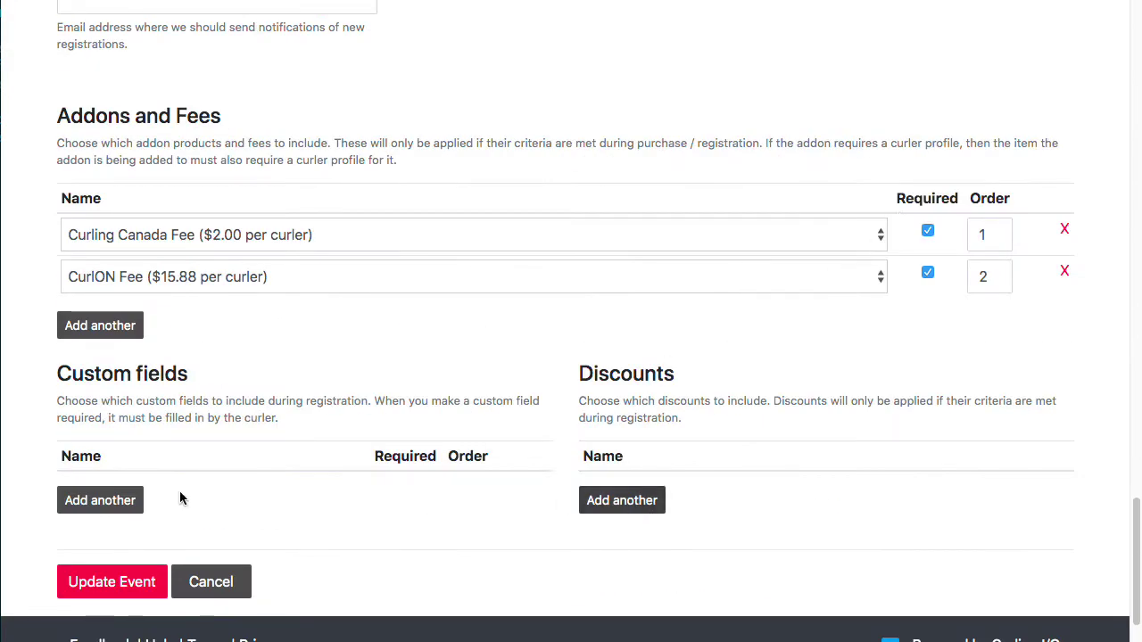
click(98, 501)
click(148, 496)
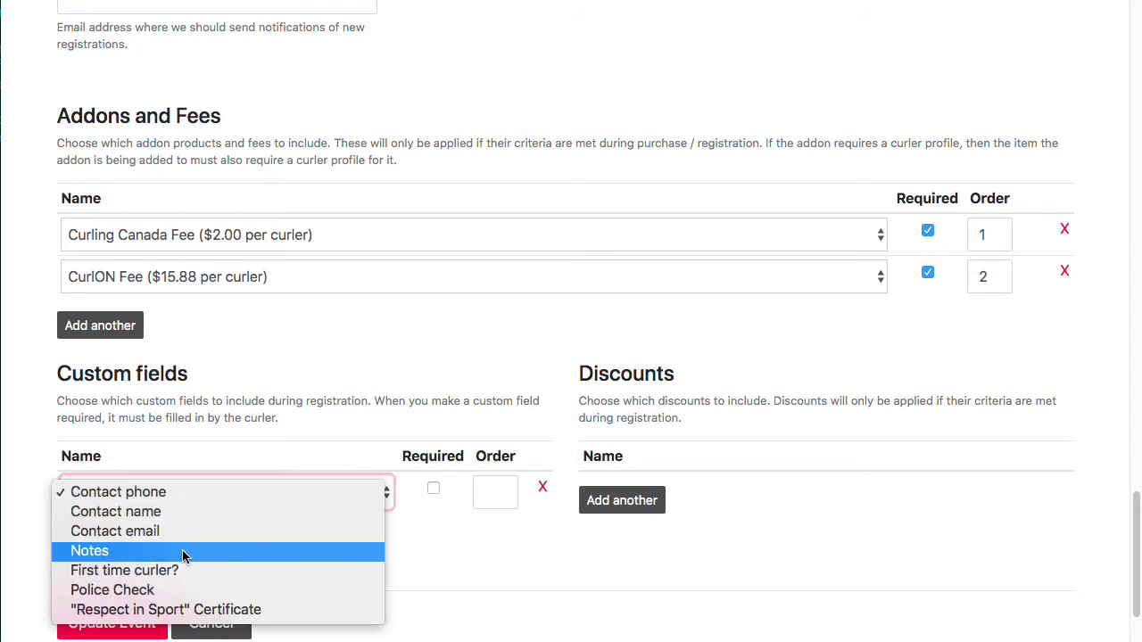
click(300, 562)
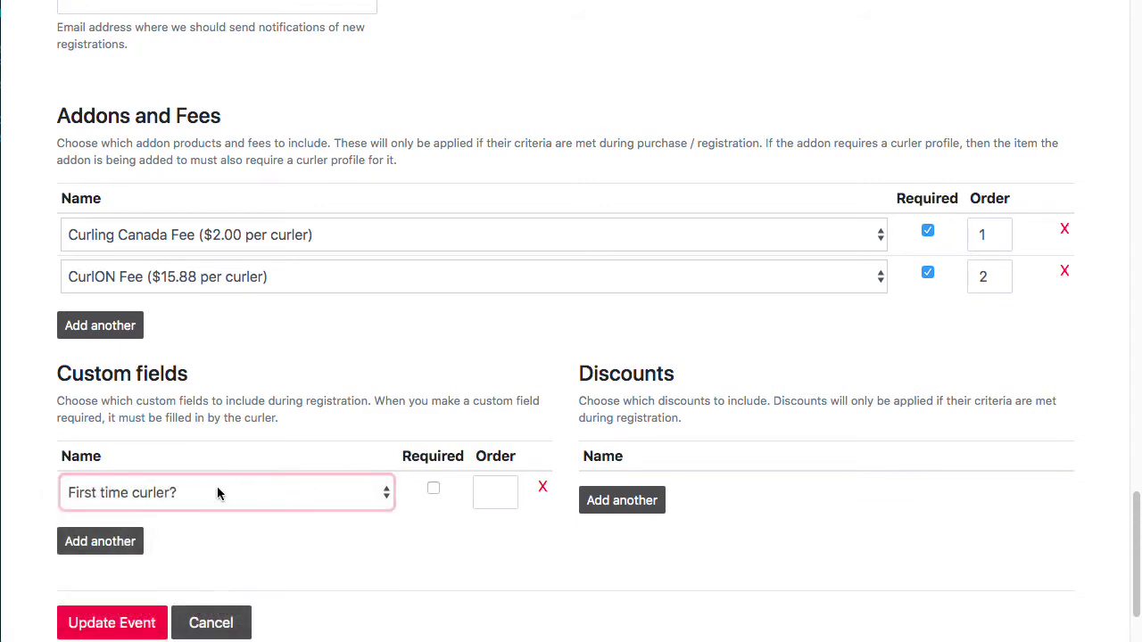
click(473, 548)
scroll(831, 352, down, 3)
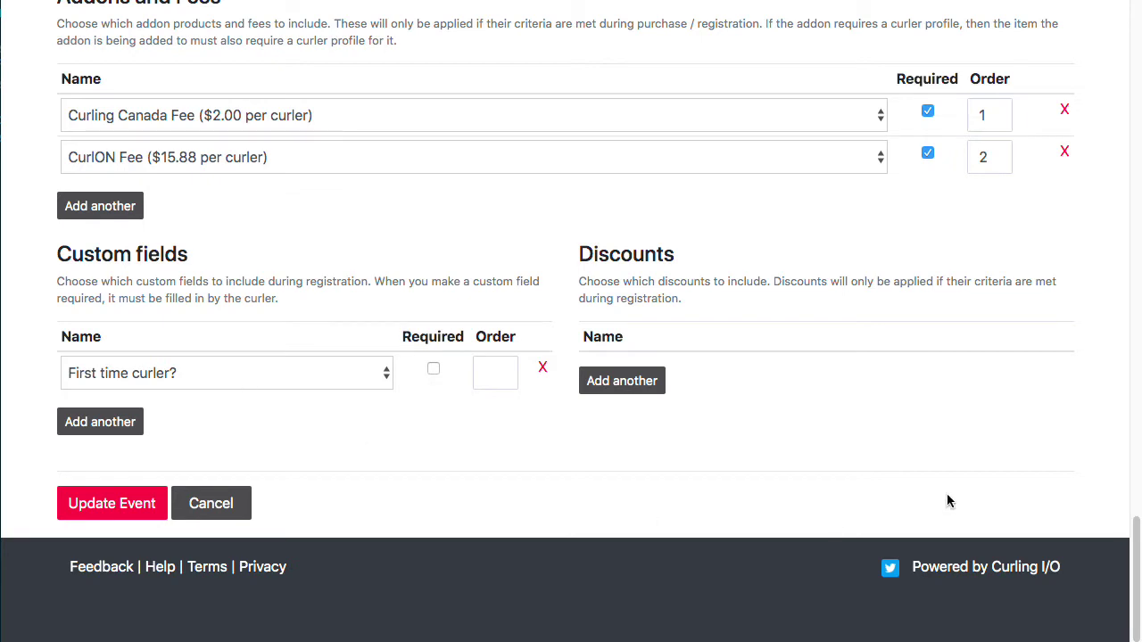
- Add the First time curler discount to the Monday Night Open and update the event
click(658, 382)
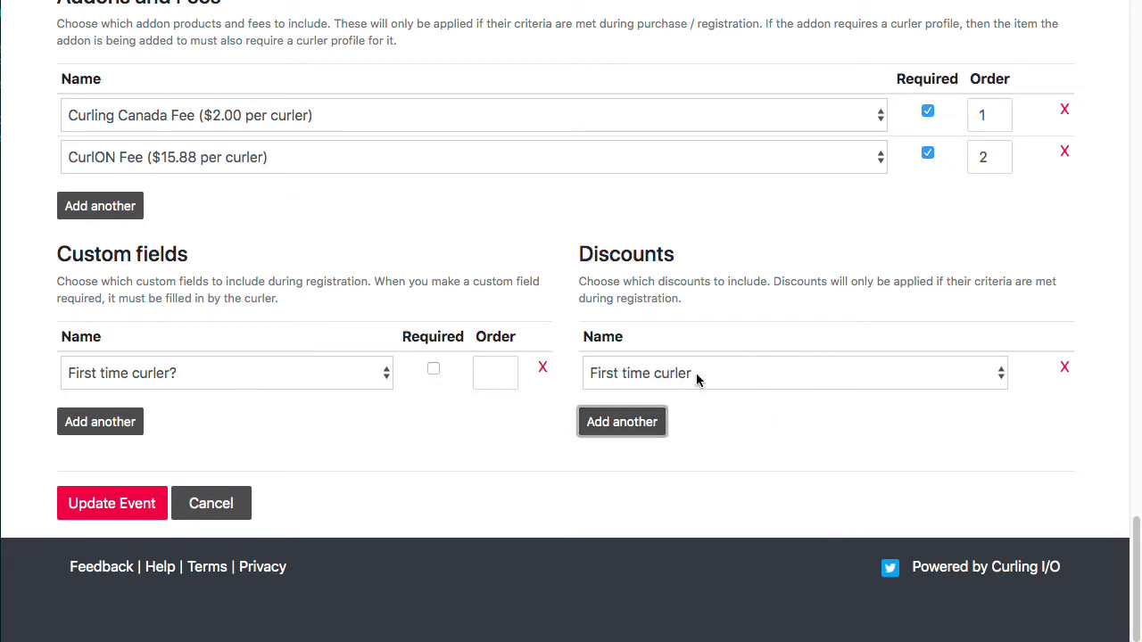
click(114, 496)
click(114, 496)
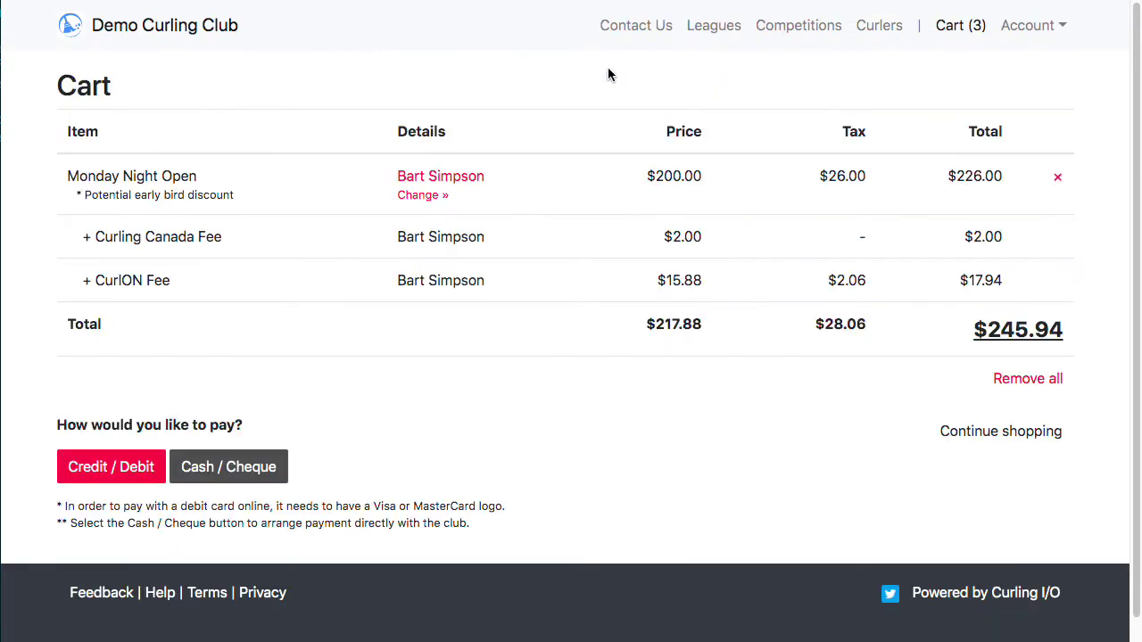
- On the public site, remove all items from the cart and add the Monday Night Open to it
click(1030, 378)
click(725, 82)
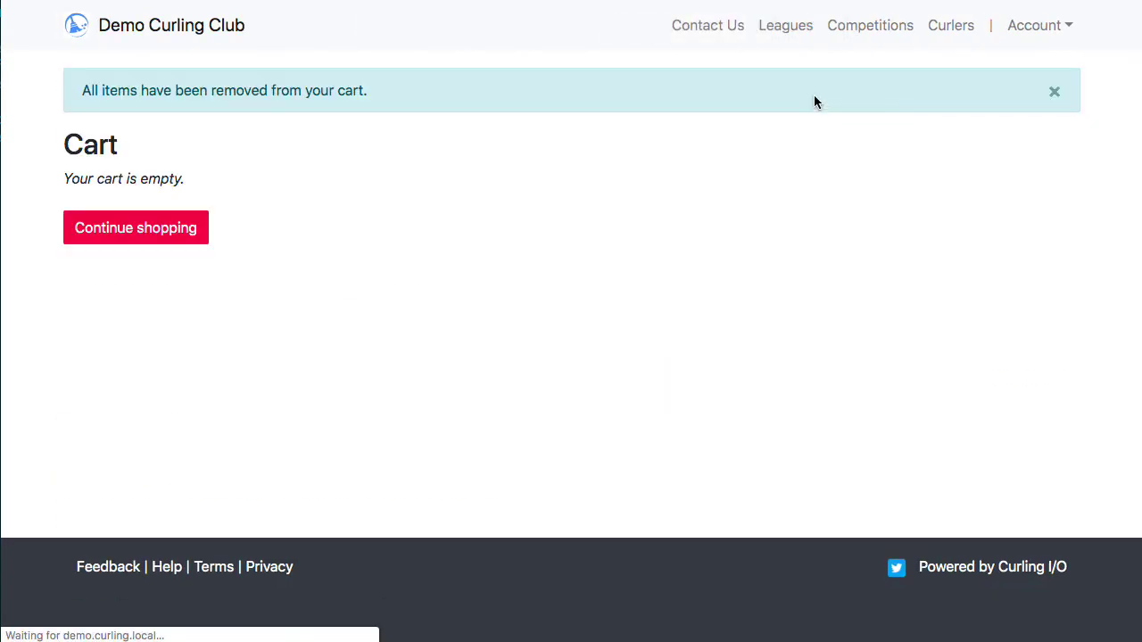
click(789, 29)
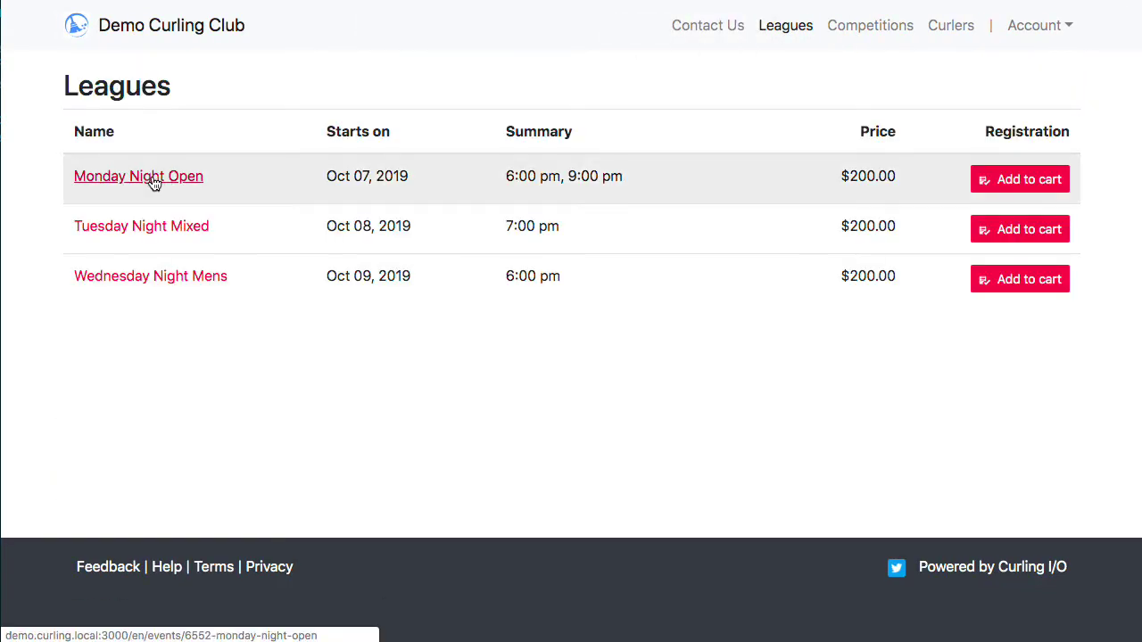
click(977, 179)
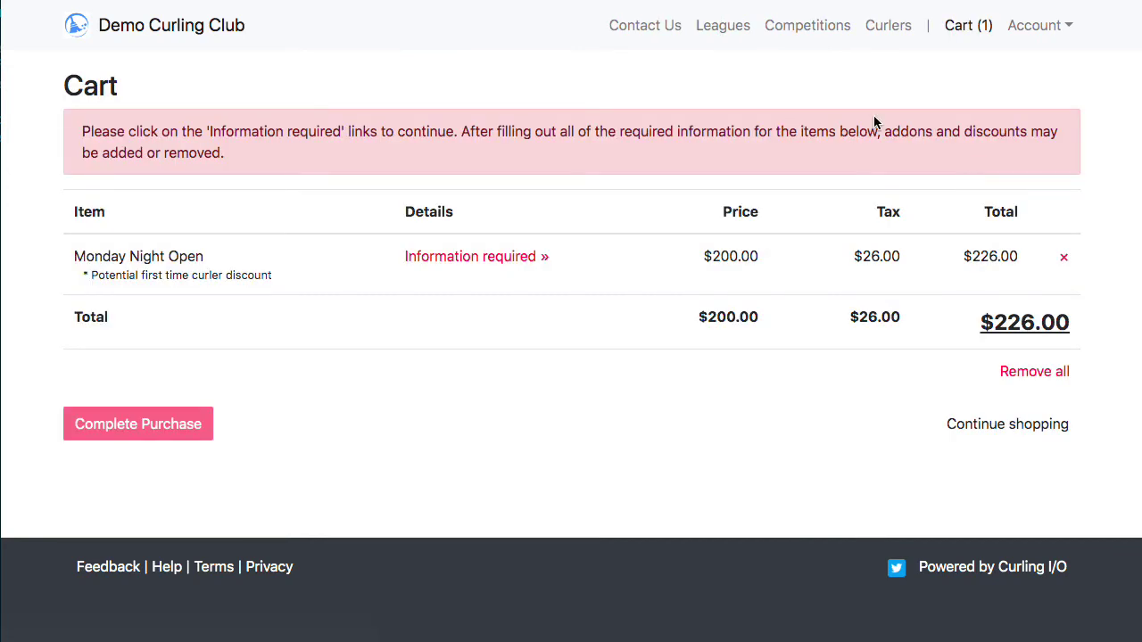
- Register the 17-year-old curler with team name "Team Simpson", mark them as a first time curler and save the registration
click(469, 256)
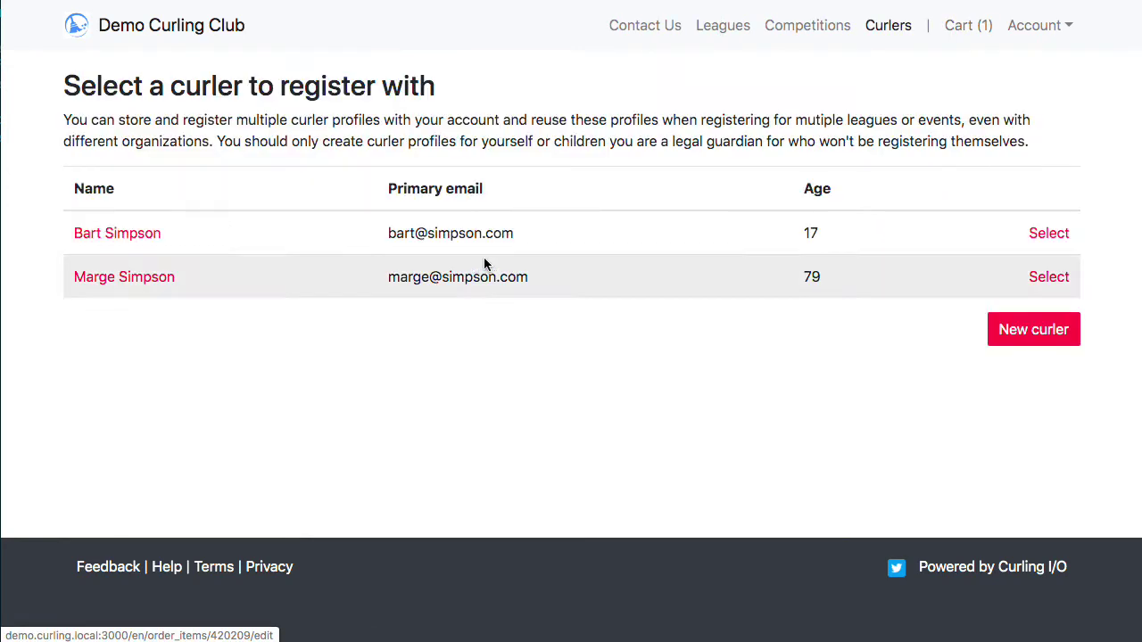
click(360, 218)
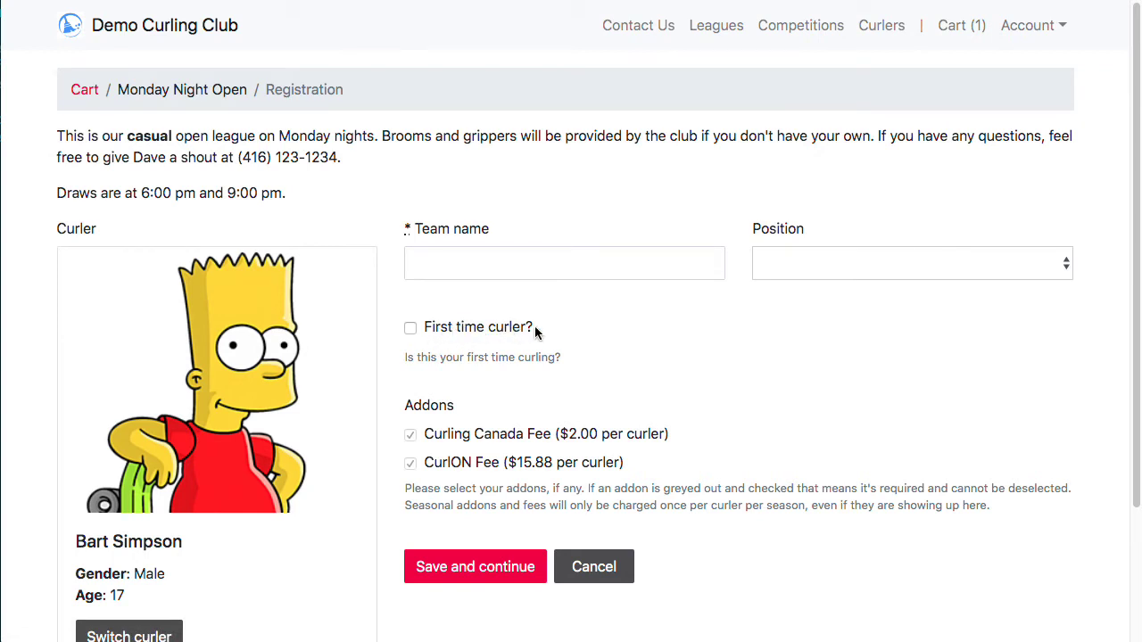
drag(419, 357, 562, 357)
click(601, 263)
click(496, 332)
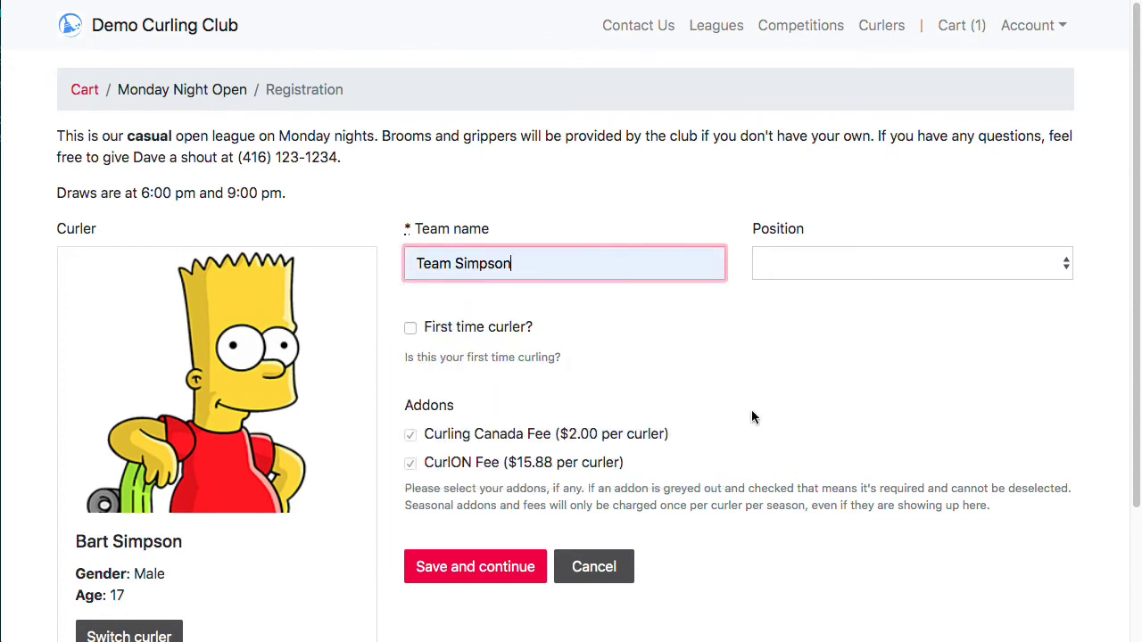
click(467, 328)
click(499, 569)
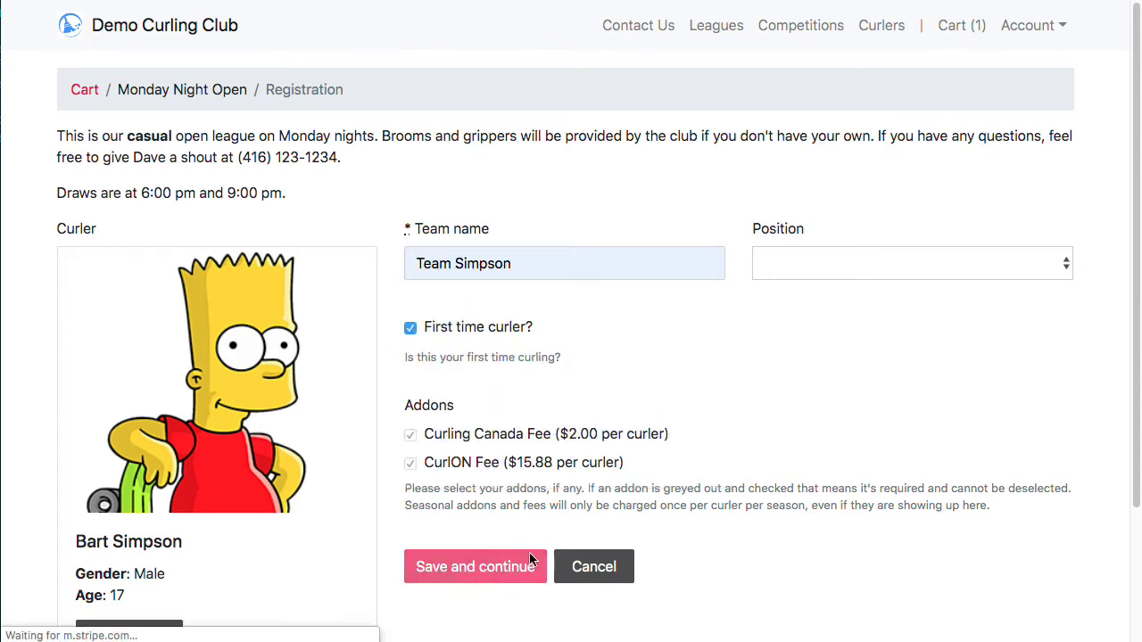
- Check which discount the cart applies to the Monday Night Open, reopen its registration, clear "First time curler?" and save
mouse_move(772, 241)
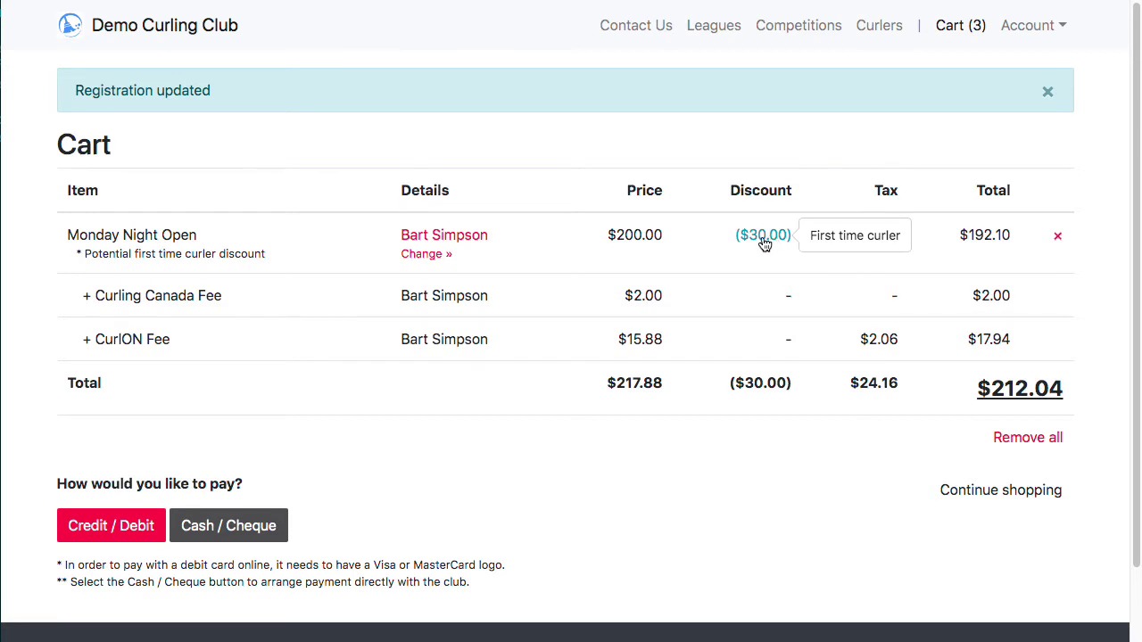
click(450, 258)
click(434, 328)
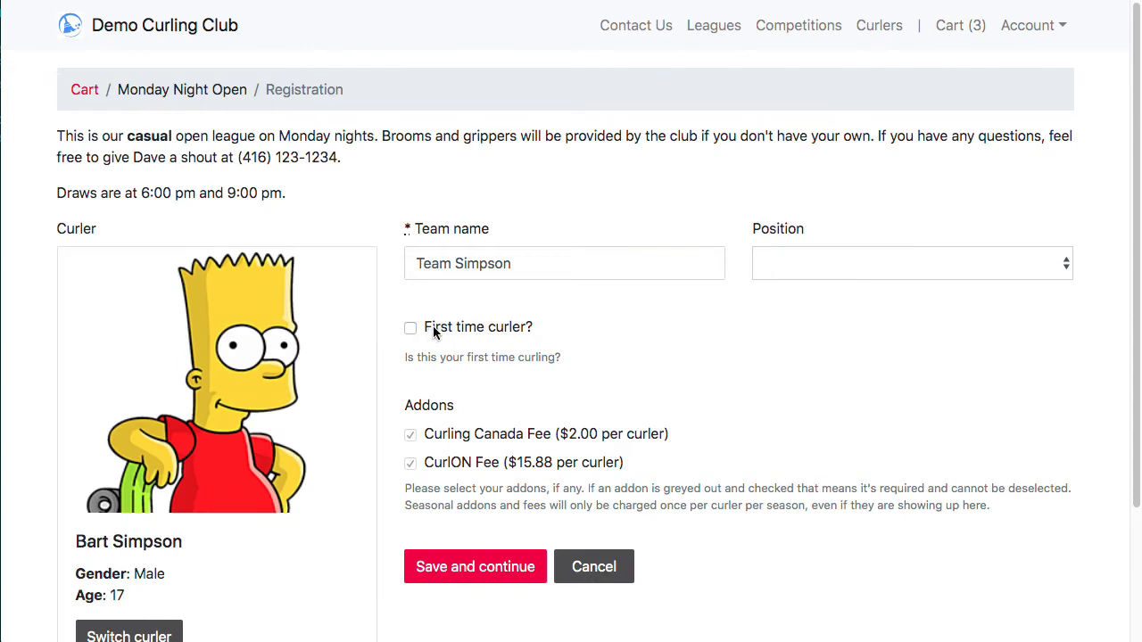
click(475, 569)
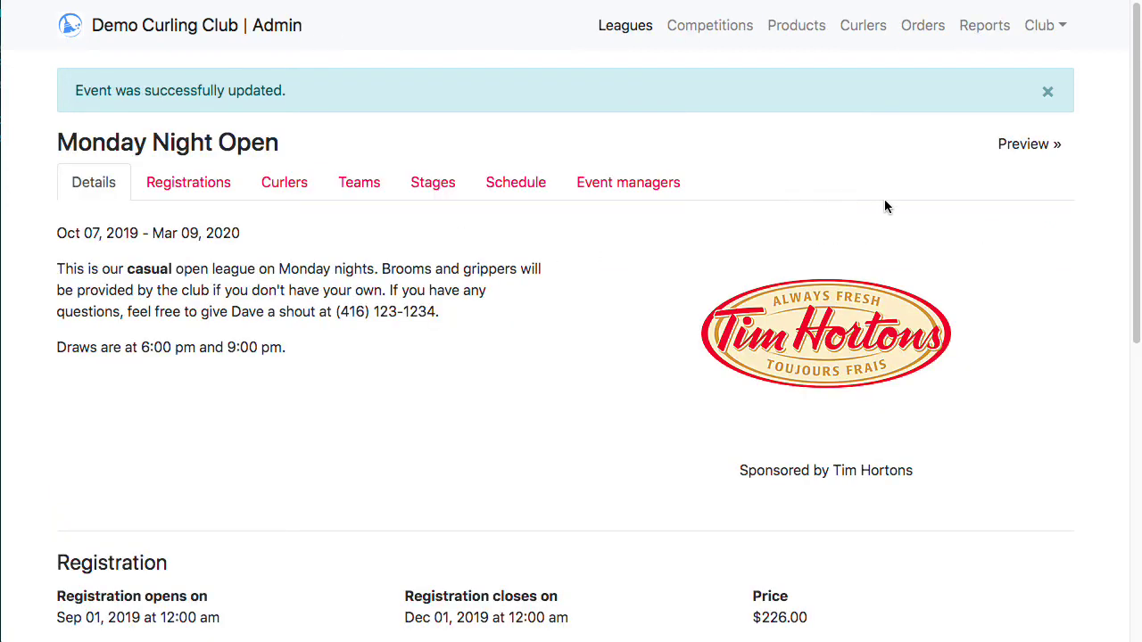
- Rename the club's First time curler discount to "Family" and set its percent to 50
click(1047, 91)
click(1044, 25)
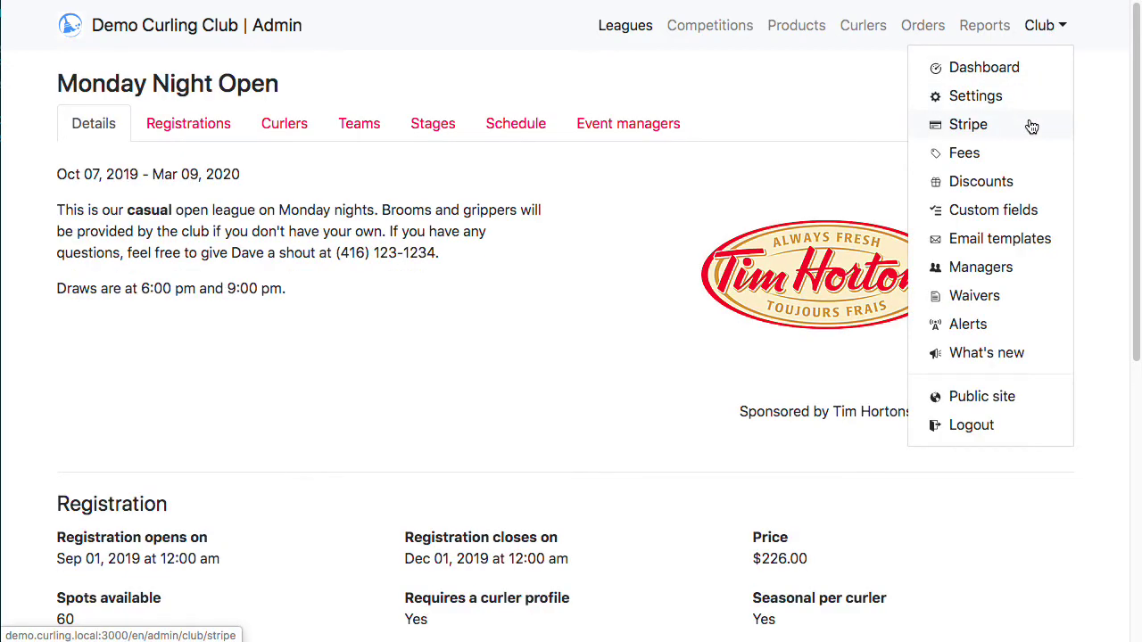
click(1011, 183)
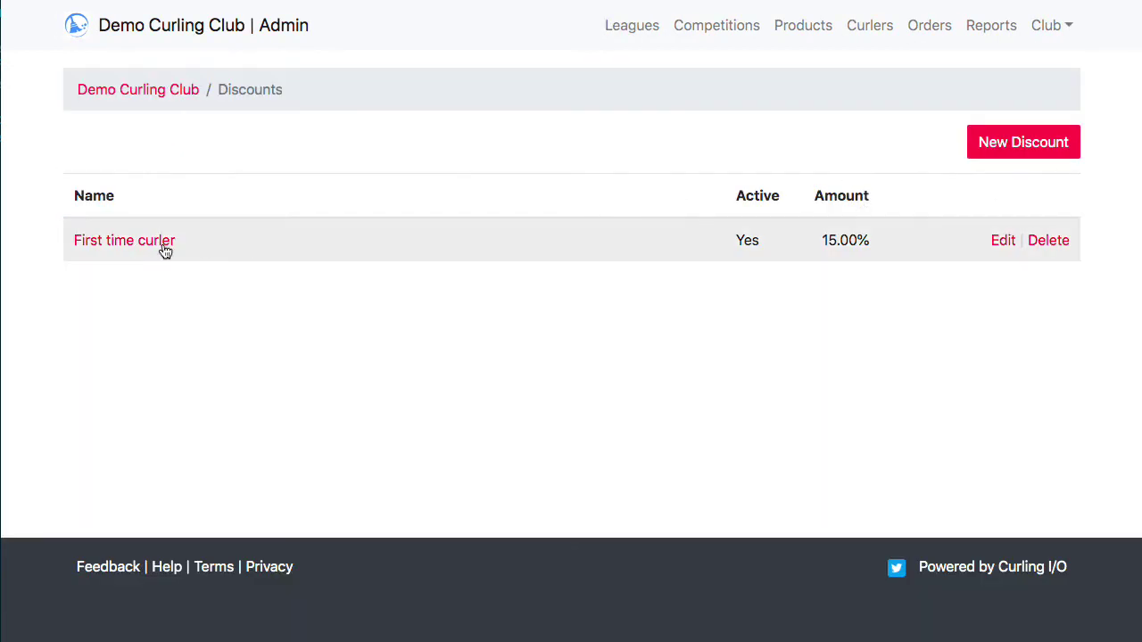
click(1003, 241)
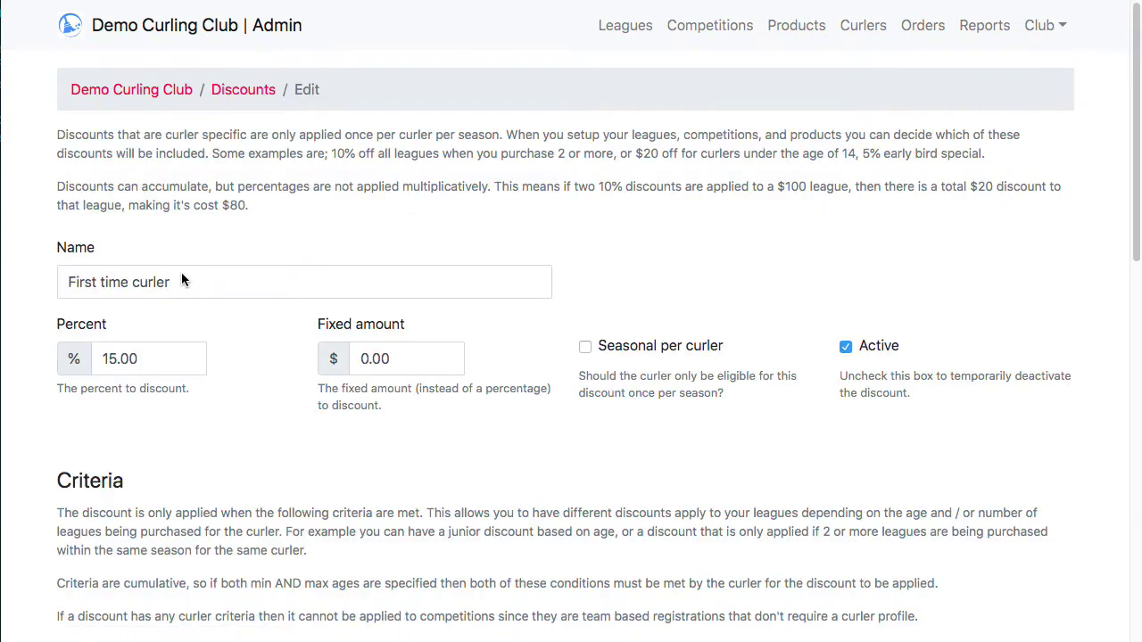
text(Coupon)
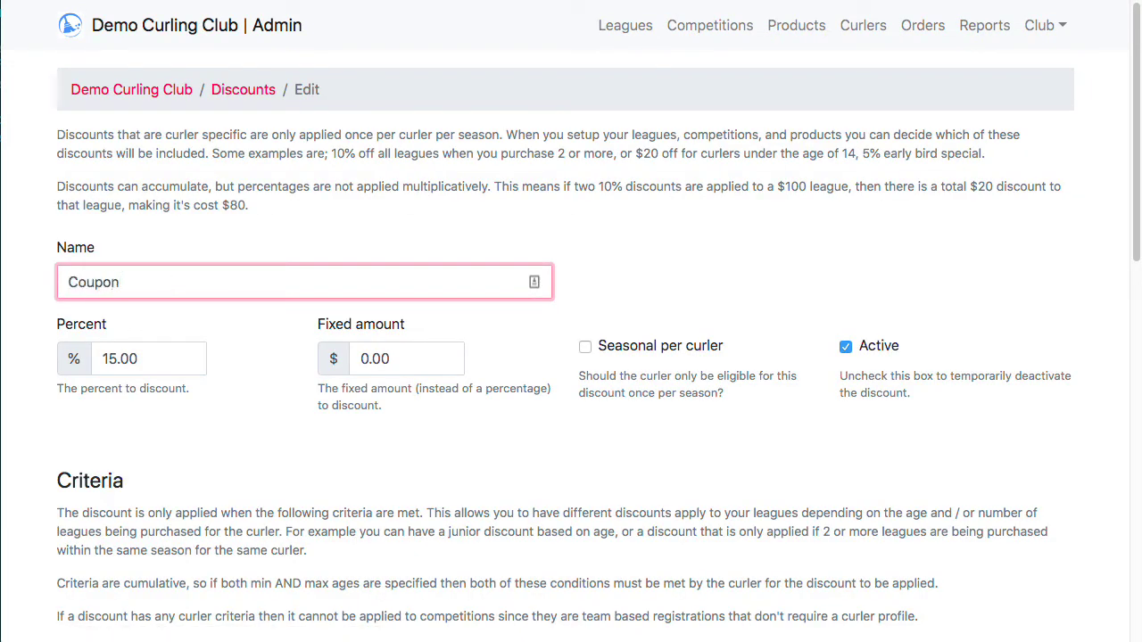
key(ctrl+a)
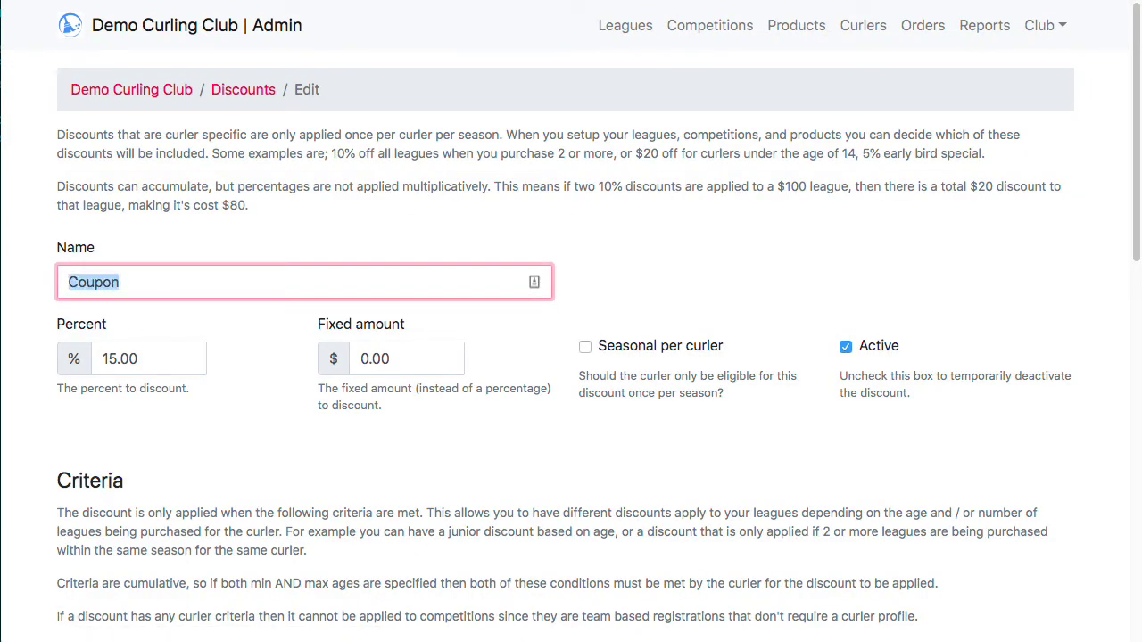
text(Family)
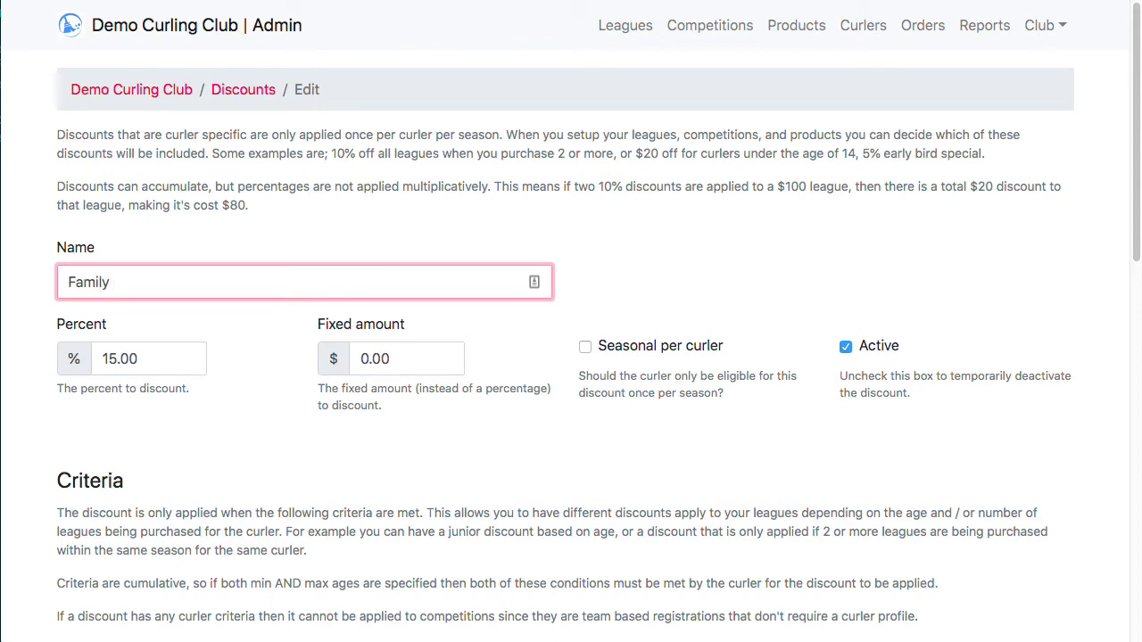
key(Tab)
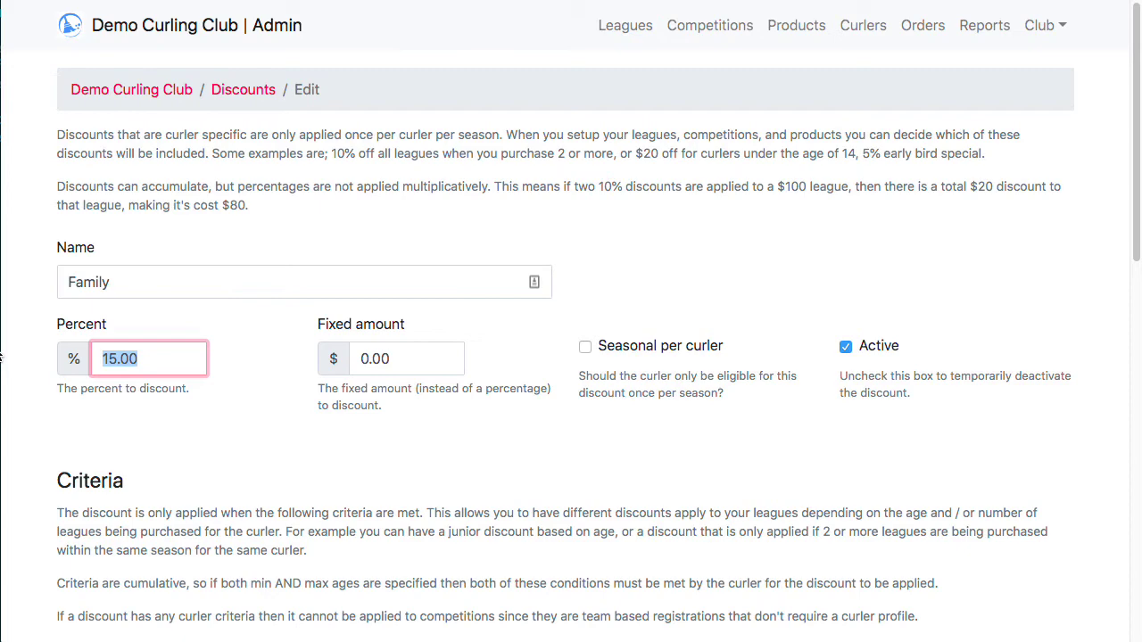
text(50)
- Check which custom fields the discount can match on, leave the selection as it is and update the discount
click(838, 468)
scroll(857, 473, down, 7)
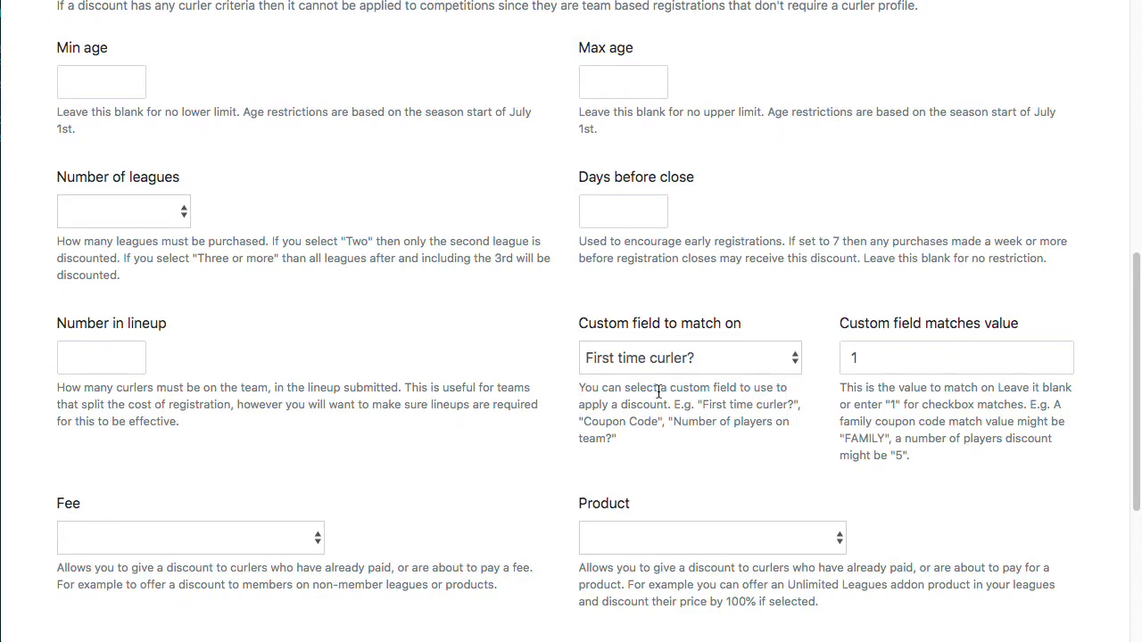
click(650, 358)
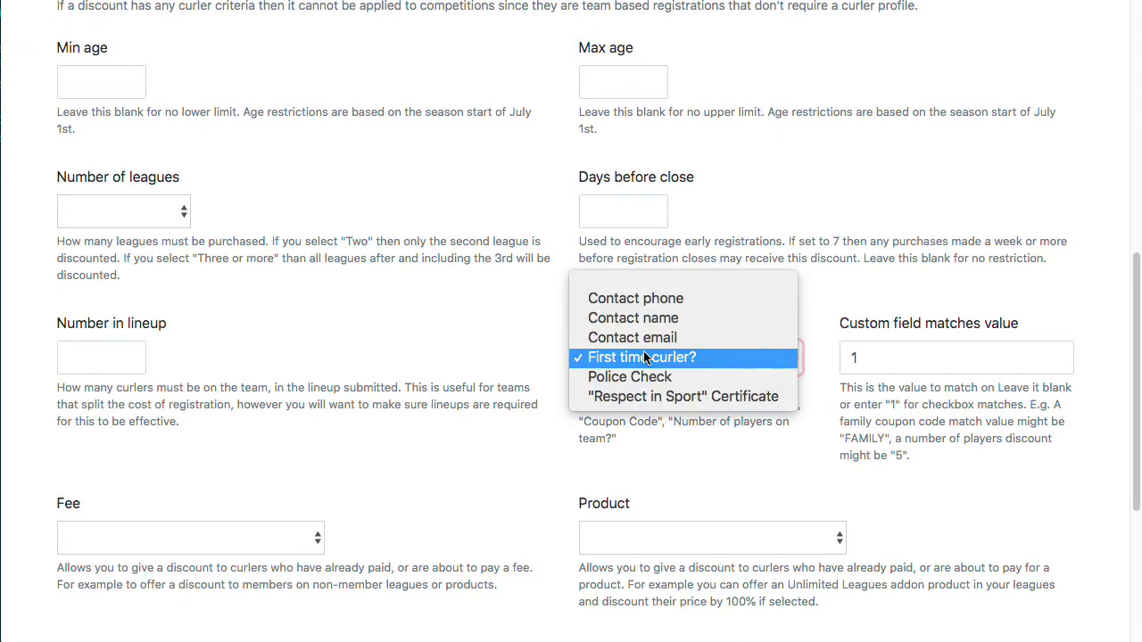
click(956, 256)
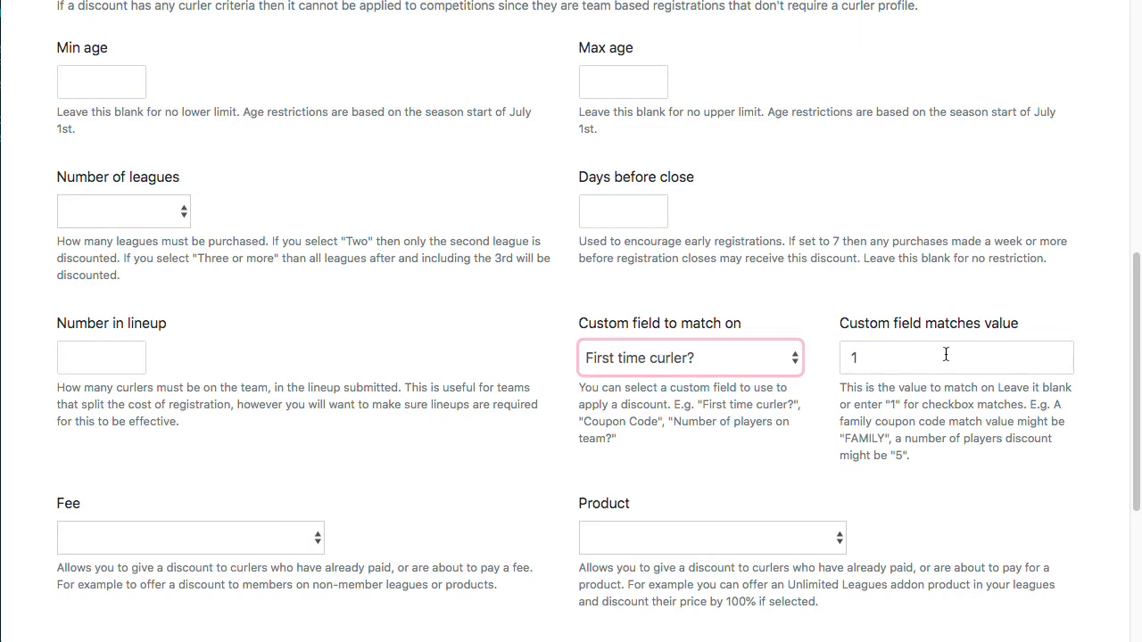
scroll(985, 403, down, 4)
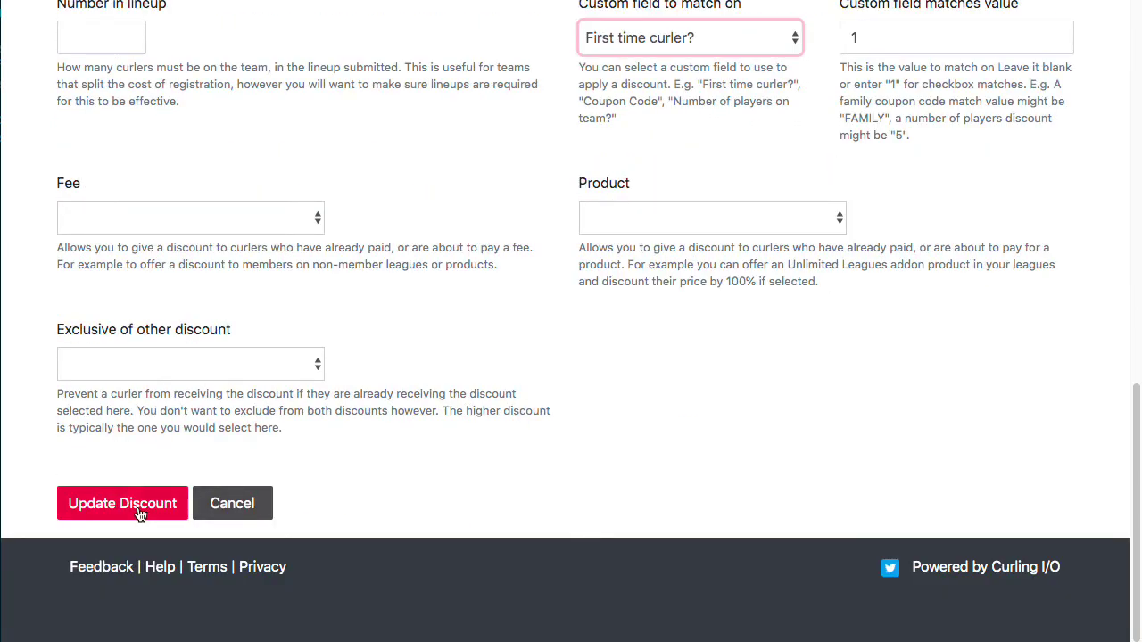
click(139, 505)
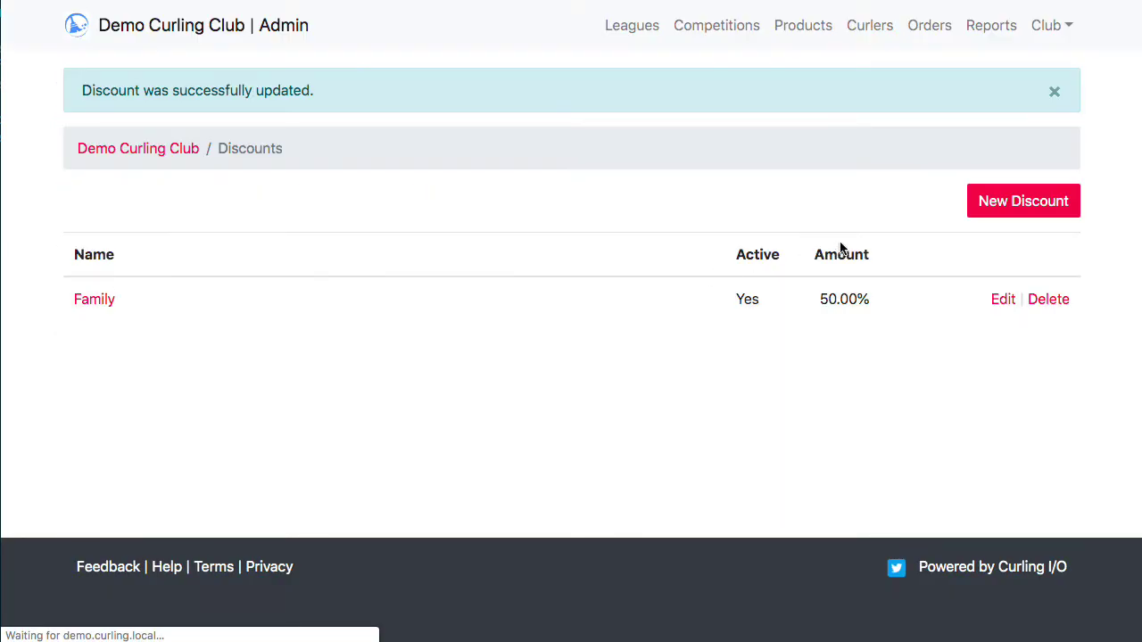
- Create a text box custom field named "Coupon Code" with the hint "Please enter any coupon codes you have"
click(1055, 87)
click(1067, 27)
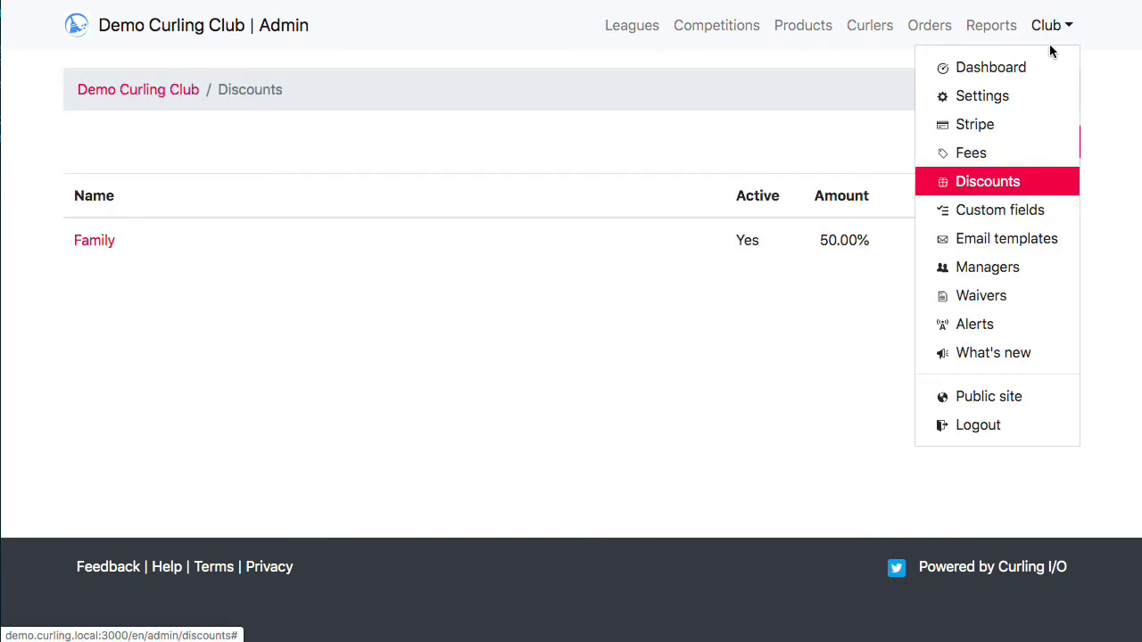
click(1026, 211)
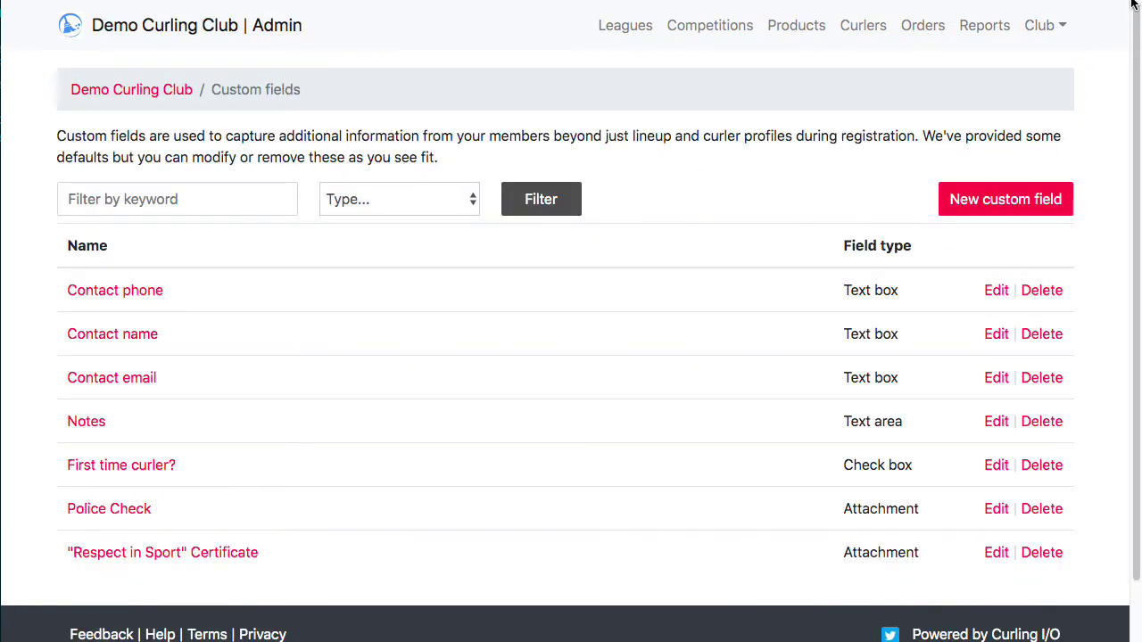
click(1042, 25)
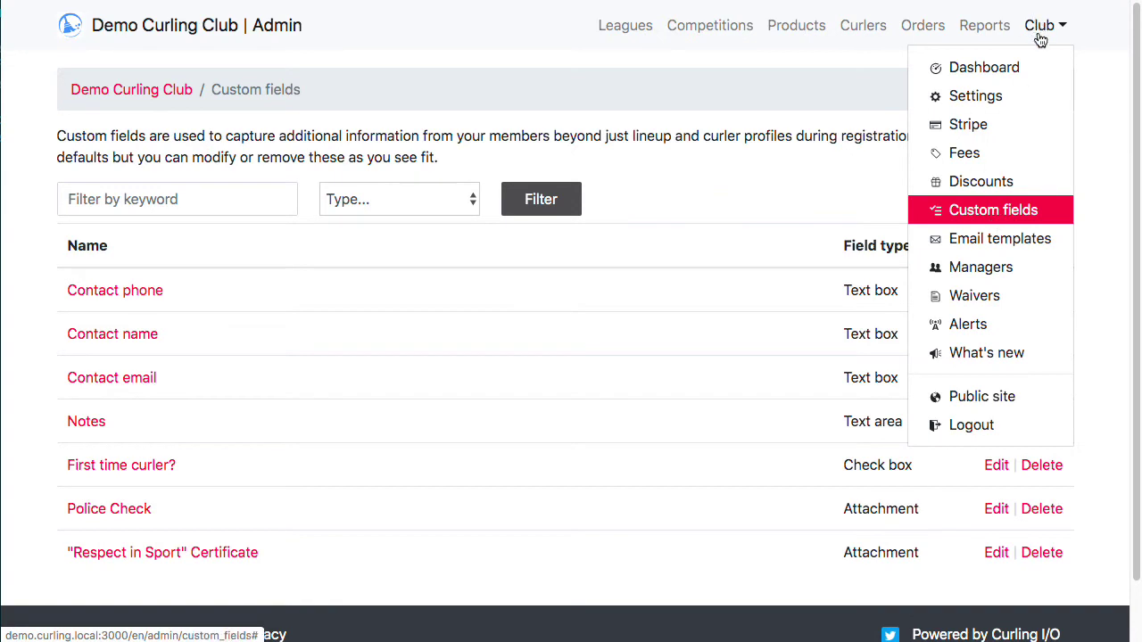
click(883, 183)
click(1001, 204)
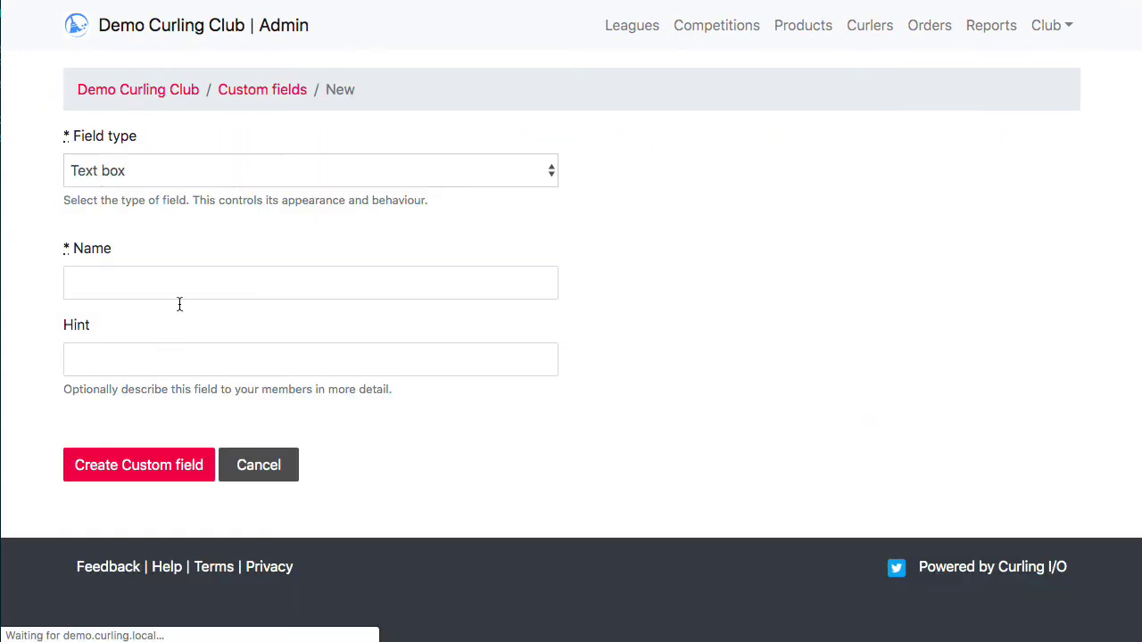
click(259, 285)
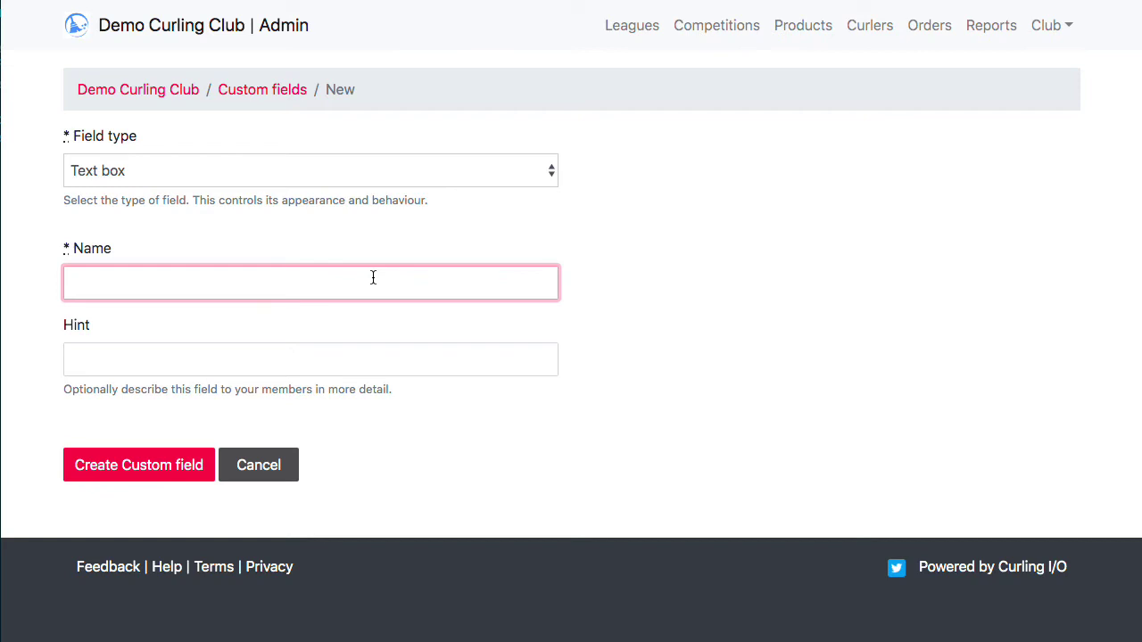
text(Coupon Code)
click(340, 356)
text(Pleas)
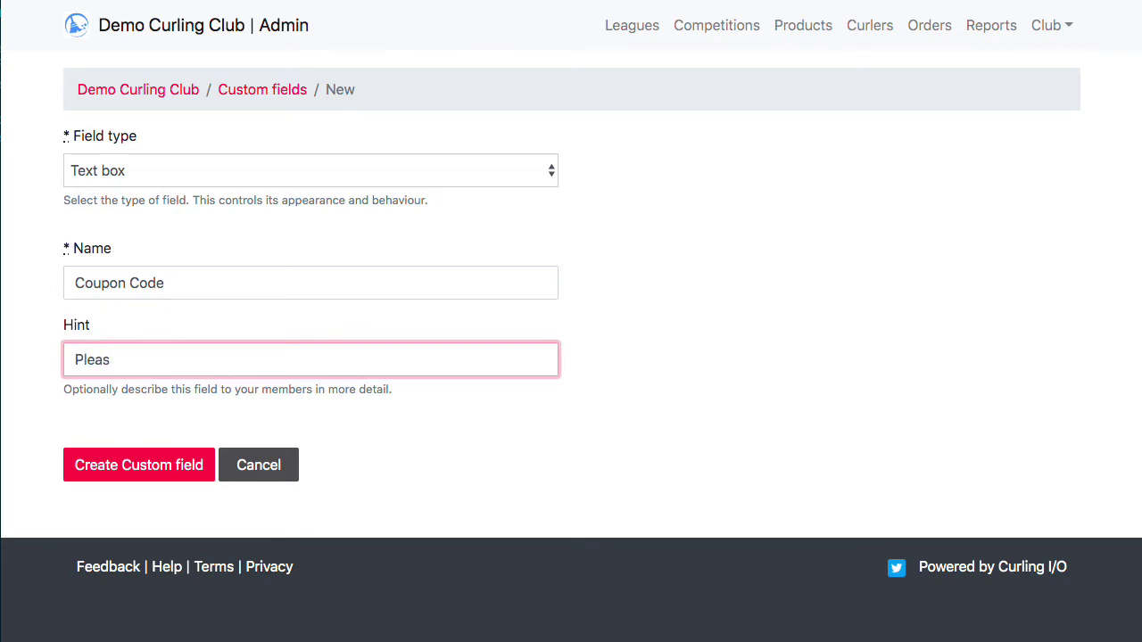
text(e enter any coupon code)
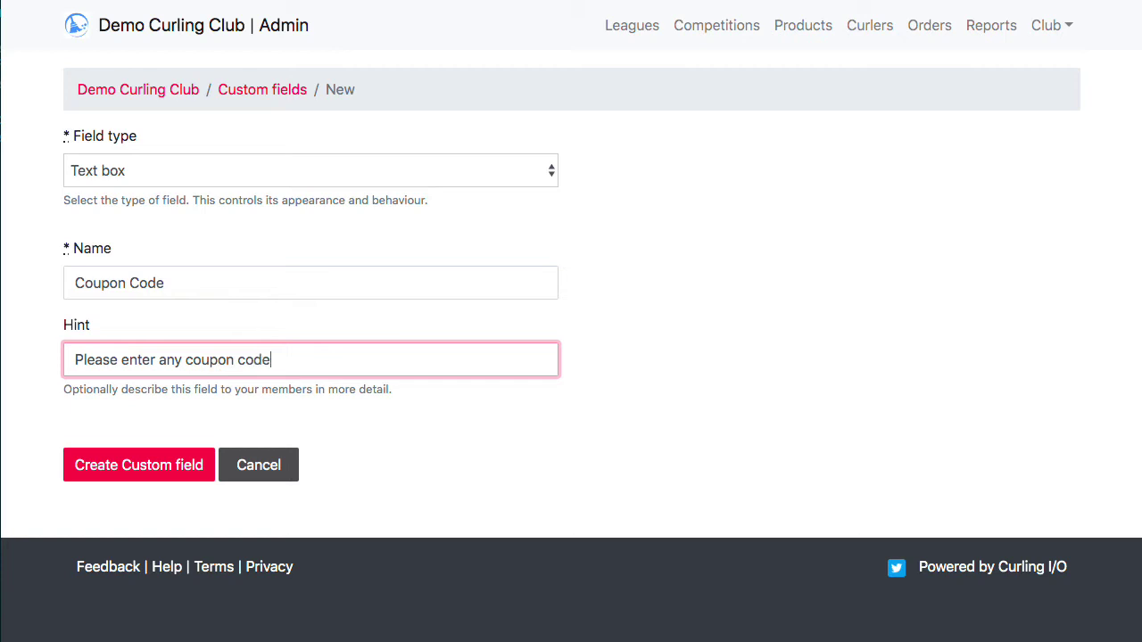
text(s you have)
click(169, 456)
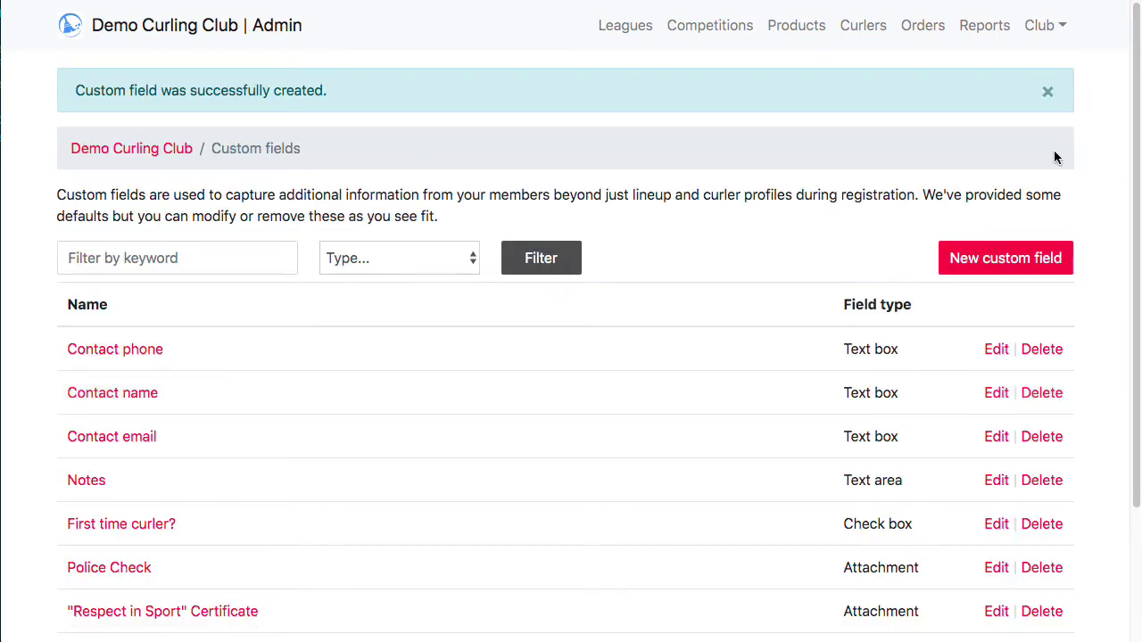
- Edit the Family discount so that its custom field to match on is Coupon Code
click(1050, 43)
click(1009, 182)
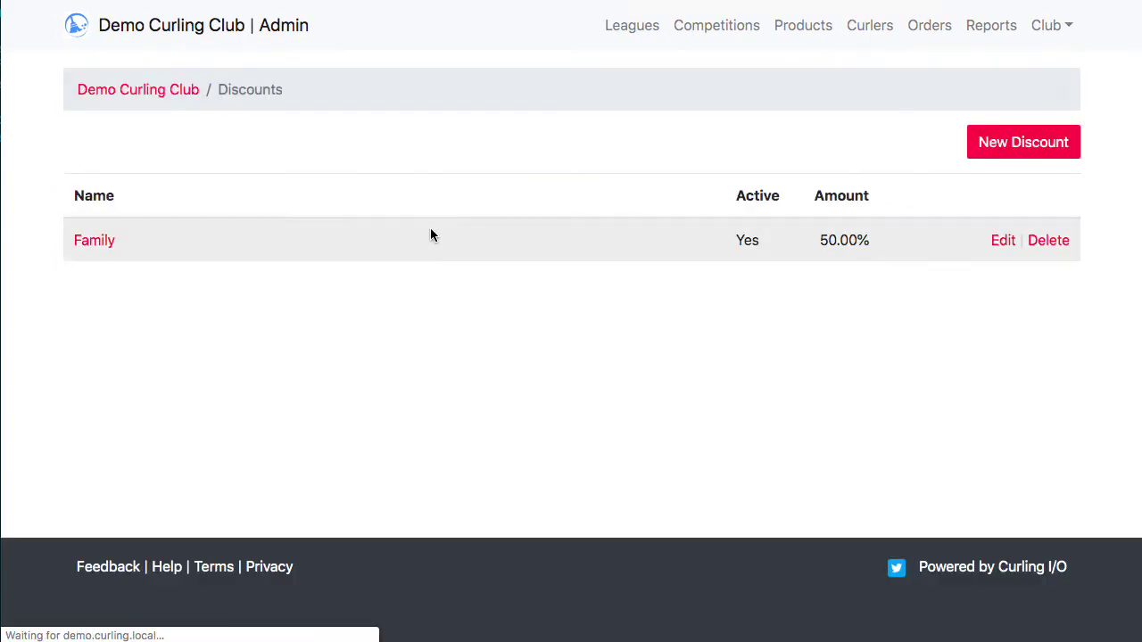
click(1004, 240)
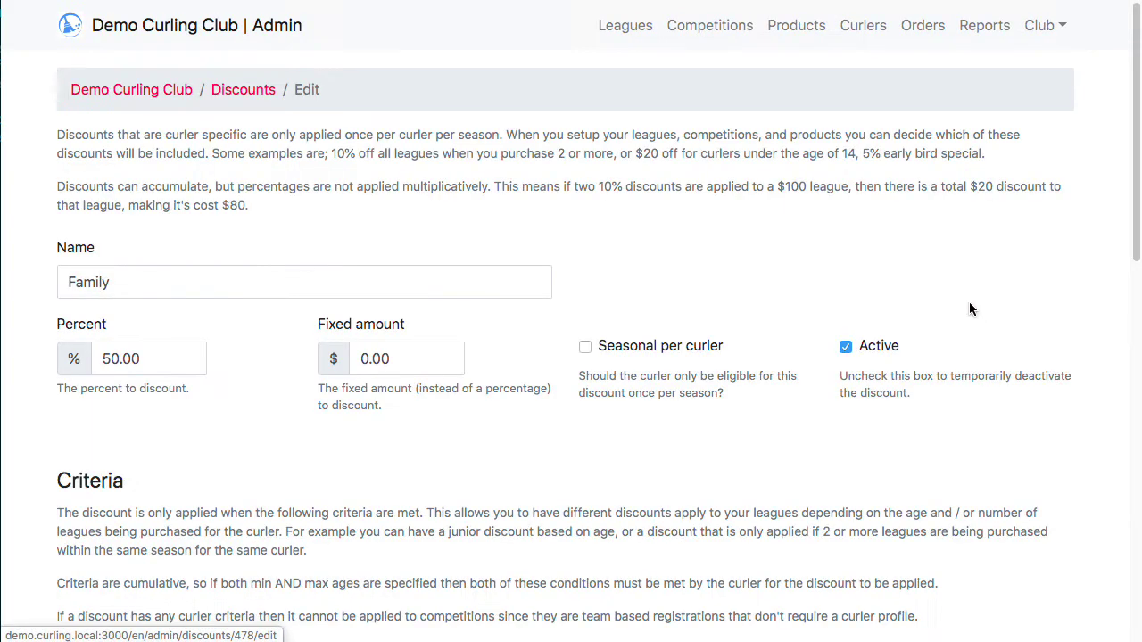
scroll(954, 294, down, 10)
click(676, 261)
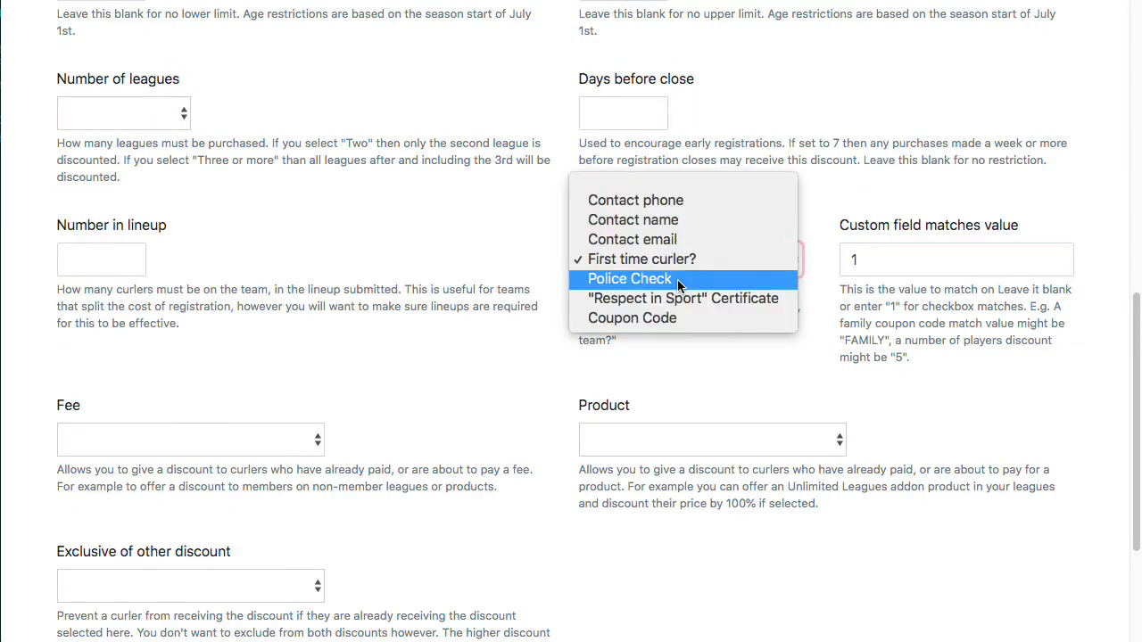
click(676, 318)
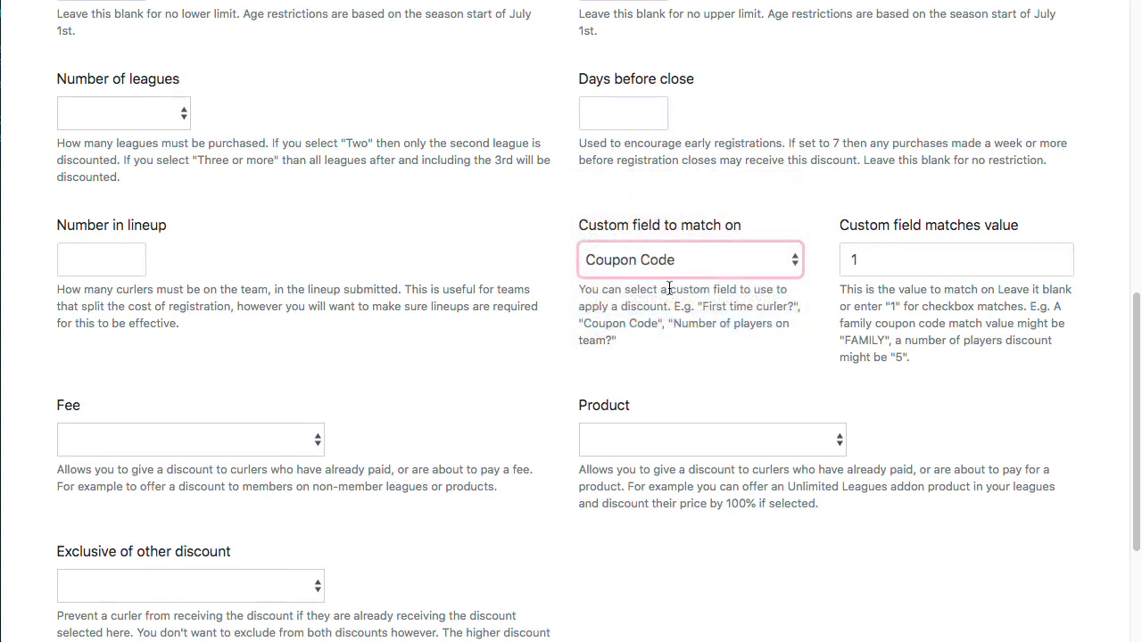
- Set the discount's custom field match value to "family" and update the discount
key(Tab)
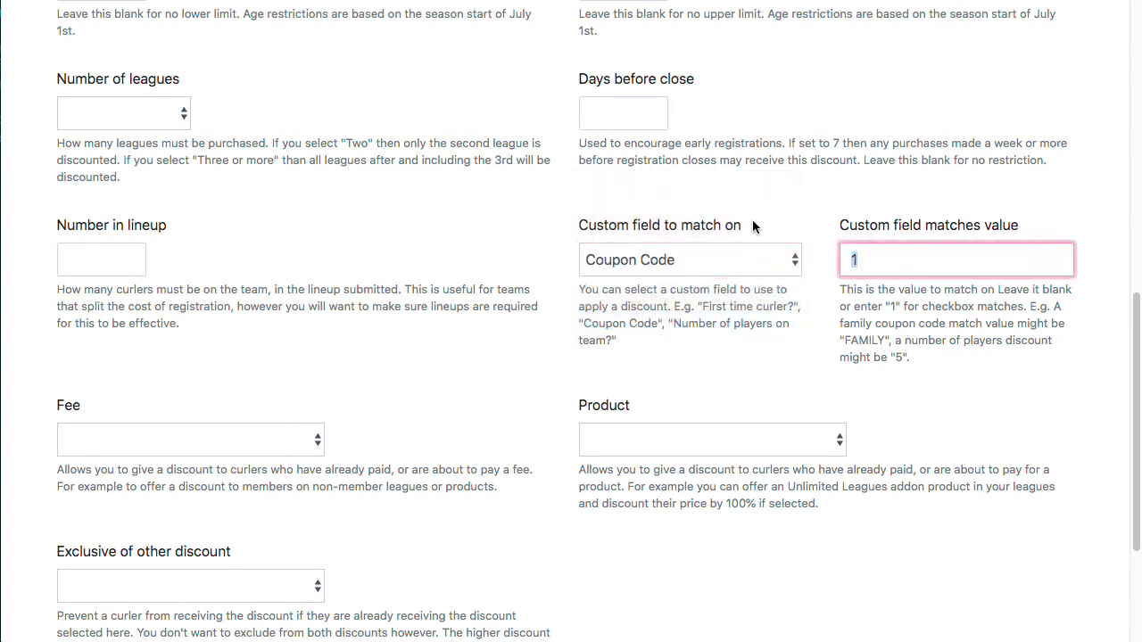
text(FAMILY)
click(902, 303)
double_click(921, 260)
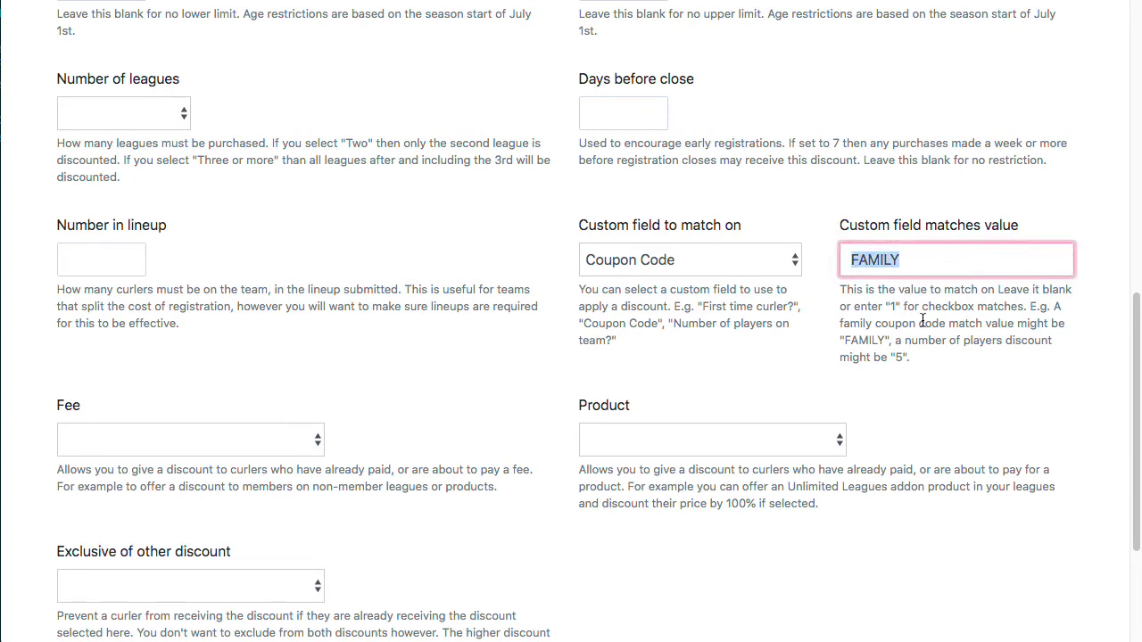
text(family)
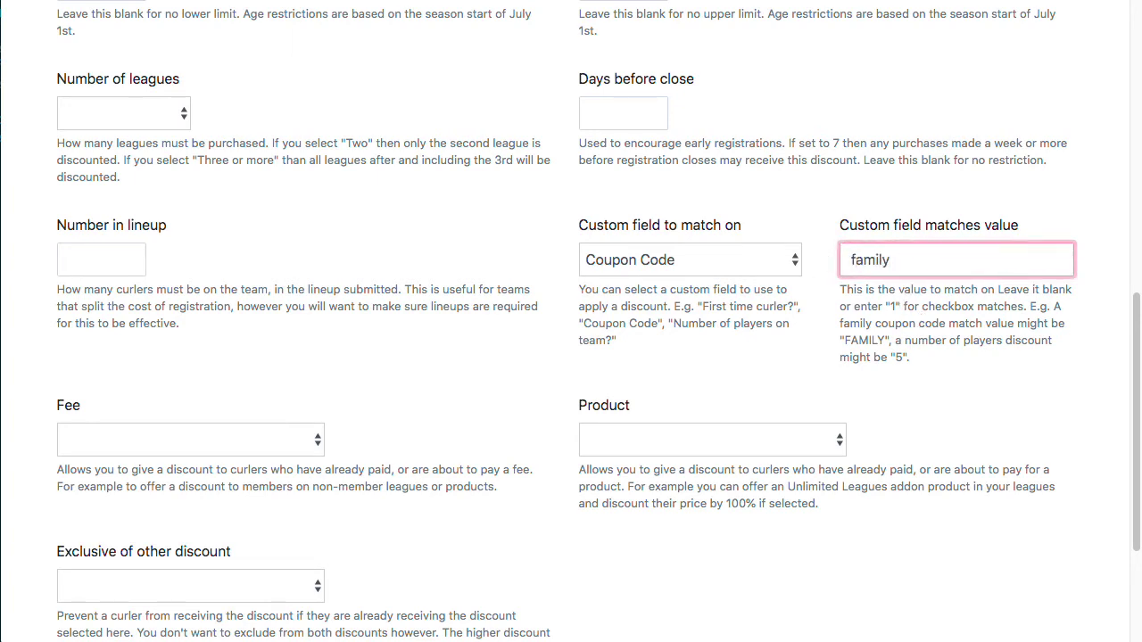
click(897, 400)
scroll(720, 357, down, 3)
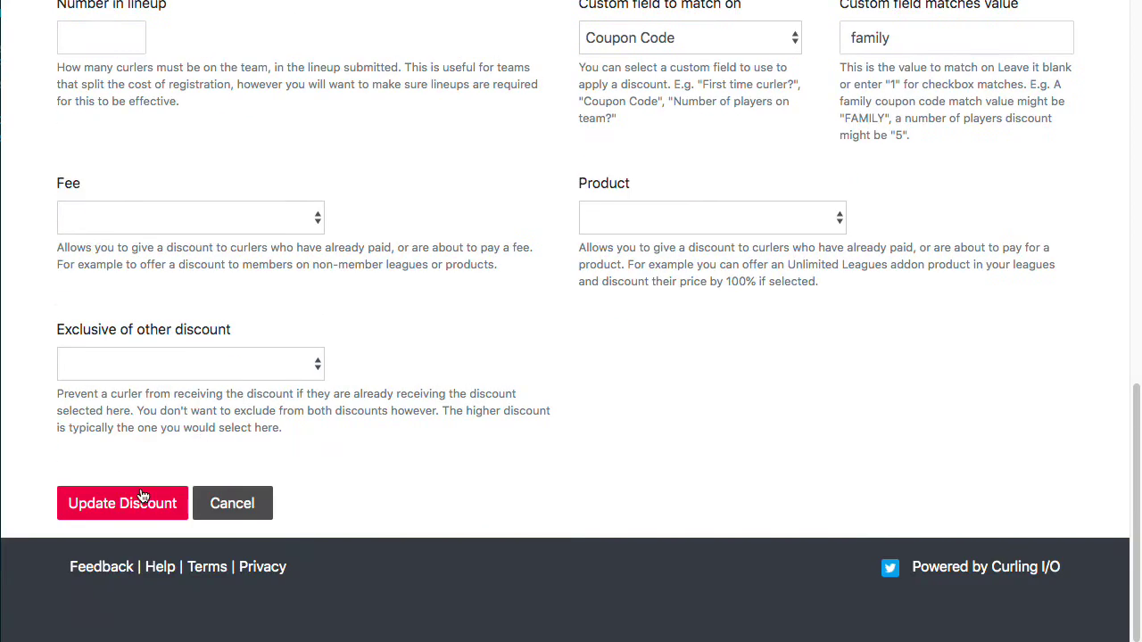
click(166, 505)
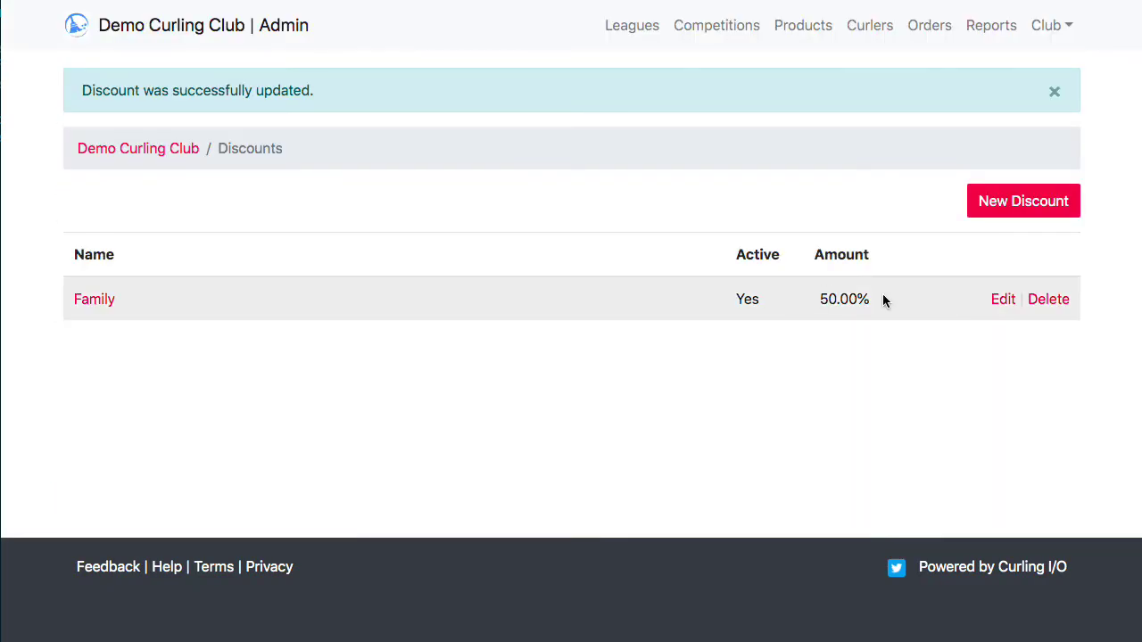
- Edit the Monday Night Open league and replace its First time curler? custom field with Coupon Code
click(625, 27)
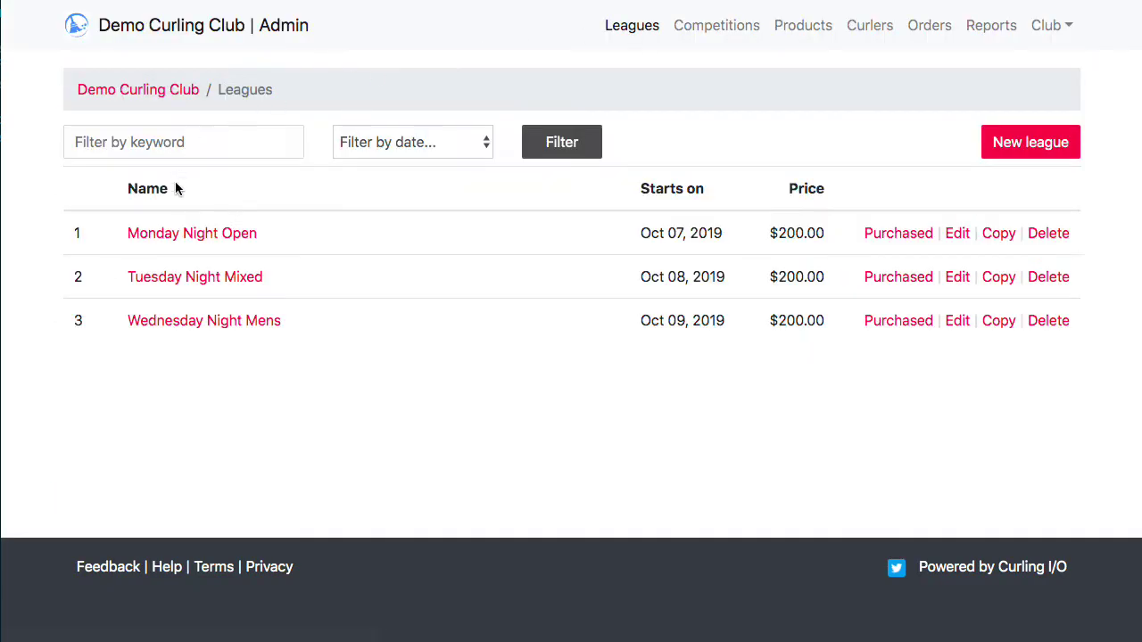
click(956, 234)
scroll(1055, 224, down, 10)
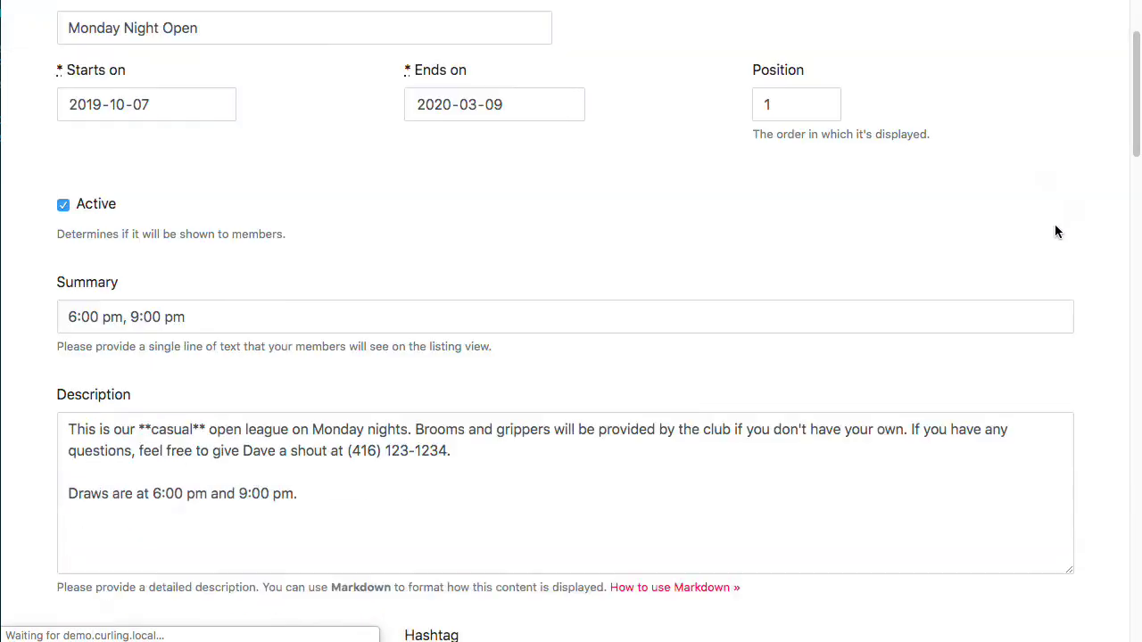
scroll(1067, 232, down, 10)
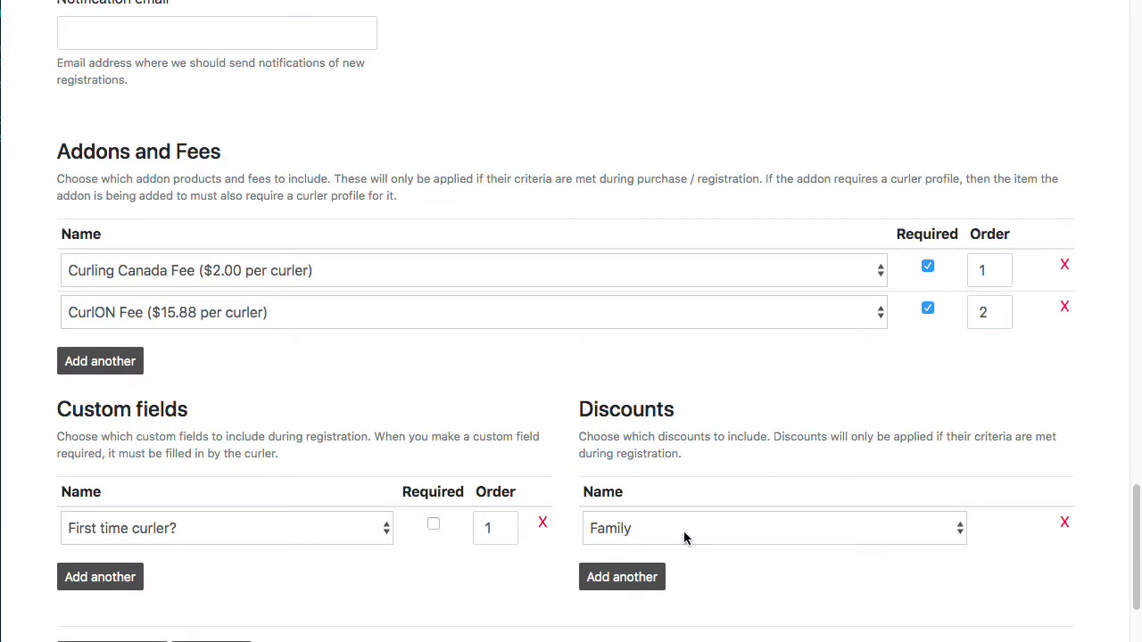
click(196, 531)
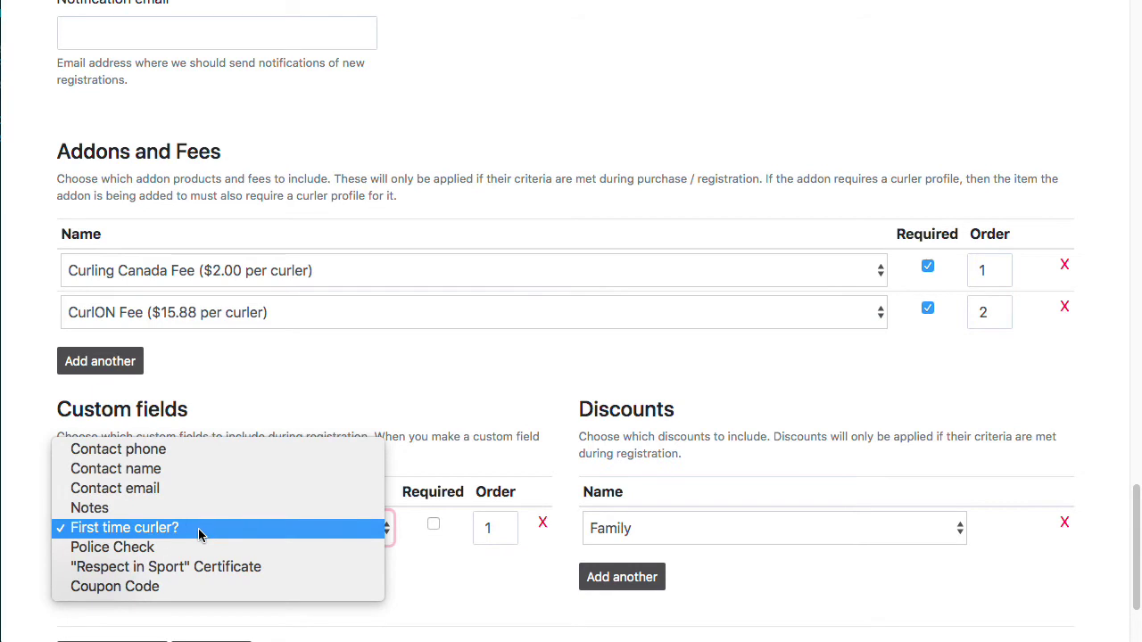
click(262, 528)
click(237, 531)
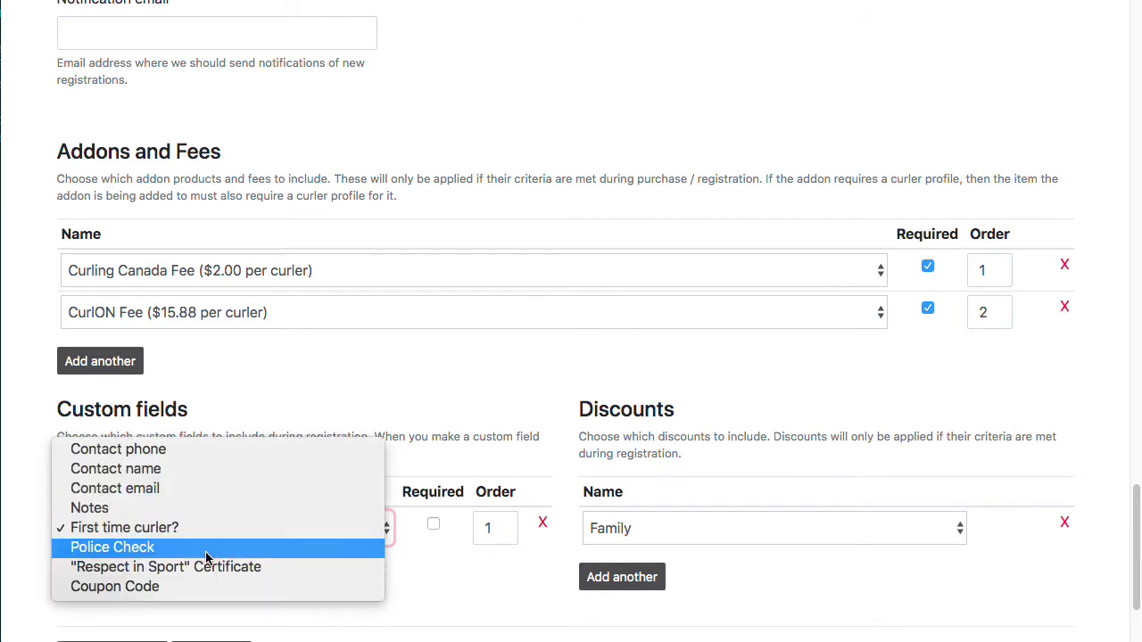
click(190, 587)
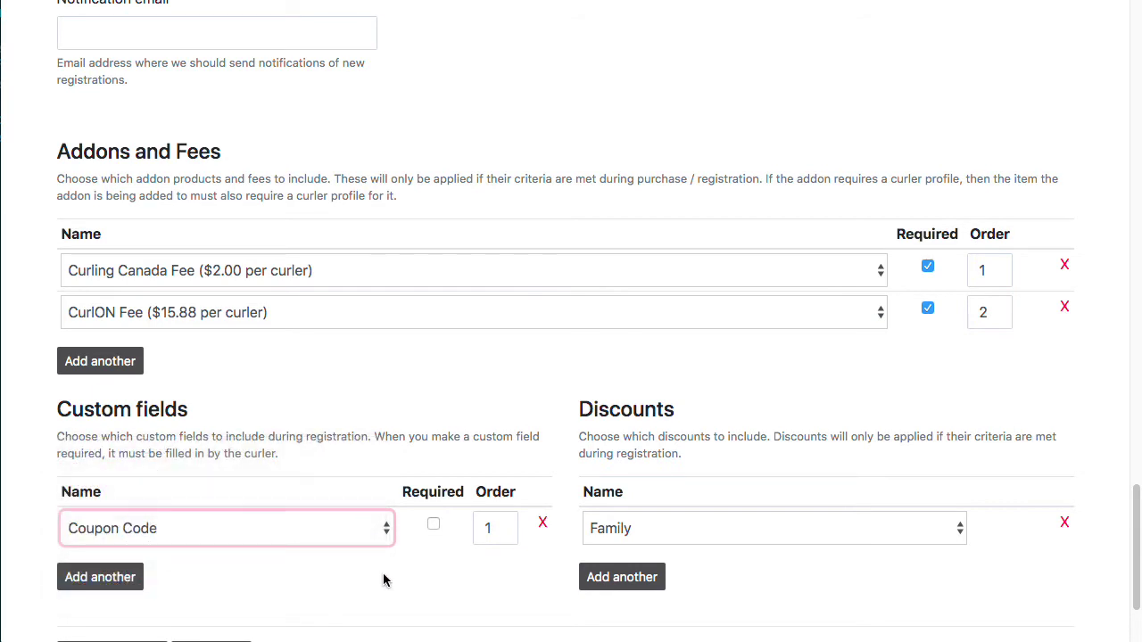
- Save the updated Monday Night Open league
scroll(428, 500, down, 1)
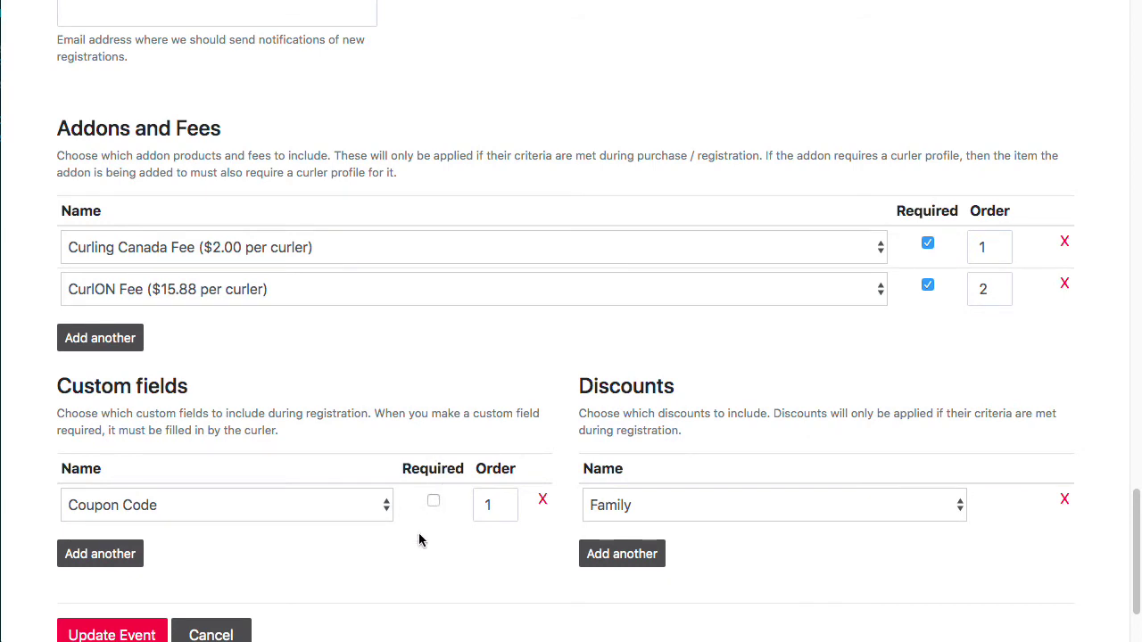
scroll(416, 542, down, 2)
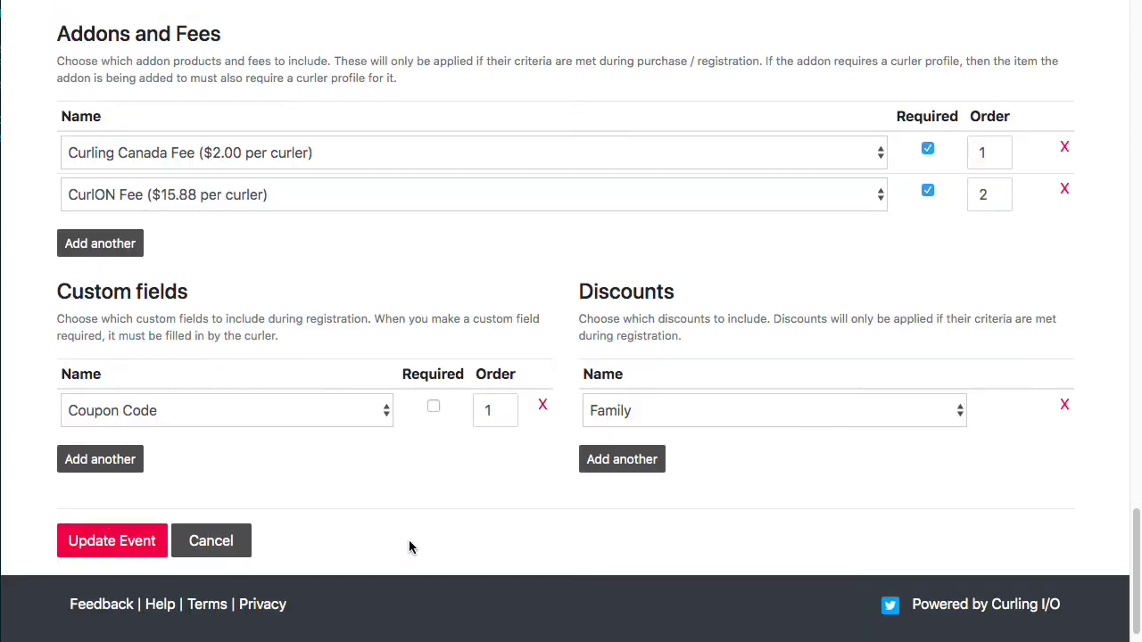
click(114, 546)
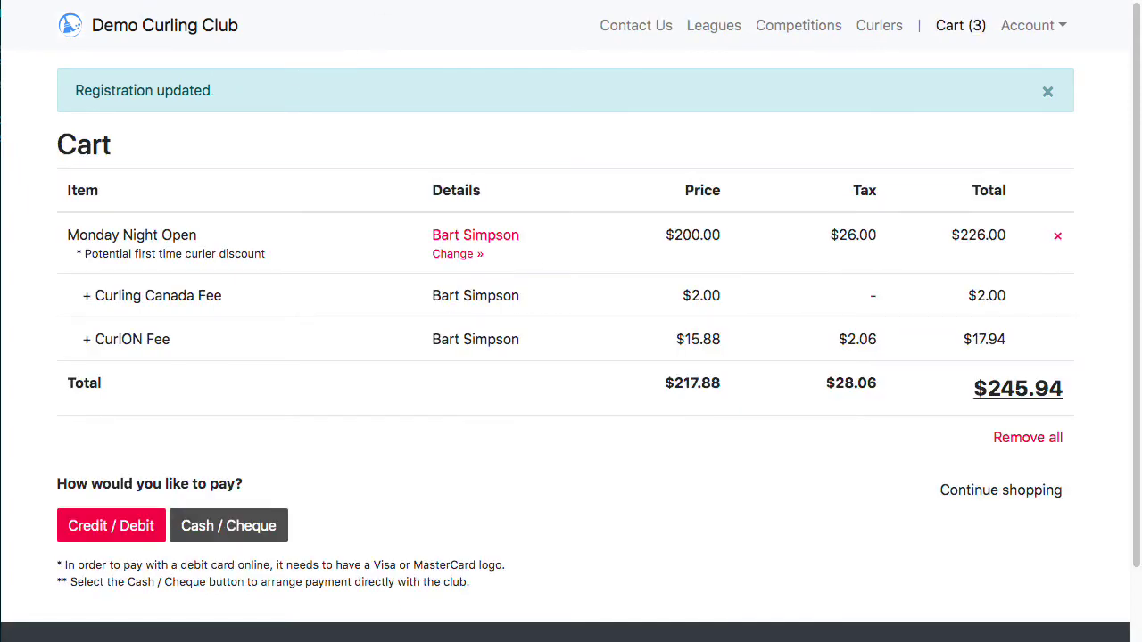
- Refresh the cart, change the Monday Night Open registration's Coupon Code to "FaMILY" and save it
key(super+r)
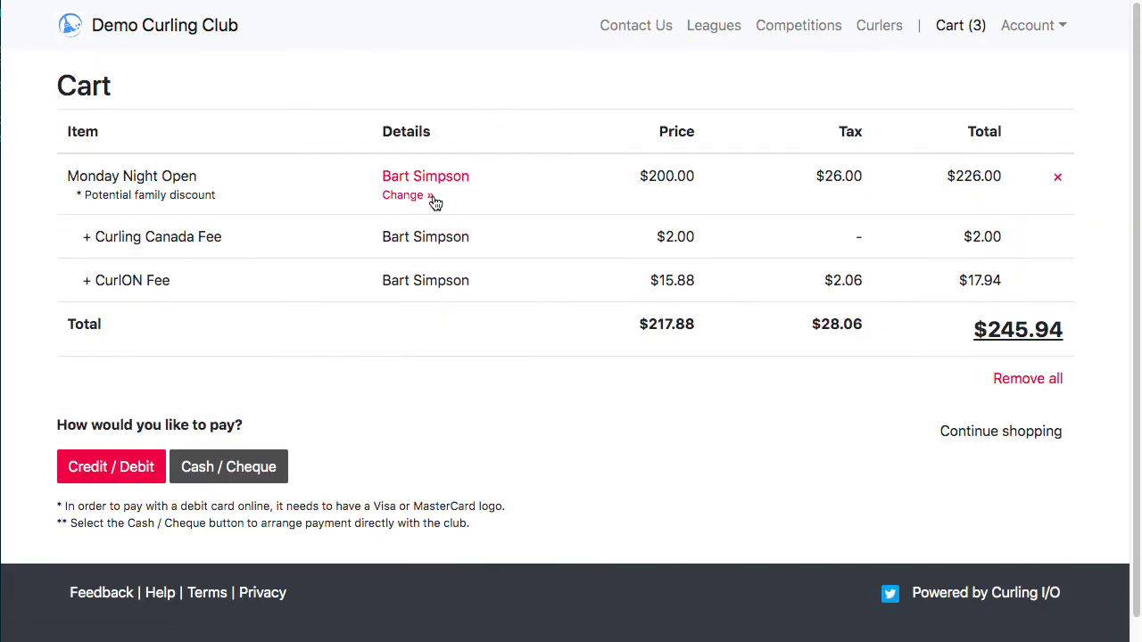
click(410, 198)
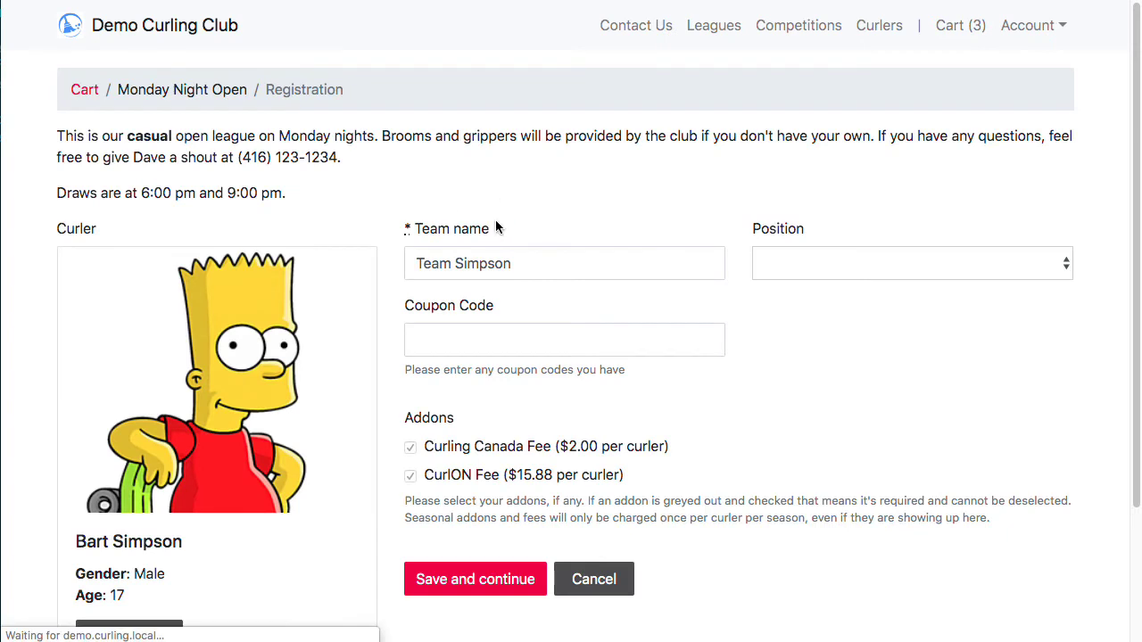
click(470, 337)
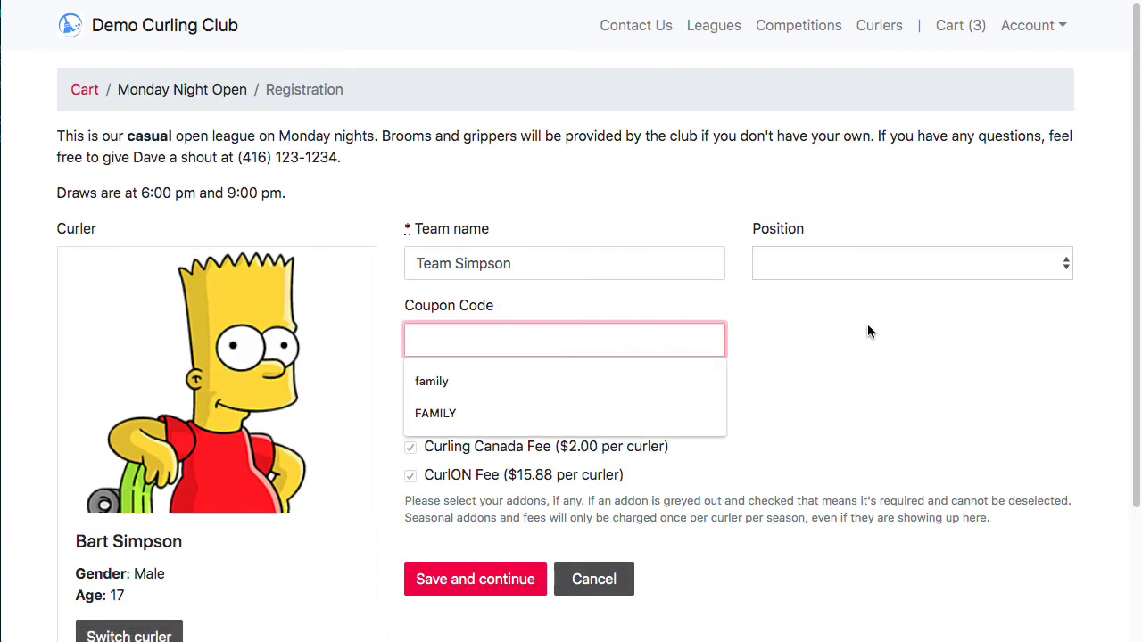
click(641, 381)
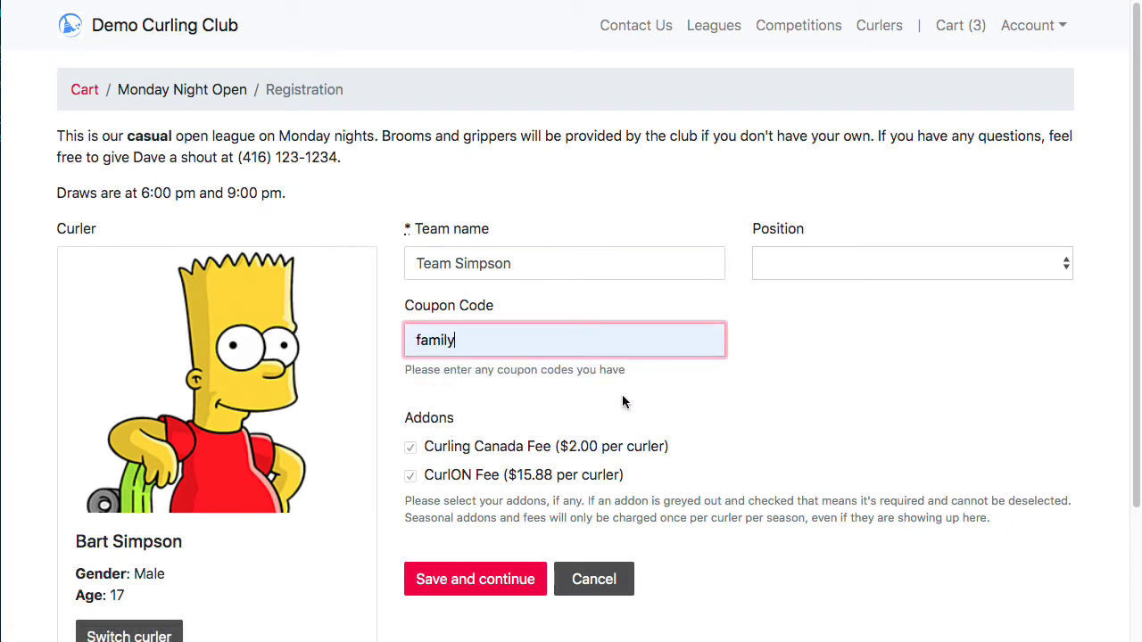
key(ctrl+a)
text(Fa)
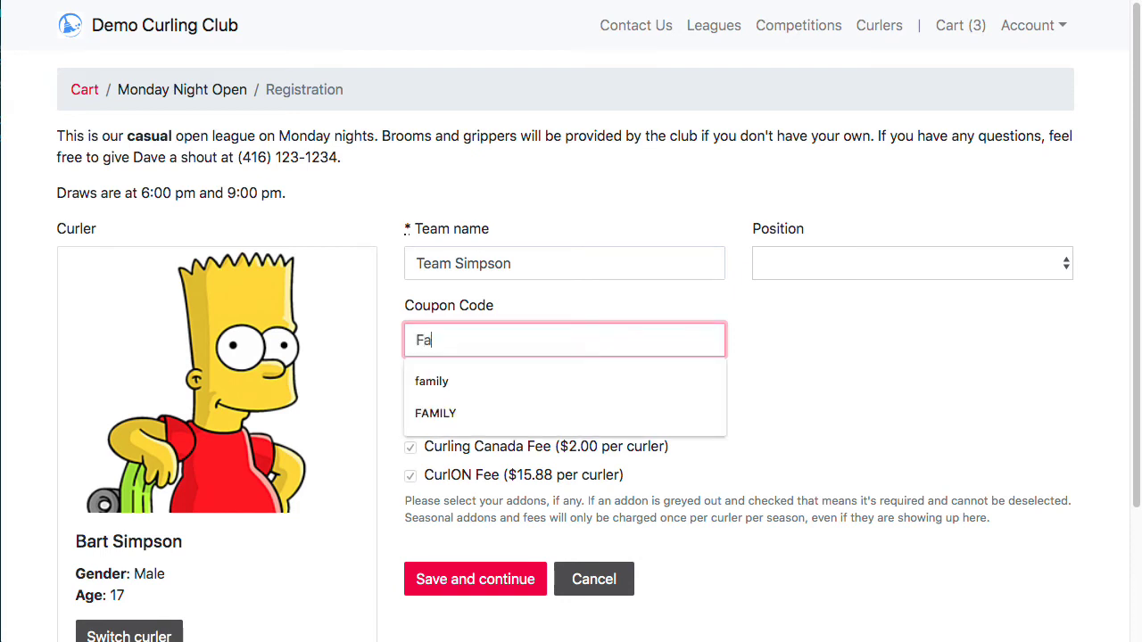
text(MILY)
click(938, 360)
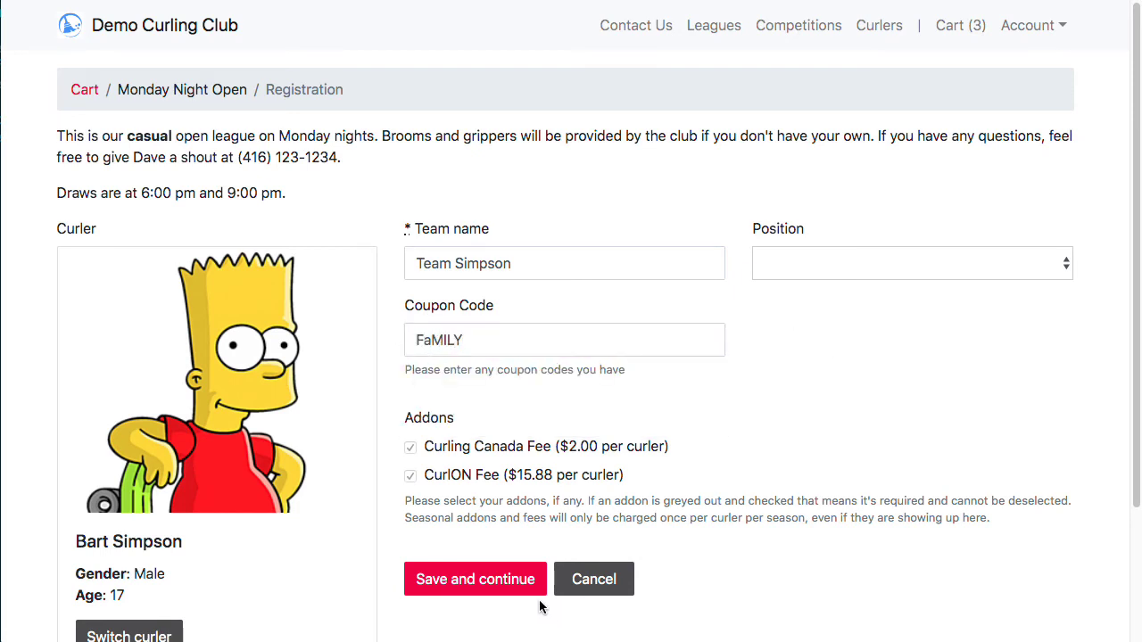
click(475, 581)
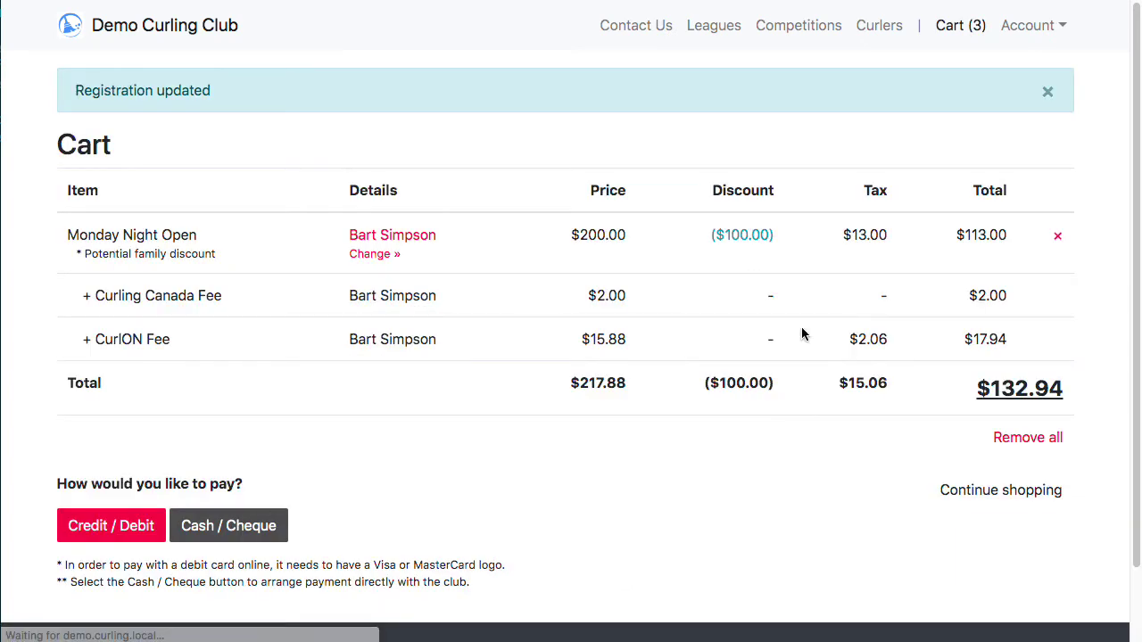
- Reopen the Monday Night Open registration from the cart, set its Coupon Code to "asdasd" and save it
mouse_move(749, 239)
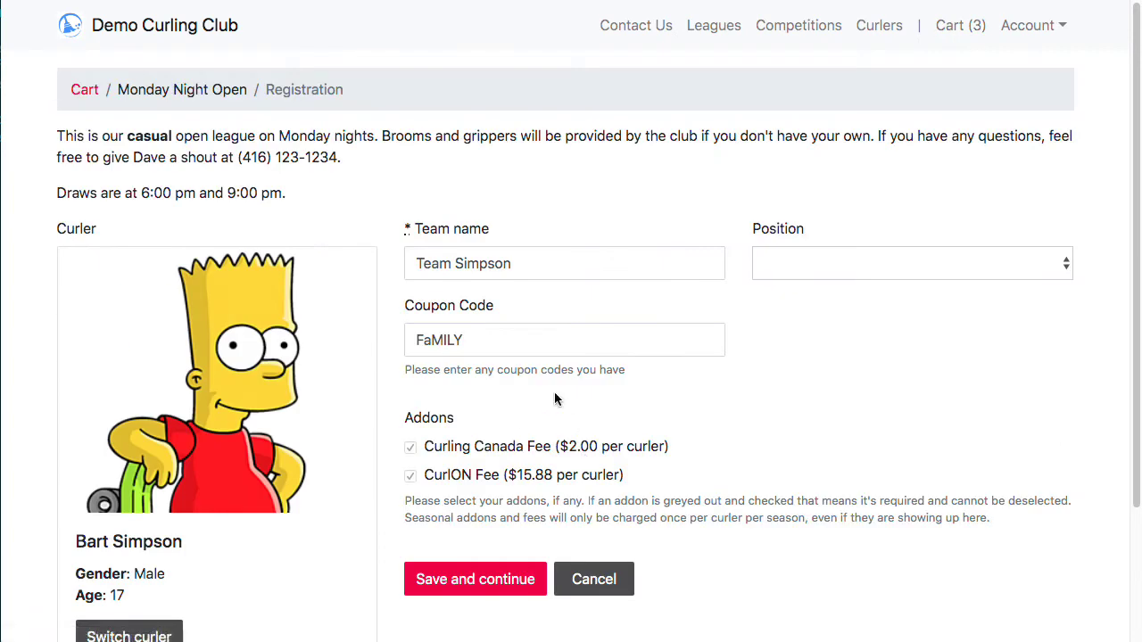
click(542, 340)
double_click(542, 340)
text(asdasd)
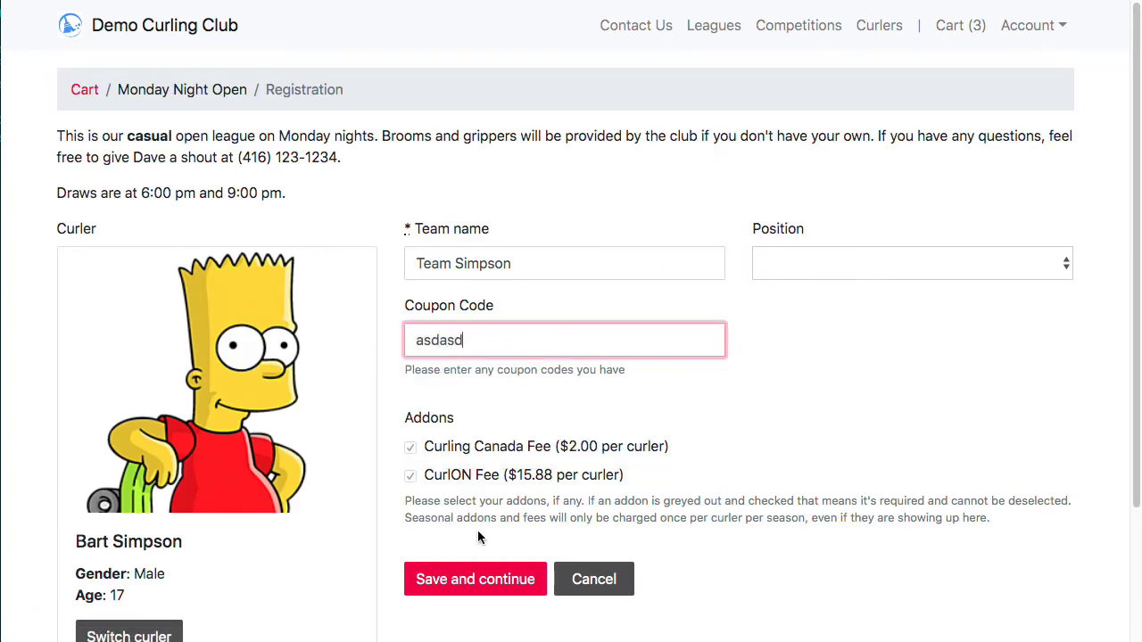
click(476, 579)
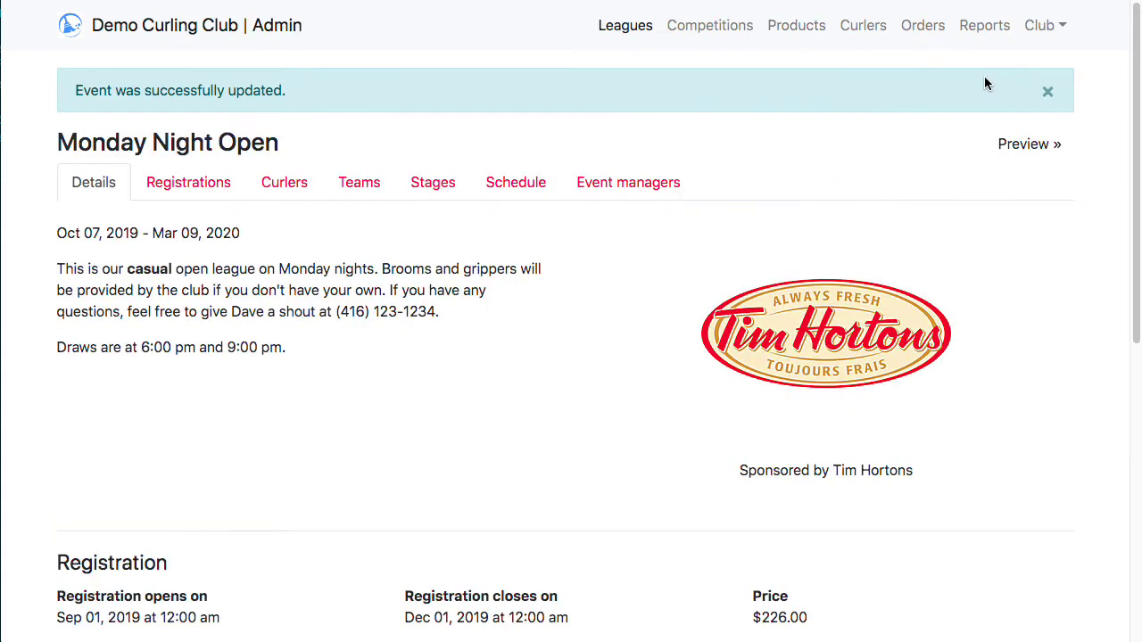
- Open the Family discount for editing in the club admin and review its fee, product and exclusivity criteria
click(1048, 91)
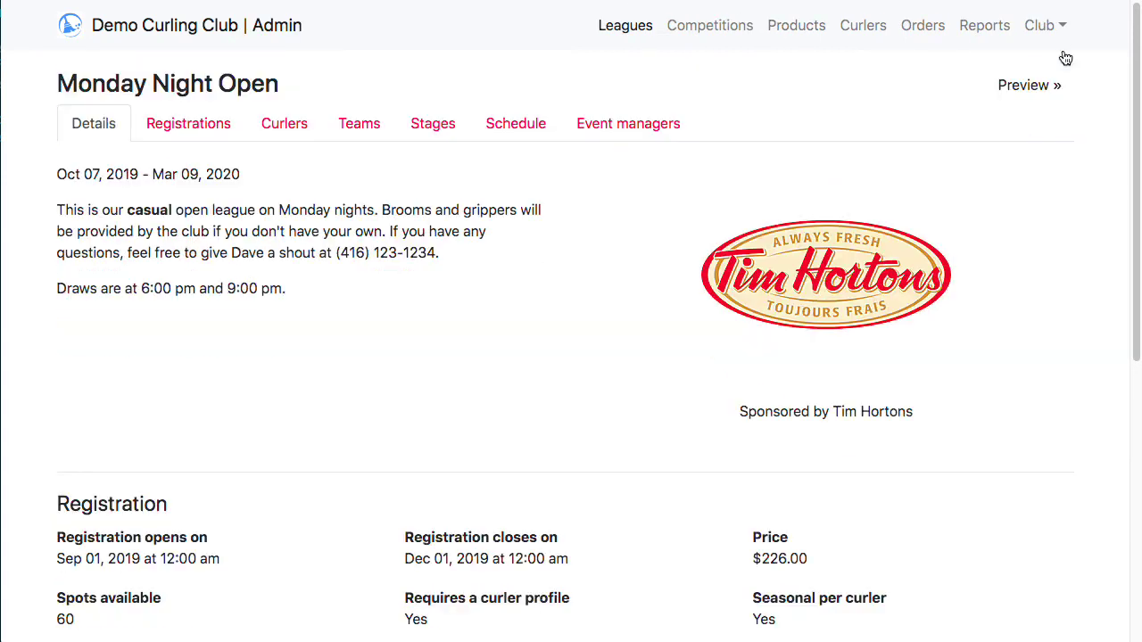
click(1059, 25)
click(1031, 185)
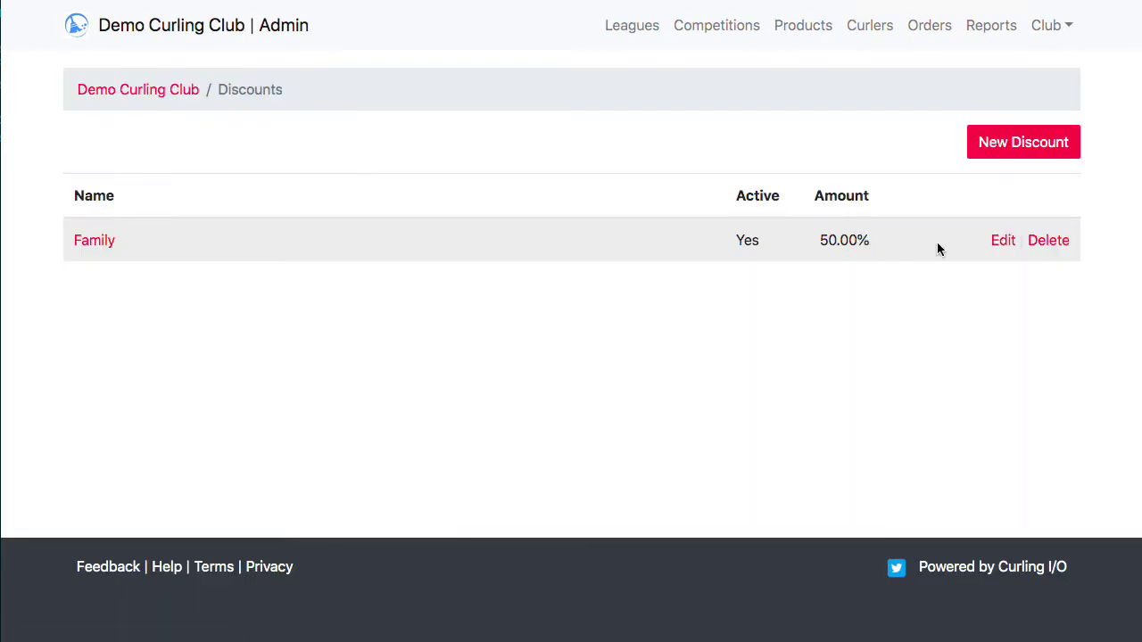
click(1005, 243)
scroll(888, 307, down, 10)
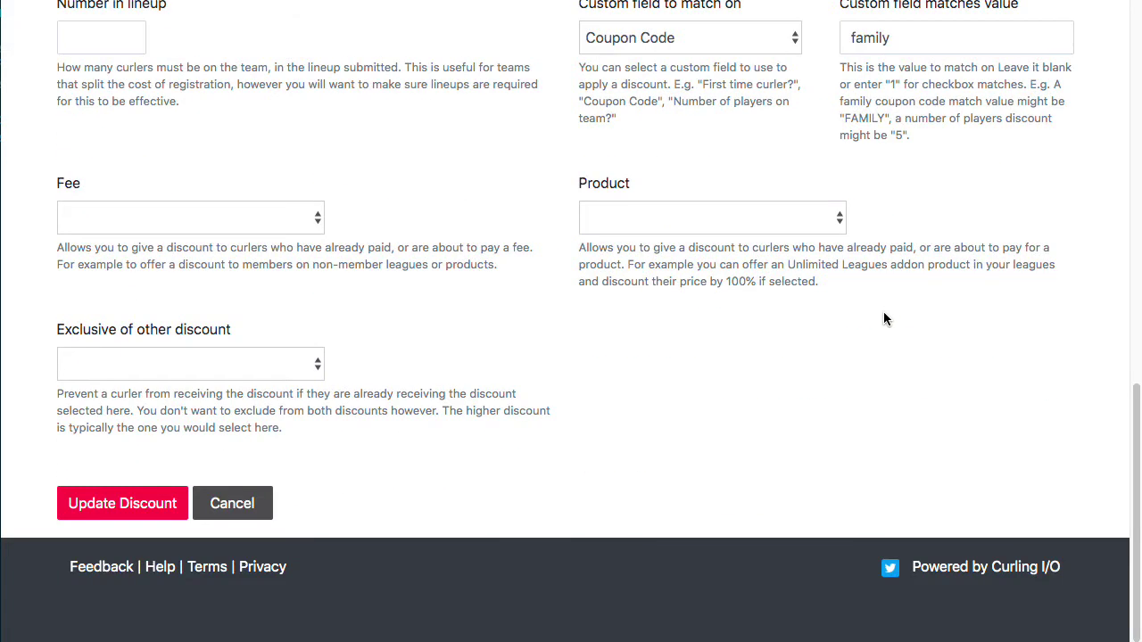
scroll(887, 311, up, 3)
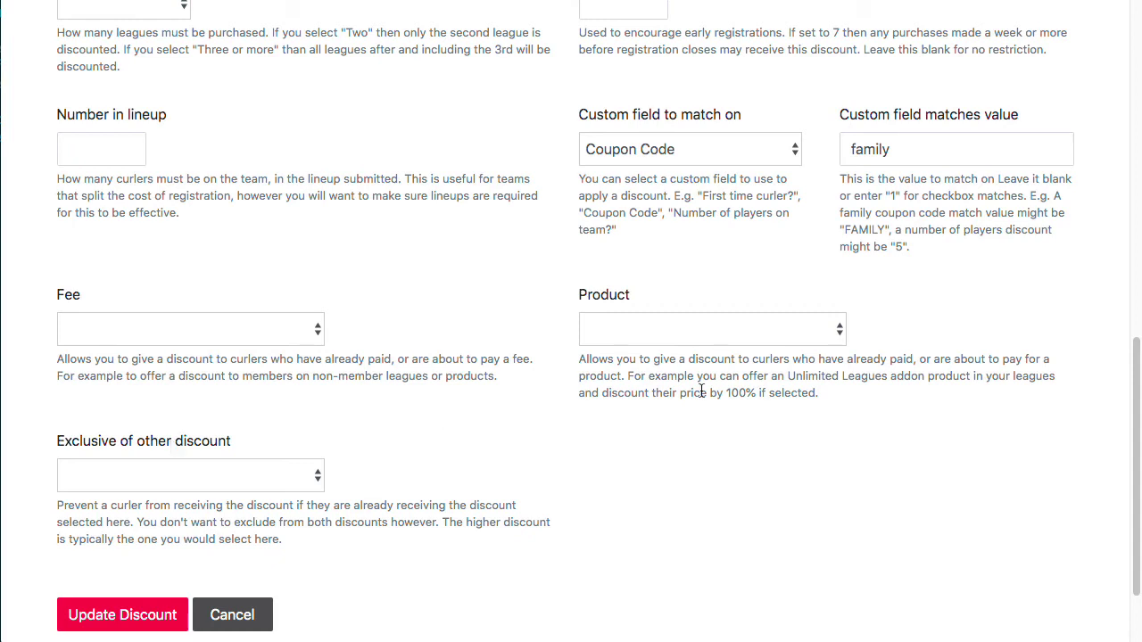
scroll(916, 376, up, 15)
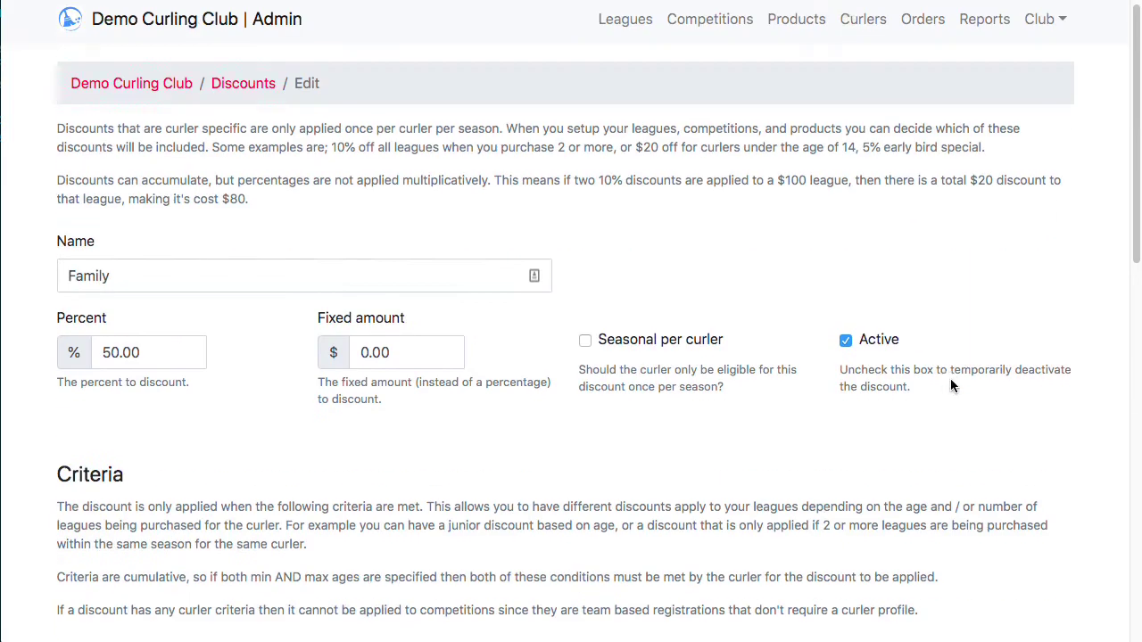
- Start a new product named "Full Member" with the product type Both
click(808, 30)
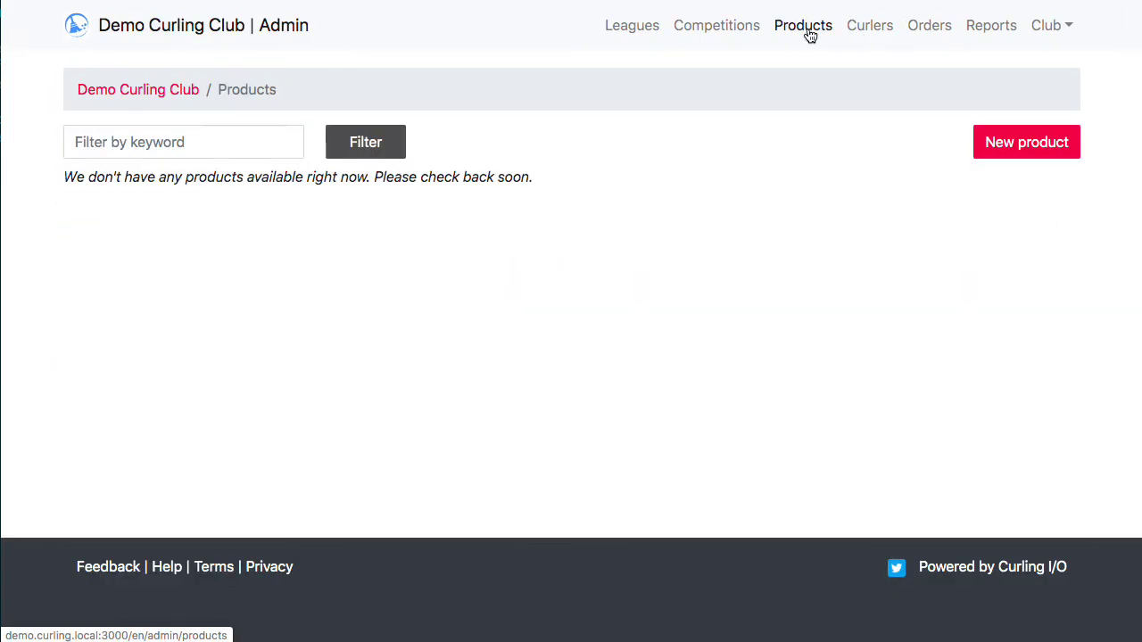
click(981, 161)
click(273, 170)
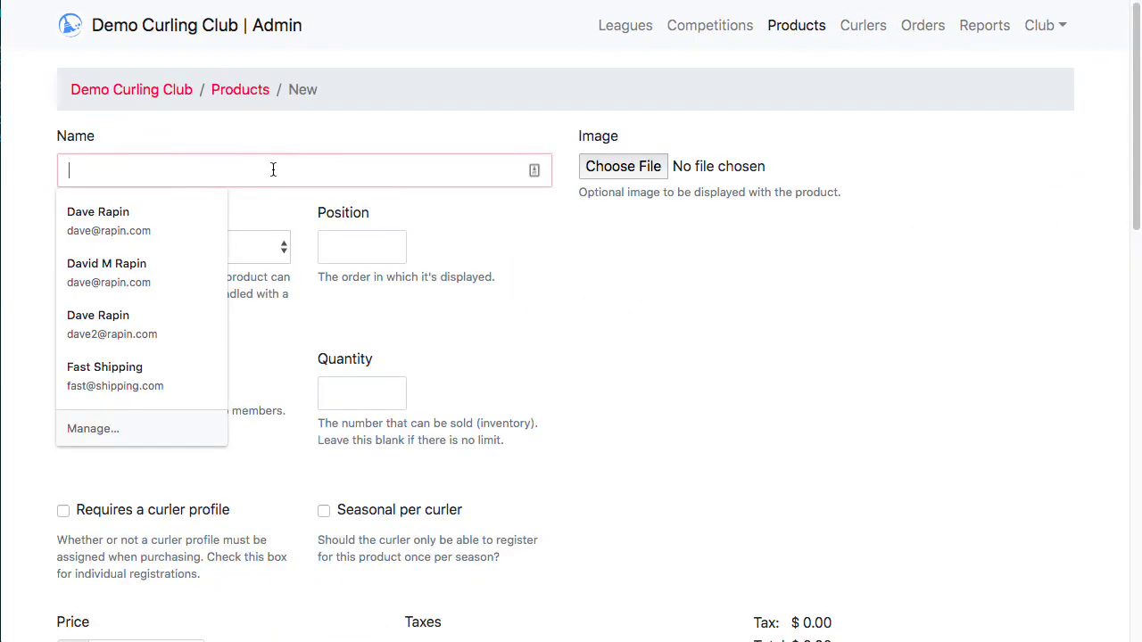
text(Ful)
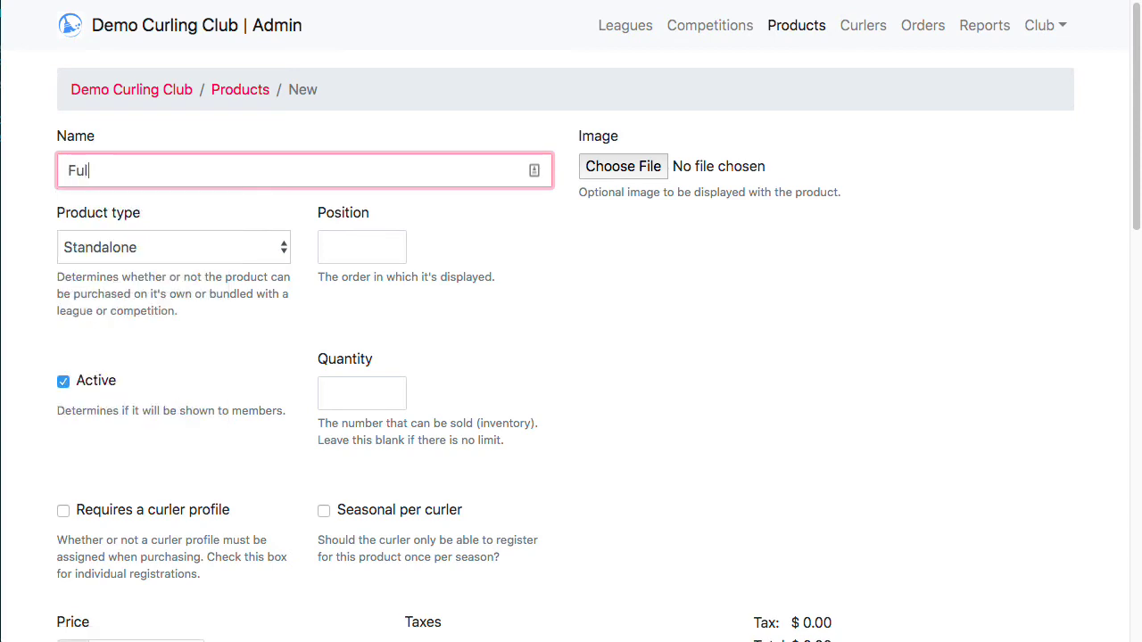
text(l Member)
click(121, 250)
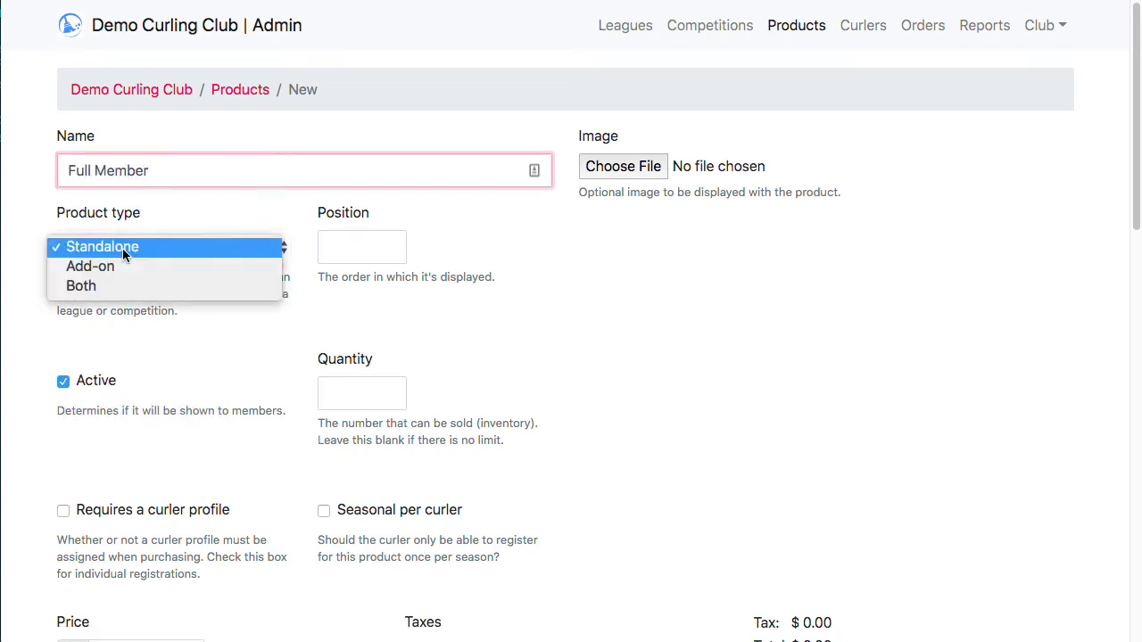
click(855, 355)
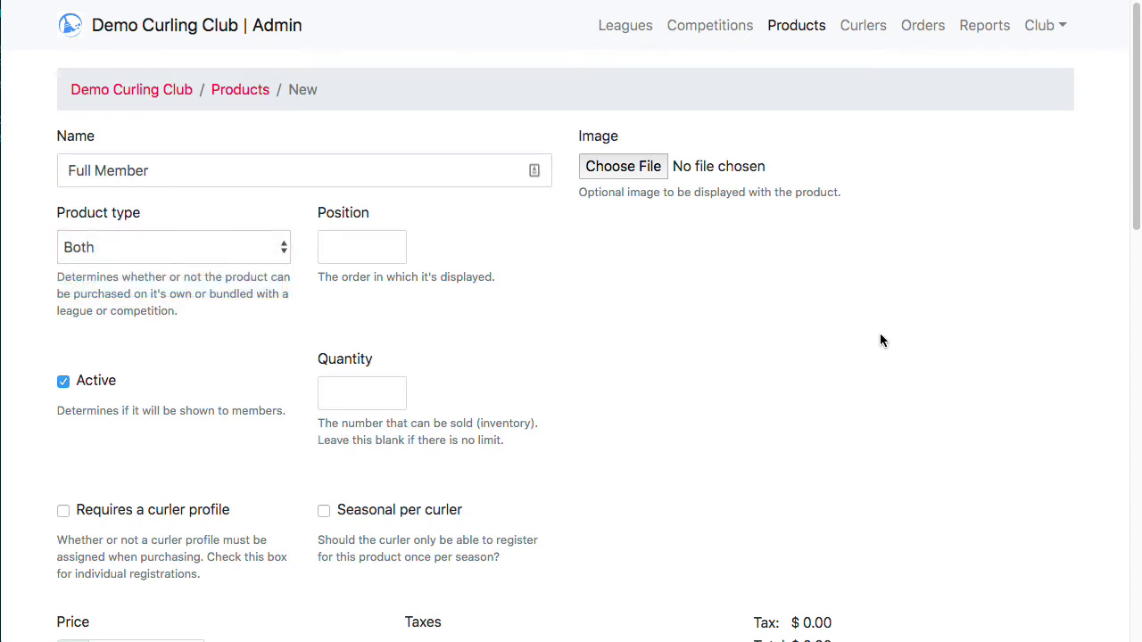
- Set the product's price to $500, apply HST 13% and create the product
scroll(927, 305, down, 5)
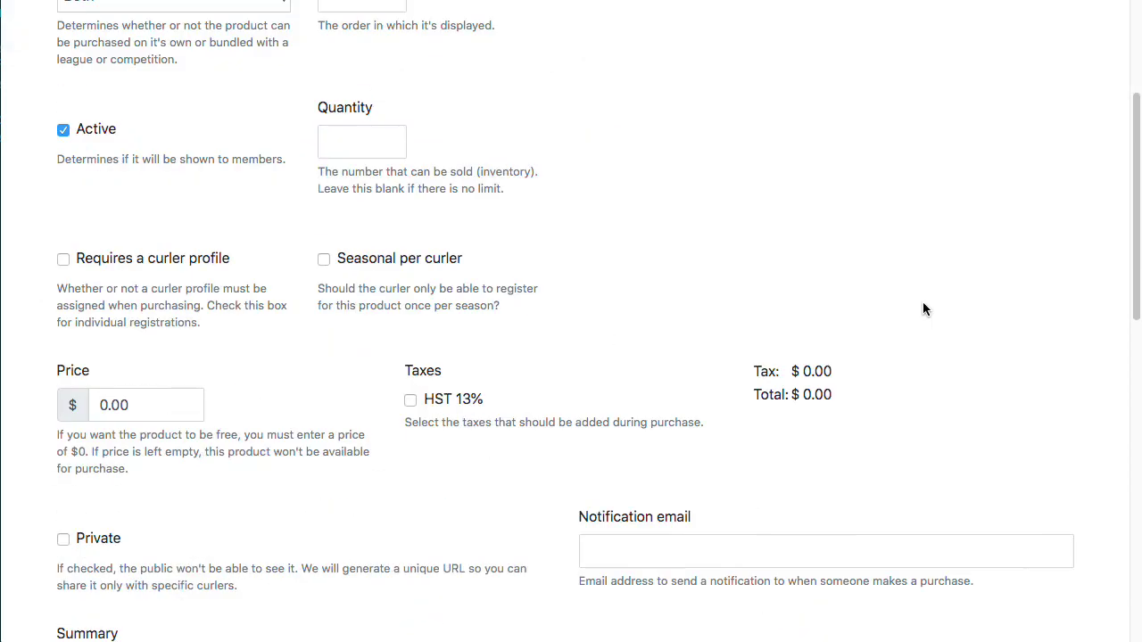
click(169, 404)
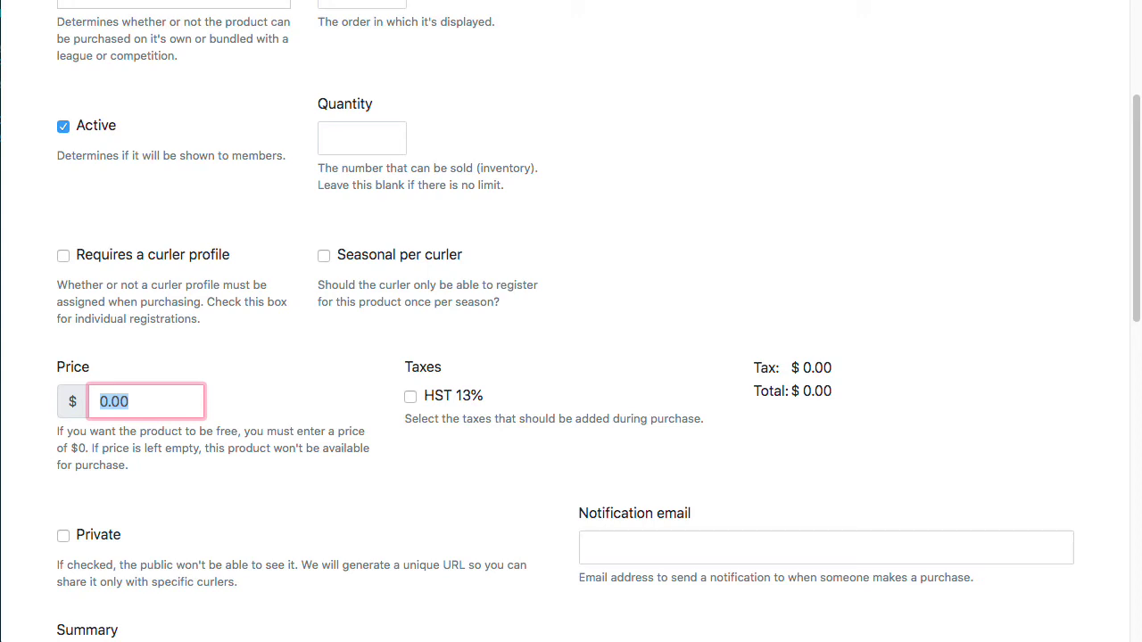
text(500)
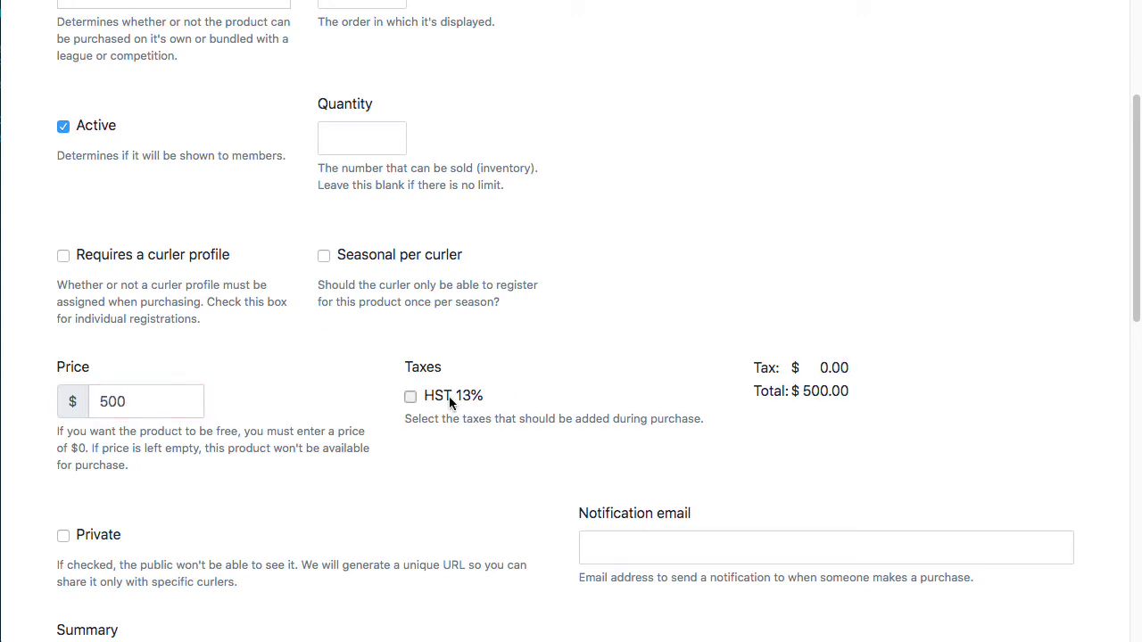
click(410, 396)
scroll(861, 308, down, 15)
click(116, 510)
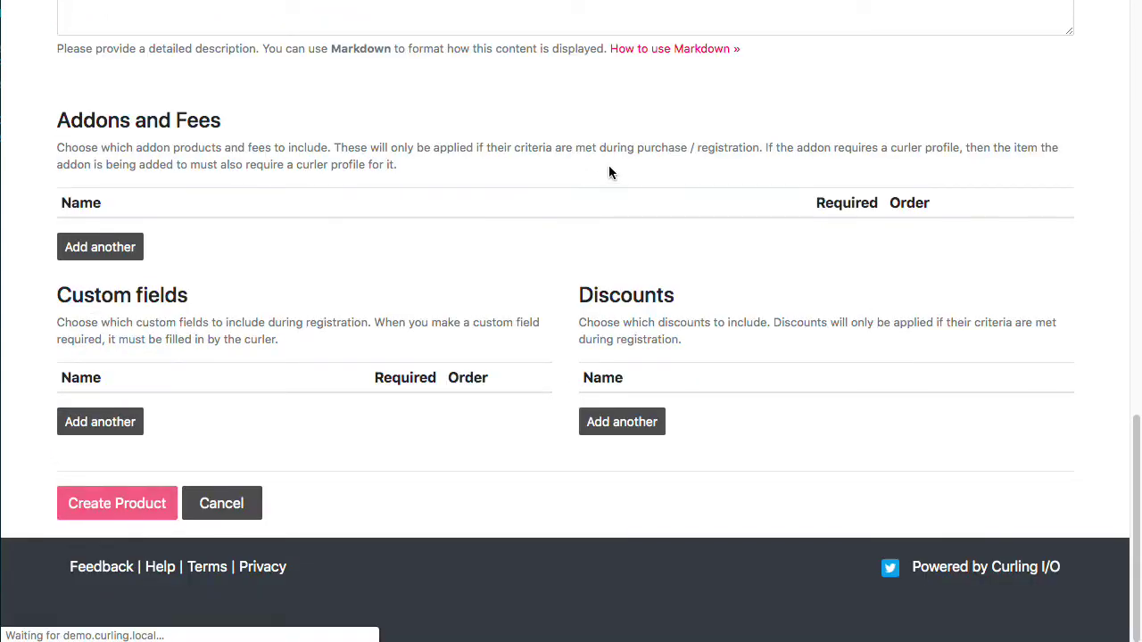
click(1054, 90)
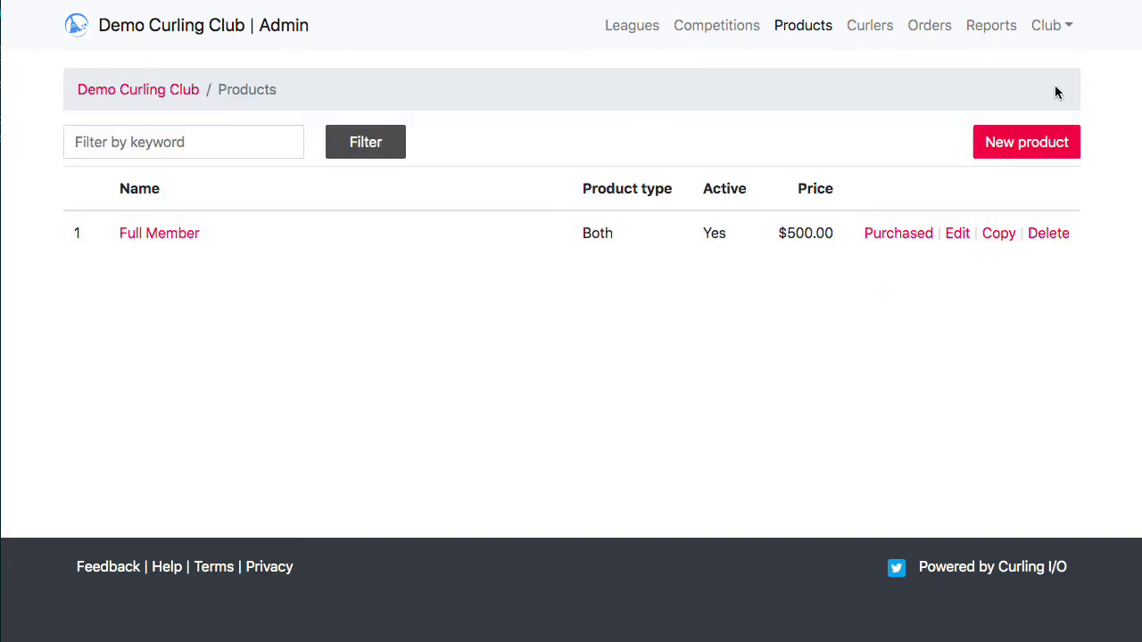
- Edit the Family discount, renaming it "Full Member" and setting its percent to 100
click(1058, 28)
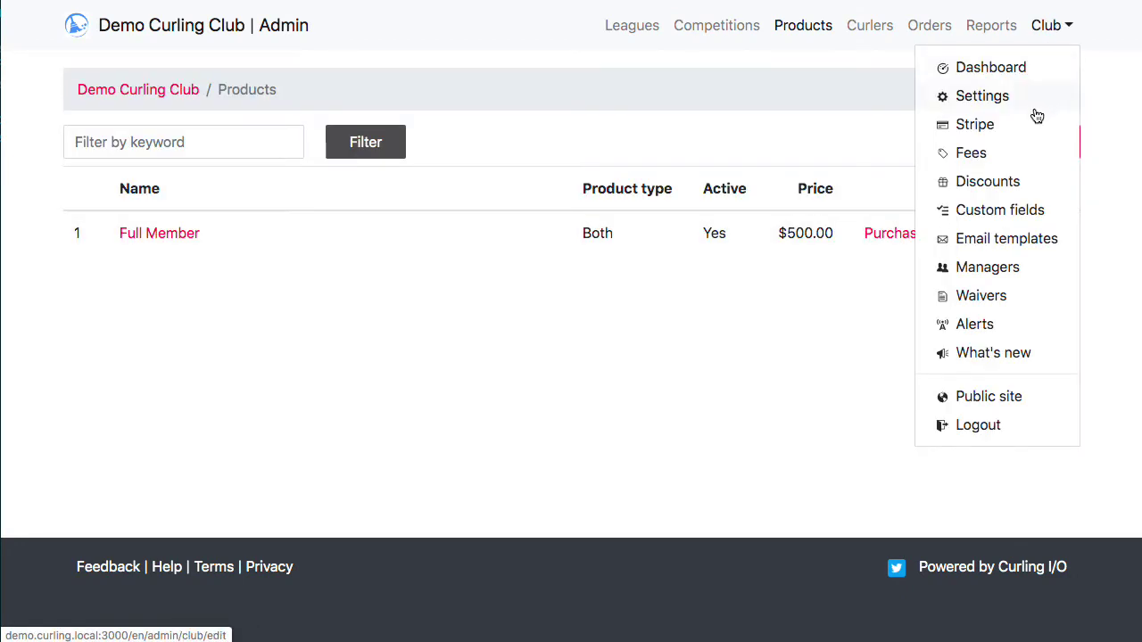
click(1032, 182)
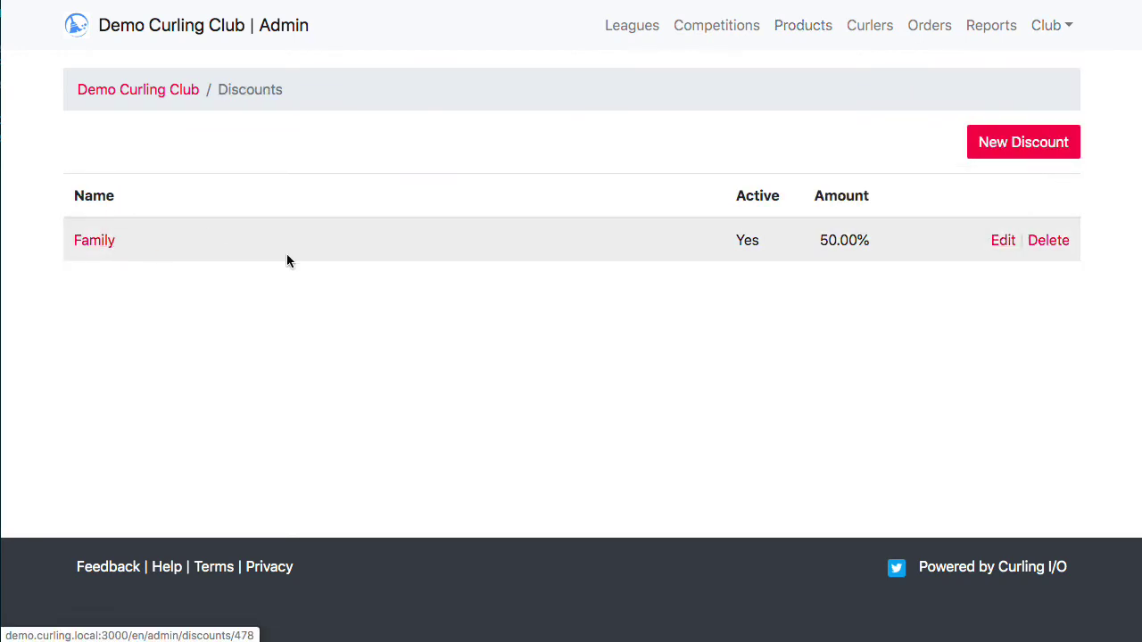
click(1001, 245)
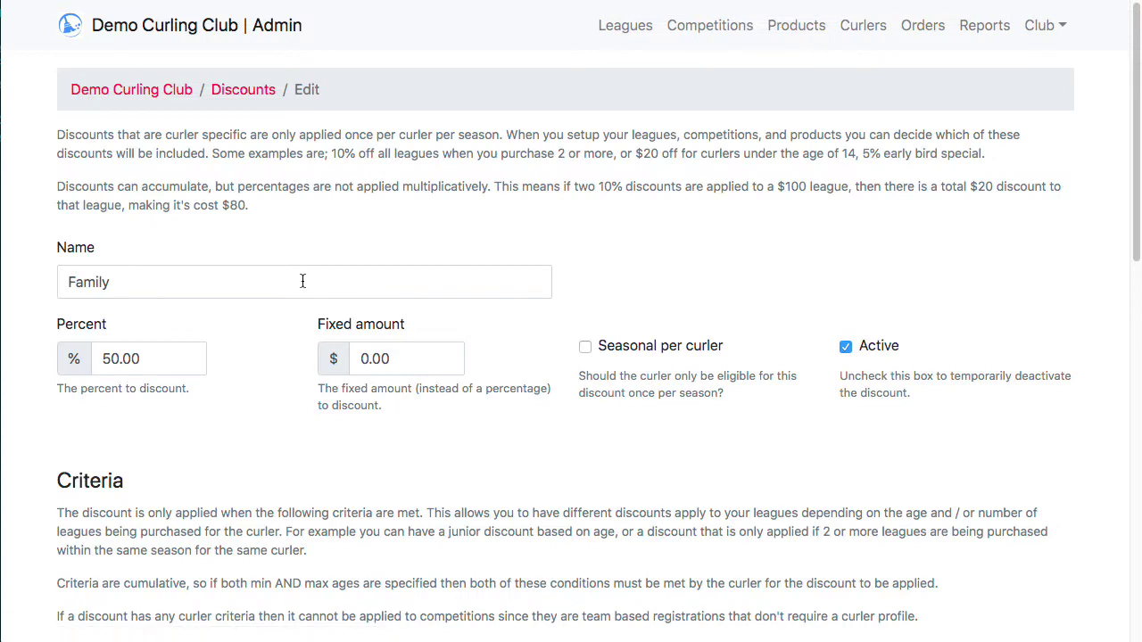
click(302, 282)
double_click(303, 282)
text(Full Member)
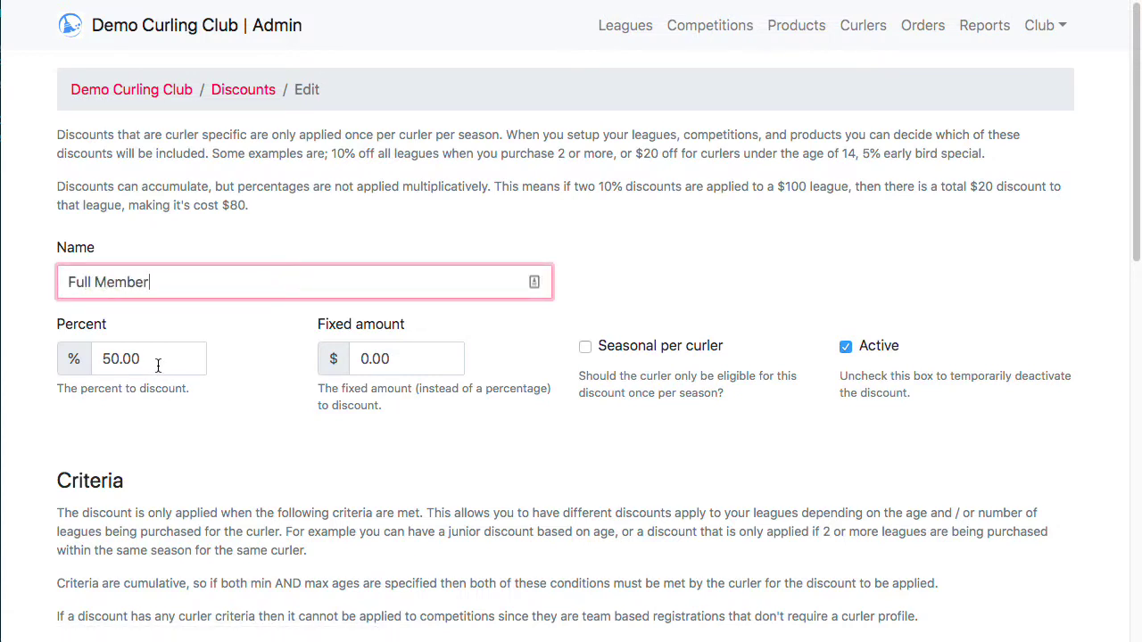
key(Tab)
text(1-0)
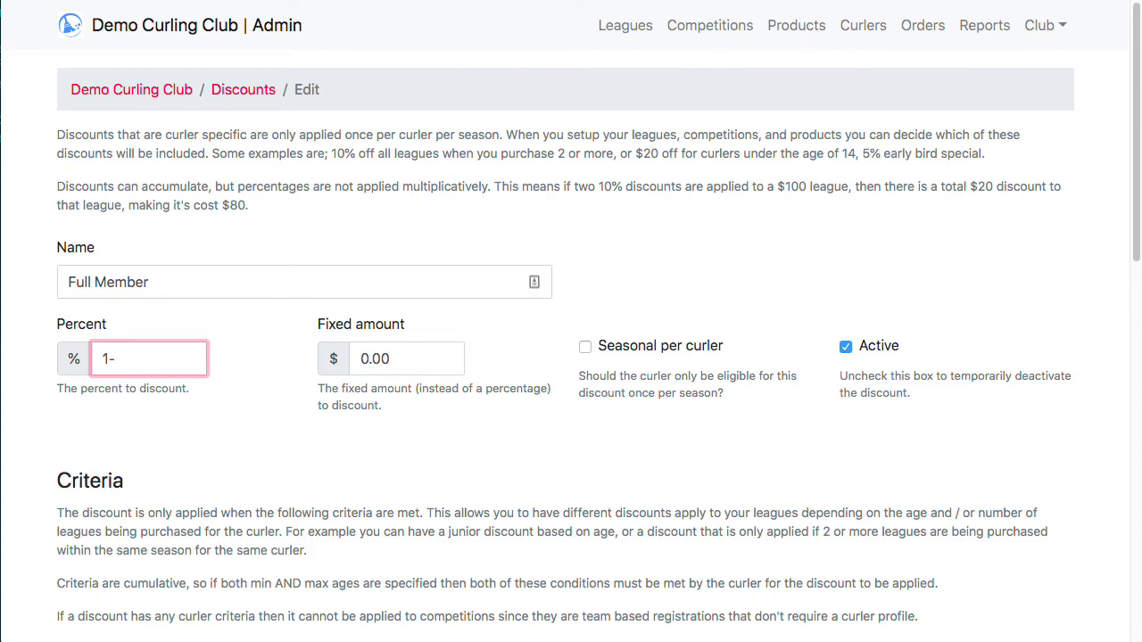
click(640, 506)
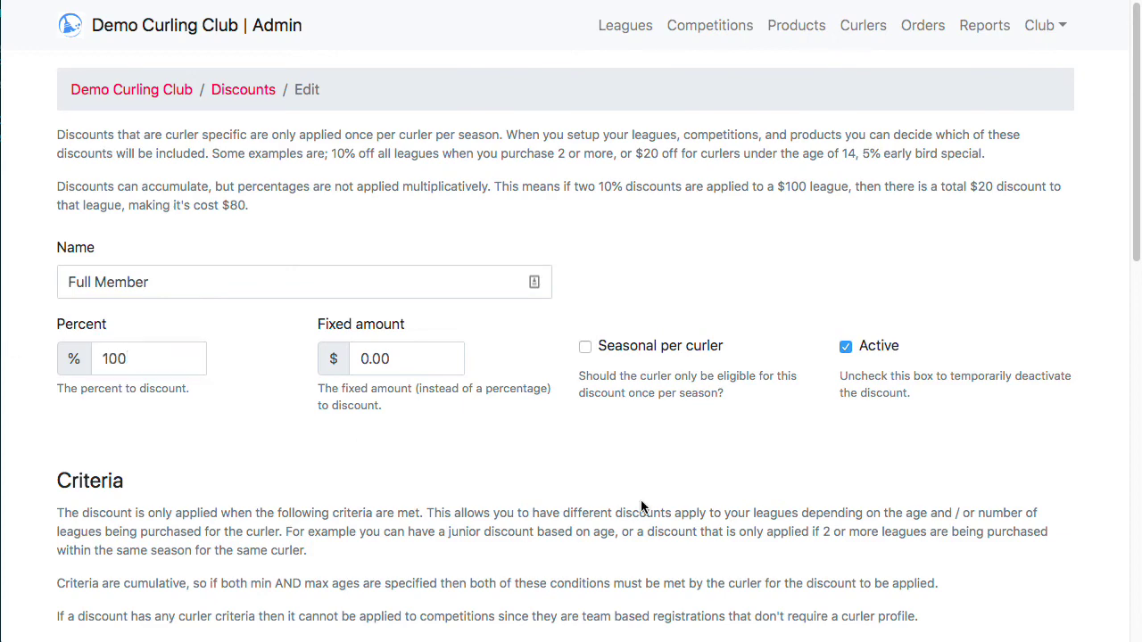
- Clear the discount's custom field to match on and its matching value
scroll(645, 484, down, 2)
scroll(414, 401, down, 1)
scroll(419, 399, down, 3)
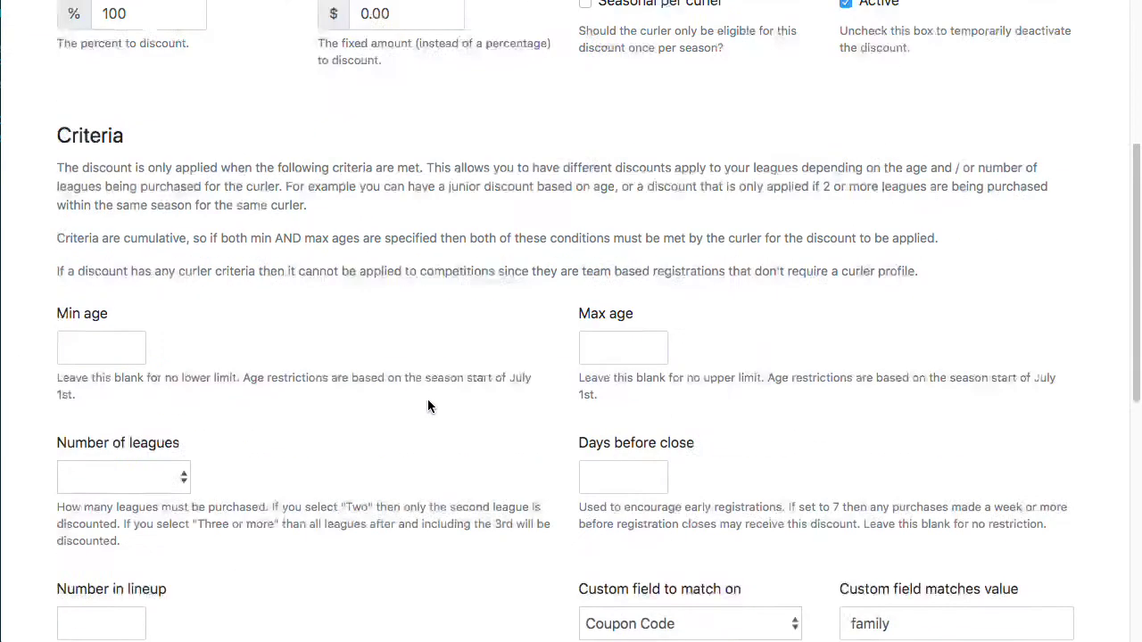
click(705, 467)
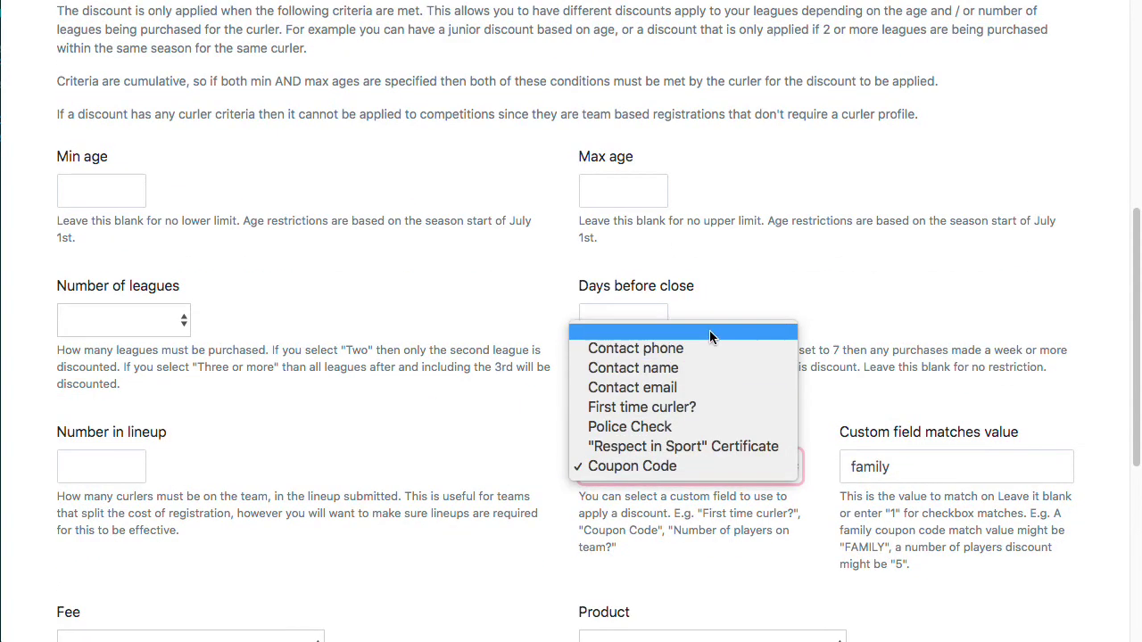
click(713, 329)
key(Tab)
key(BackSpace)
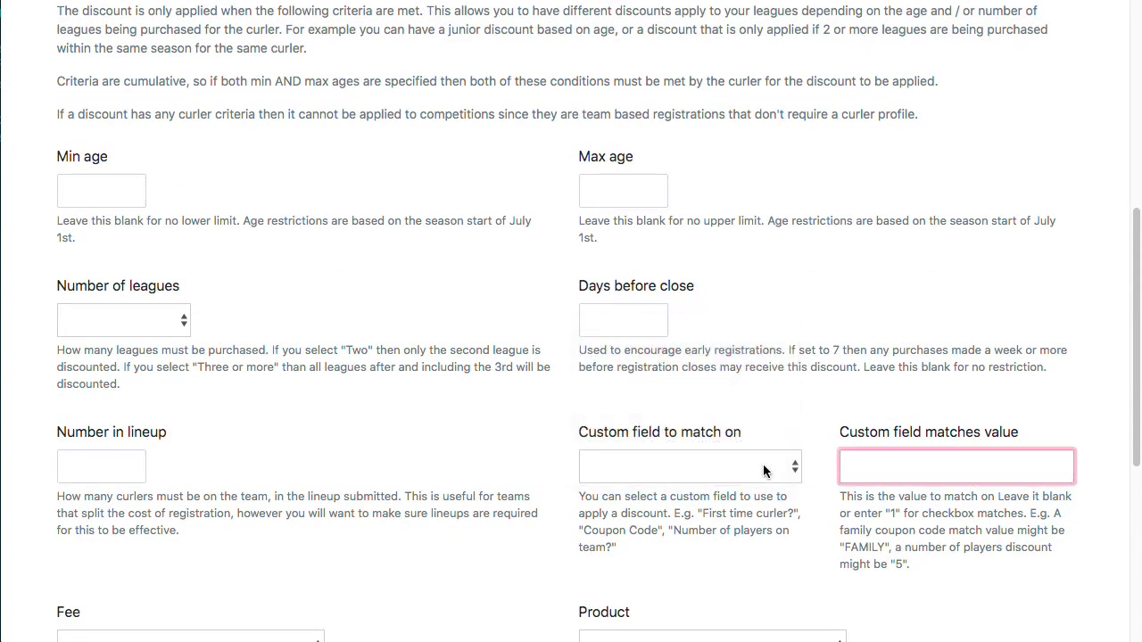
- Check the options for the discount's product criterion and save the updated discount
scroll(763, 471, down, 2)
click(698, 518)
click(748, 505)
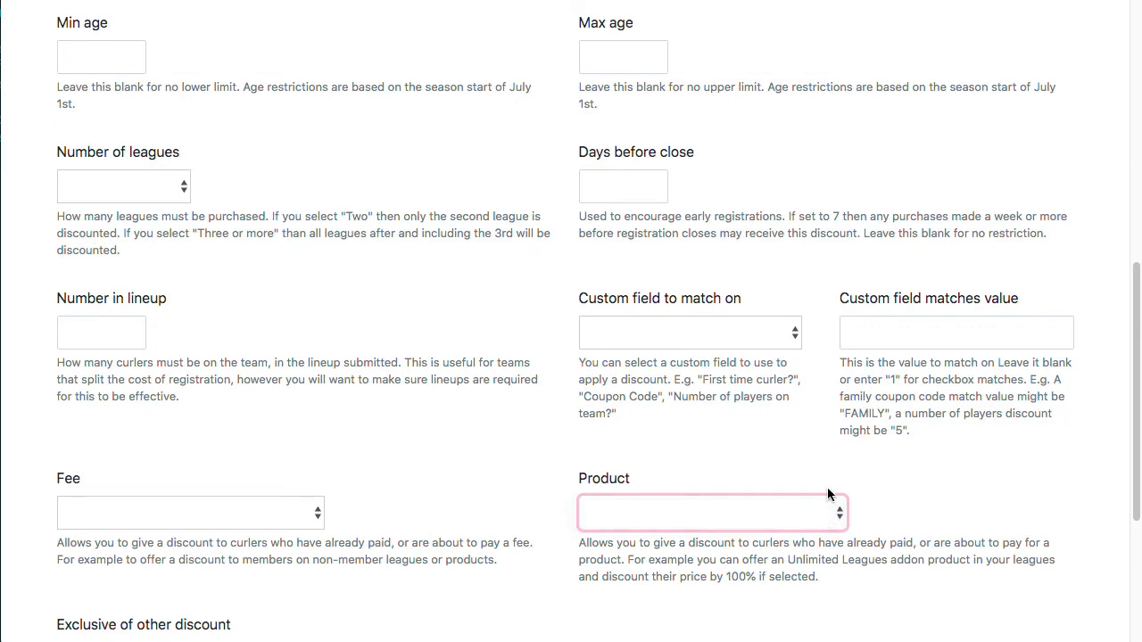
click(788, 507)
click(788, 510)
scroll(932, 463, down, 3)
click(162, 503)
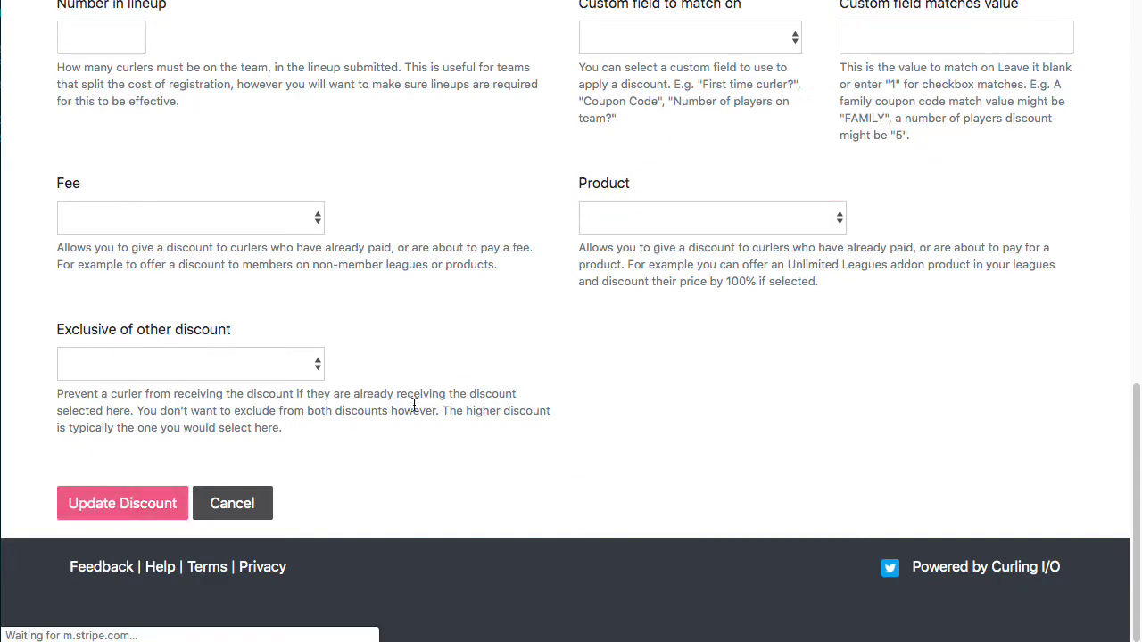
- Edit the Full Member product, setting its product type to Standalone and saving it
click(782, 27)
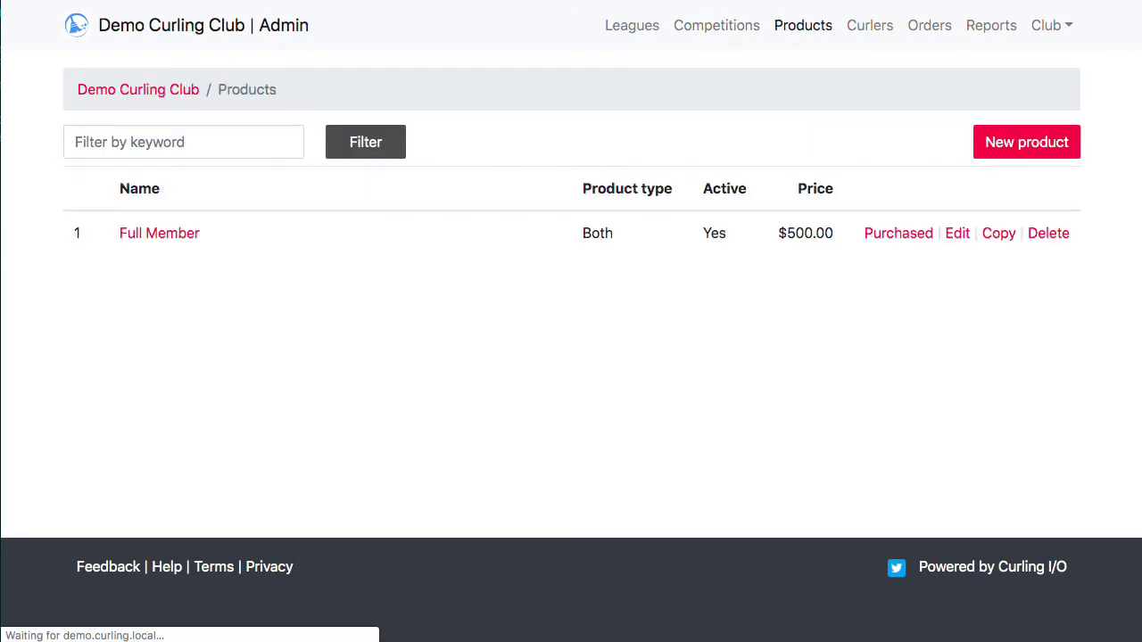
click(959, 233)
click(170, 252)
click(168, 206)
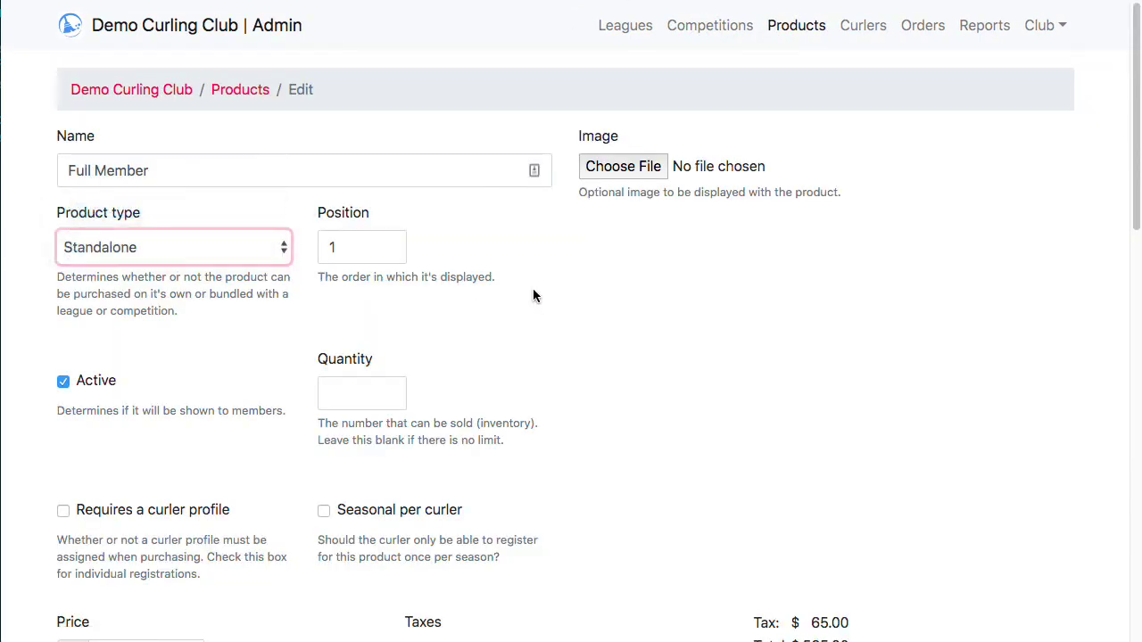
scroll(533, 288, down, 10)
click(121, 511)
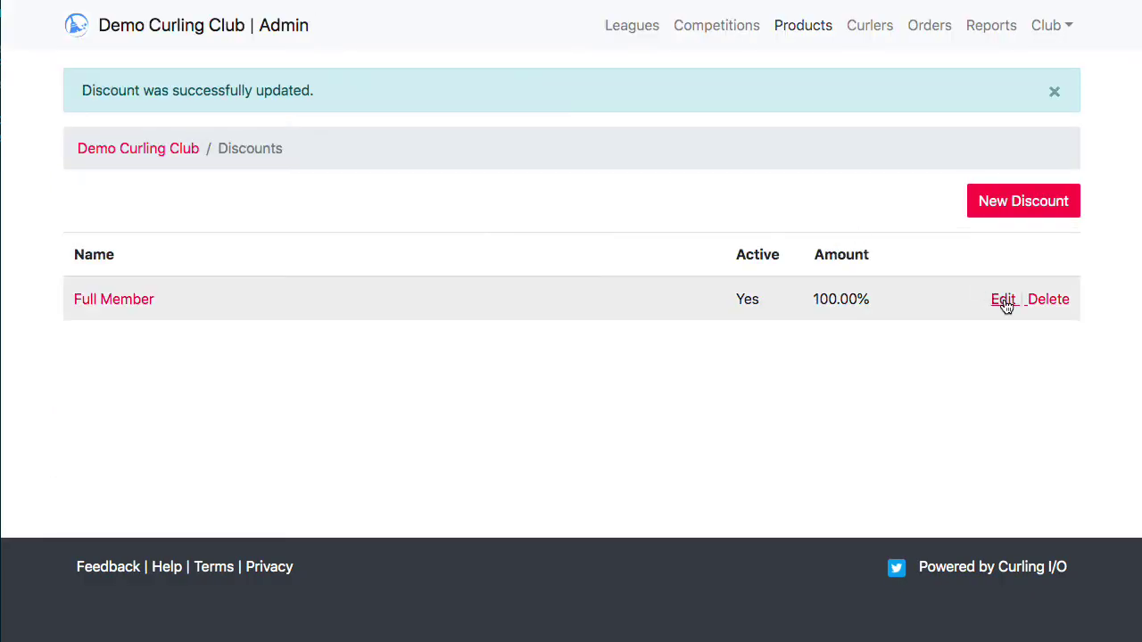
- Reopen the Full Member discount and check which products its product criterion offers
click(1003, 300)
scroll(982, 295, down, 10)
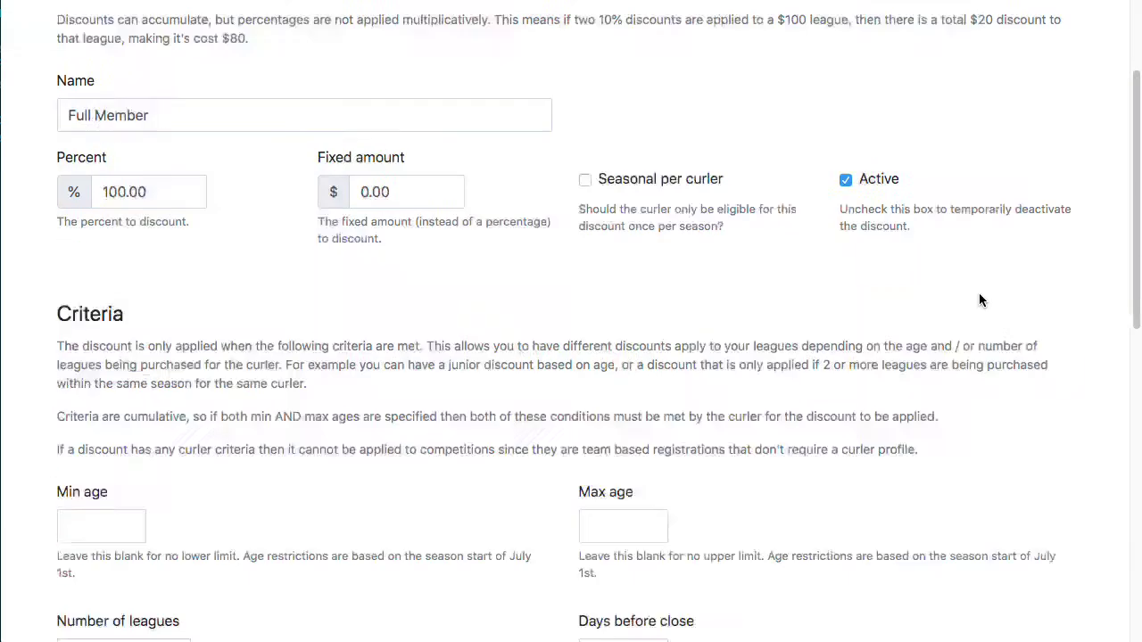
click(689, 319)
click(952, 263)
scroll(954, 265, up, 10)
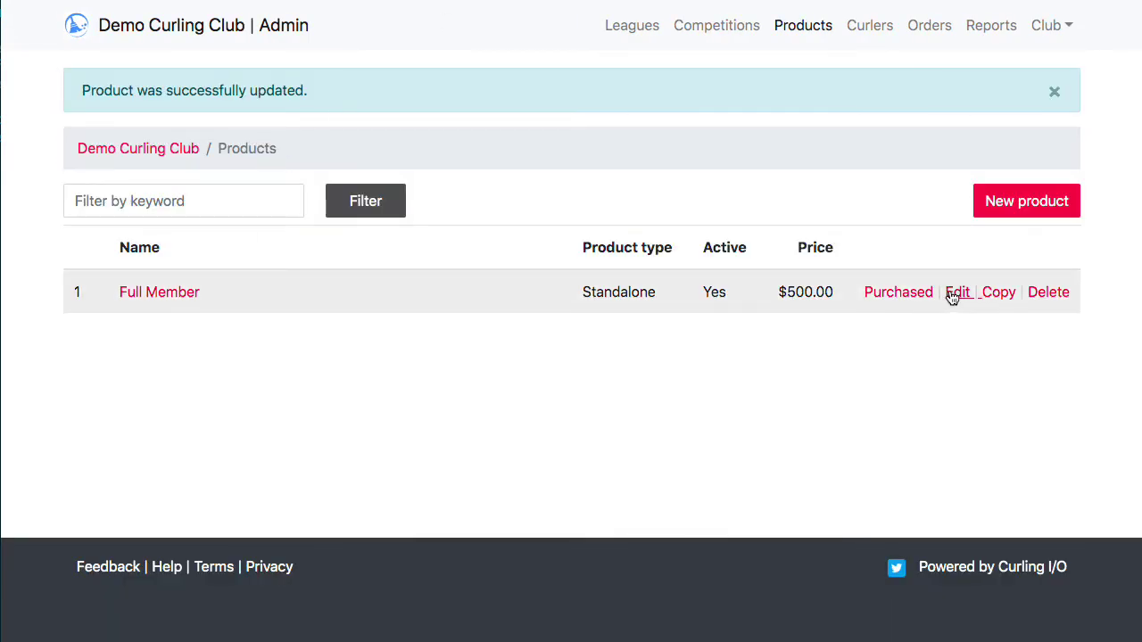
- Edit the Full Member product so that it requires a curler profile and is seasonal per curler
click(957, 297)
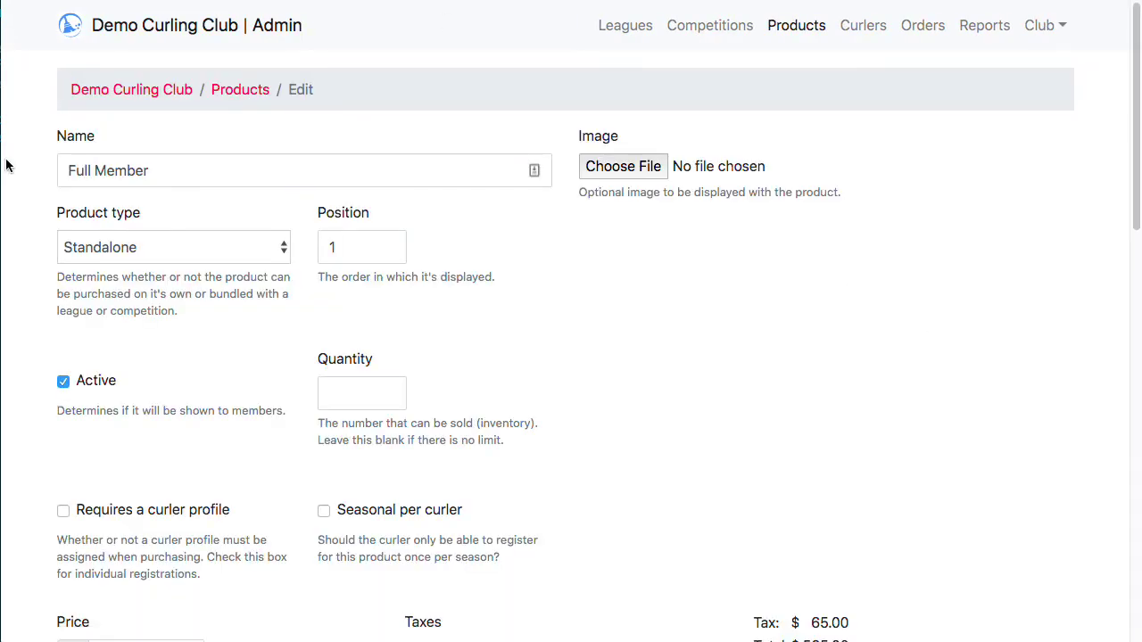
scroll(545, 309, down, 4)
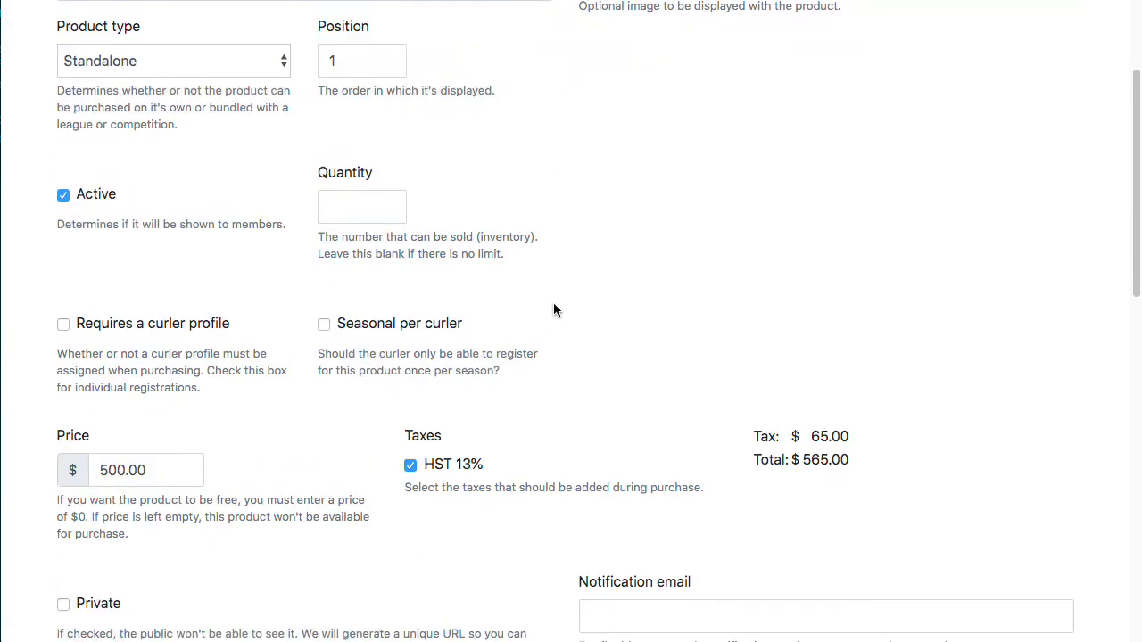
click(114, 328)
scroll(674, 321, down, 2)
scroll(986, 359, down, 10)
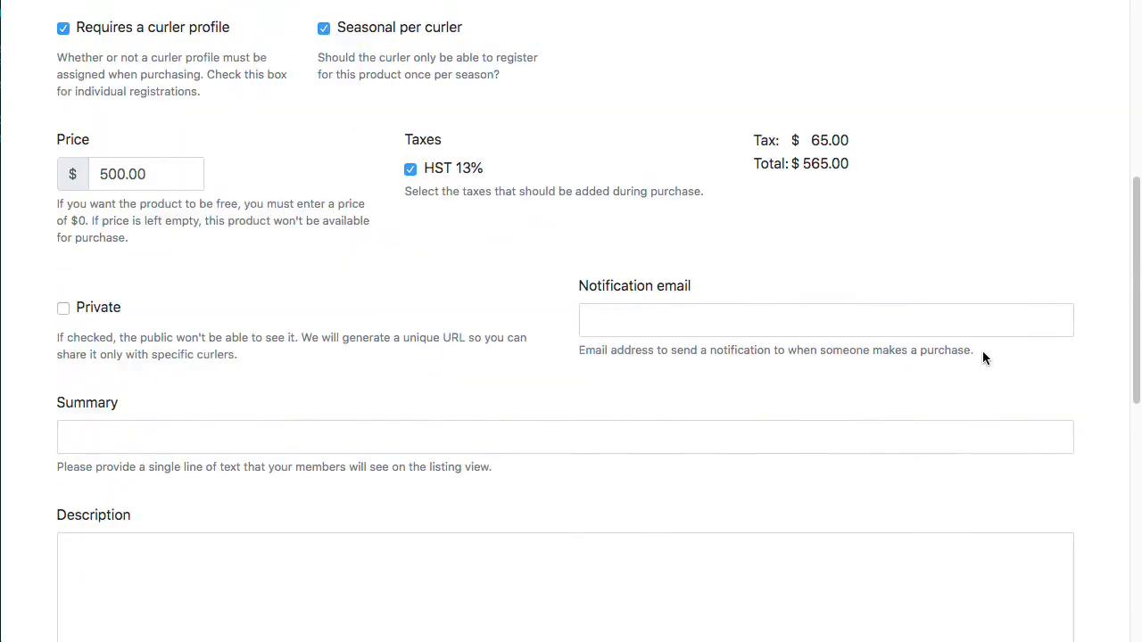
scroll(268, 455, up, 15)
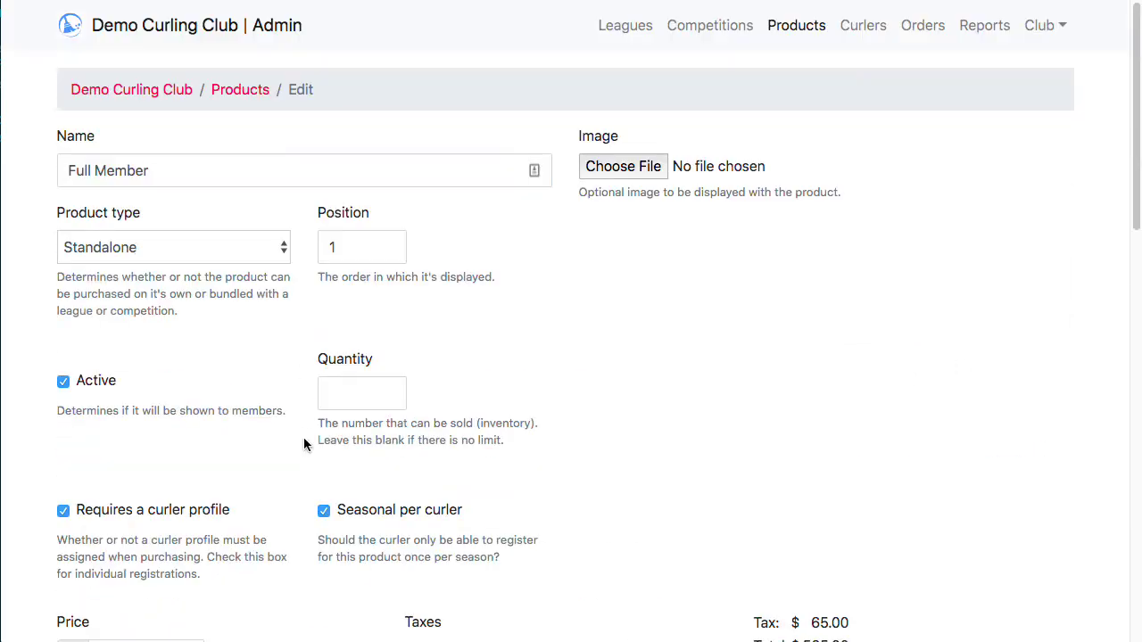
- Set the Full Member product's type to Both and save the product
click(140, 257)
click(141, 286)
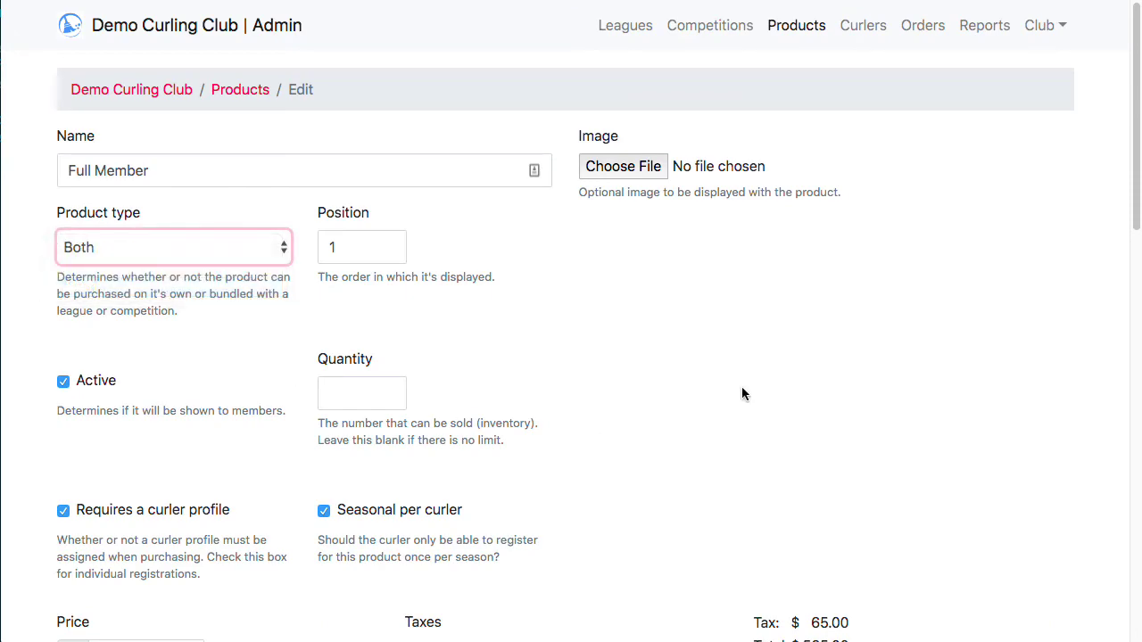
scroll(736, 391, down, 15)
click(78, 506)
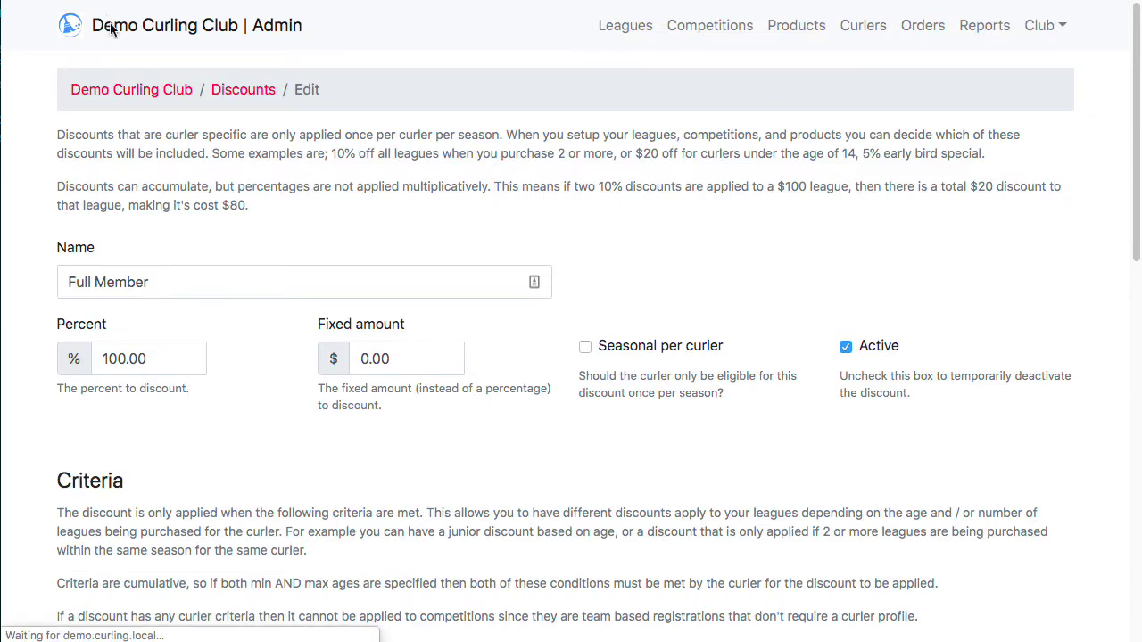
- Select Full Member as the discount's product criterion, review the other criteria and save the discount
scroll(824, 237, down, 10)
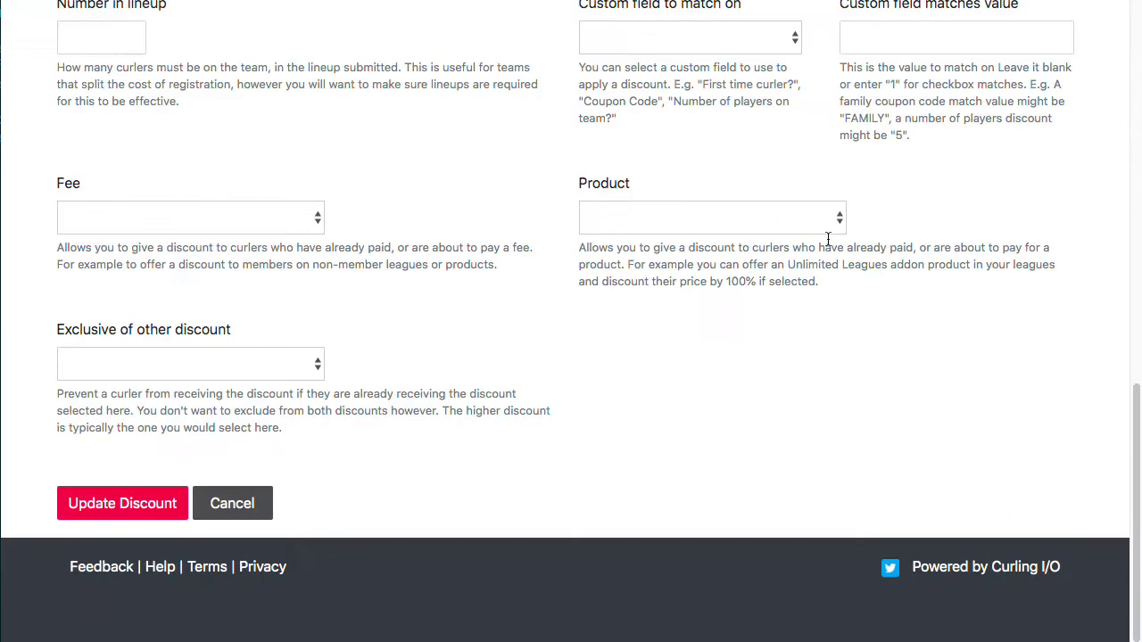
click(716, 229)
click(603, 238)
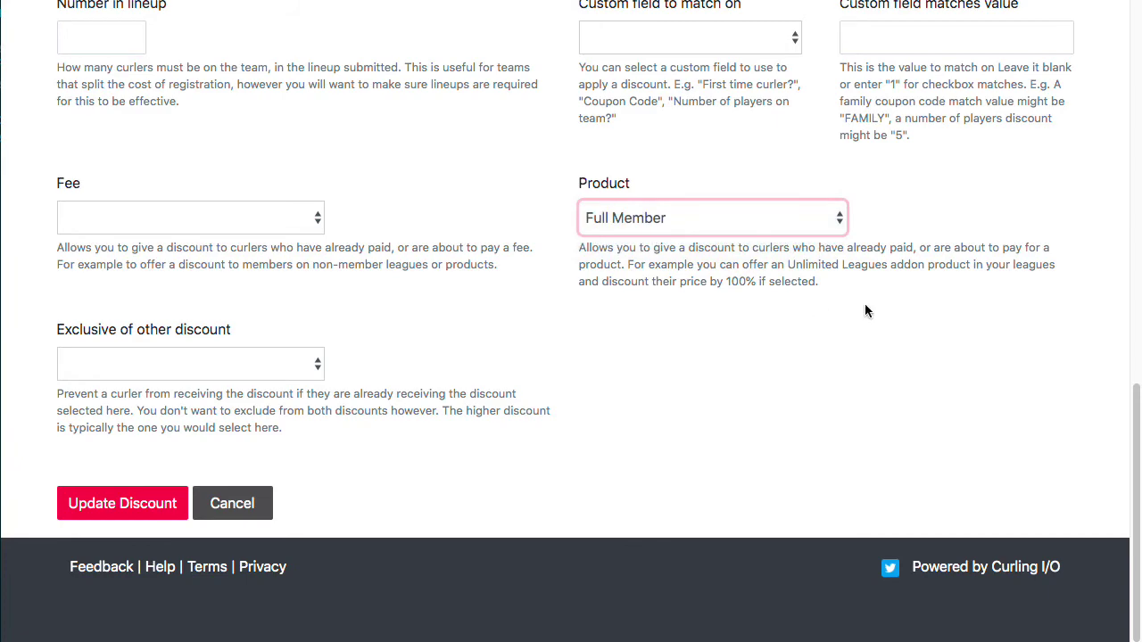
scroll(879, 301, up, 2)
scroll(918, 328, up, 3)
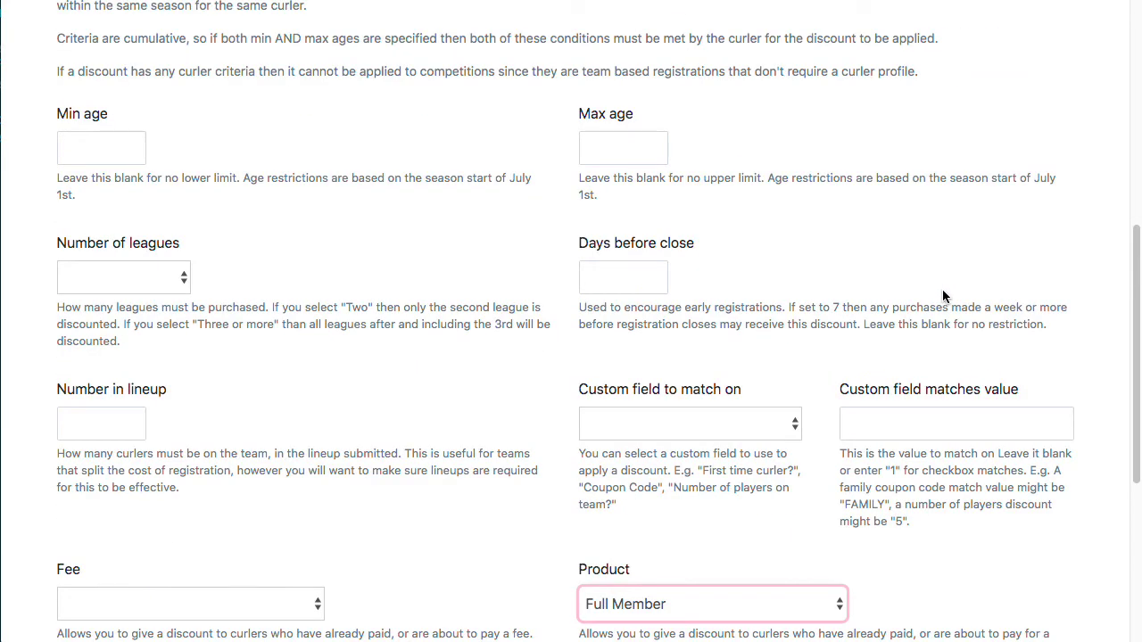
scroll(944, 294, up, 6)
scroll(942, 295, down, 10)
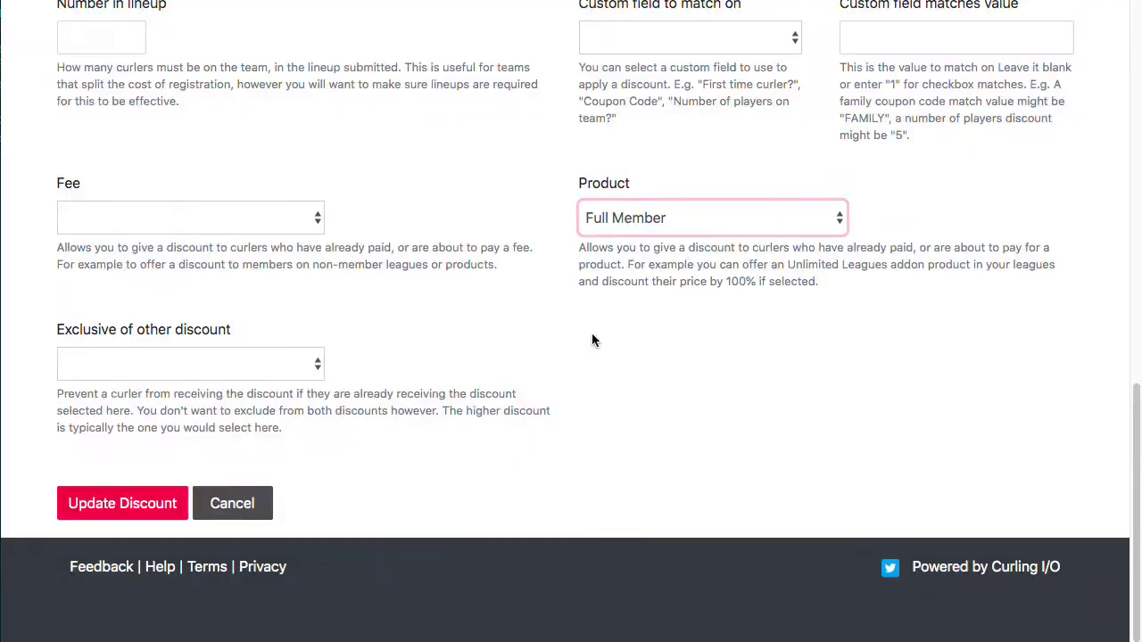
click(141, 502)
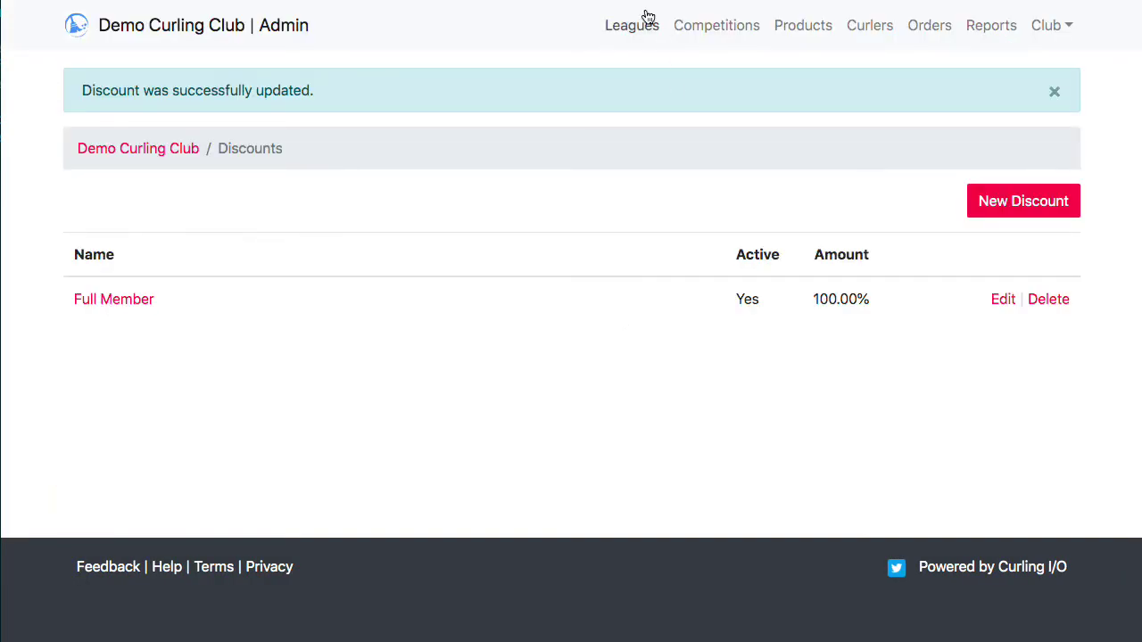
- Check the league and product lists, and edit the Monday Night Open league to remove its Coupon Code custom field
click(649, 20)
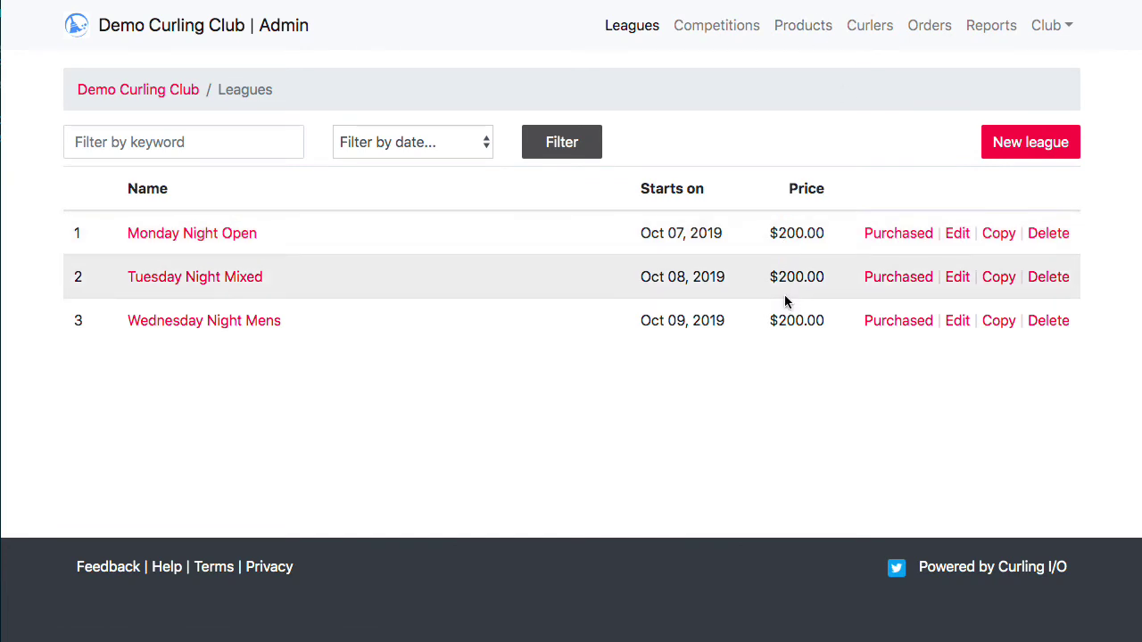
click(781, 32)
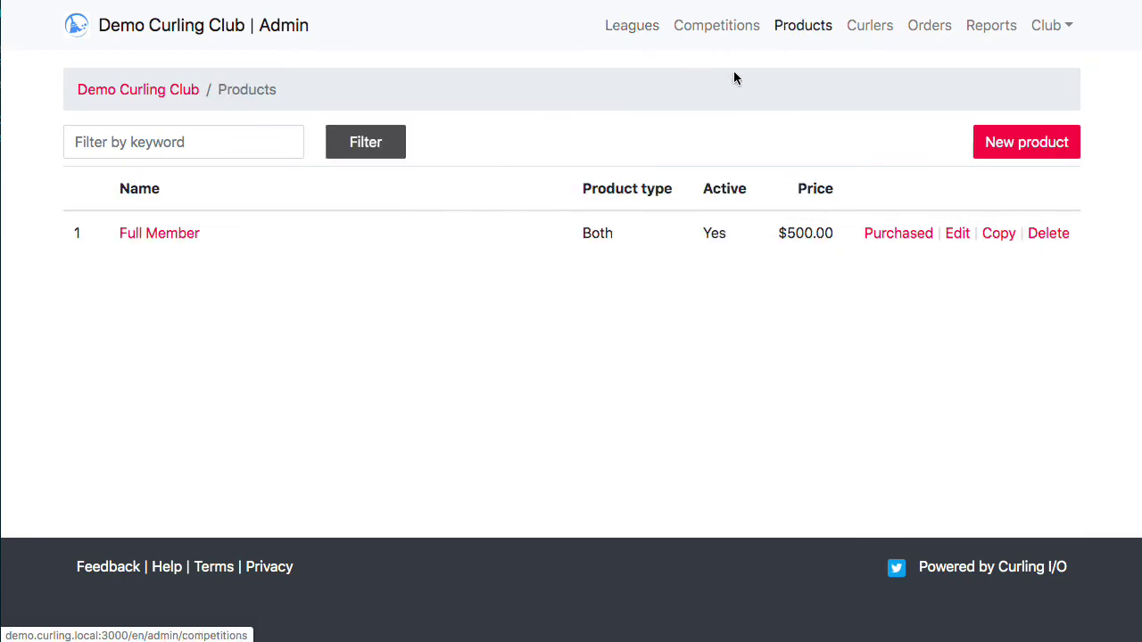
click(620, 32)
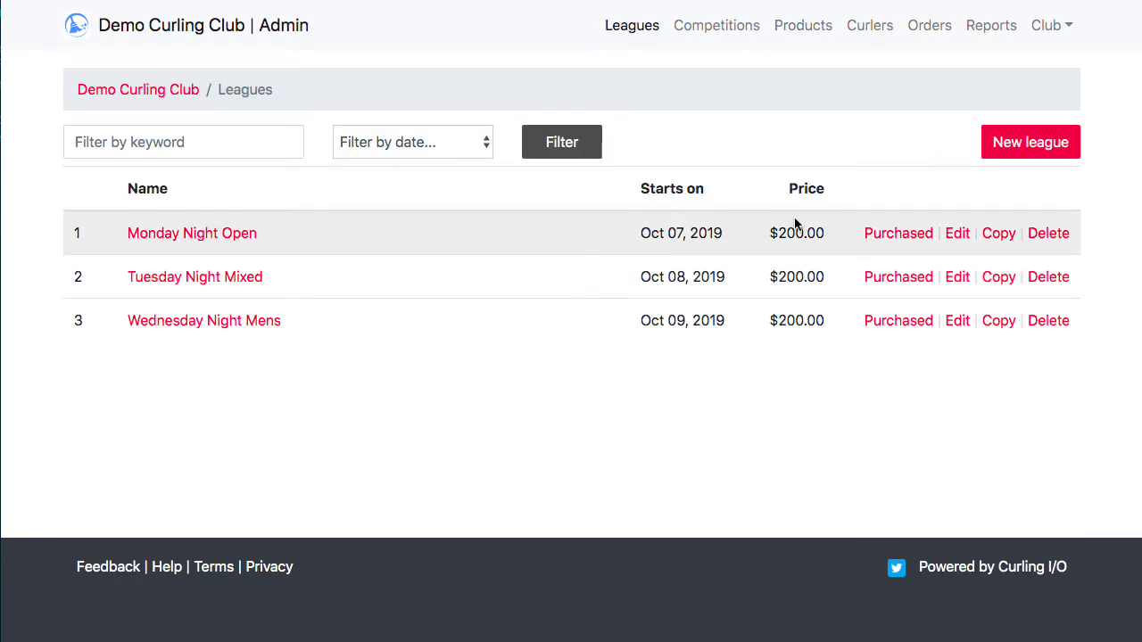
click(964, 234)
scroll(968, 224, down, 20)
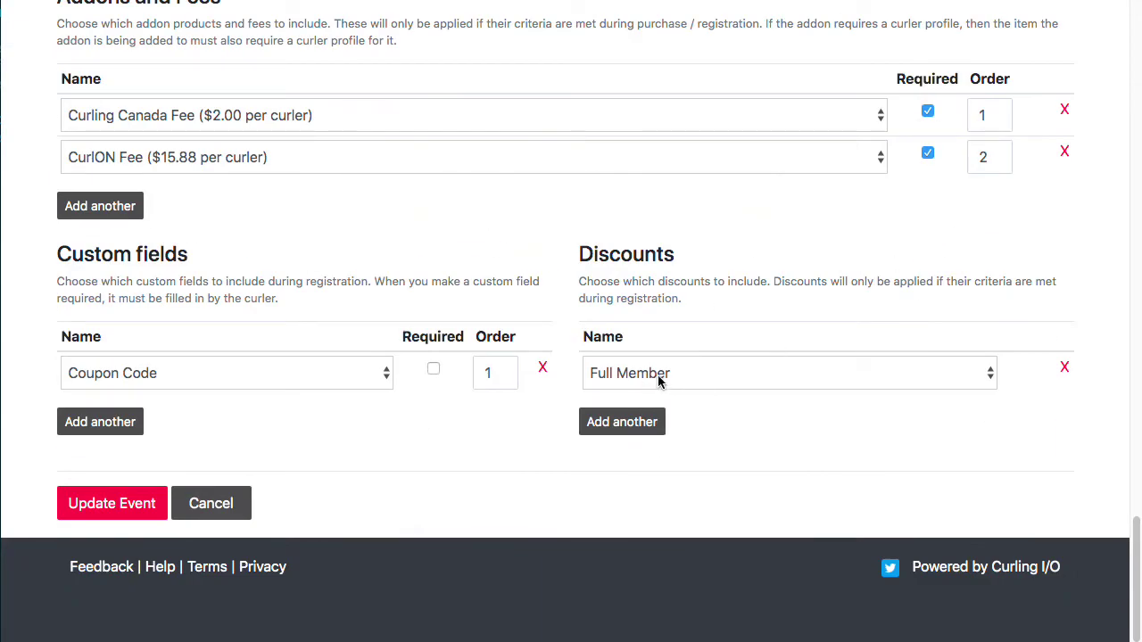
click(543, 368)
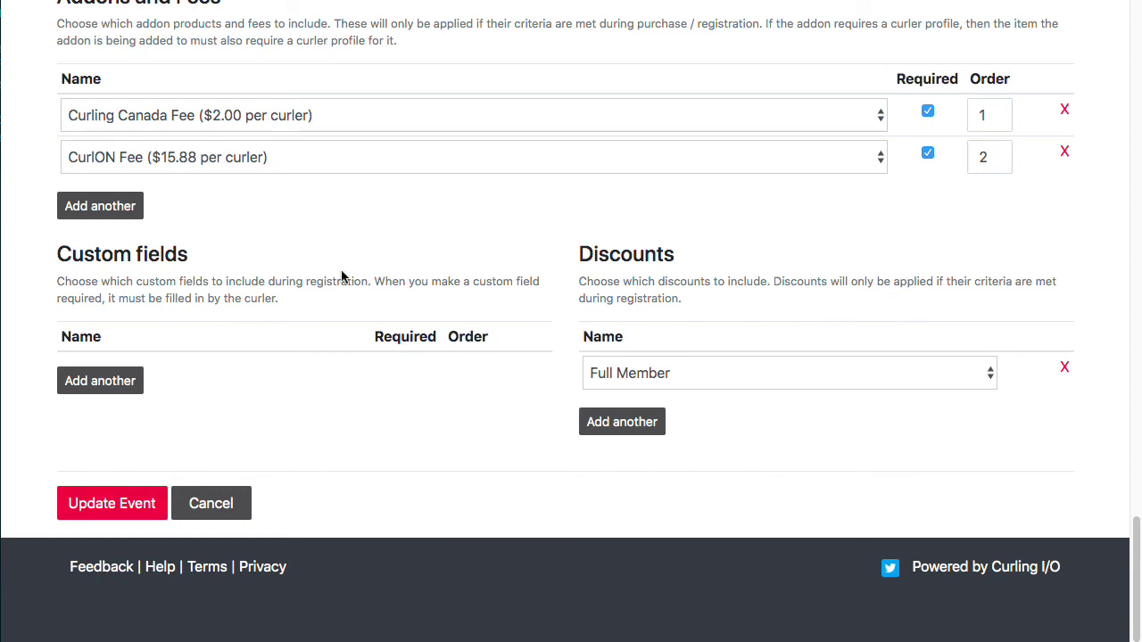
- Add the optional Full Member ($500.00 per curler) product to the Monday Night Open league's addons and save the league
click(100, 205)
click(156, 196)
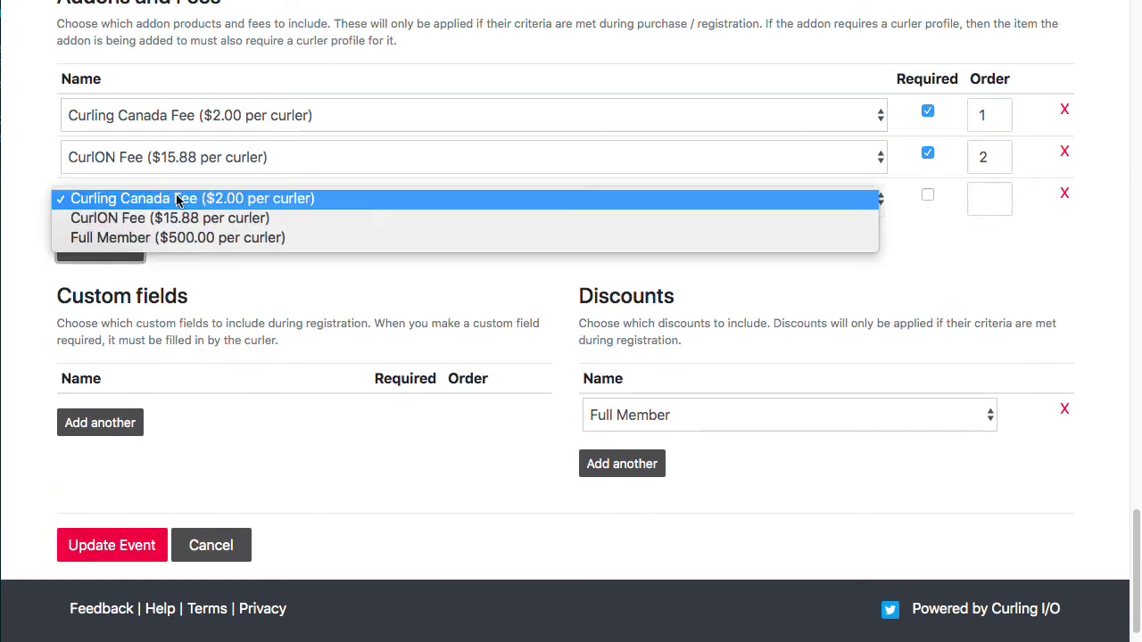
click(171, 239)
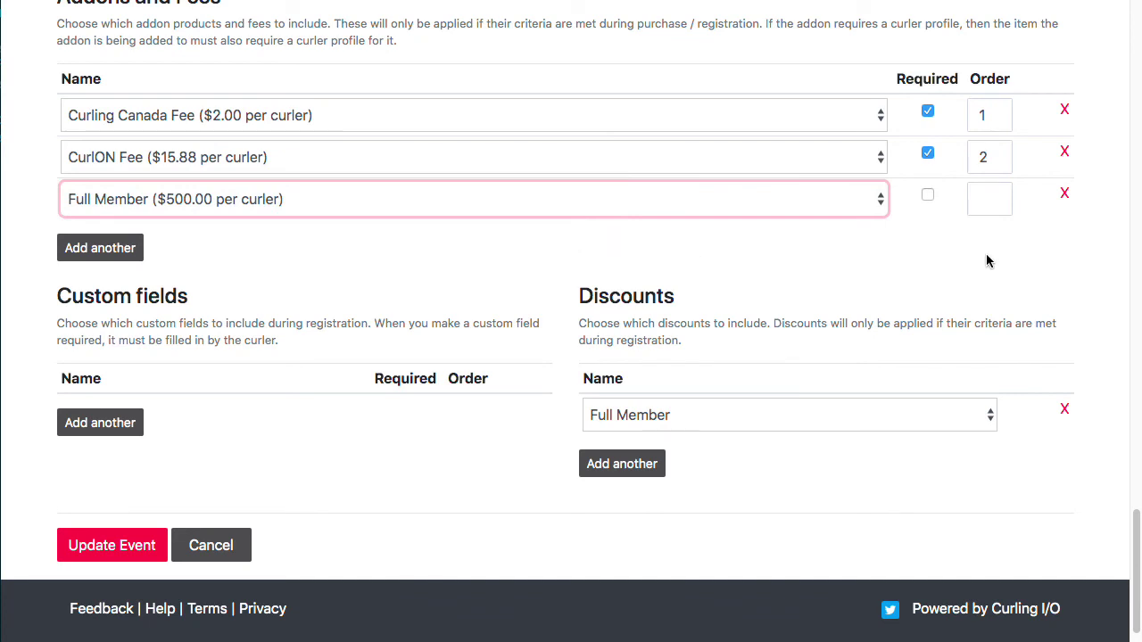
click(943, 278)
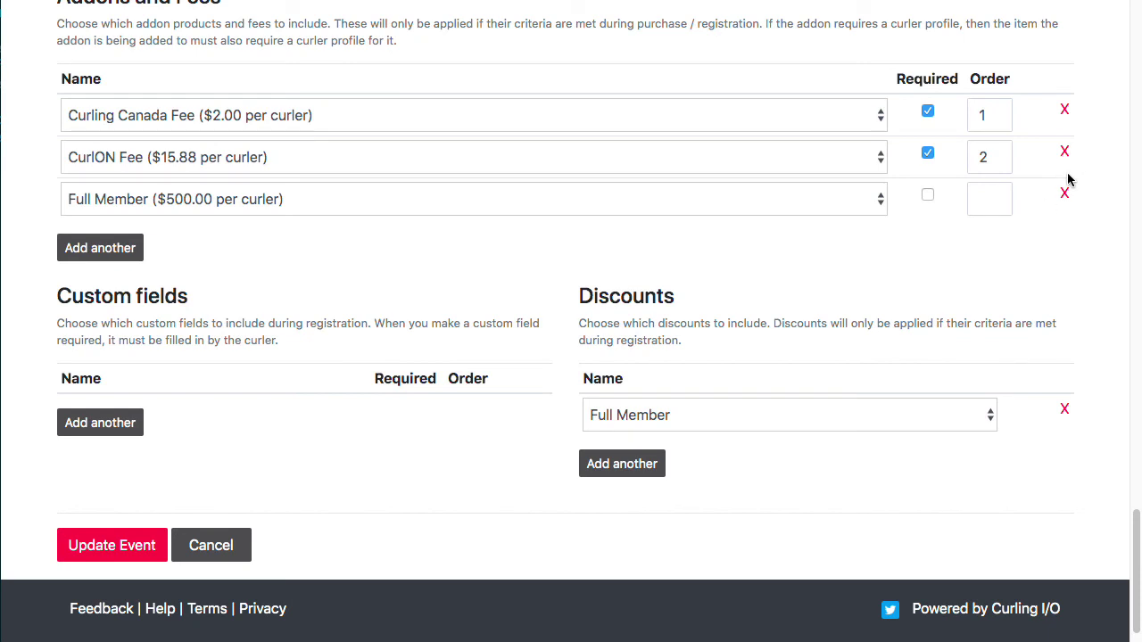
click(134, 533)
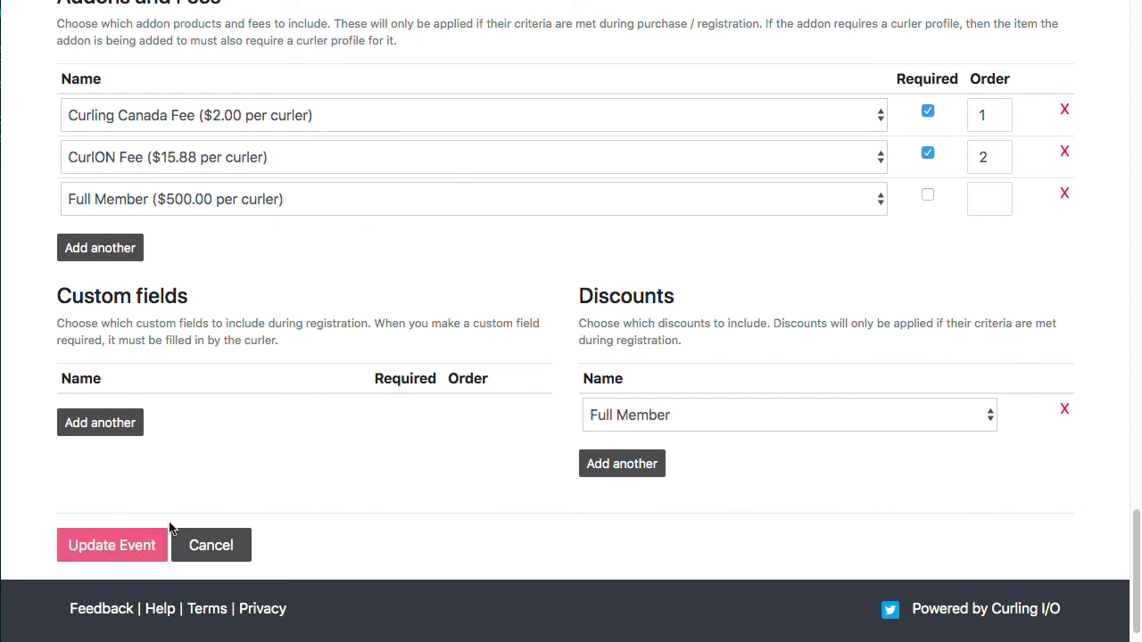
- Add the Full Member discount and the optional Full Member ($500.00 per curler) addon to the Tuesday Night Mixed league and save it
click(622, 31)
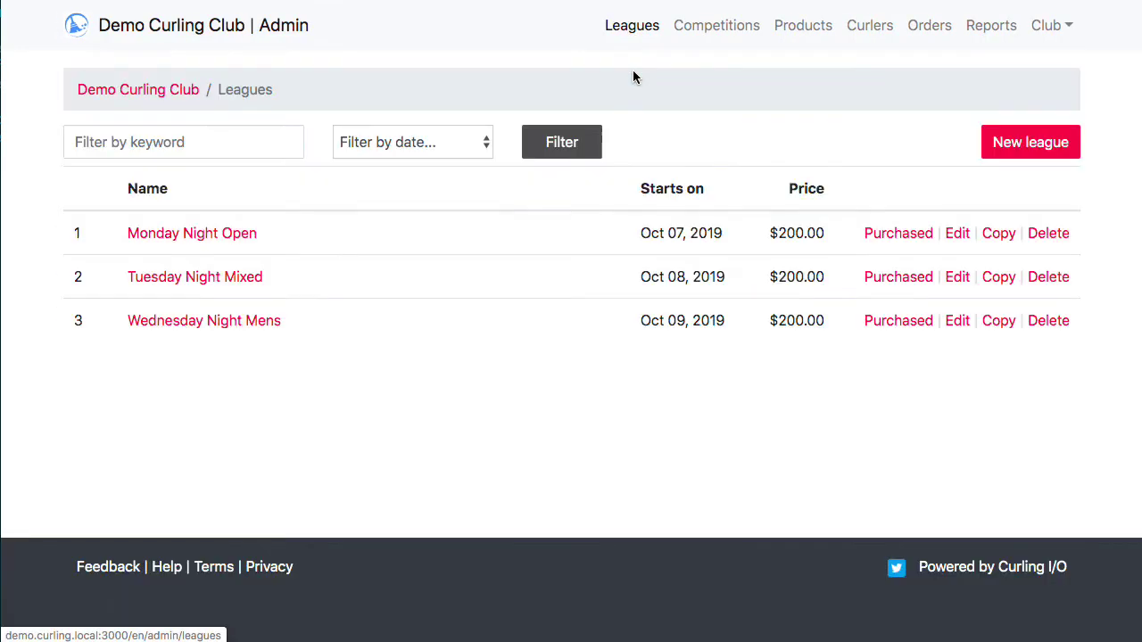
click(957, 274)
scroll(948, 247, down, 20)
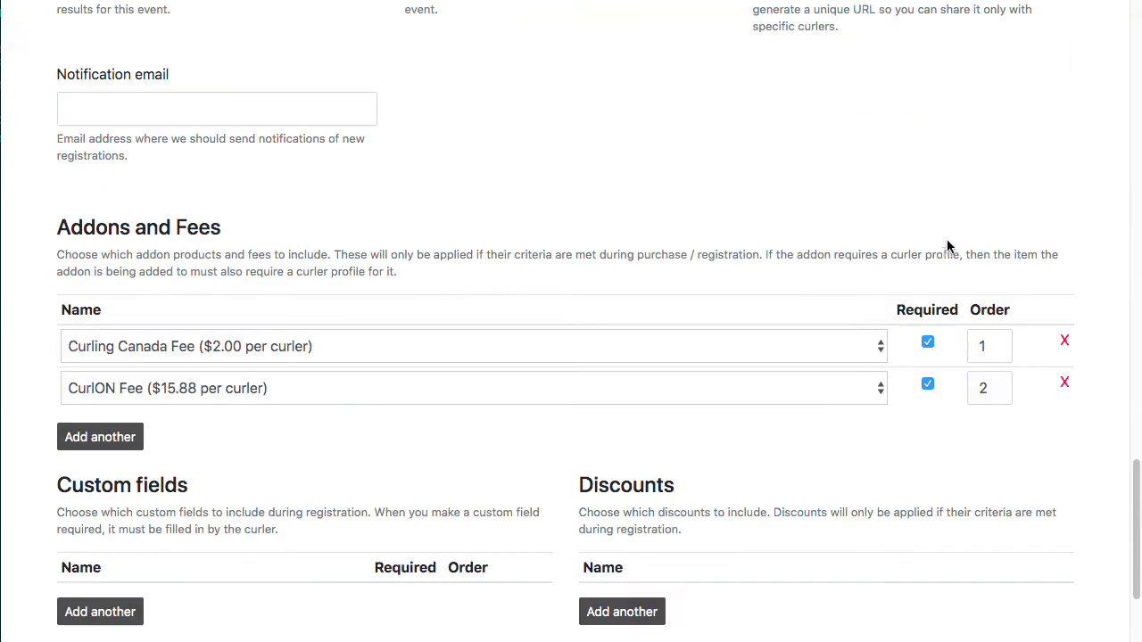
click(622, 499)
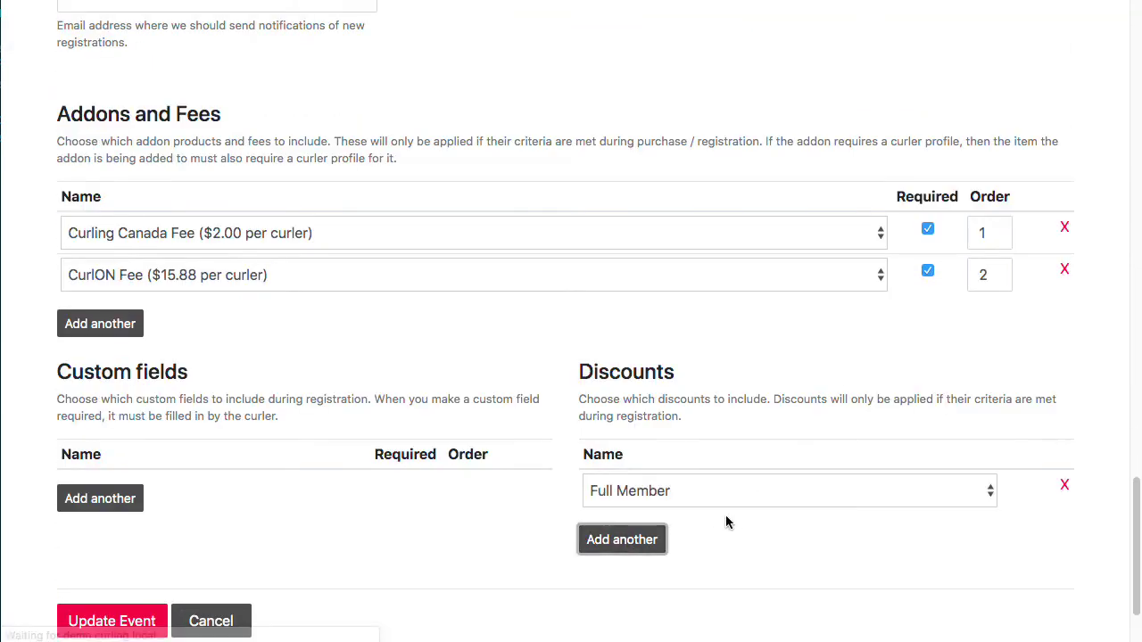
click(120, 330)
click(122, 326)
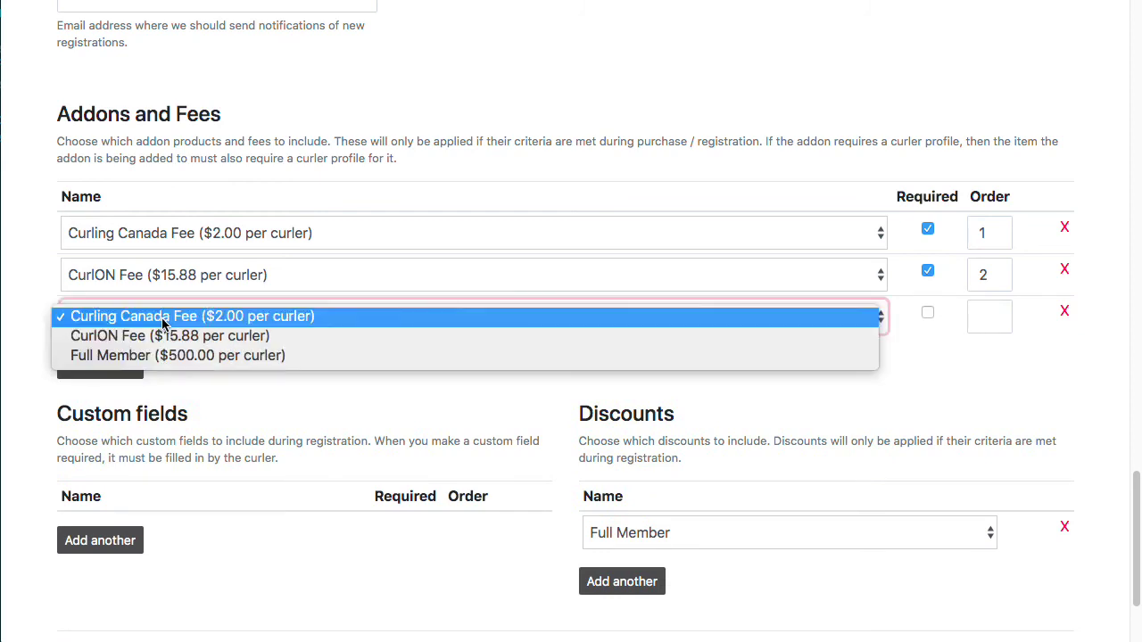
click(214, 357)
scroll(245, 494, down, 4)
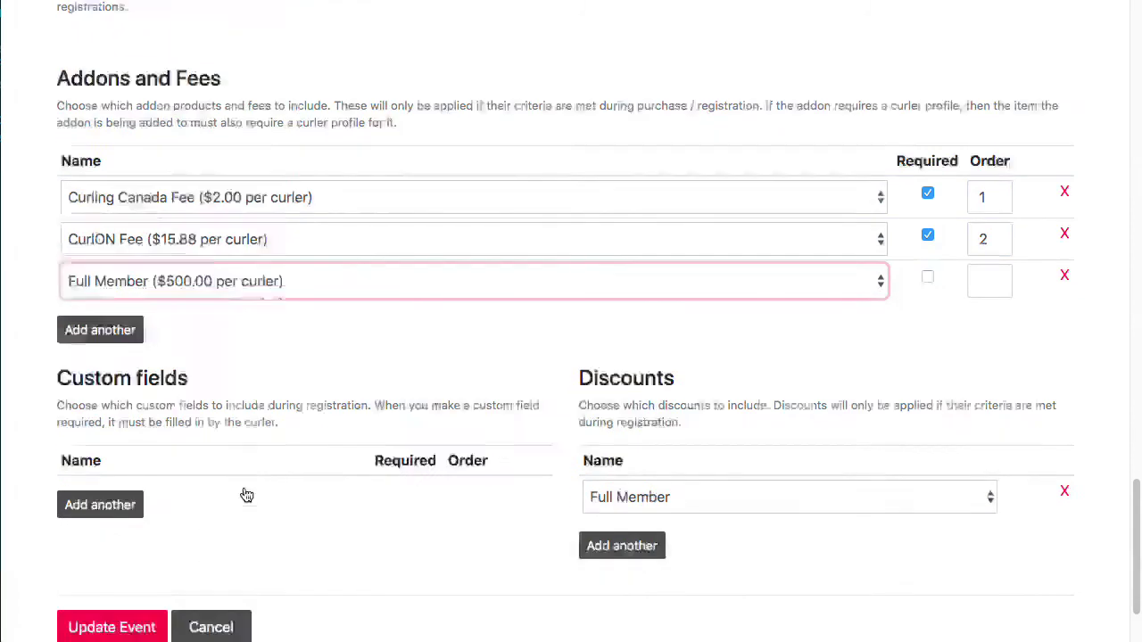
click(140, 502)
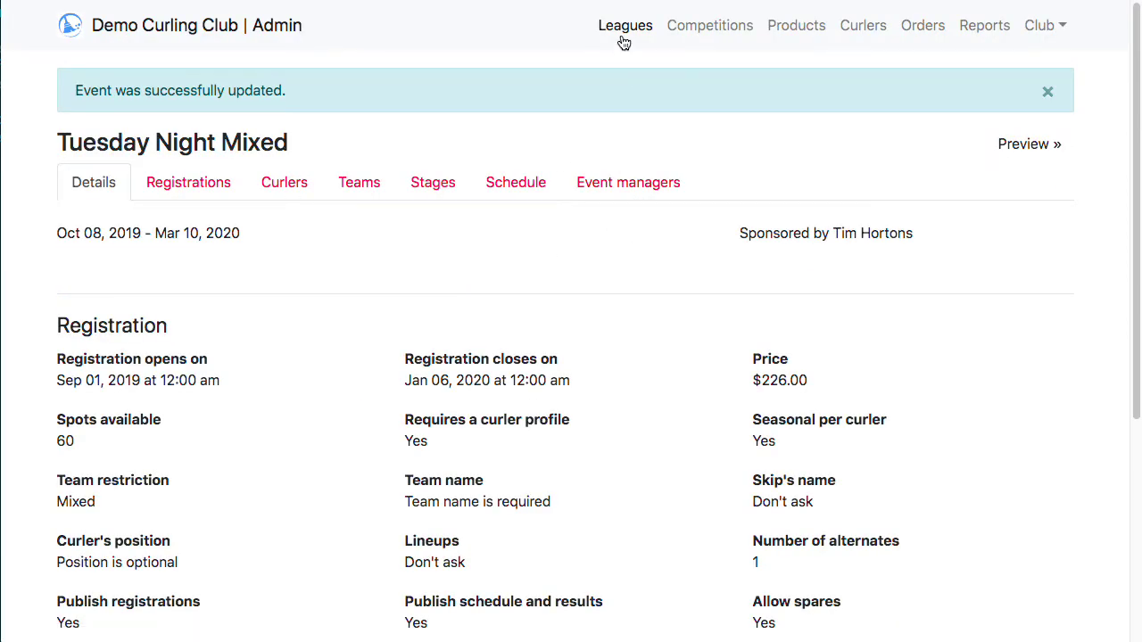
- Add the Full Member discount and the optional Full Member ($500.00 per curler) addon to the Wednesday Night Mens league and save it
click(624, 28)
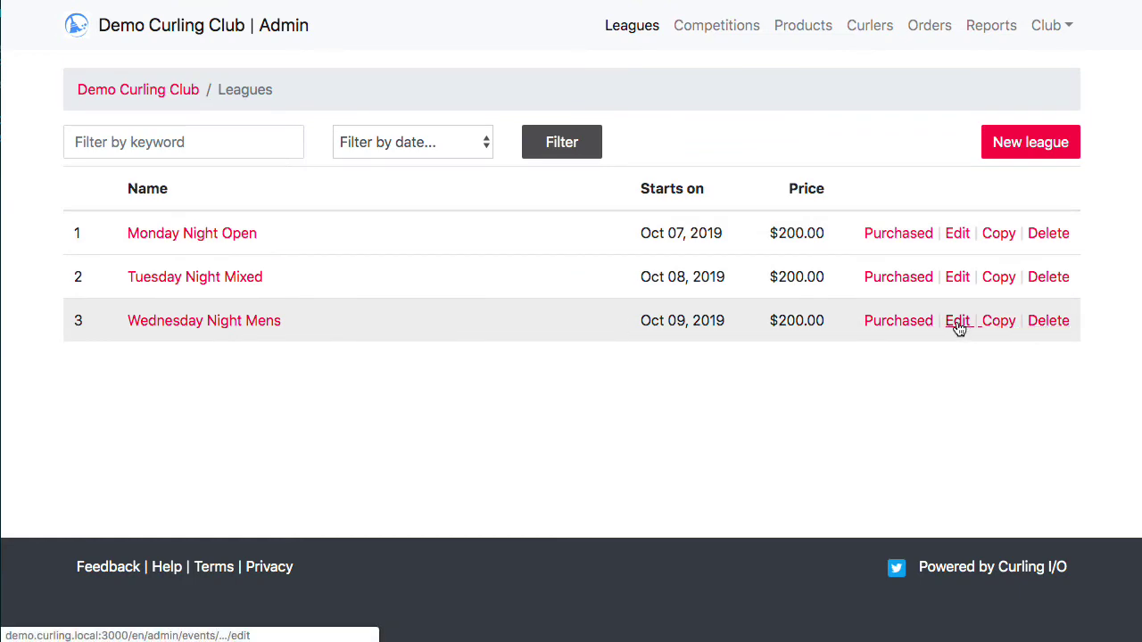
click(957, 321)
scroll(920, 324, down, 15)
click(658, 418)
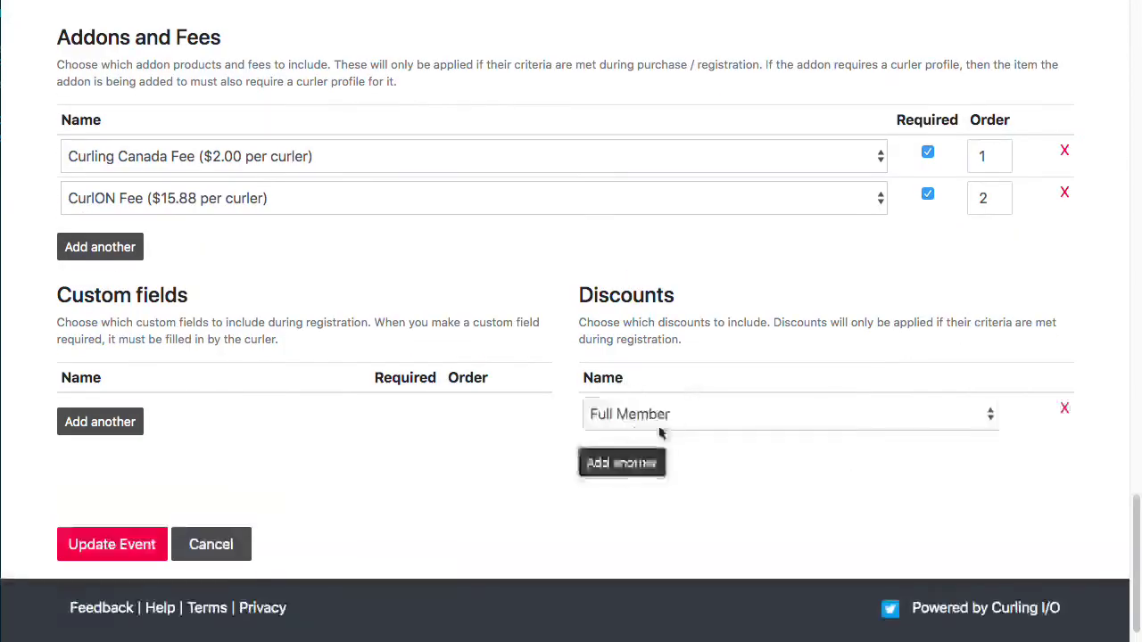
click(77, 248)
click(194, 241)
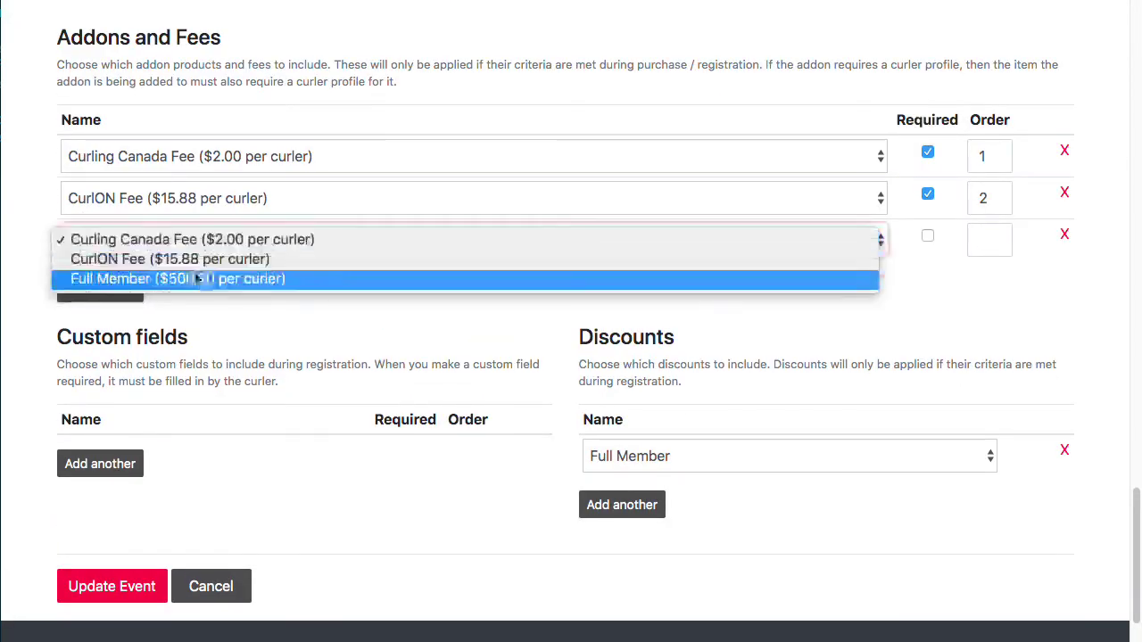
click(194, 280)
click(107, 593)
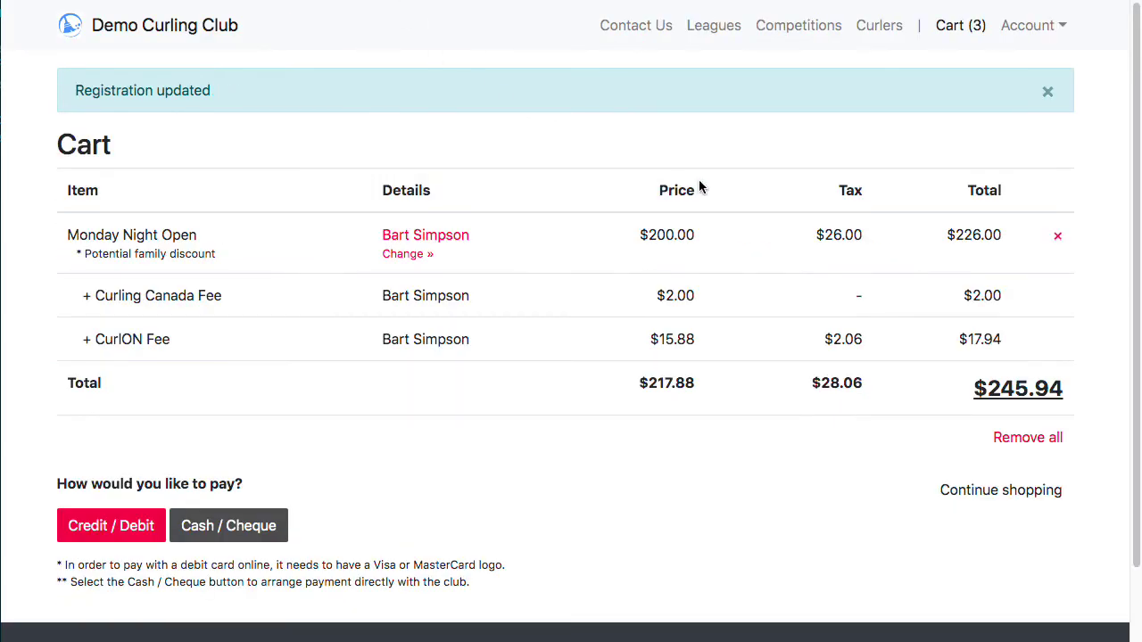
- Remove all items from the cart on the club's public site and add the Monday Night Open league to it
click(1031, 437)
click(724, 82)
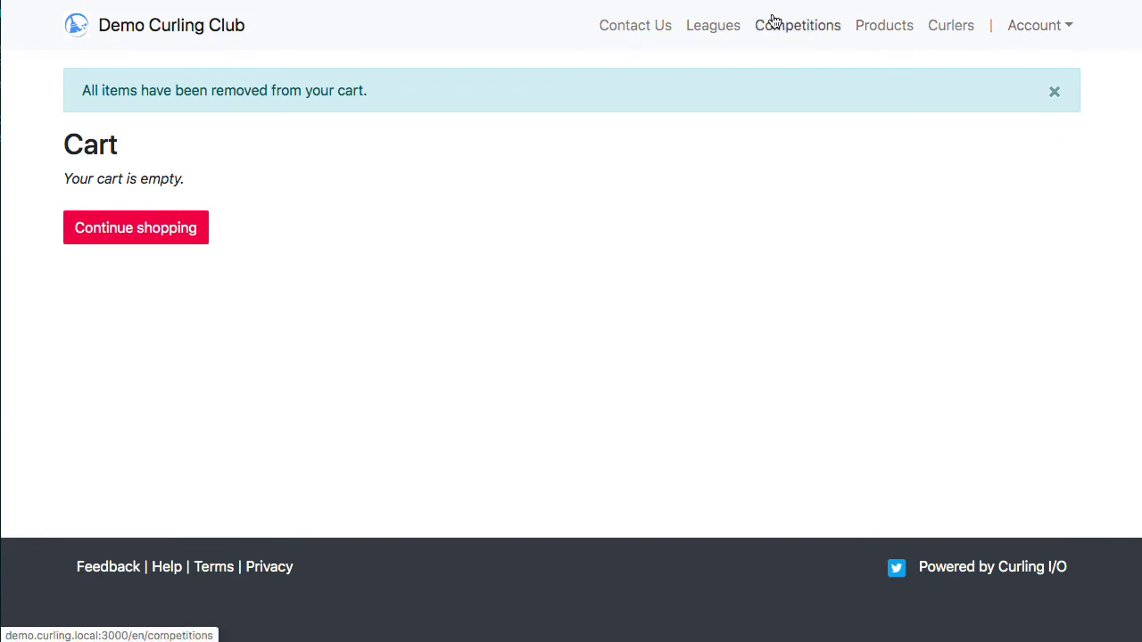
click(718, 32)
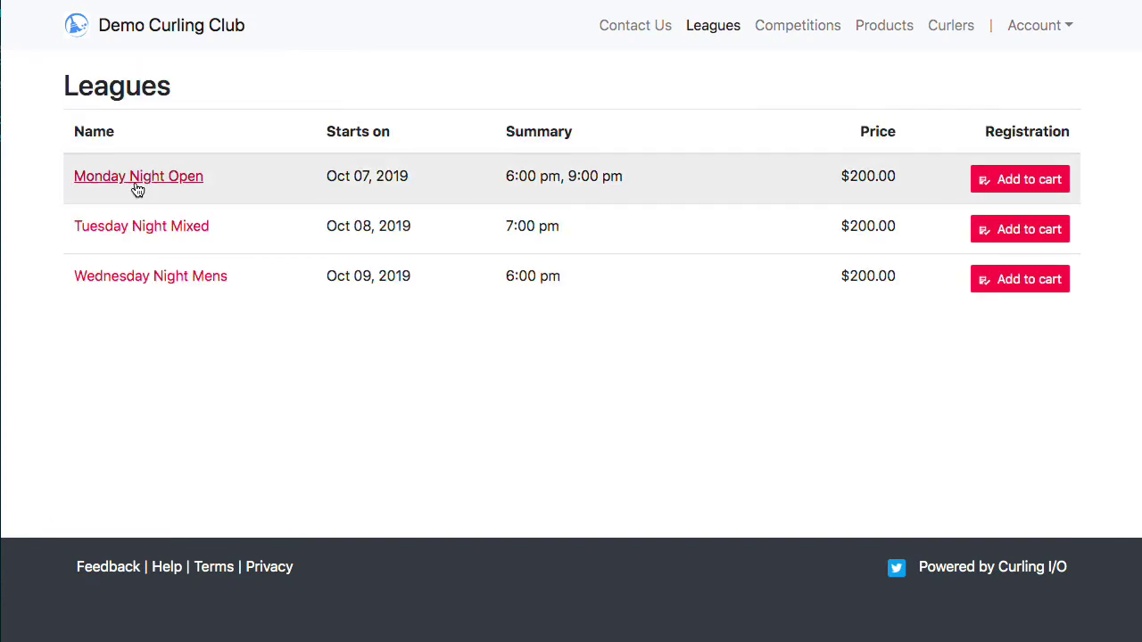
click(1020, 179)
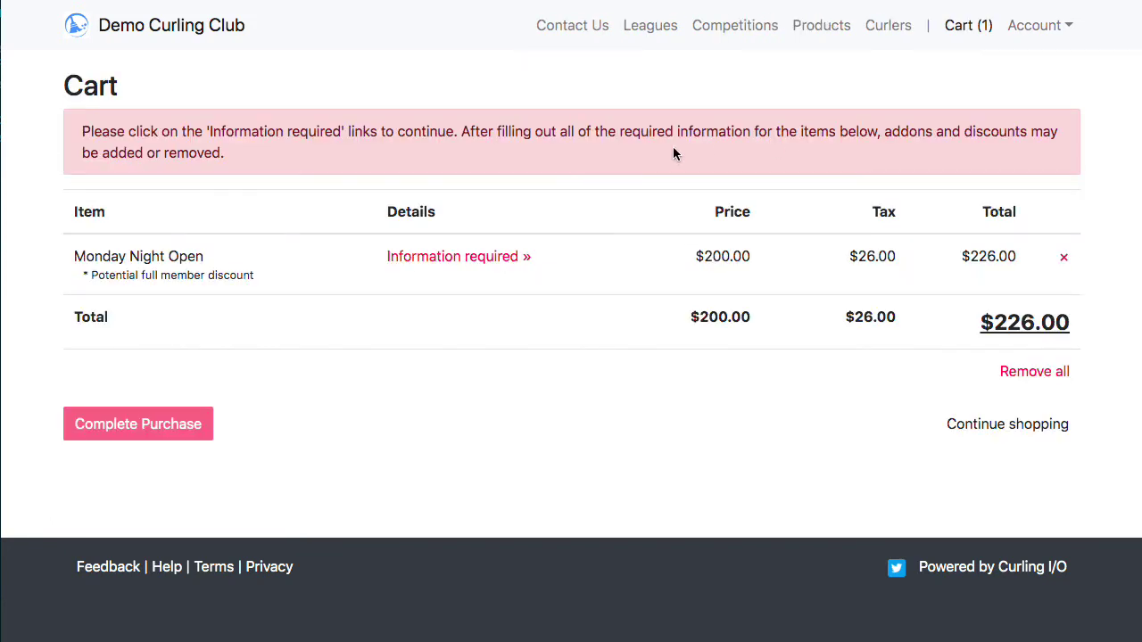
- Register the 17-year-old curler for Monday Night Open with the team name Team Simpson and the Full Member addon, and save
click(502, 256)
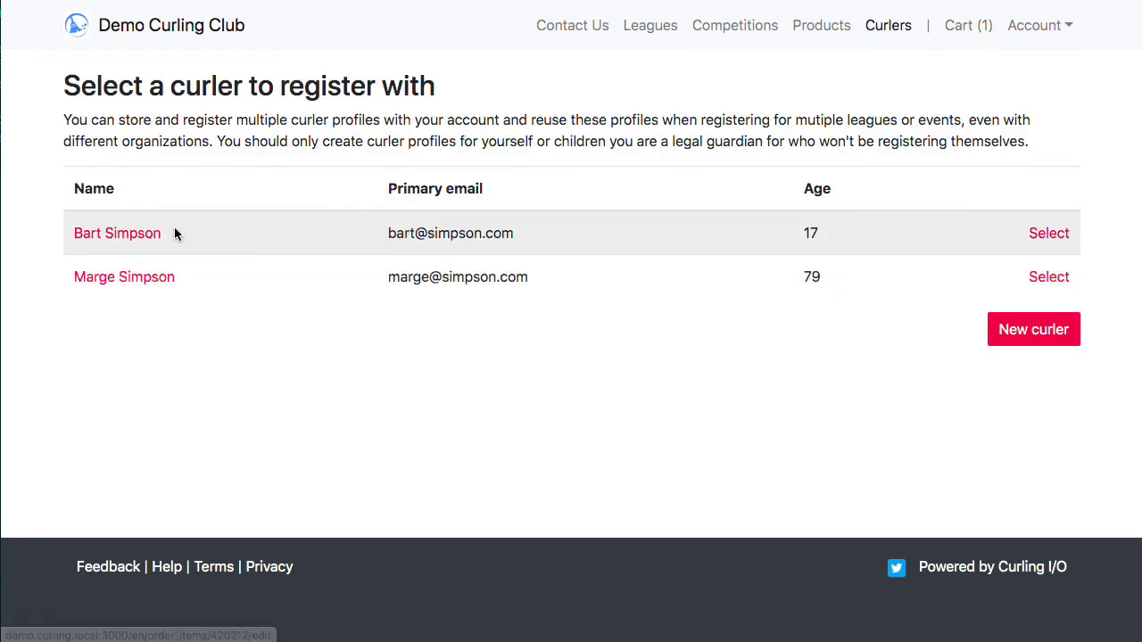
click(427, 234)
click(504, 268)
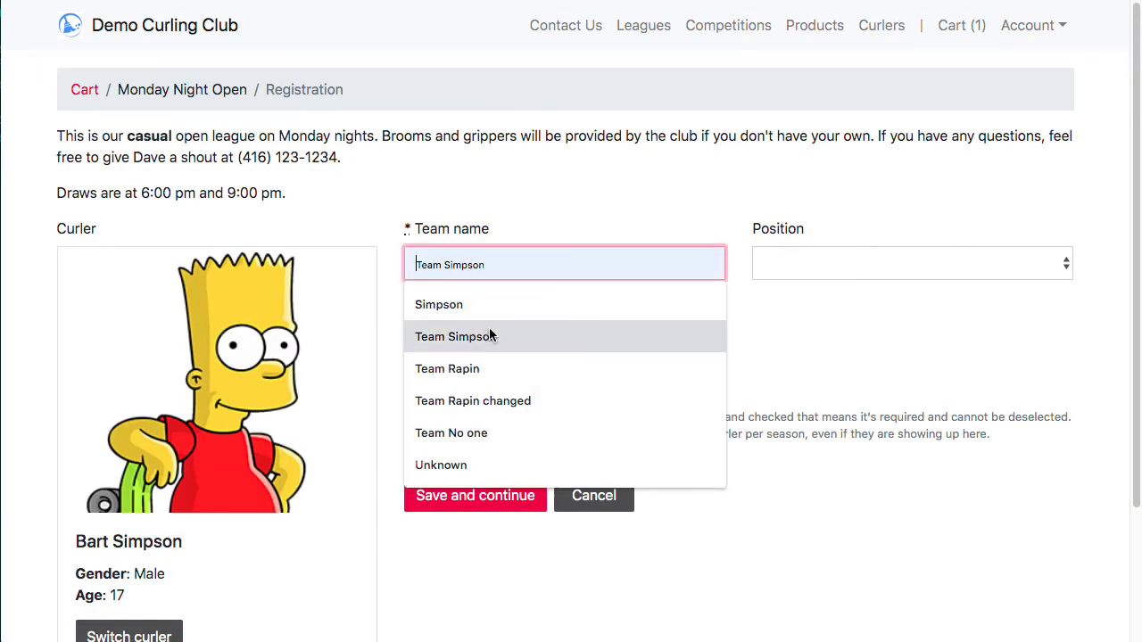
click(489, 331)
click(886, 372)
click(472, 390)
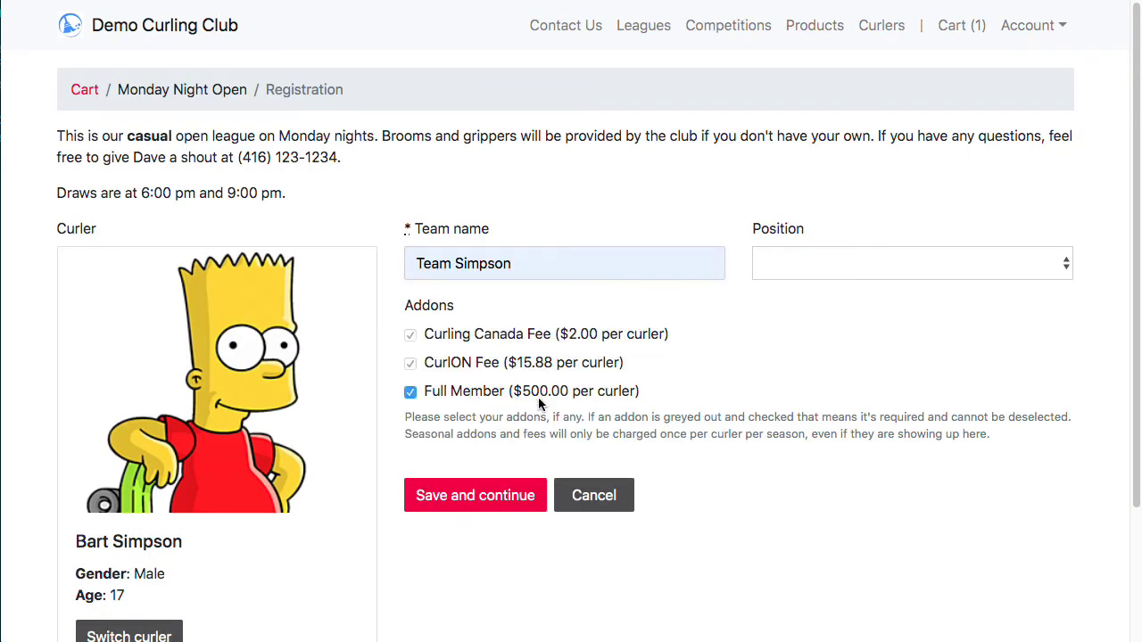
click(484, 492)
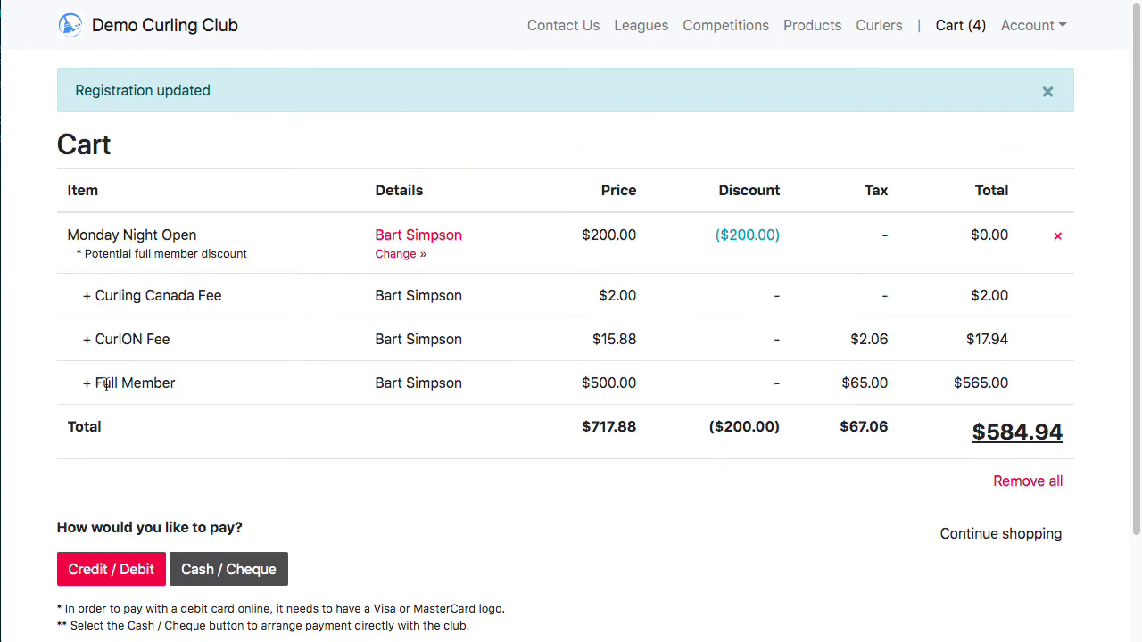
- Examine the cart's fees, the Full Member addon price, and the discount and total on the Monday Night Open line
drag(95, 384, 177, 384)
drag(133, 298, 152, 337)
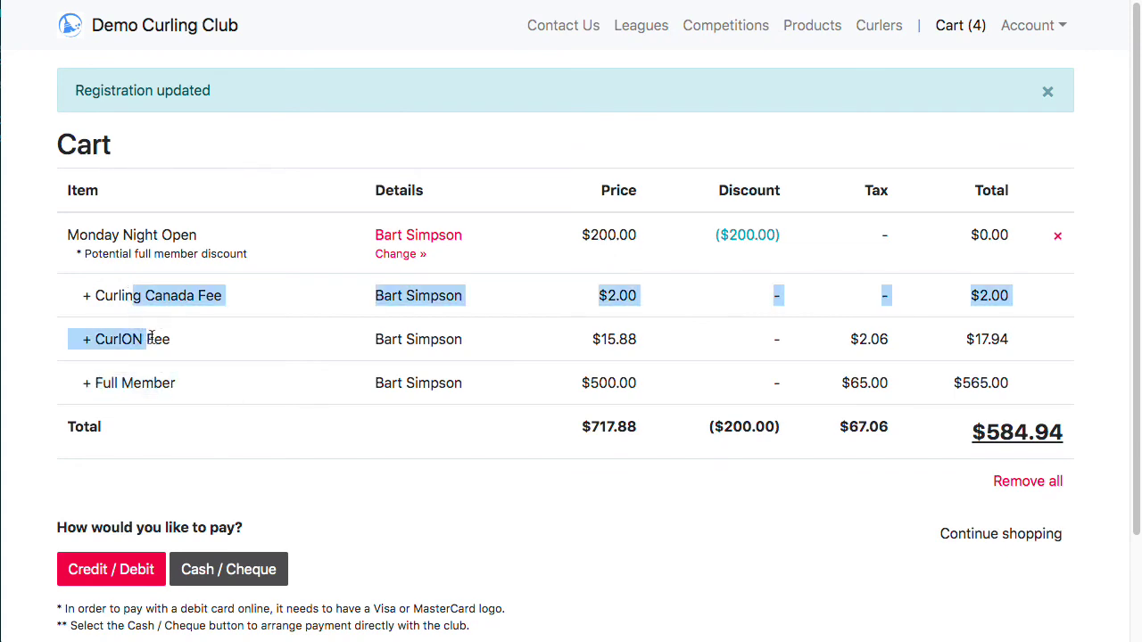
click(355, 442)
drag(114, 384, 644, 383)
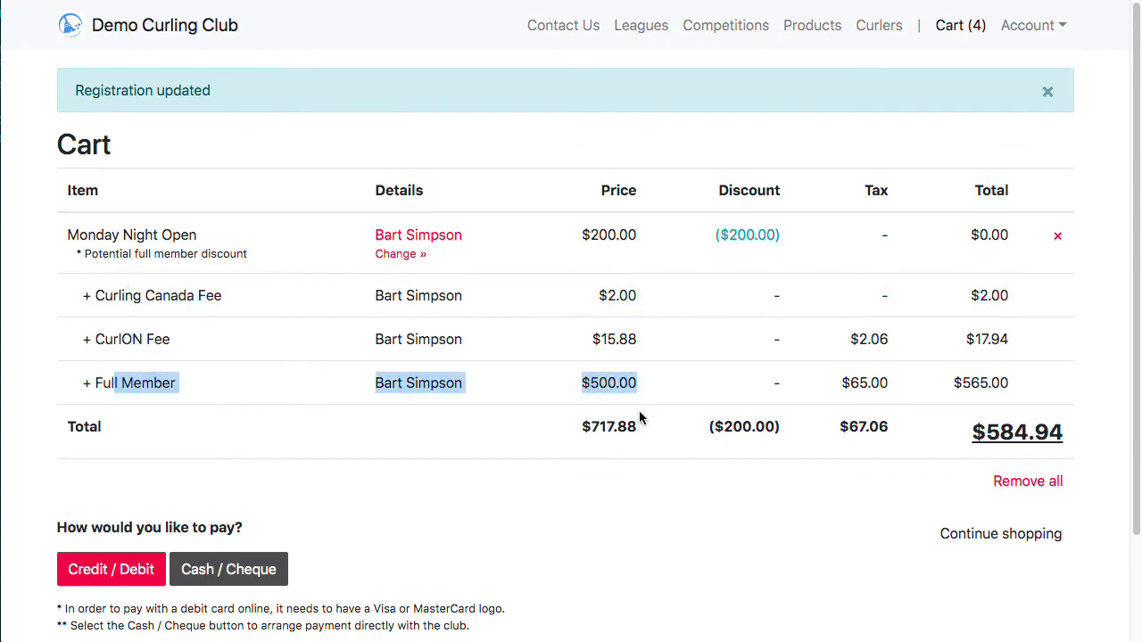
click(649, 392)
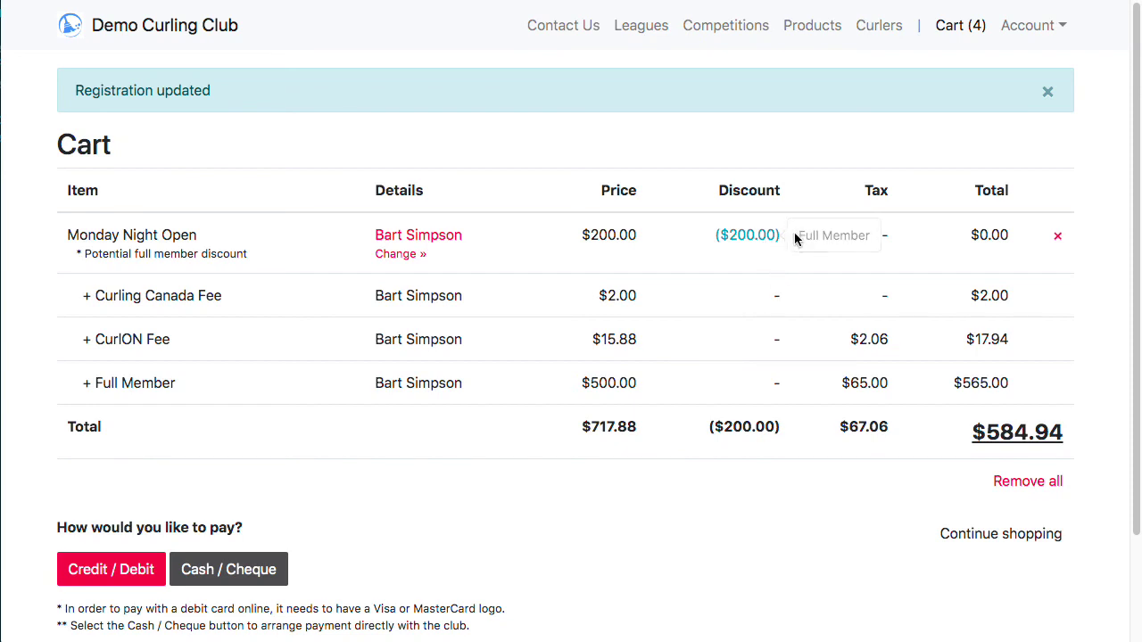
drag(794, 233, 580, 235)
drag(969, 236, 1012, 239)
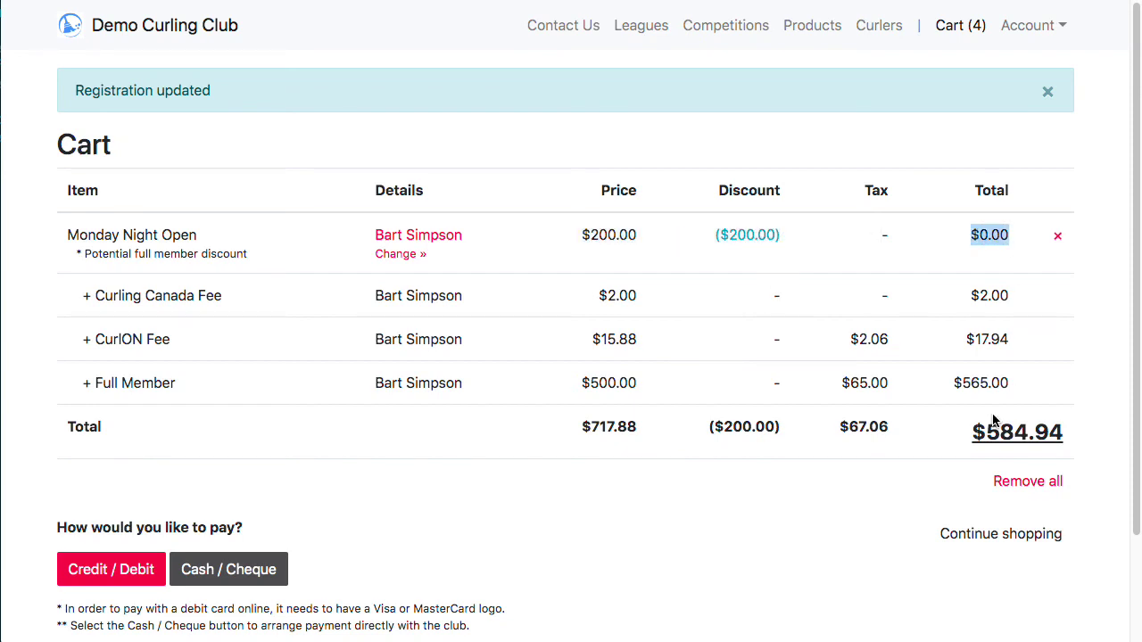
click(775, 106)
- Add Tuesday Night Mixed to the cart and register the 17-year-old curler with the team name Team Simpson, leaving the Full Member addon unselected
click(643, 30)
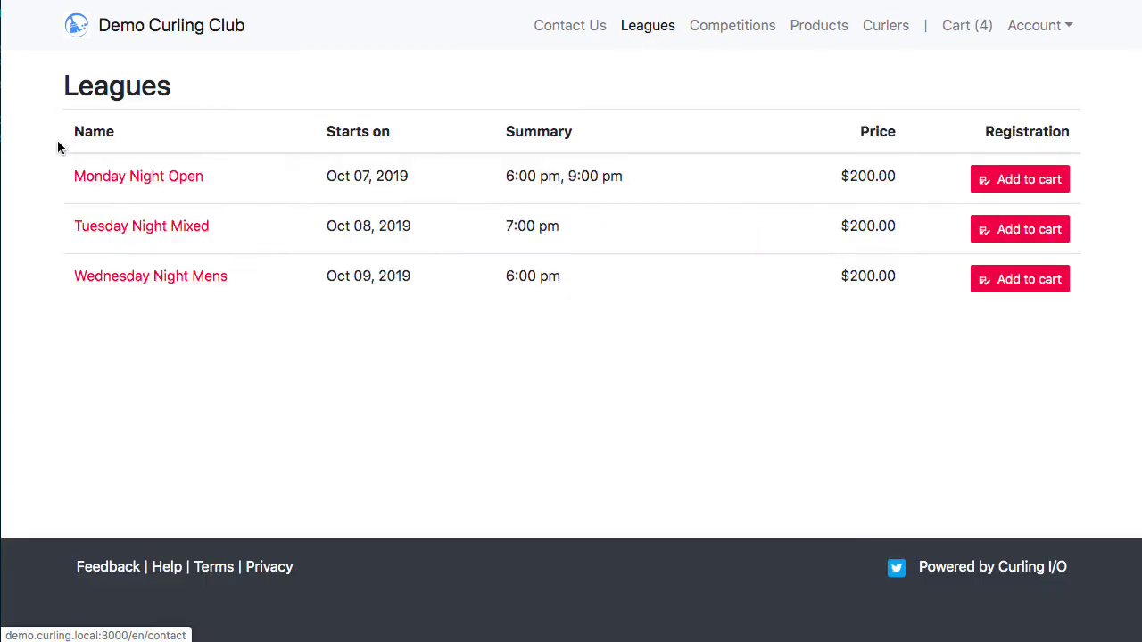
click(1014, 234)
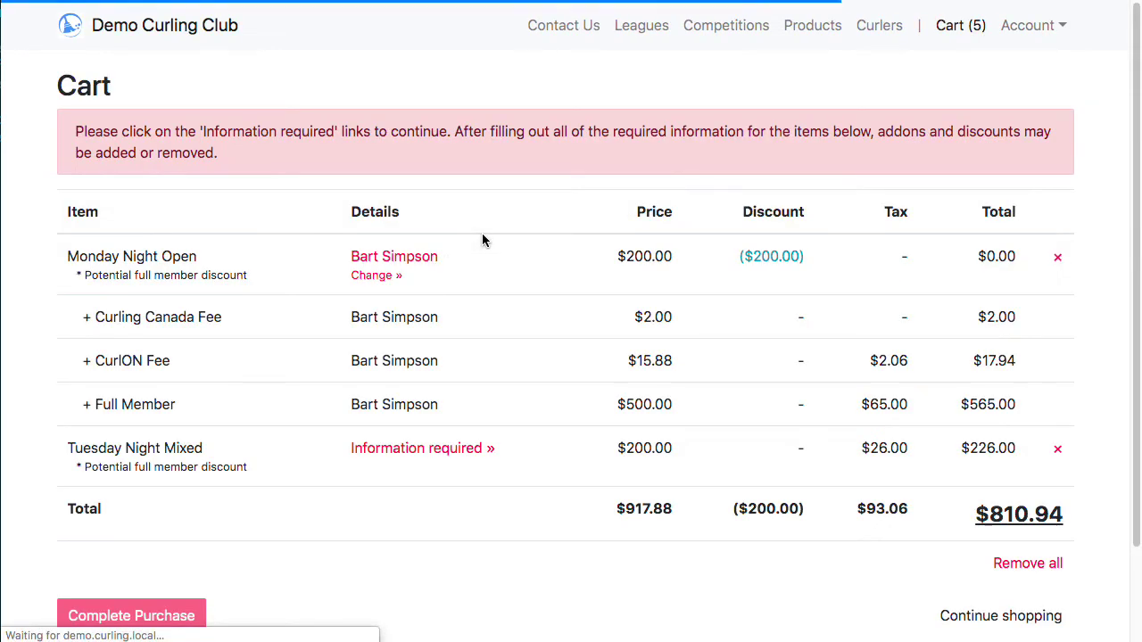
click(434, 450)
click(174, 232)
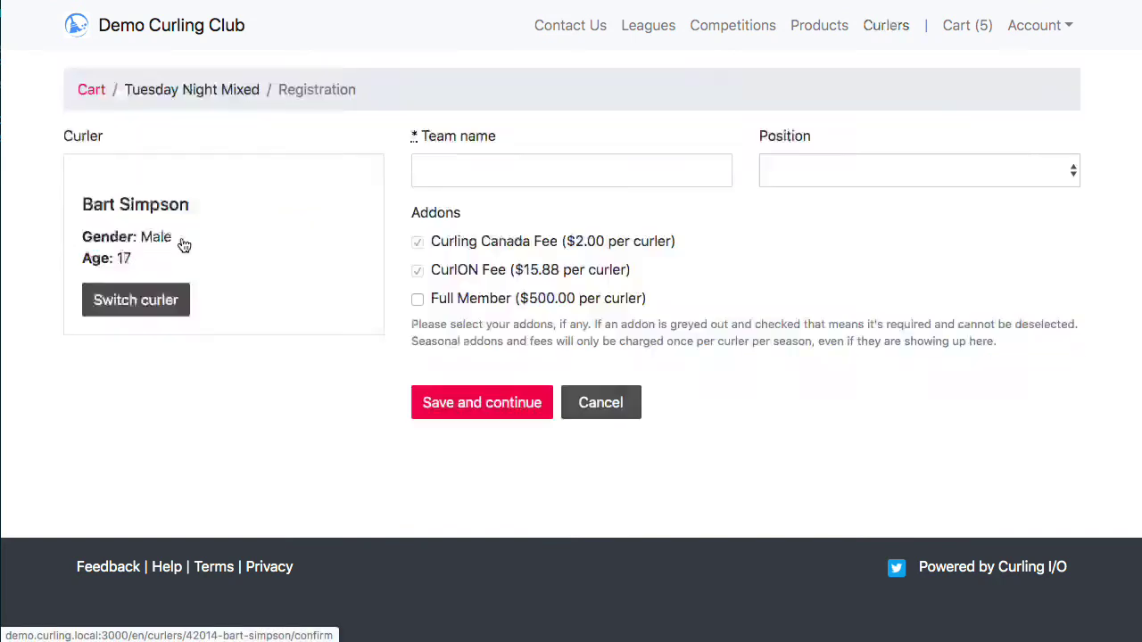
click(487, 170)
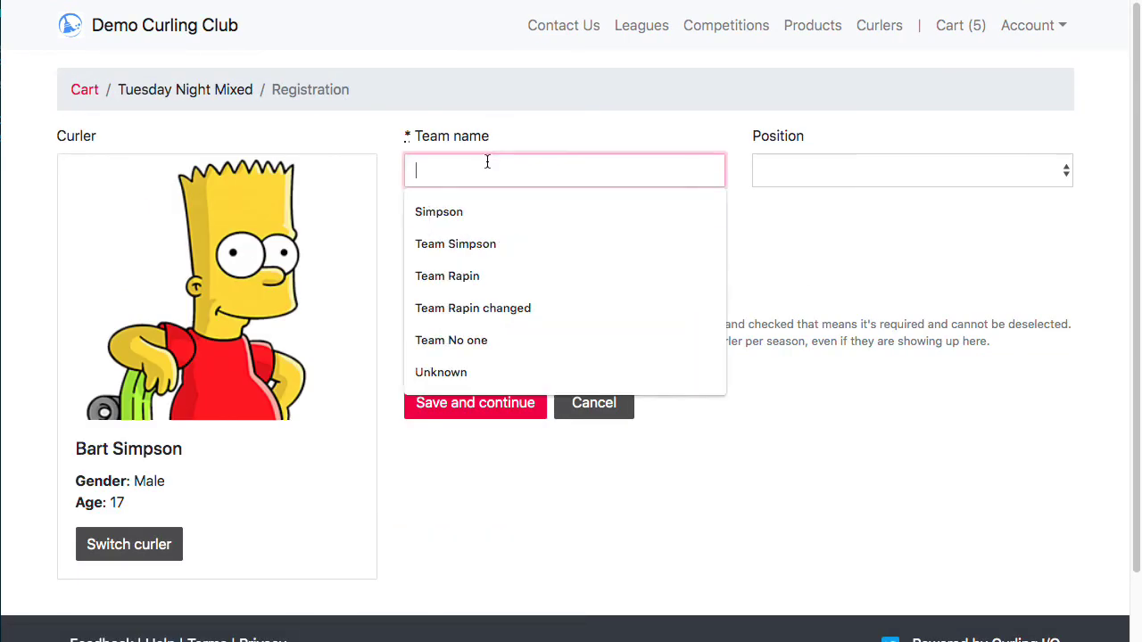
click(464, 242)
click(474, 404)
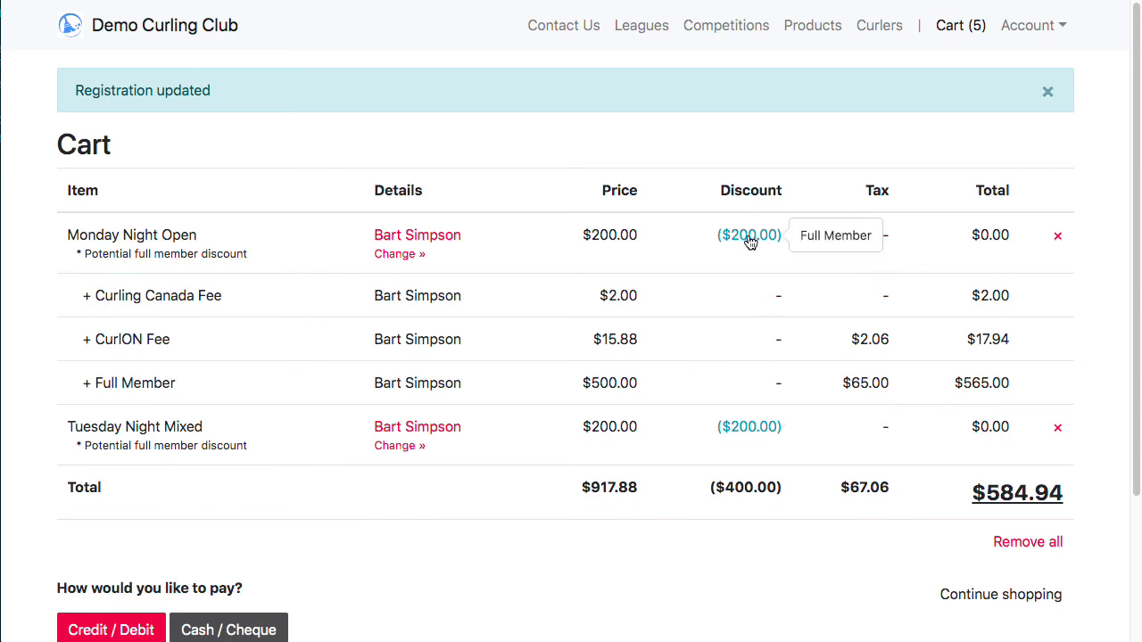
- Change the Tuesday Night Mixed registration to include the Full Member addon and save it
click(393, 445)
click(442, 299)
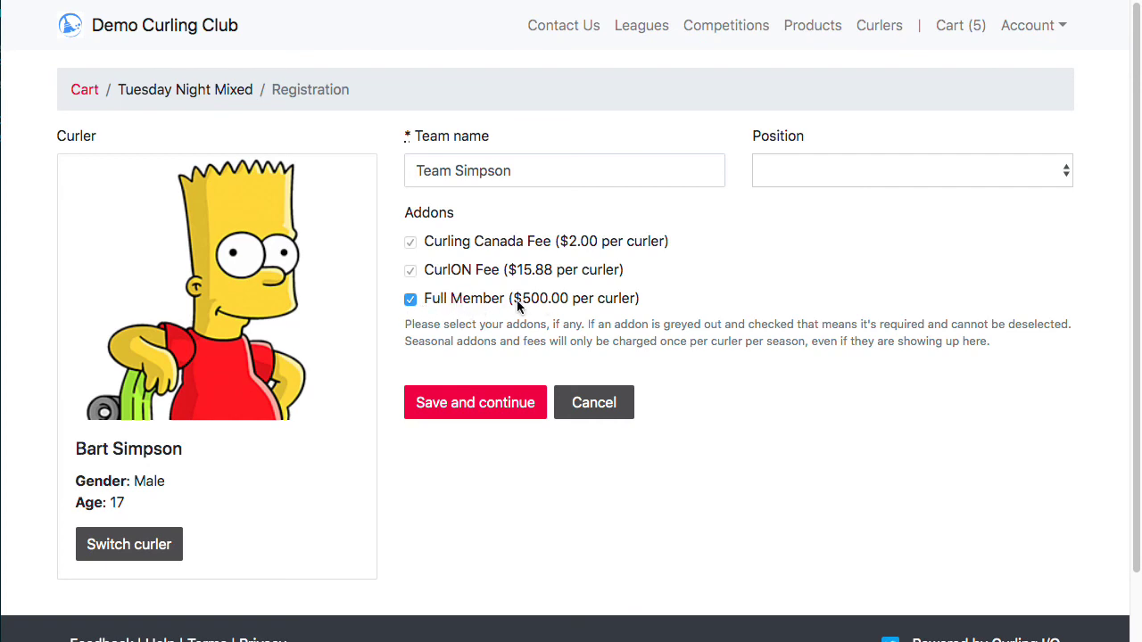
click(505, 406)
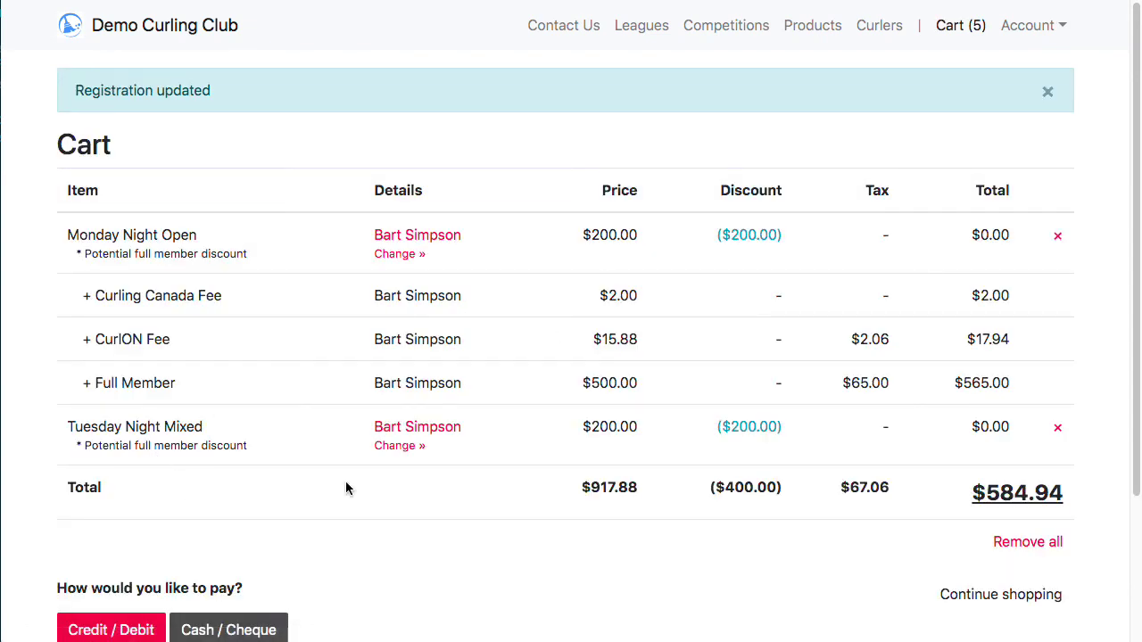
- Add Wednesday Night Mens to the cart and register the 17-year-old curler with the team name Team Simpson, leaving the Full Member addon unselected
click(641, 27)
click(1009, 284)
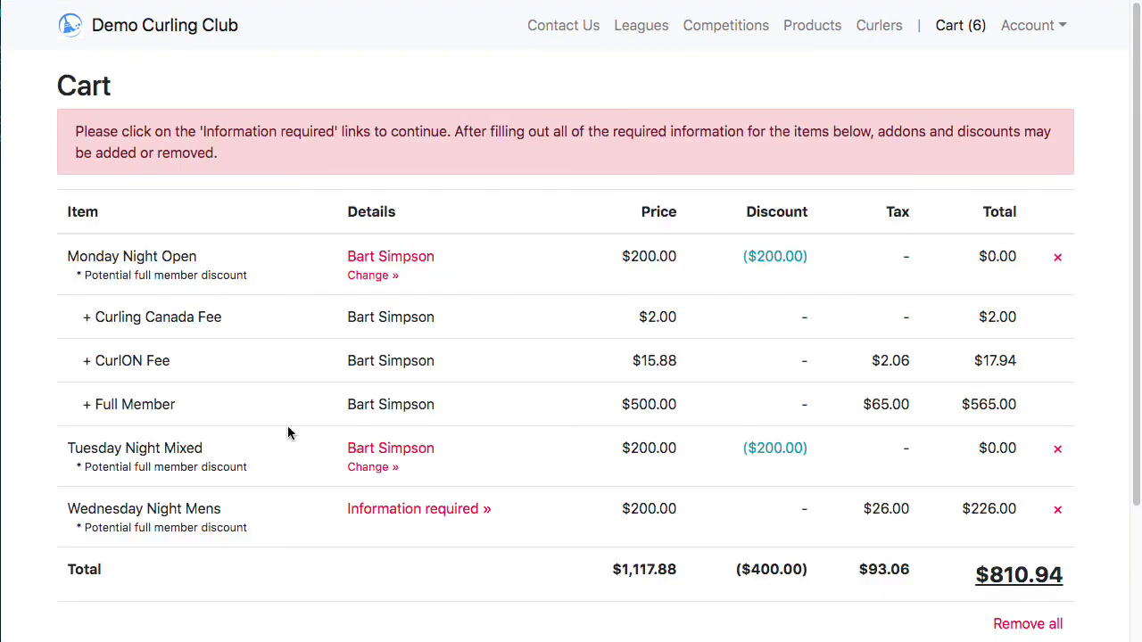
click(420, 509)
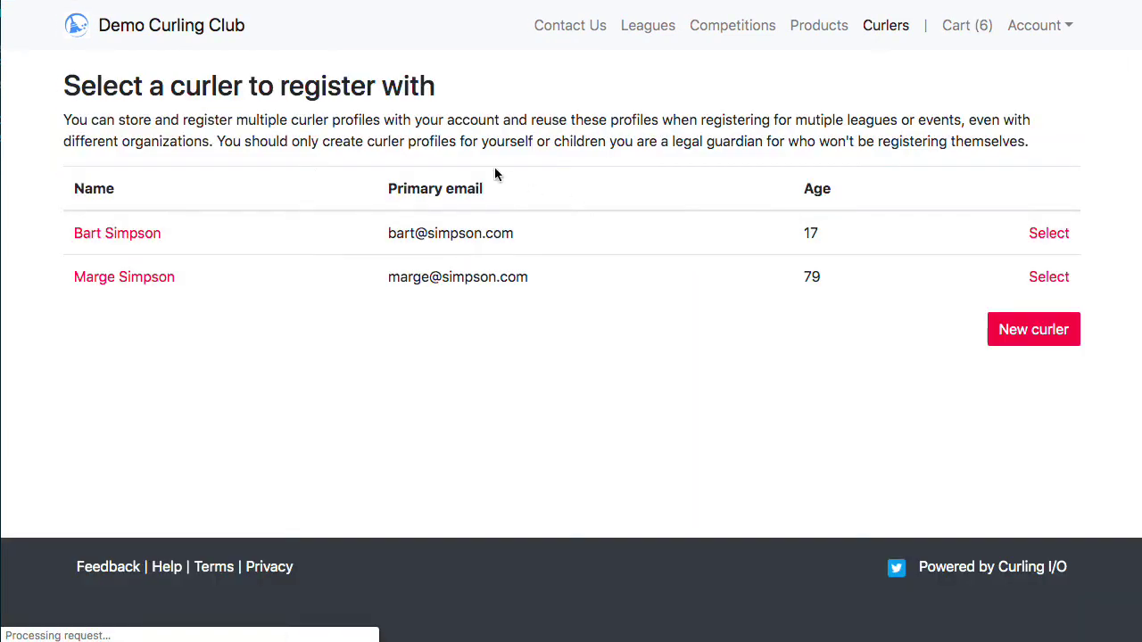
click(118, 237)
click(624, 178)
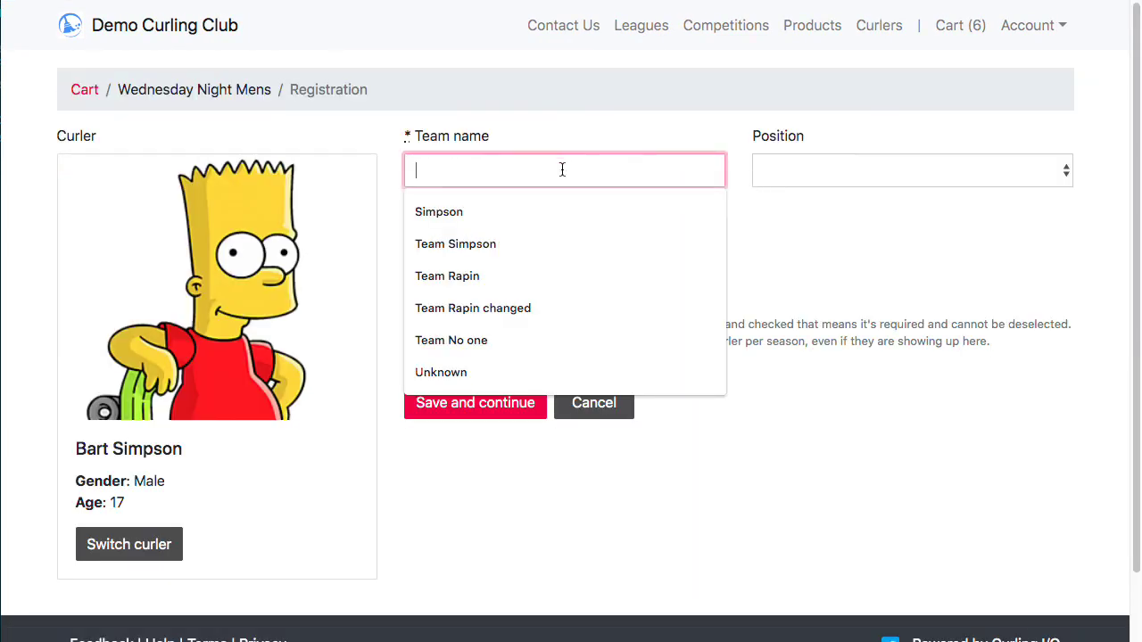
click(530, 242)
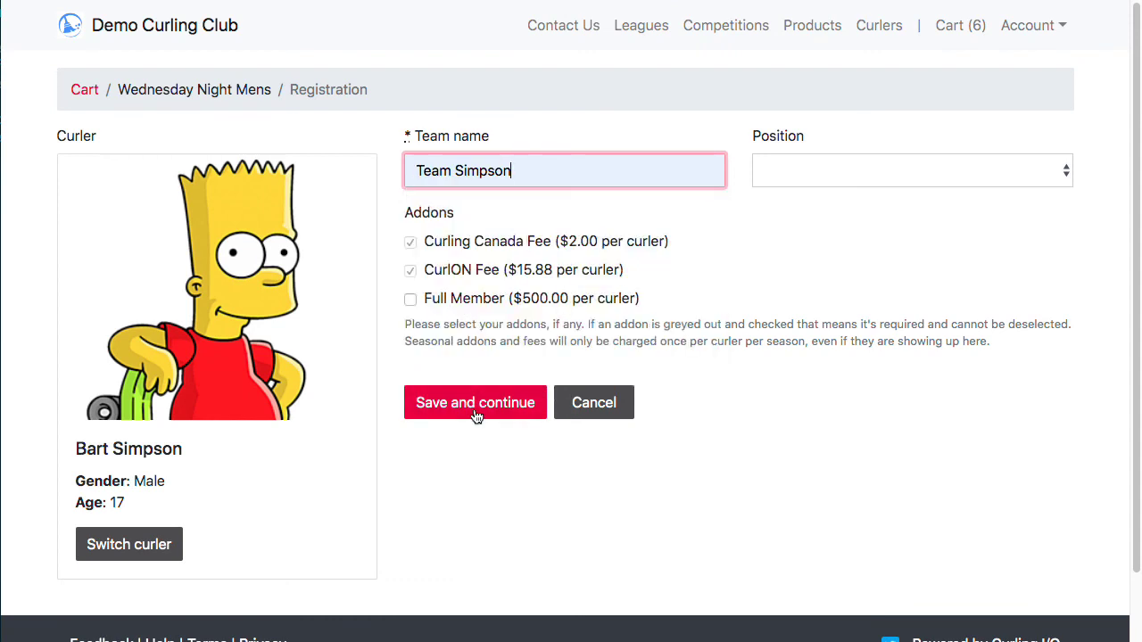
click(475, 412)
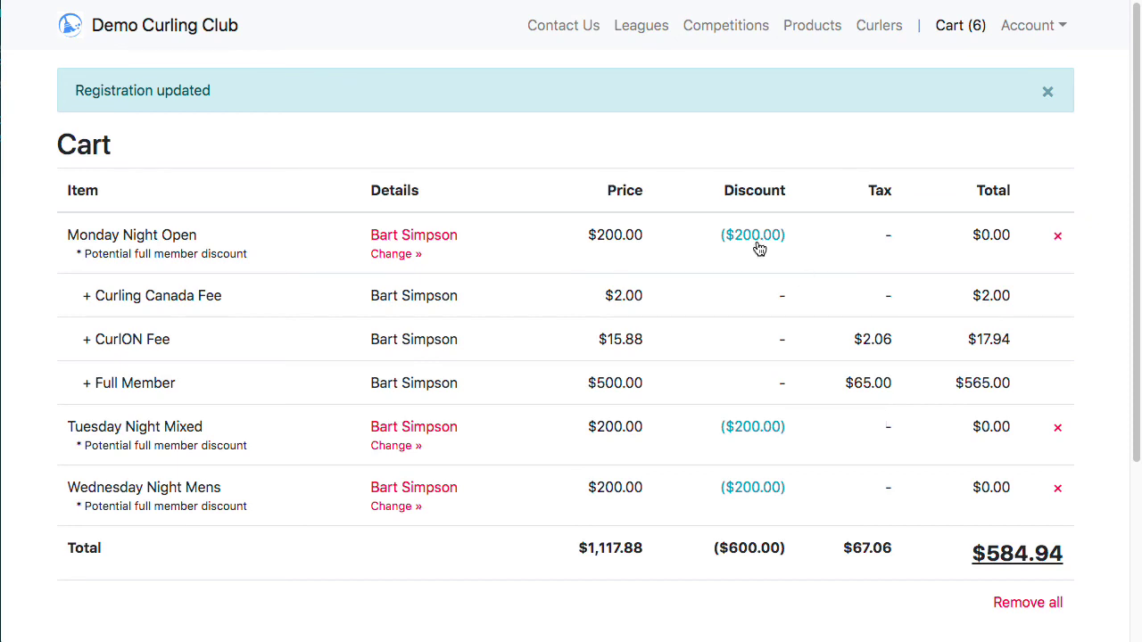
- Compare the Full Member price with the three league prices and discounts in the cart, and dismiss the registration notice
drag(646, 395, 586, 382)
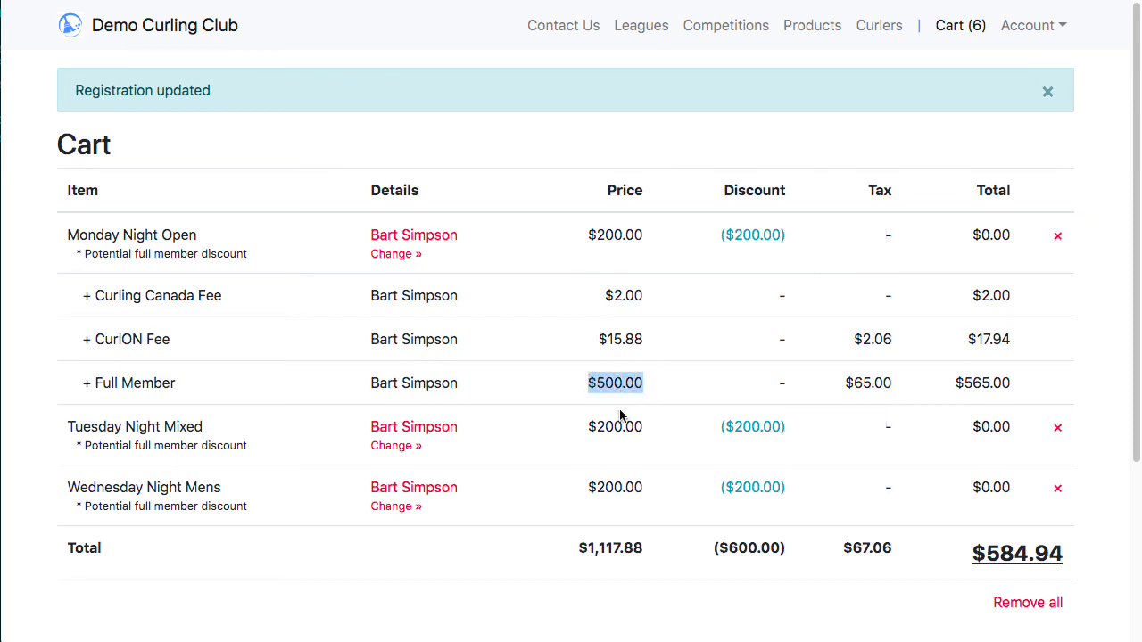
drag(604, 238, 638, 257)
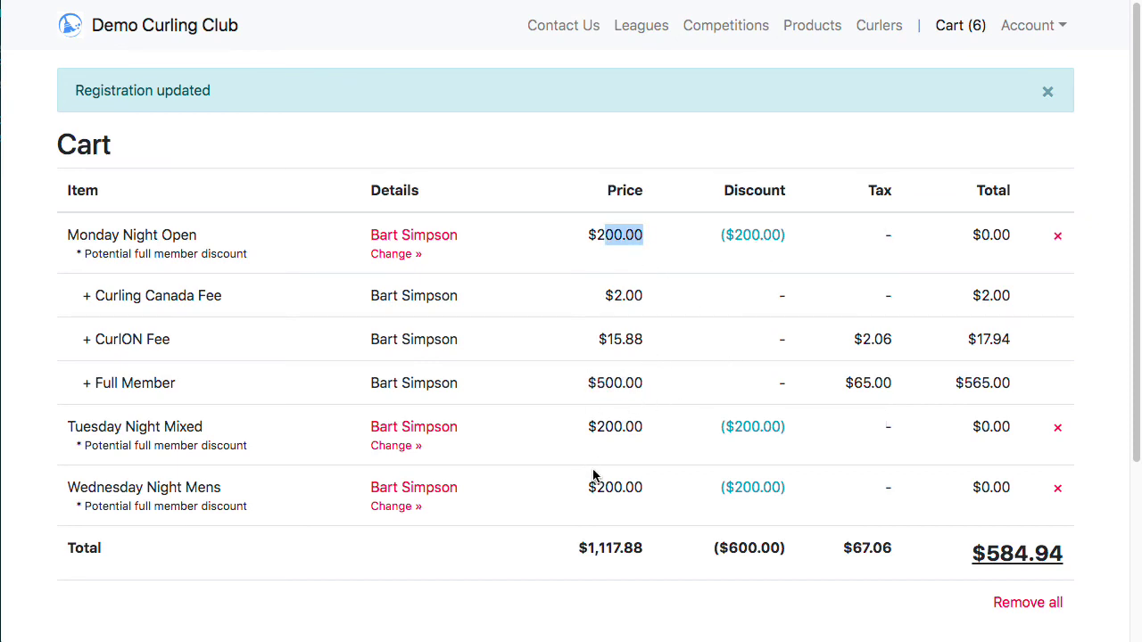
drag(606, 427, 665, 434)
drag(606, 487, 650, 491)
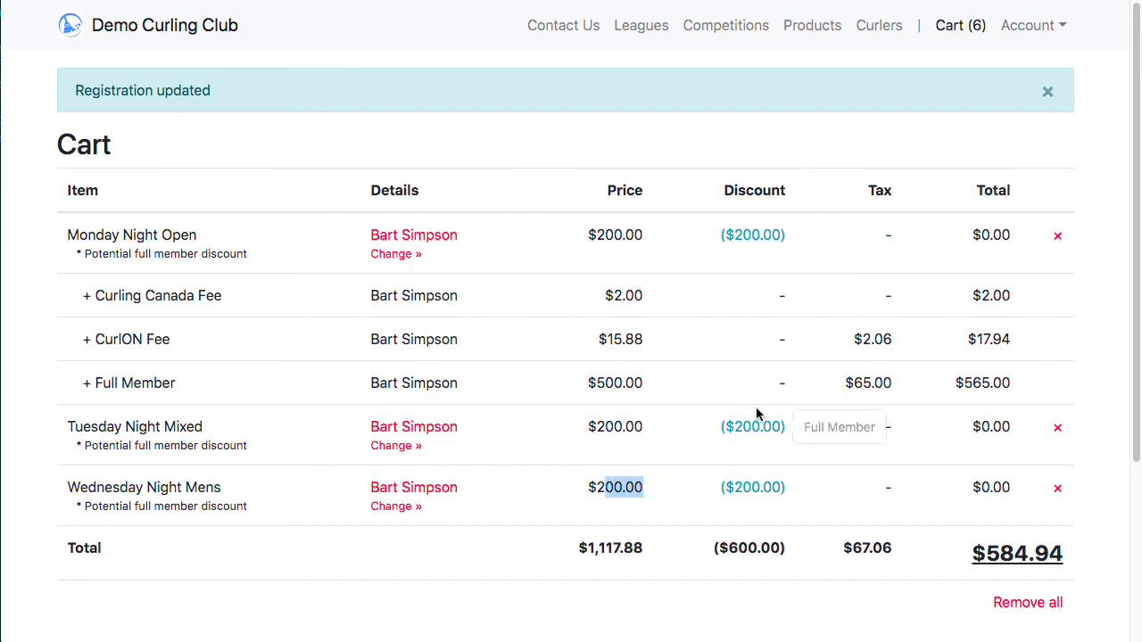
scroll(887, 448, down, 5)
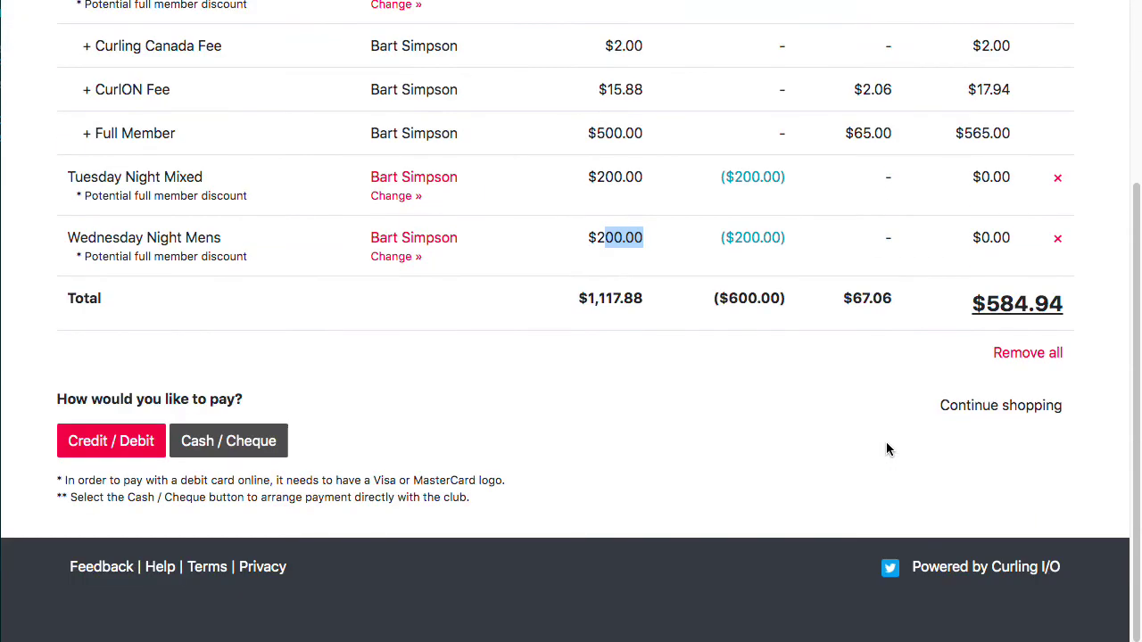
scroll(886, 449, up, 5)
click(1045, 93)
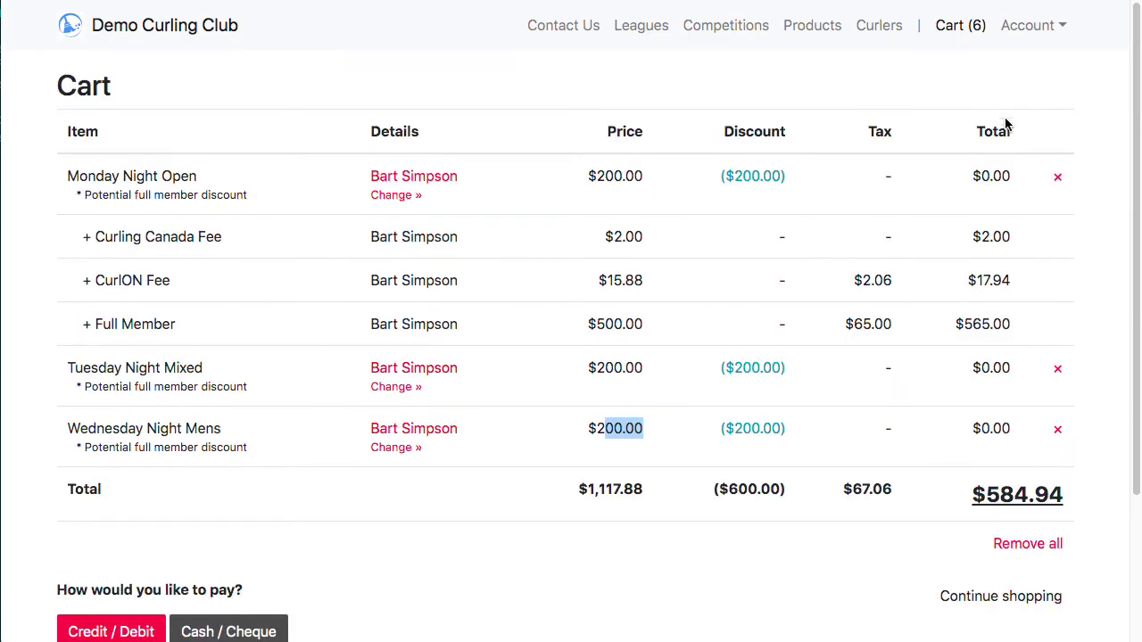